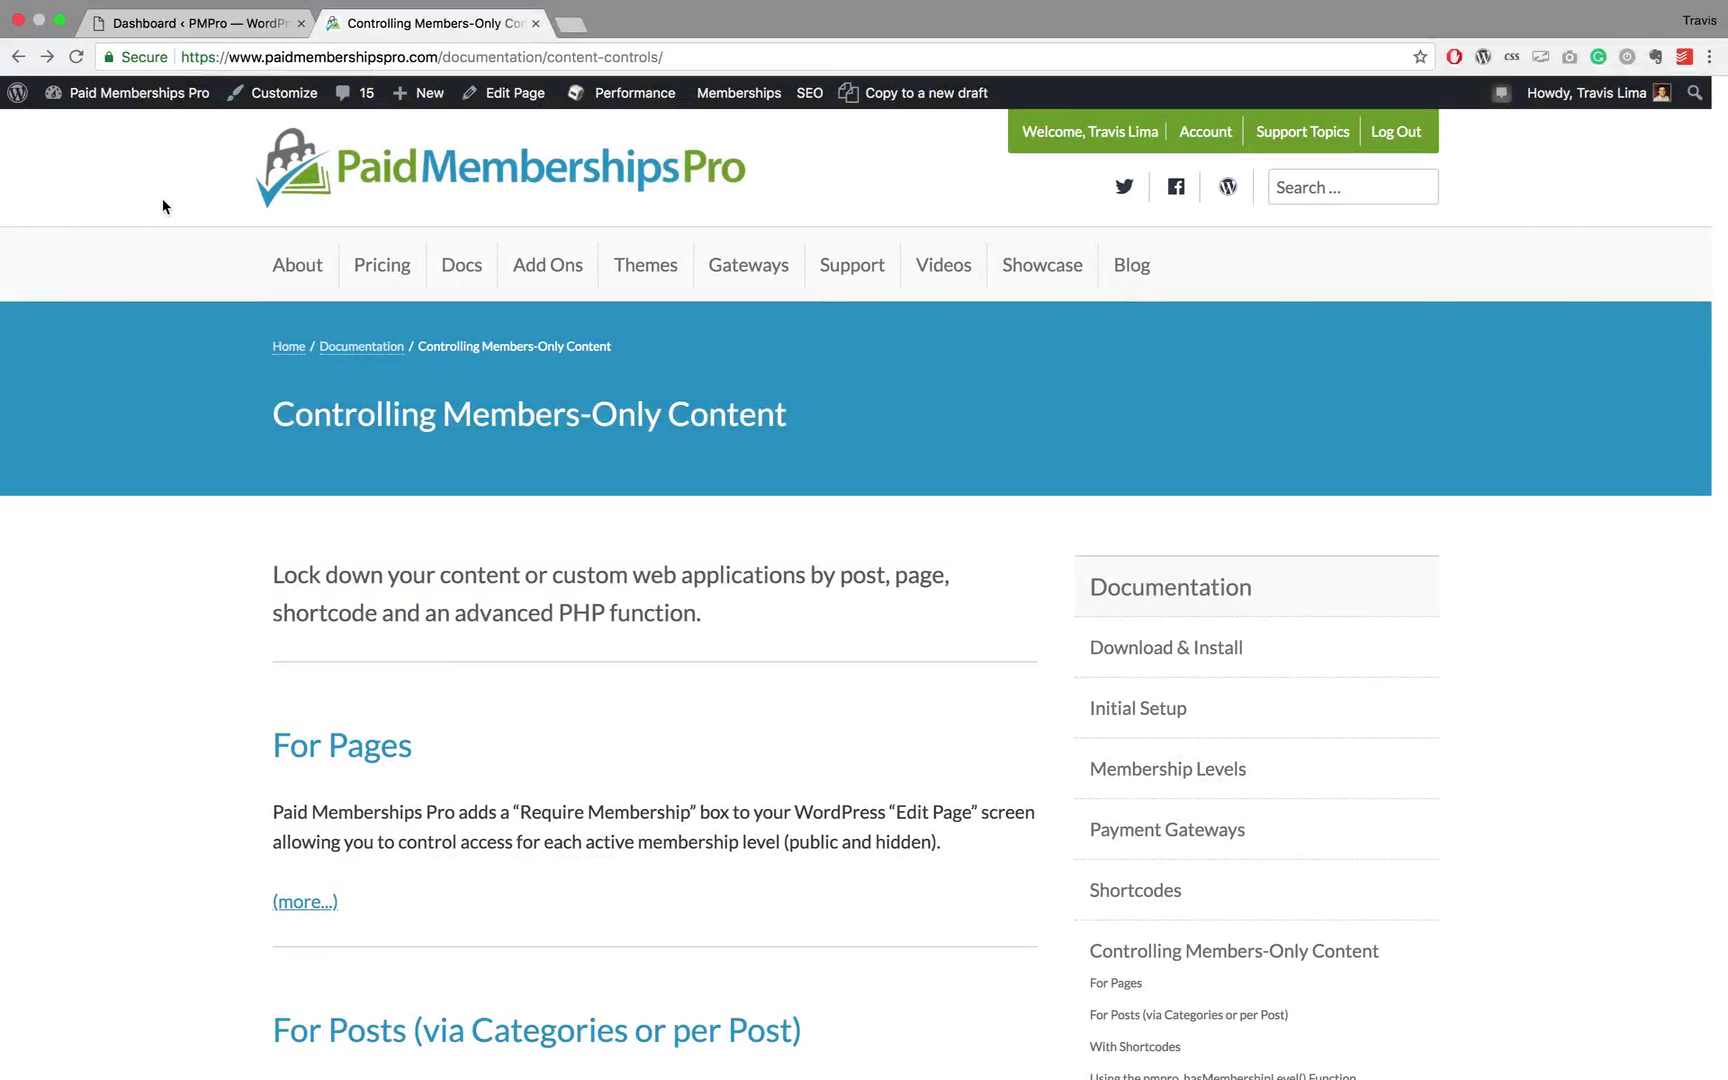
Step: Review the Controlling Members-Only Content documentation, covering restrictions for pages, posts and shortcodes
scroll(163, 200, down, 2)
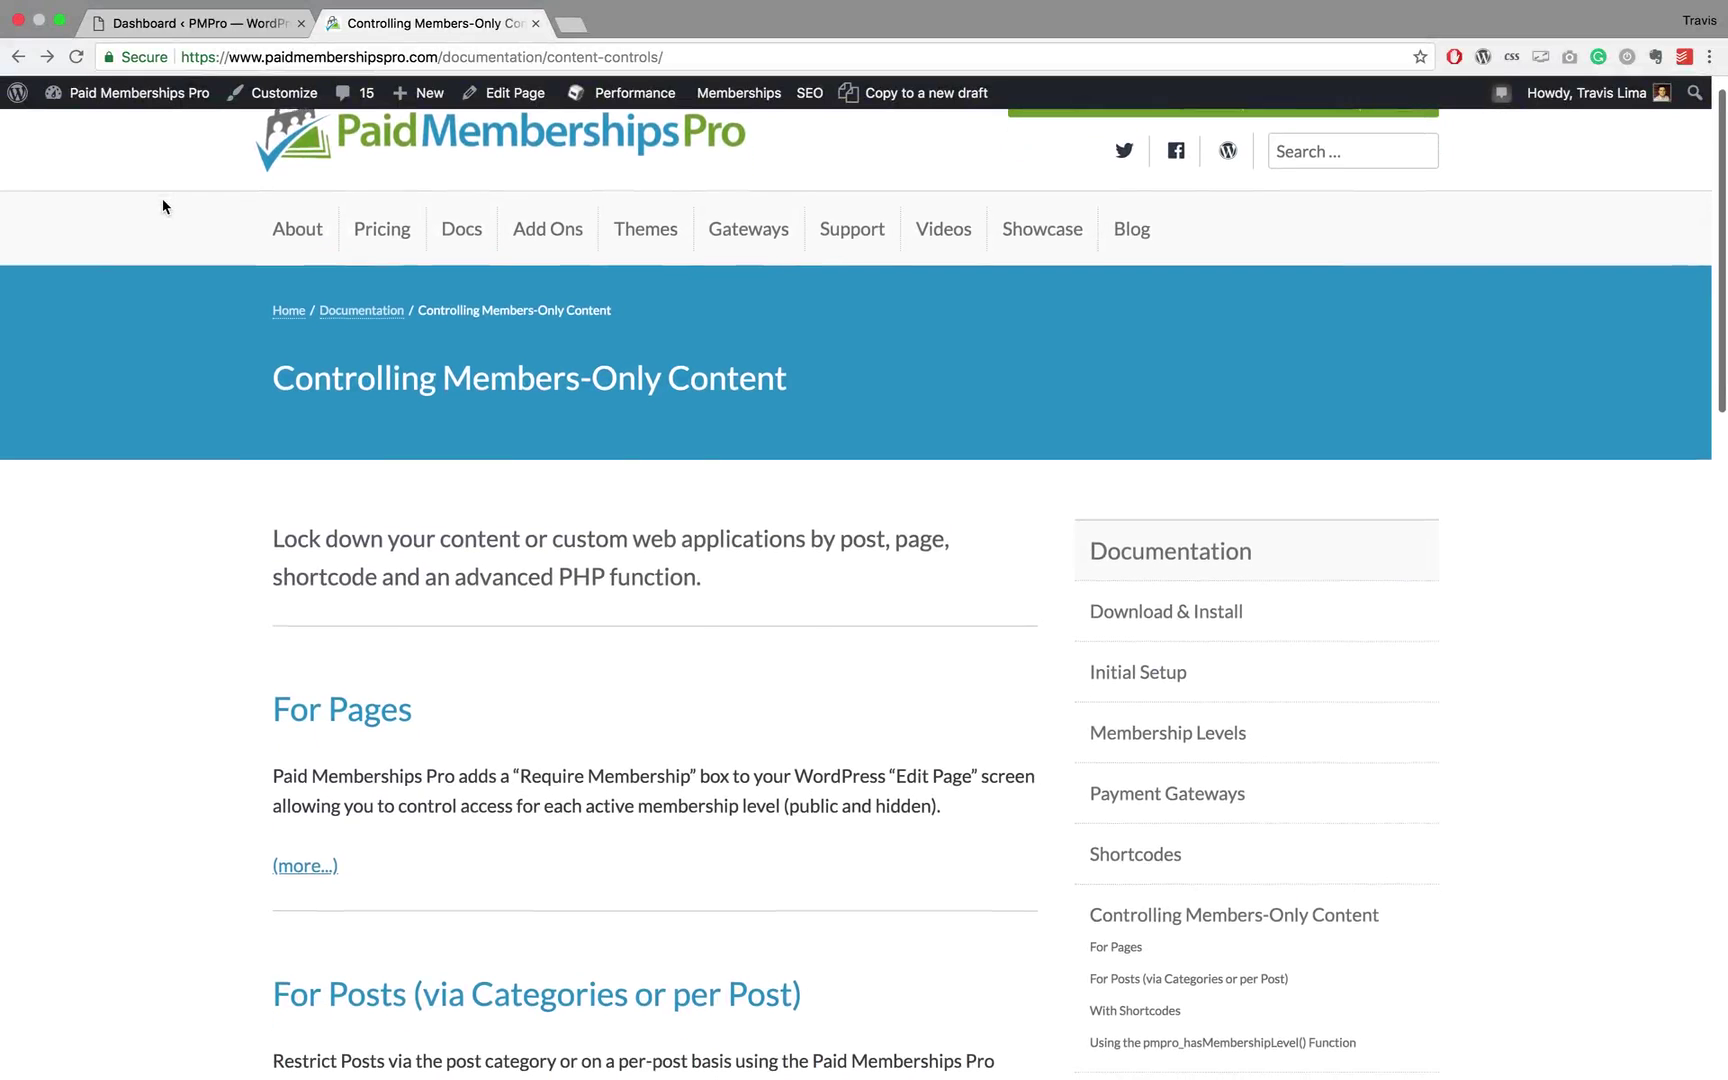
scroll(163, 200, down, 1)
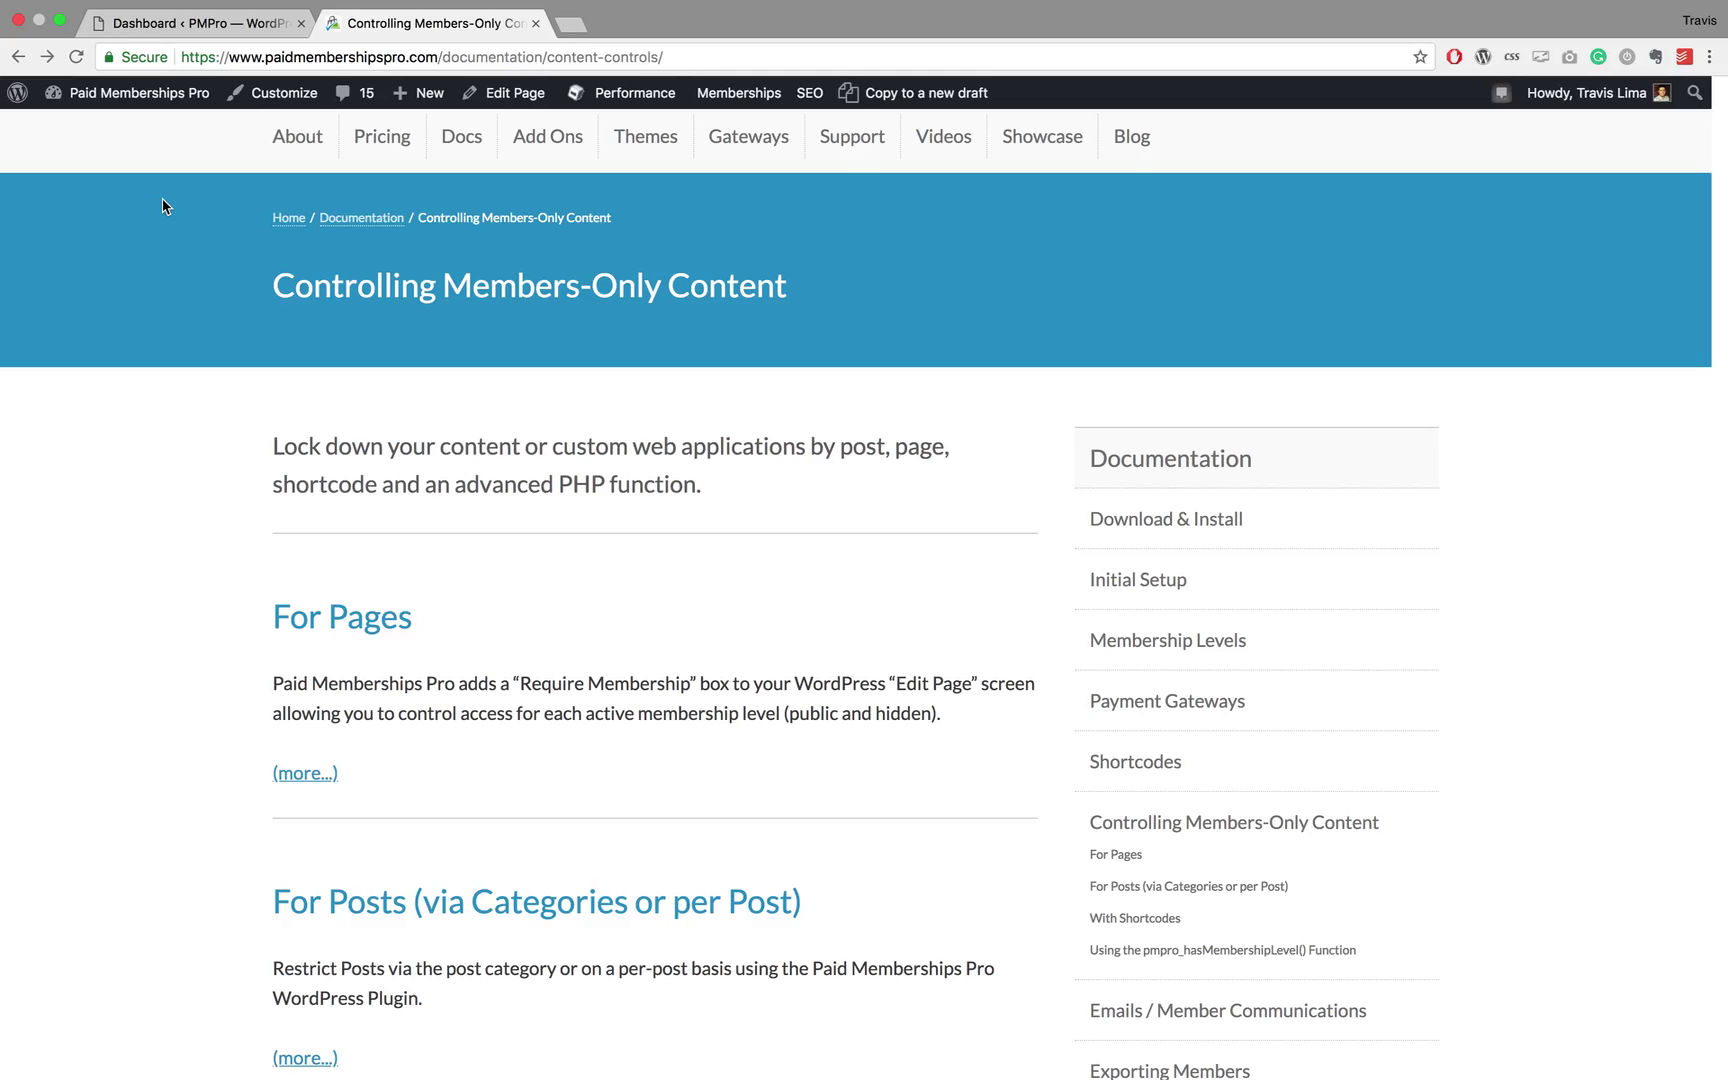
scroll(162, 206, down, 2)
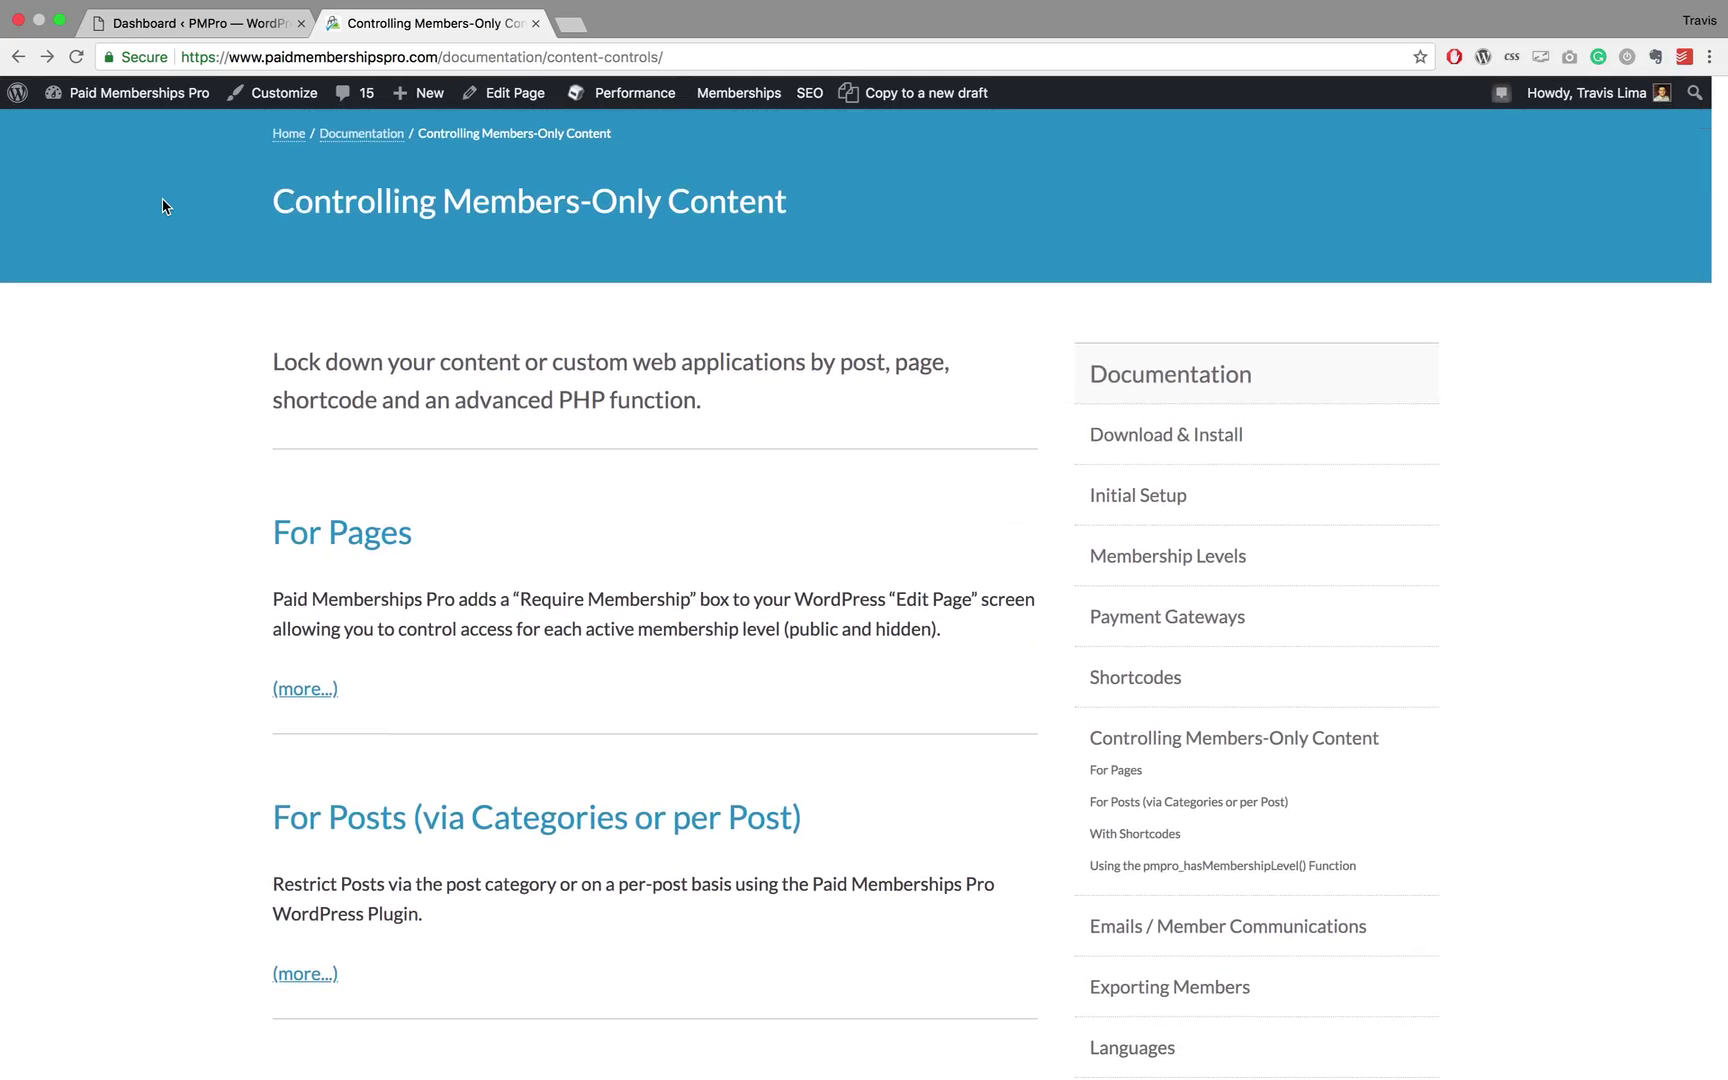
scroll(163, 206, down, 5)
scroll(162, 206, down, 2)
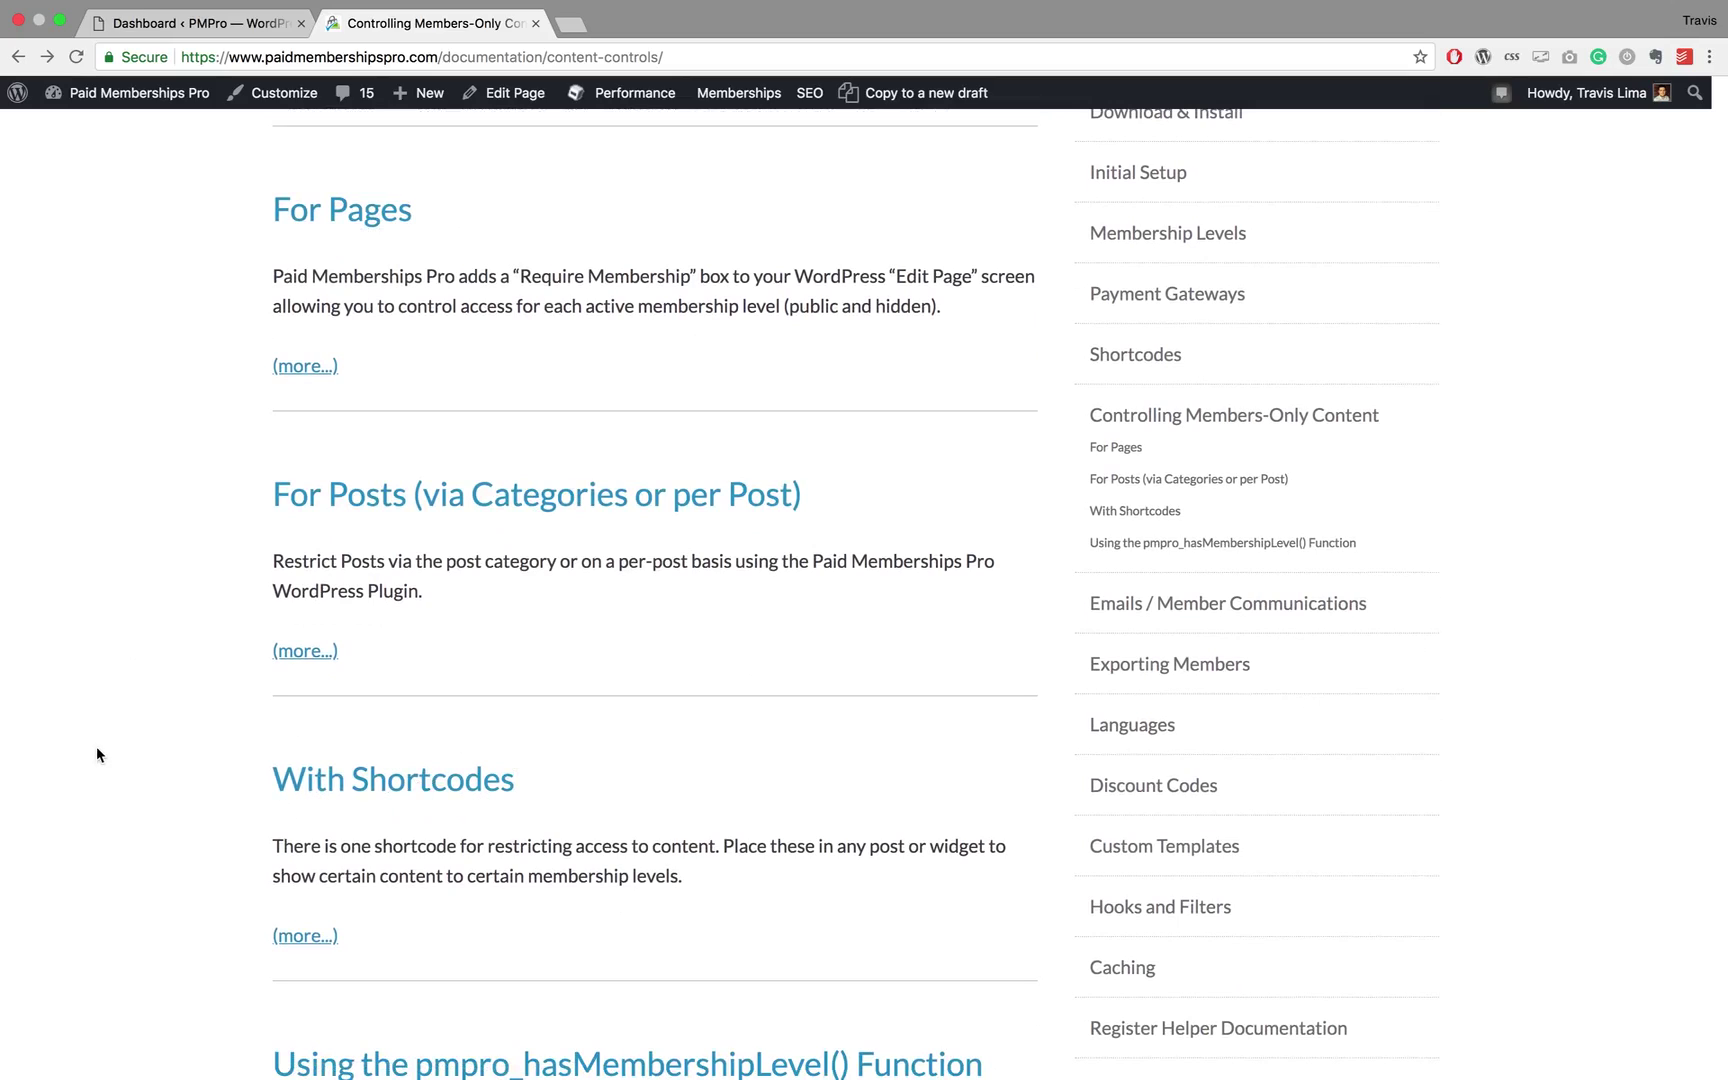
scroll(96, 754, up, 5)
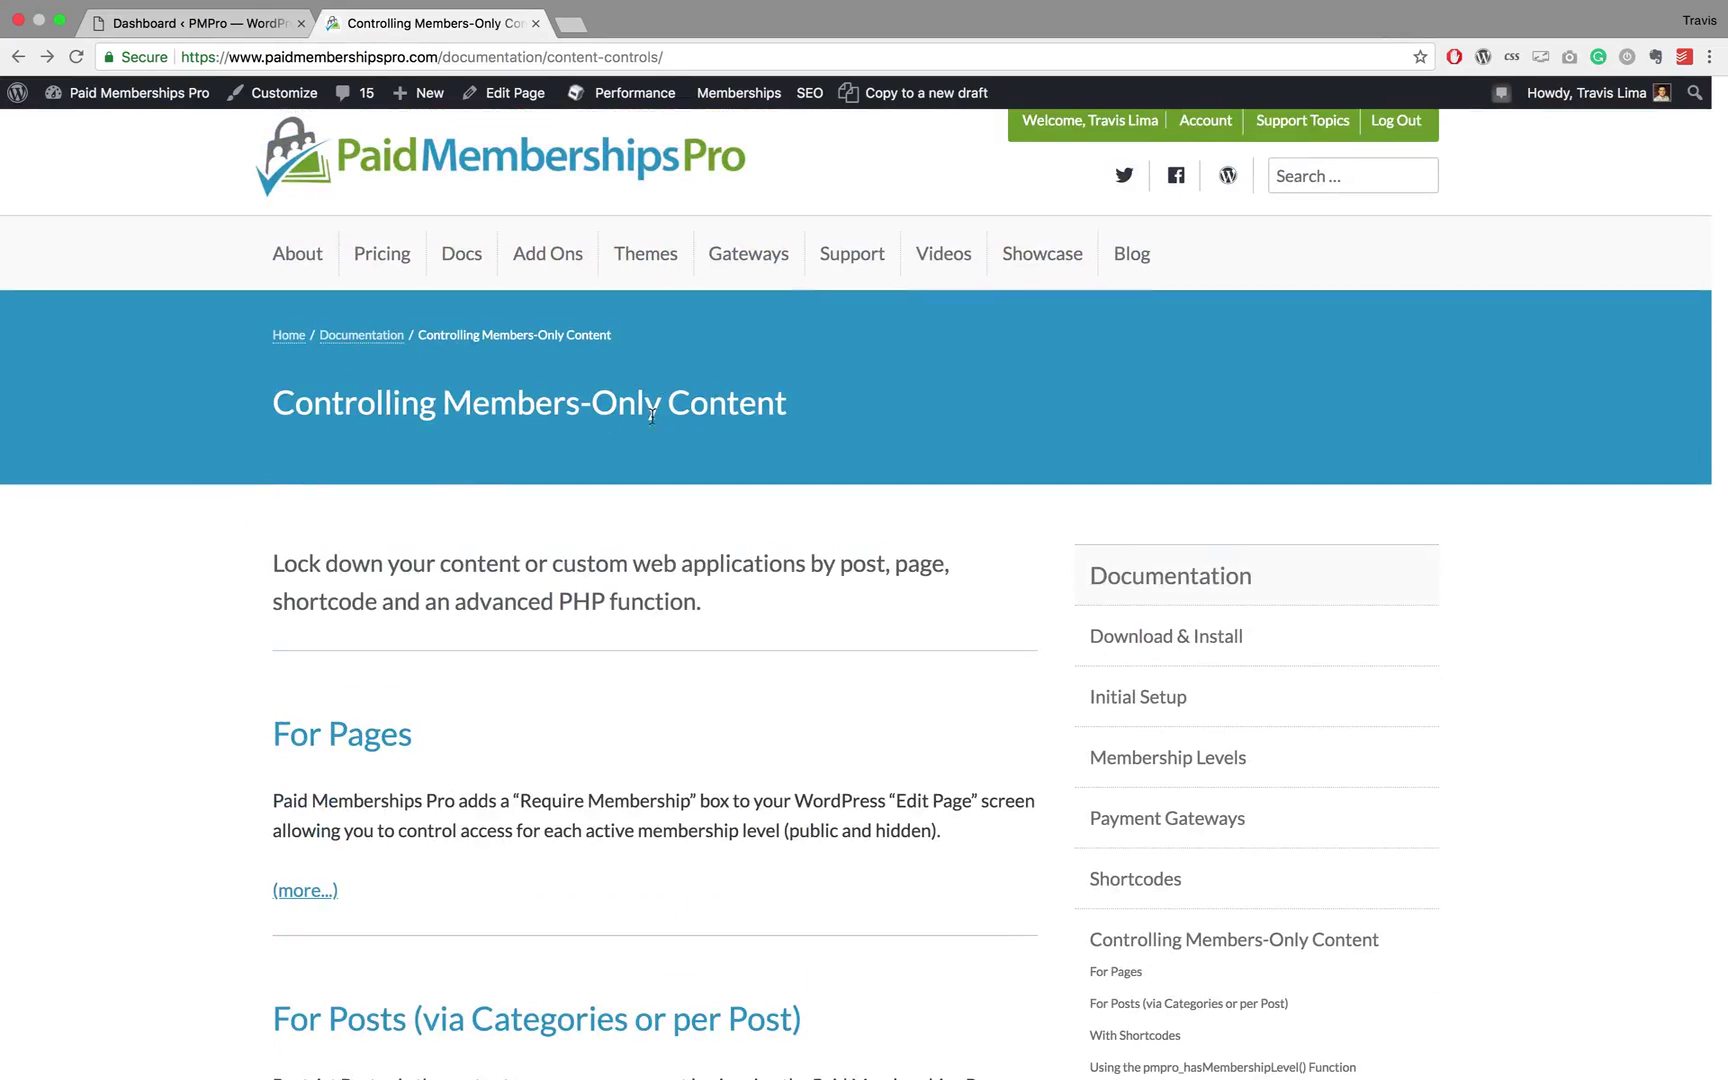
scroll(242, 630, down, 4)
scroll(242, 630, up, 4)
Step: Switch to the PMPro WordPress site and view its public Sample Page
click(199, 17)
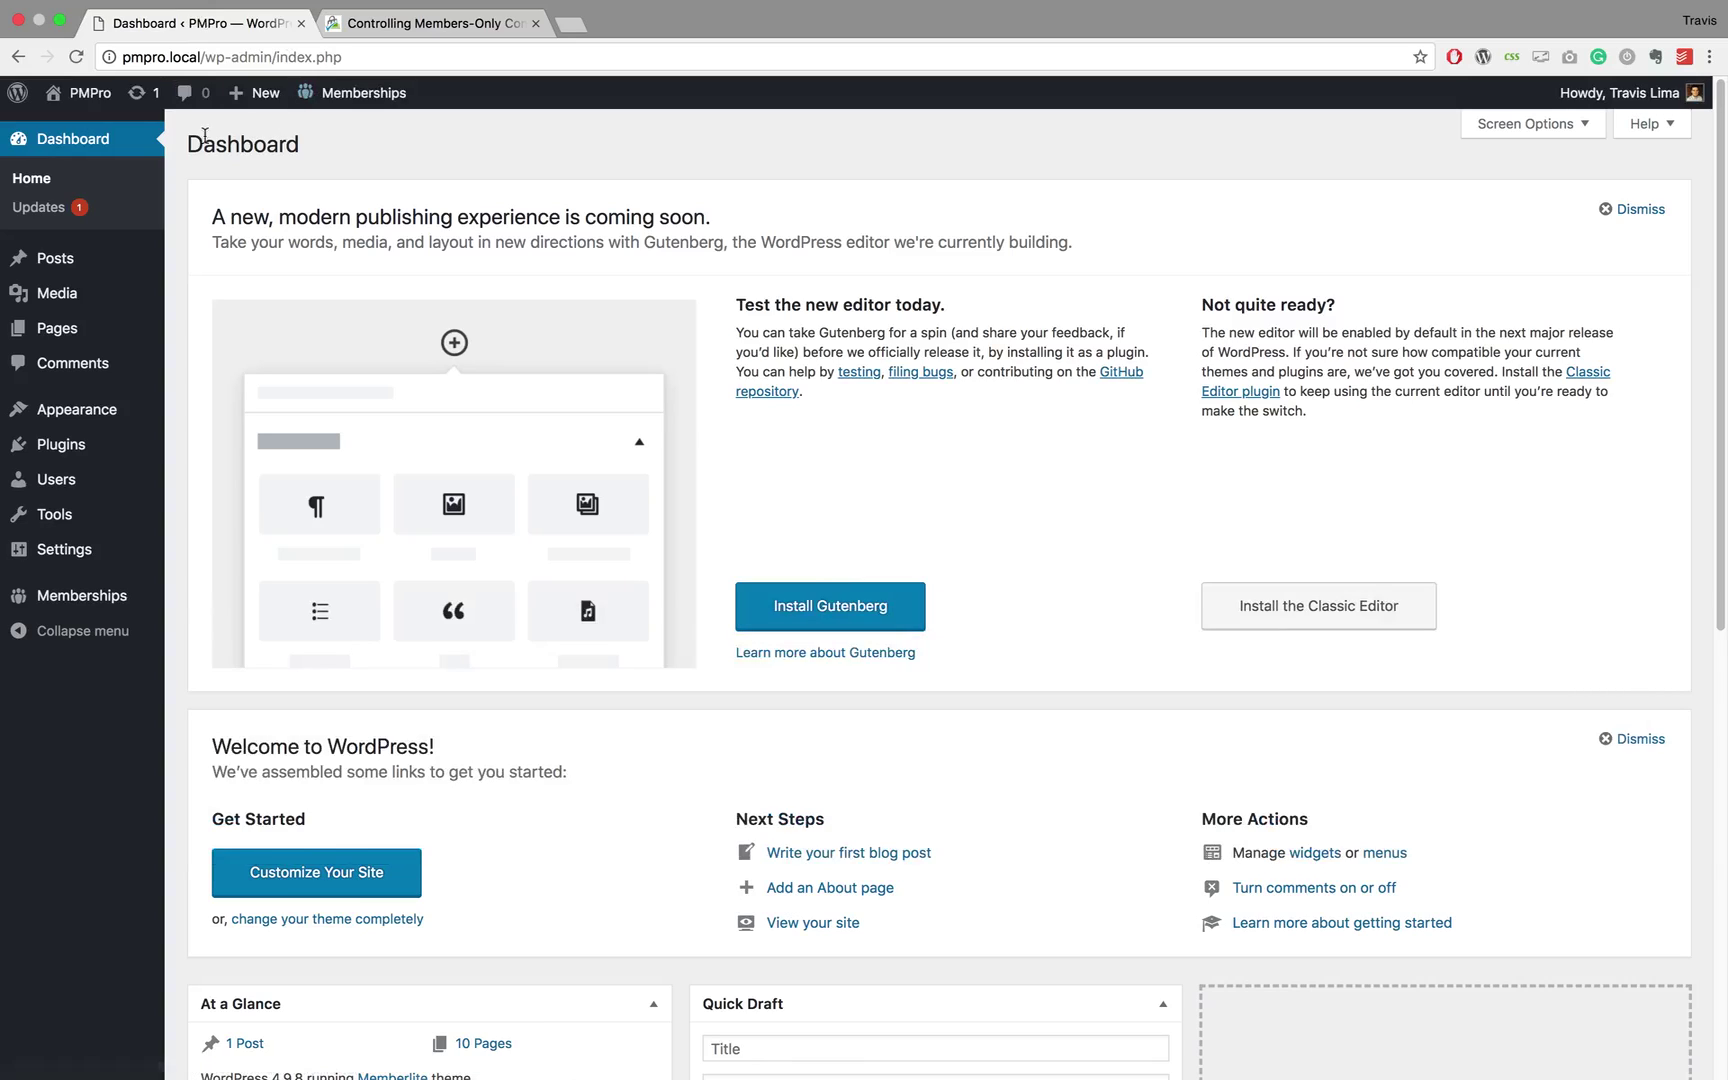
click(91, 94)
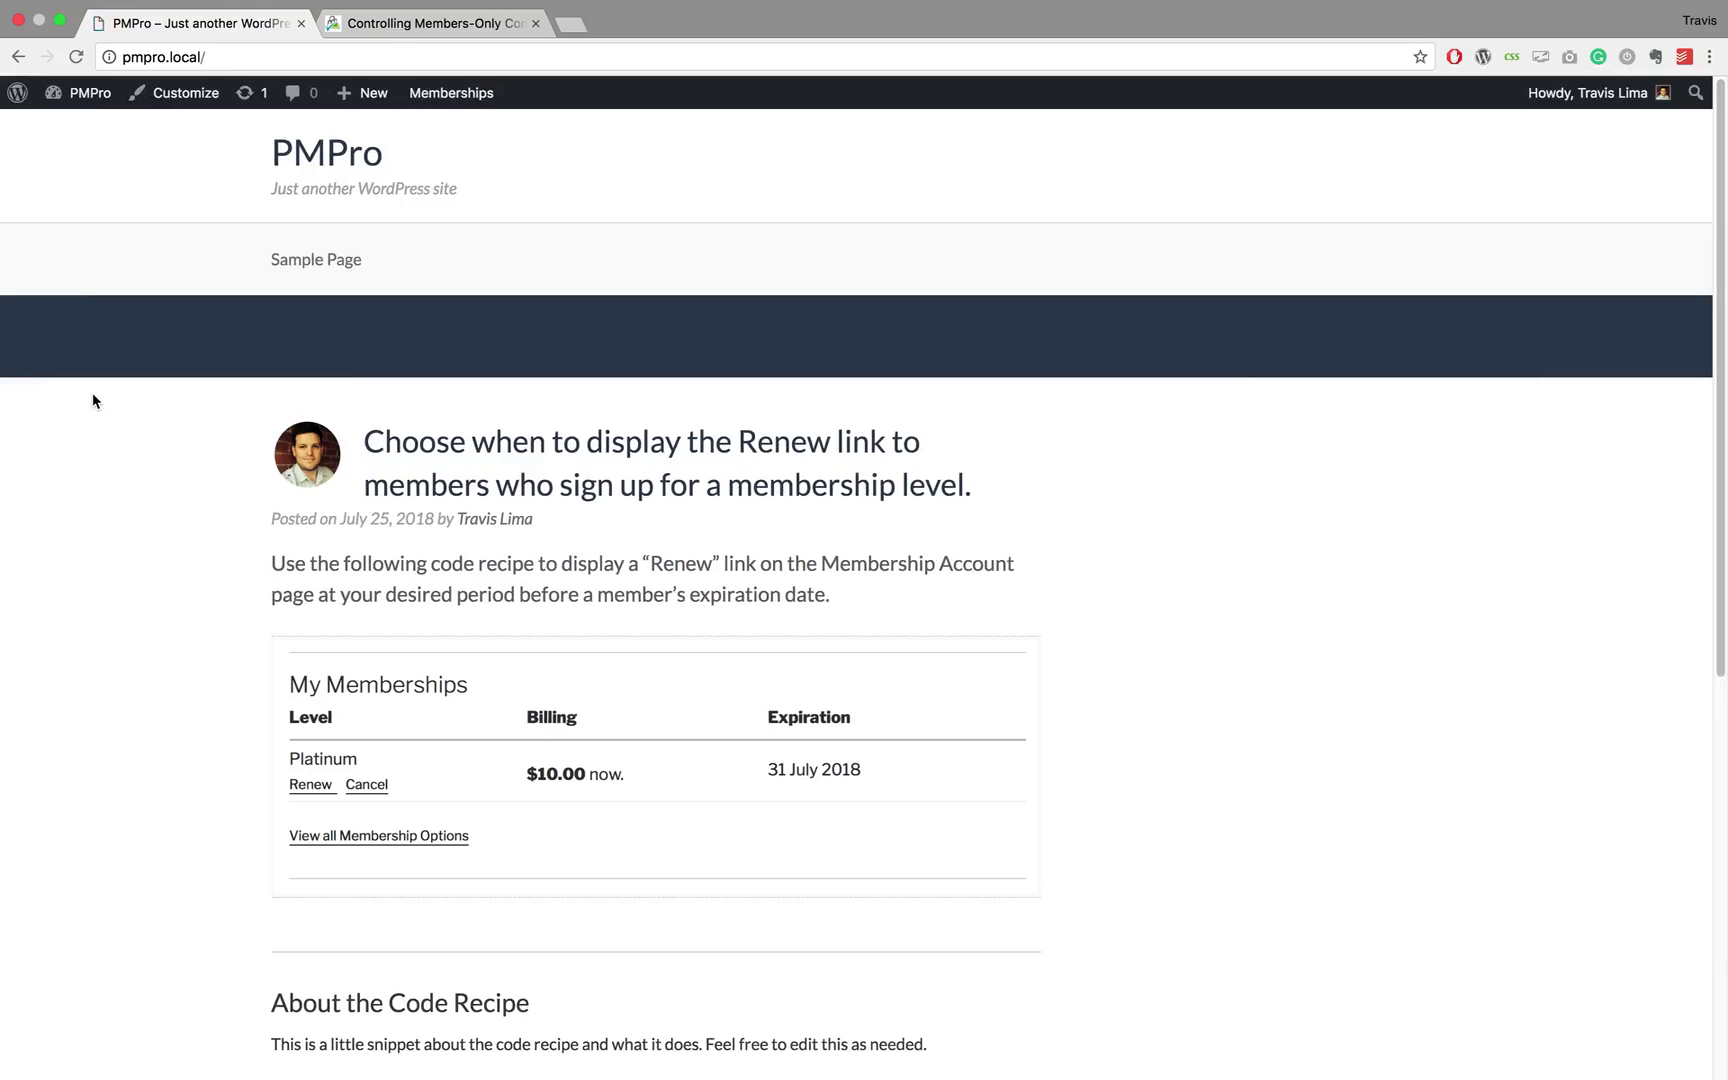
click(346, 262)
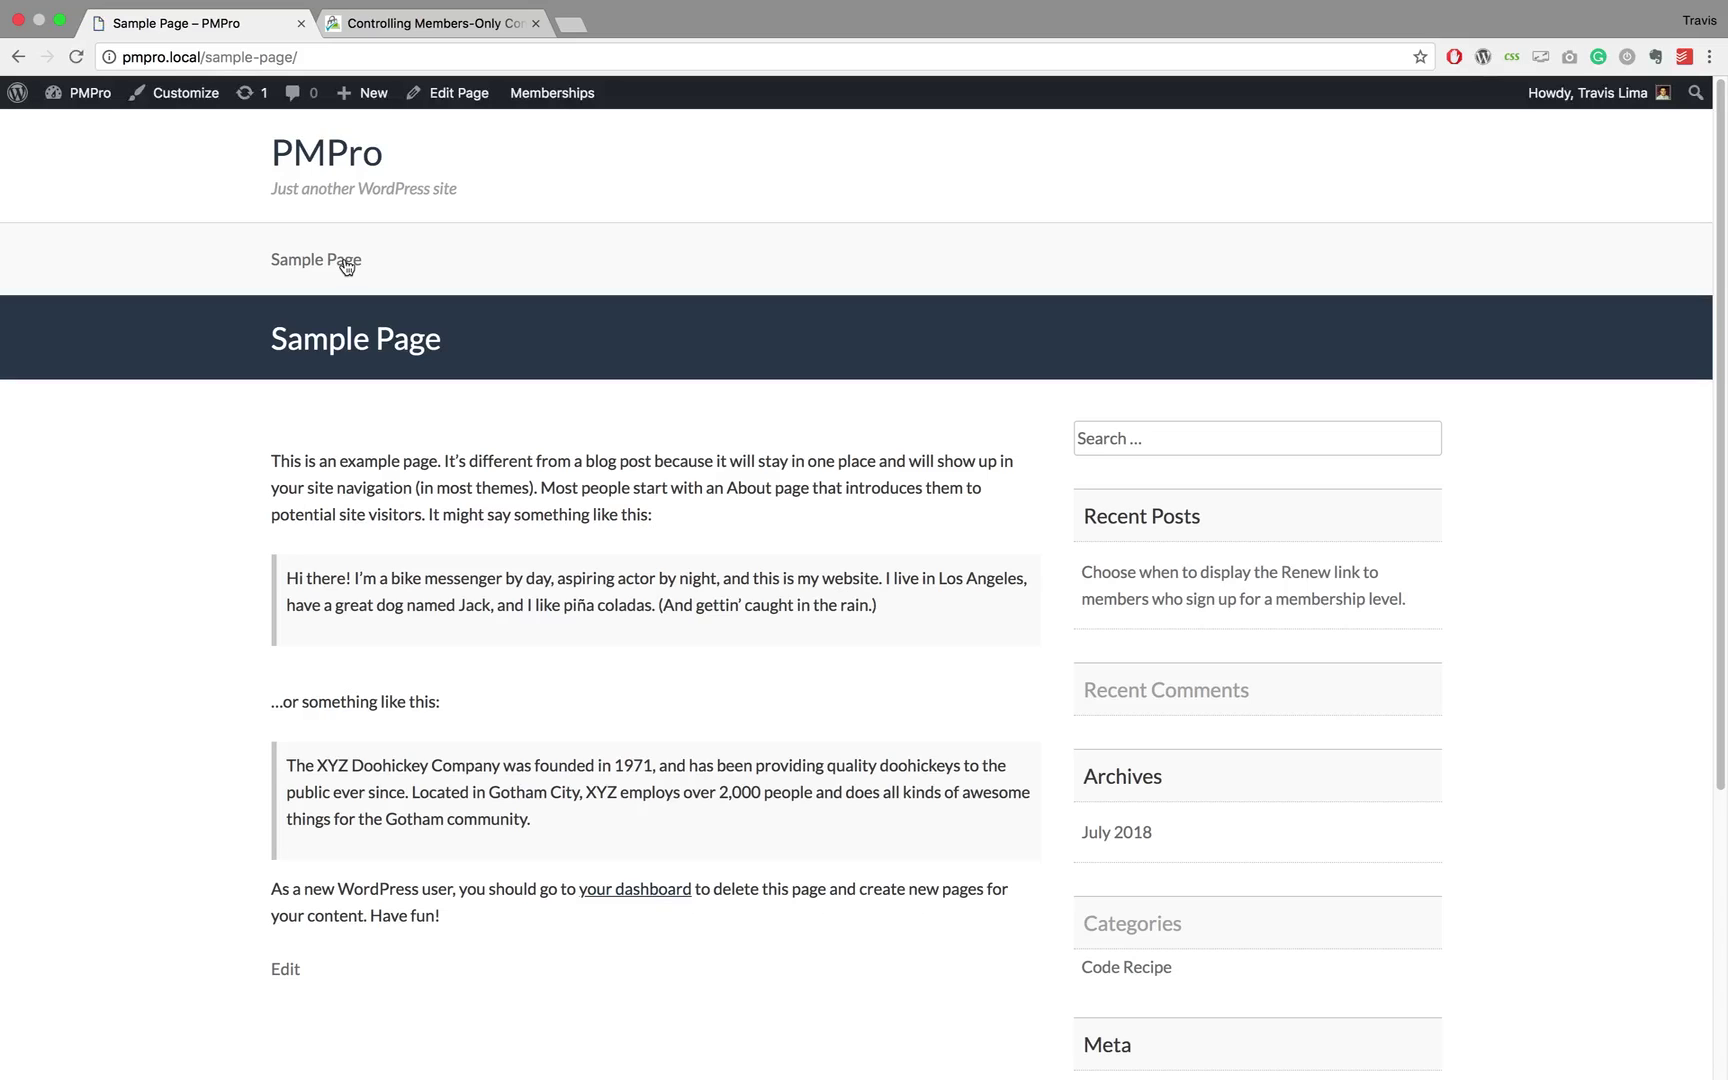
Step: Edit the Sample Page so it requires Free Membership and update the page
click(475, 105)
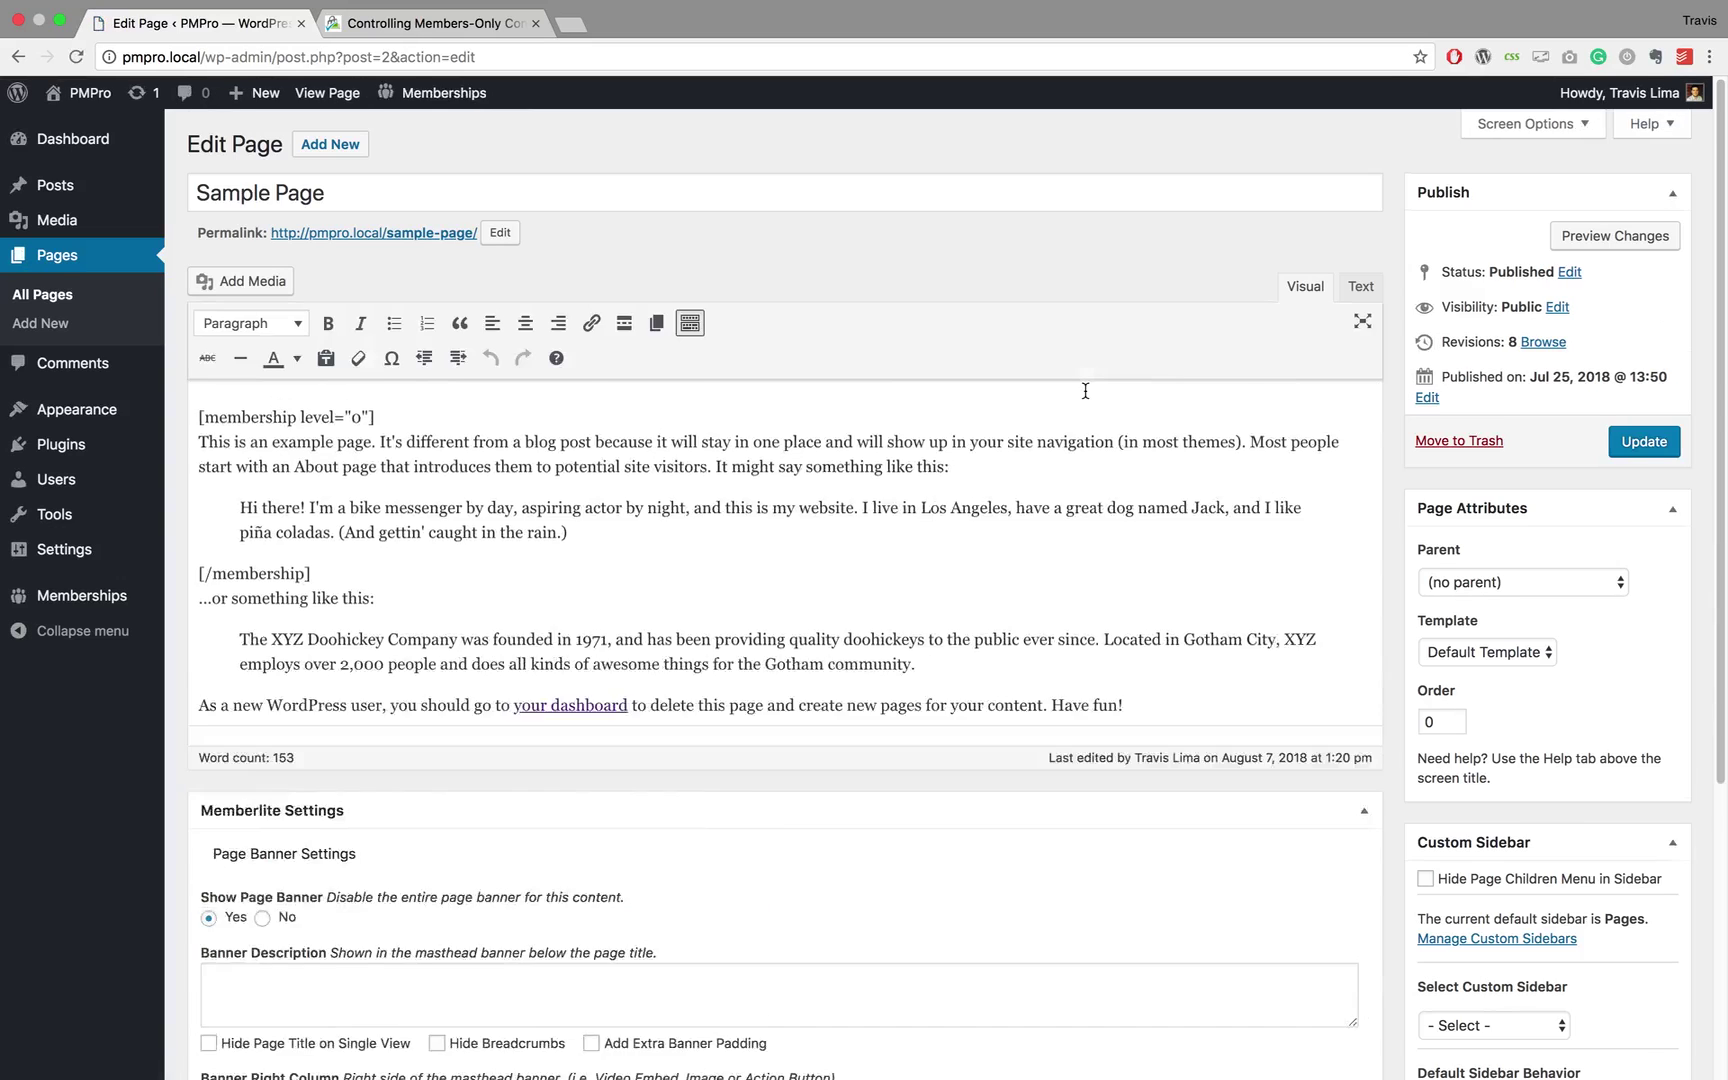
scroll(1085, 391, down, 5)
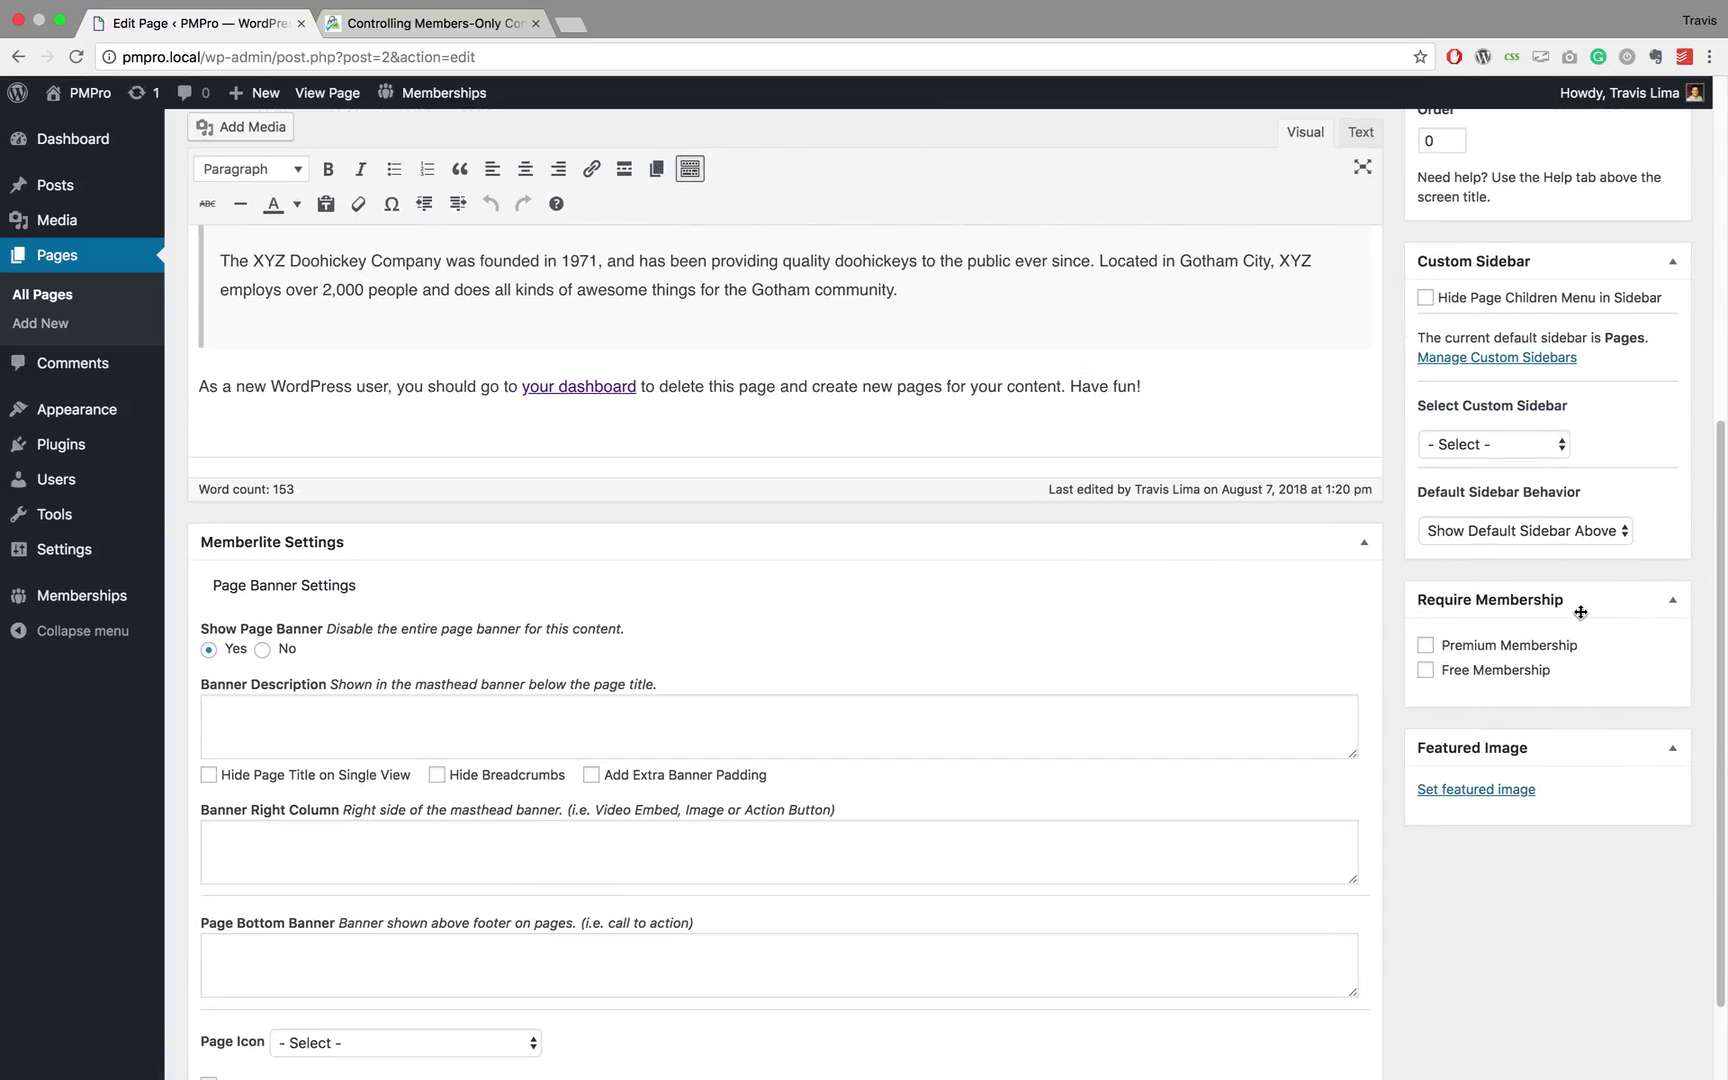
click(1426, 672)
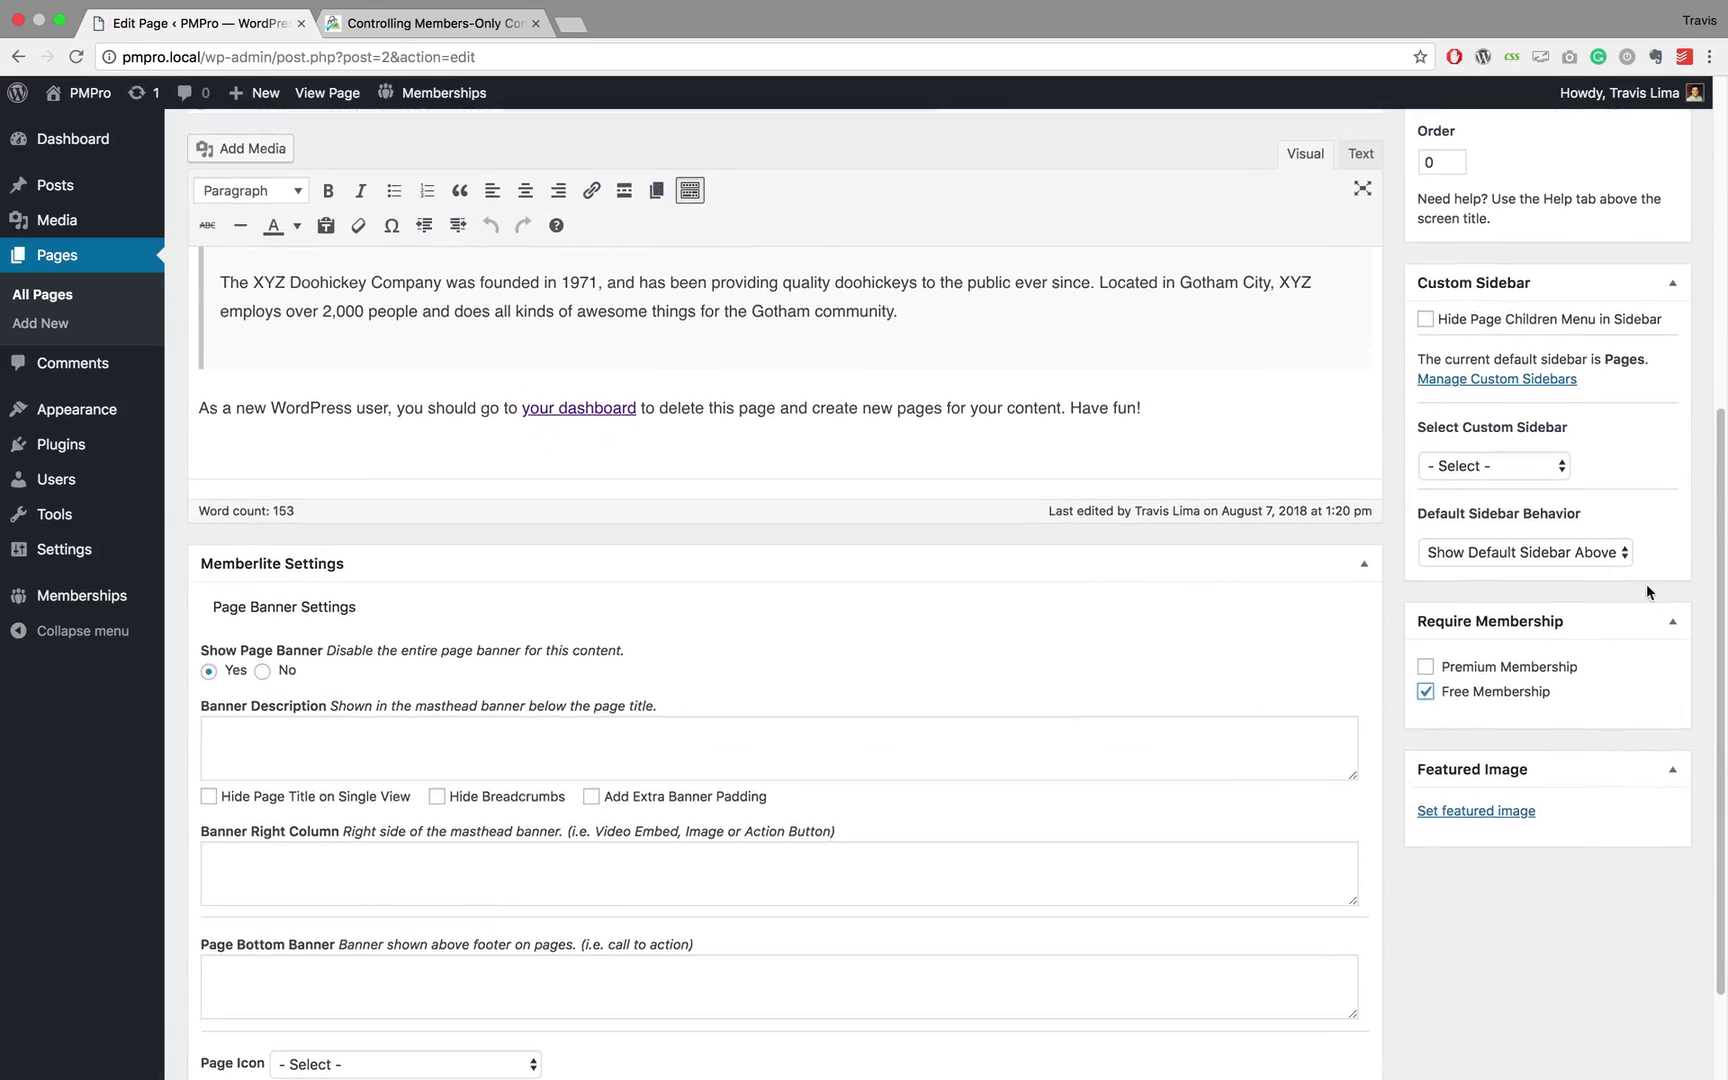
scroll(1646, 585, up, 3)
click(1651, 115)
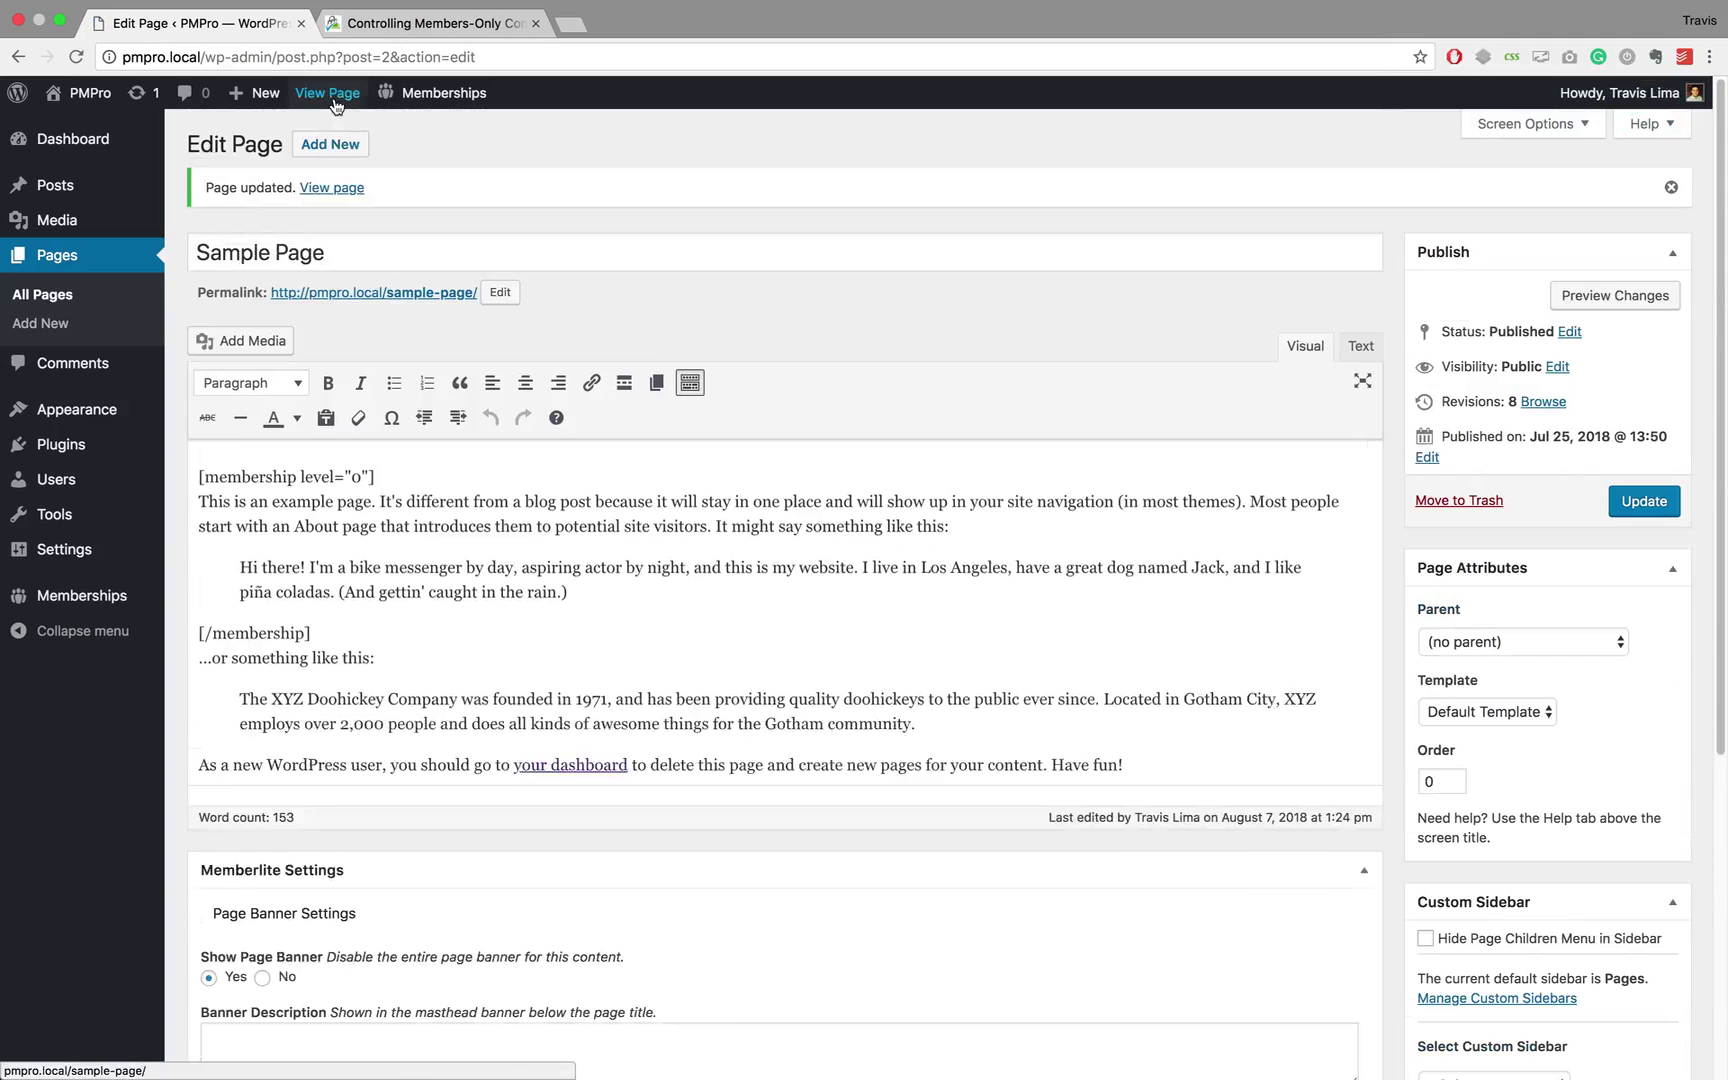
Step: View the restricted Sample Page, follow its registration link to the membership levels, and return to the page
click(335, 95)
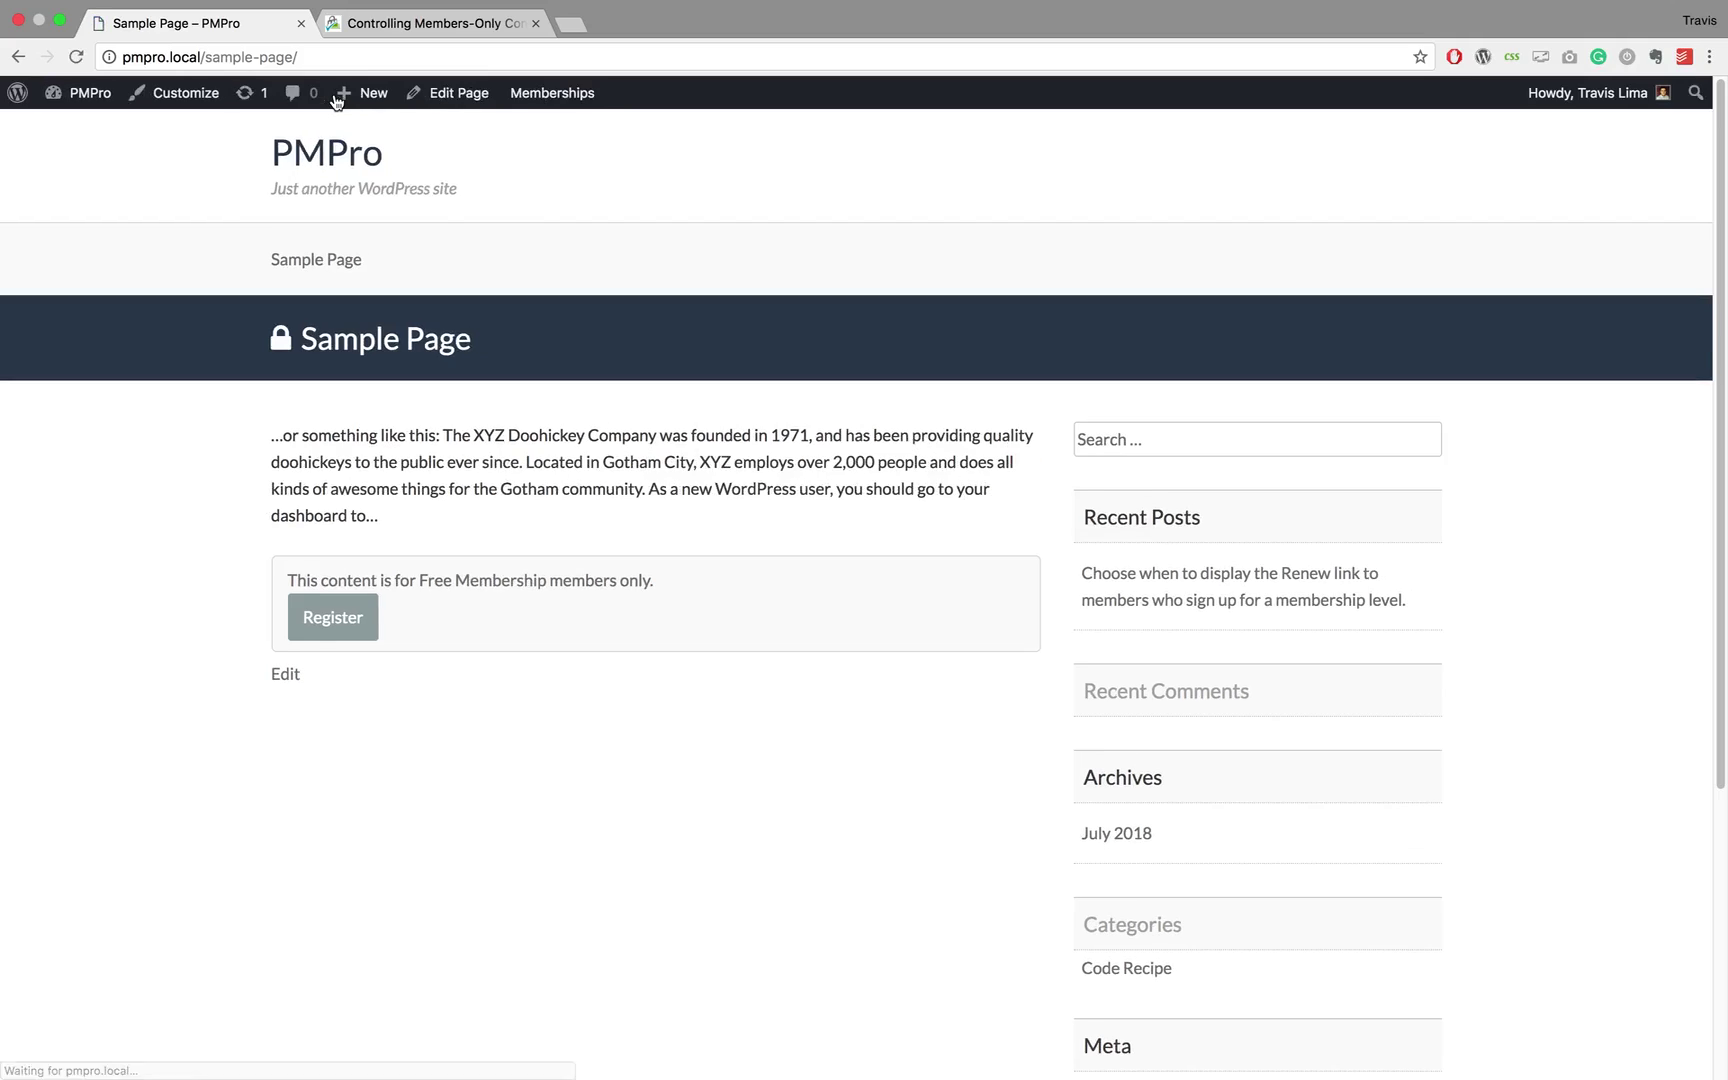
scroll(155, 315, down, 1)
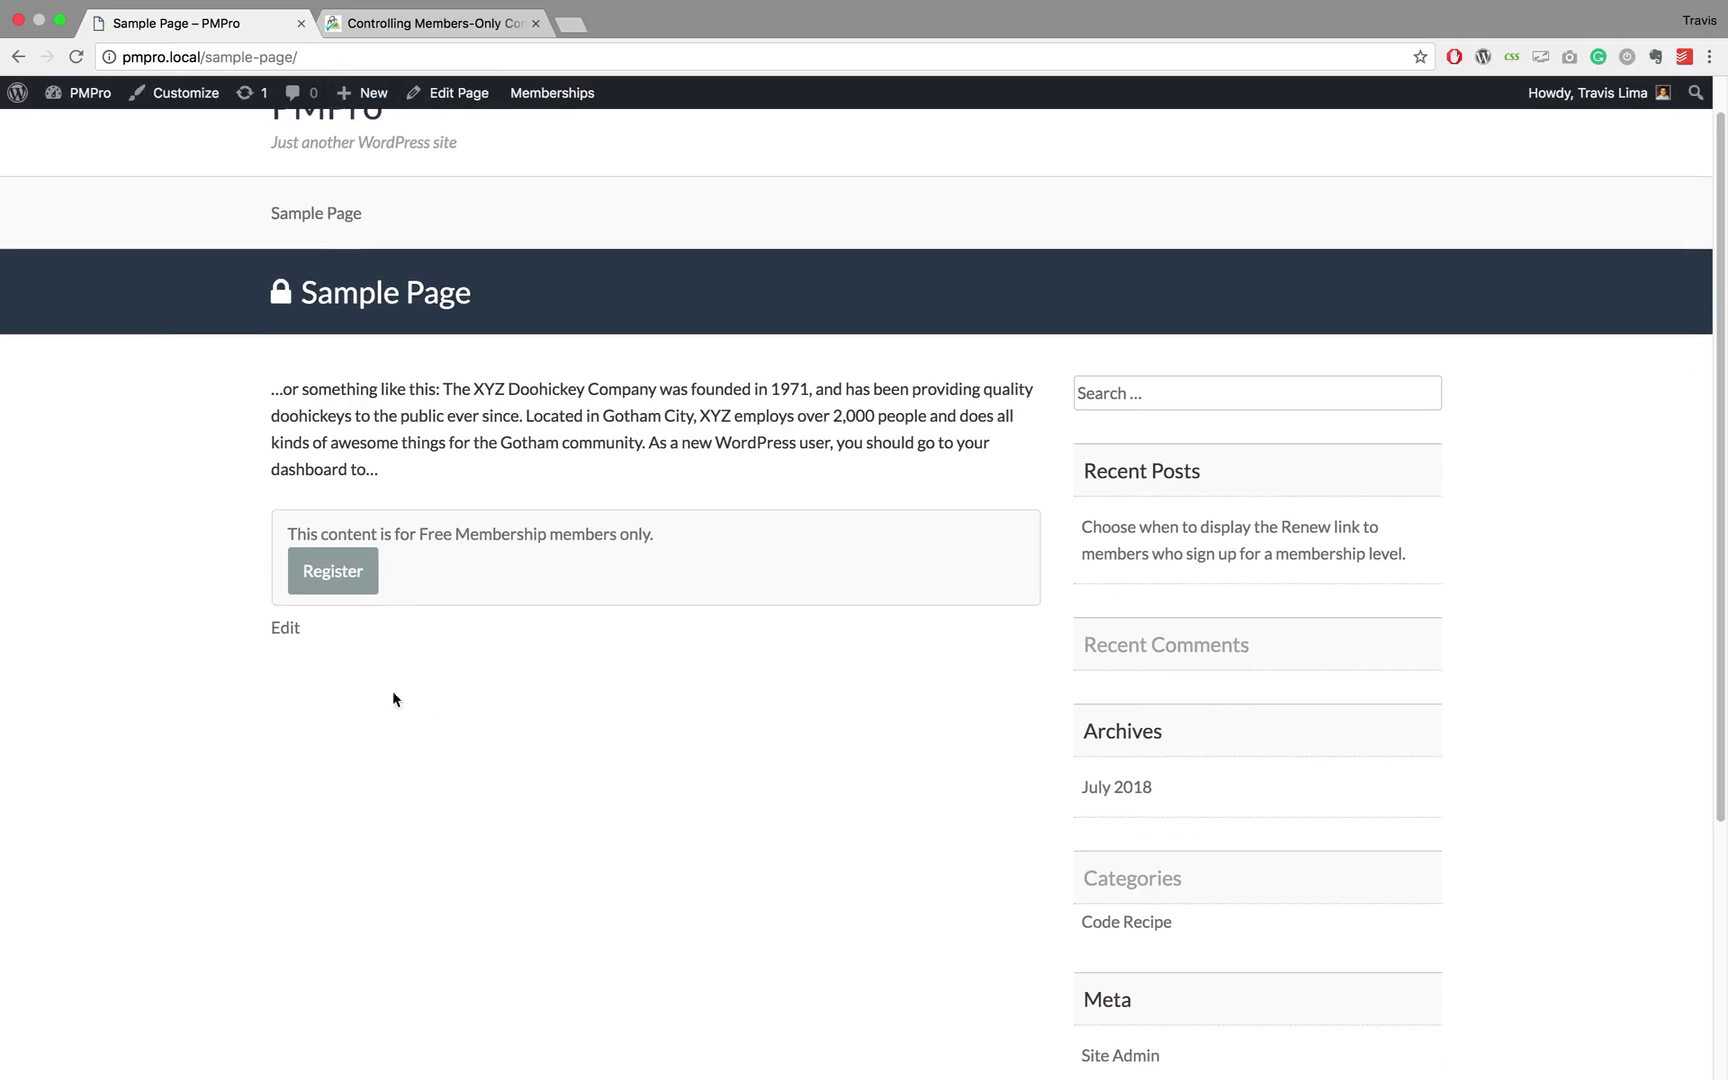
click(355, 594)
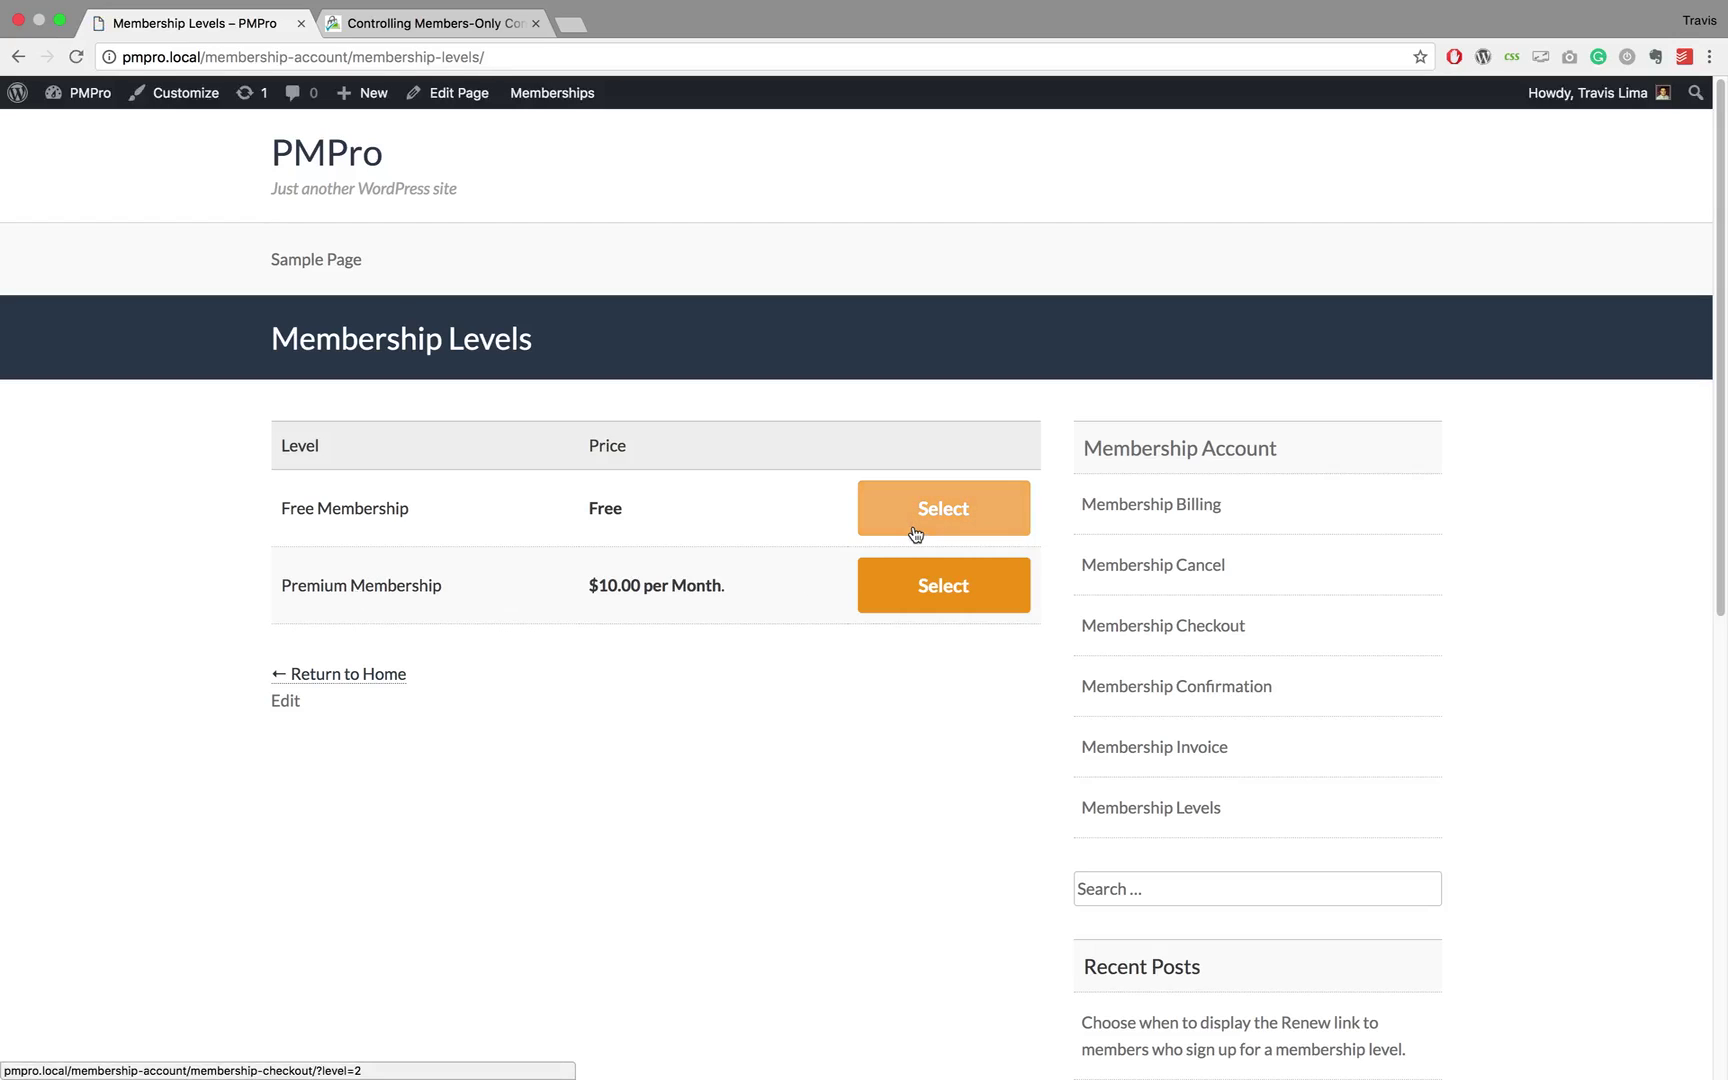
click(18, 56)
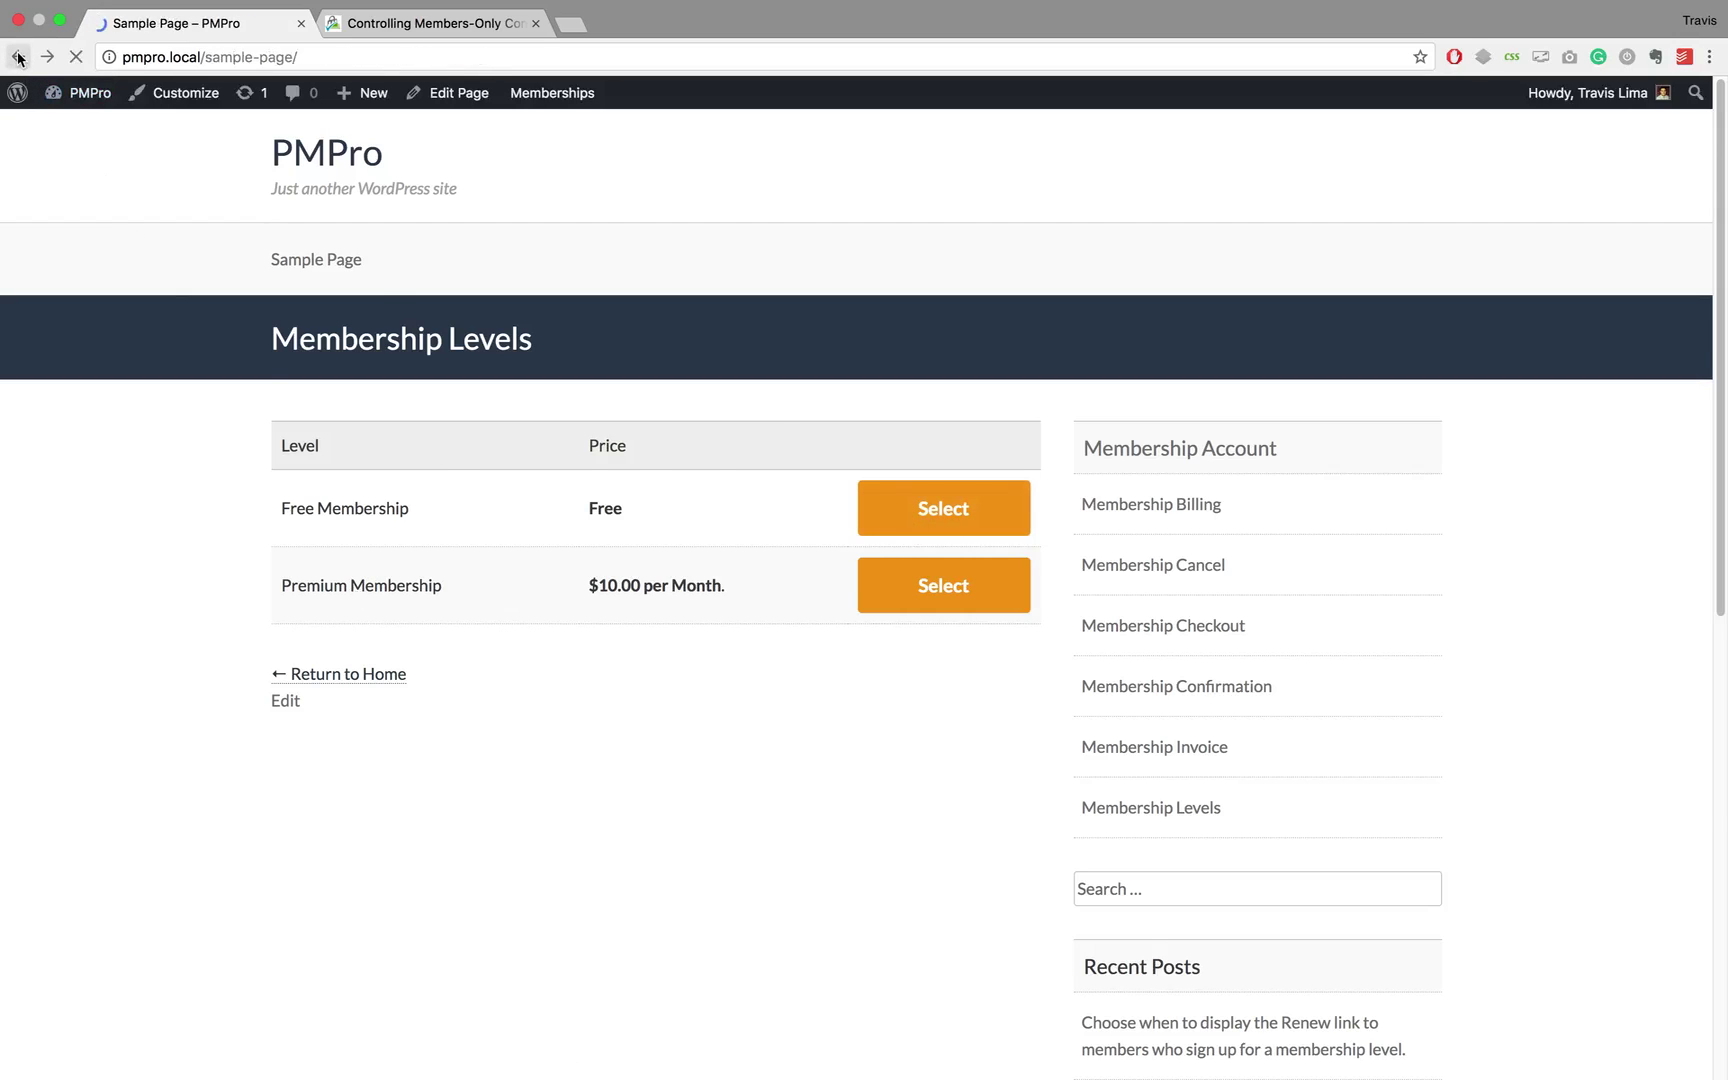
Step: Edit the Sample Page to require both Premium Membership and Free Membership, update it and view the published page
click(447, 93)
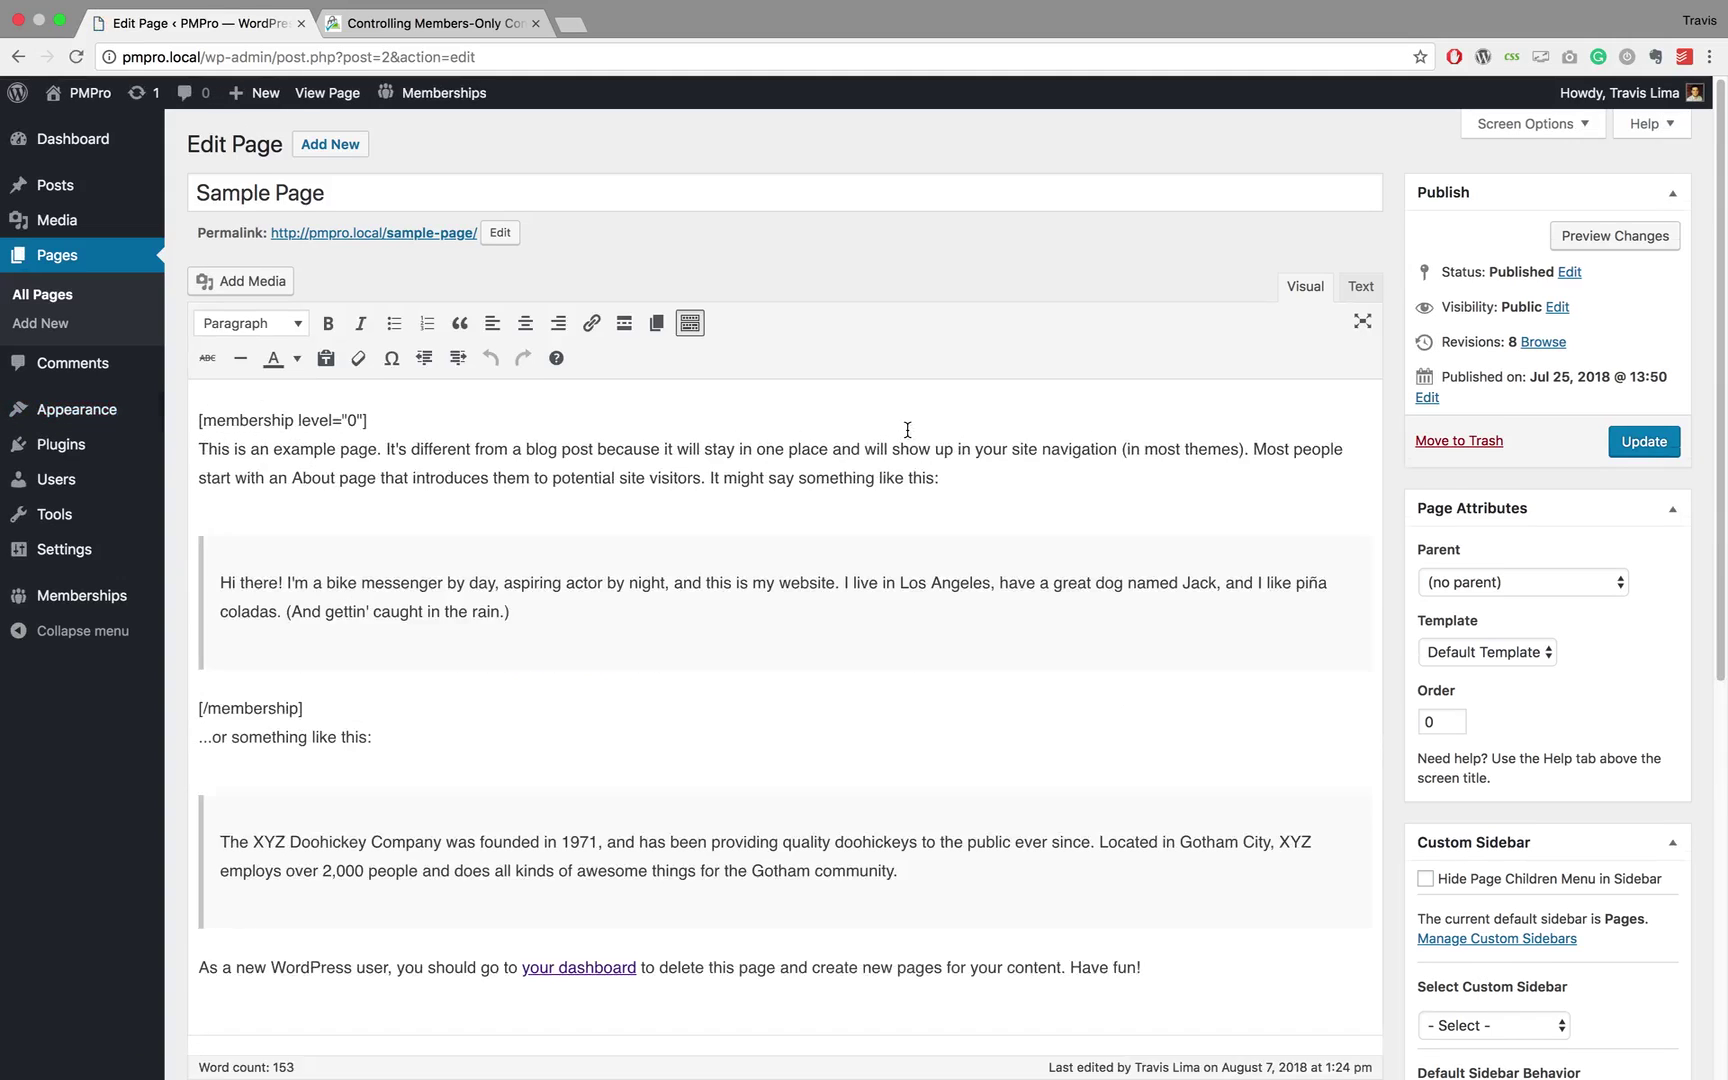
scroll(907, 430, down, 3)
scroll(907, 430, down, 4)
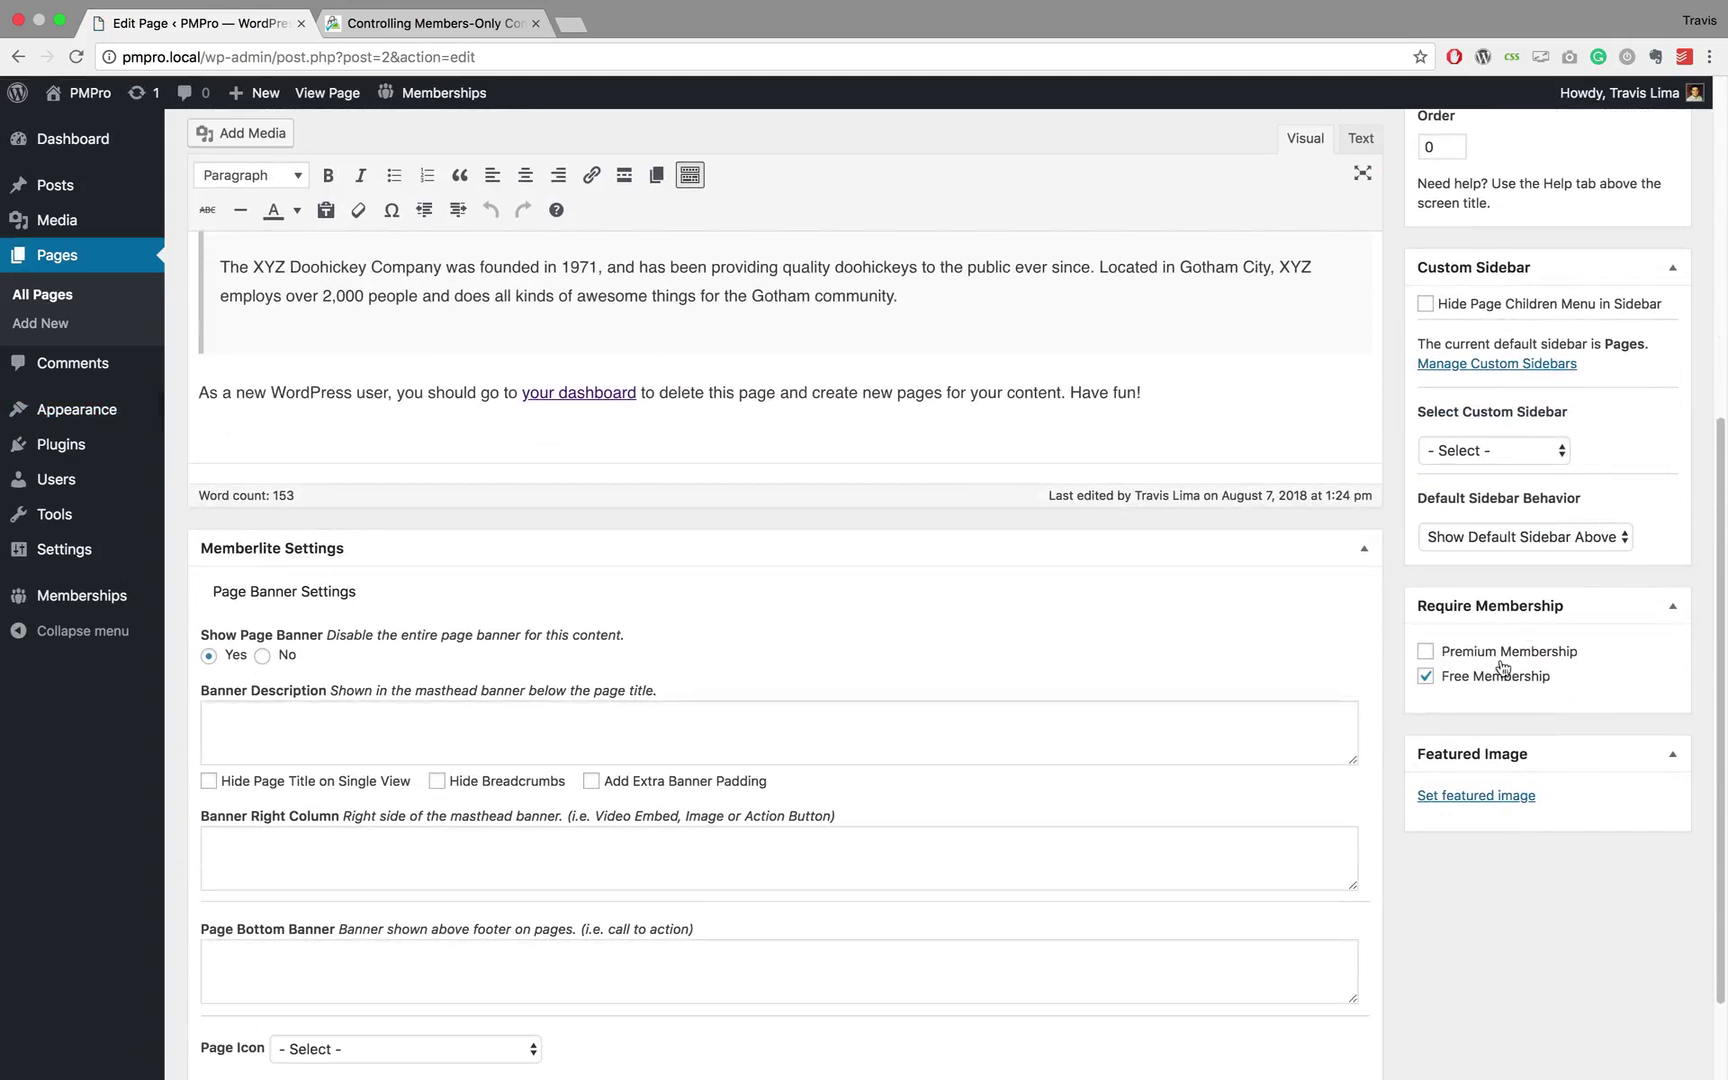
click(1425, 677)
click(1425, 651)
click(1425, 679)
scroll(1112, 428, up, 3)
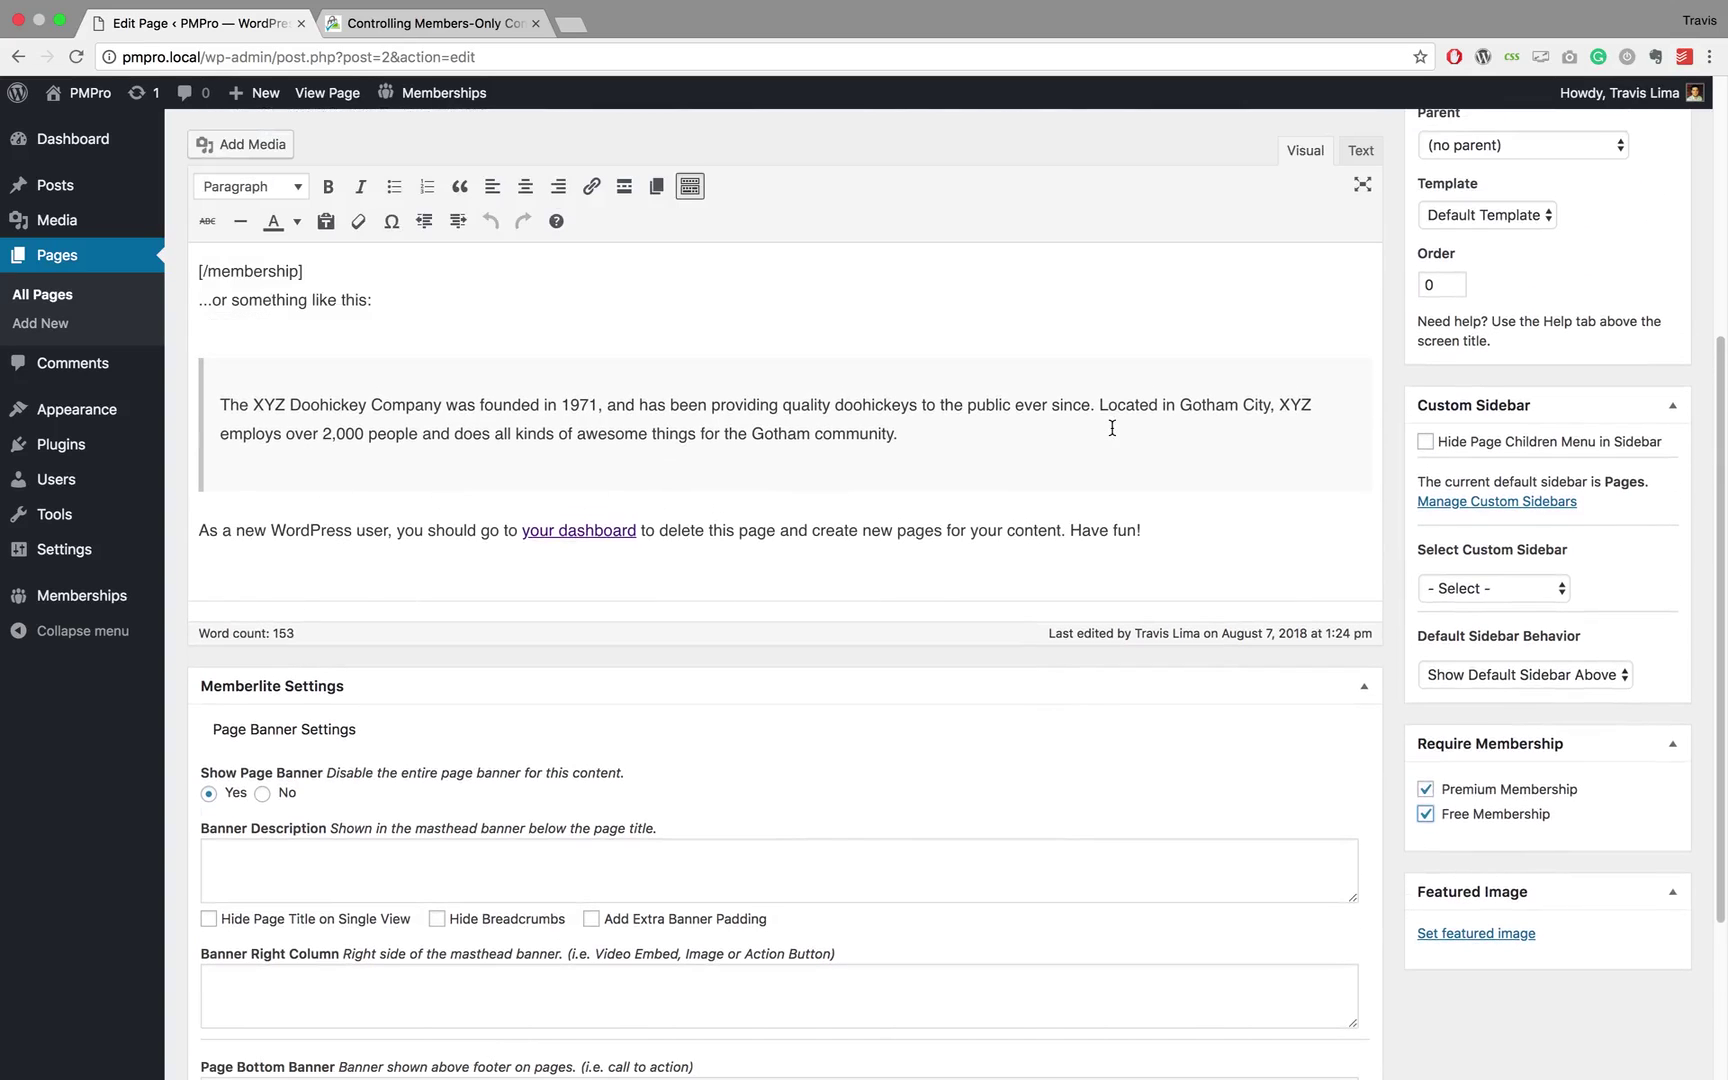
scroll(1257, 598, up, 5)
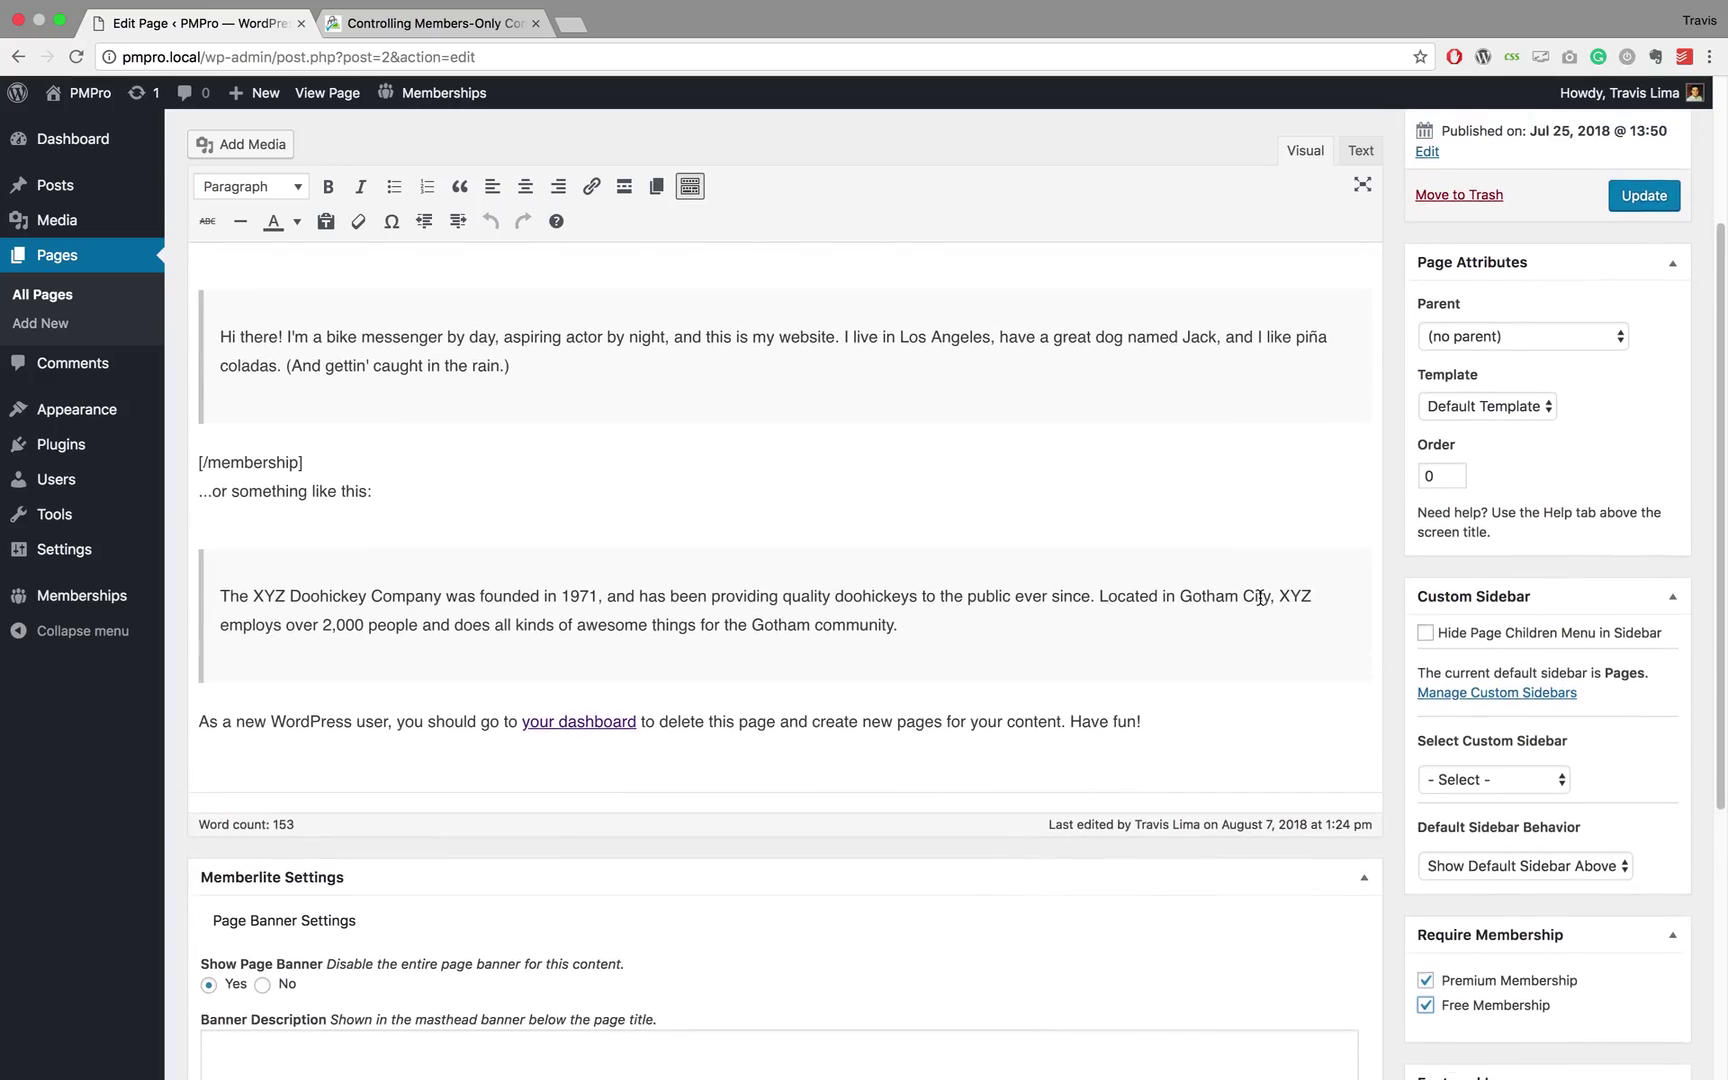
click(1676, 285)
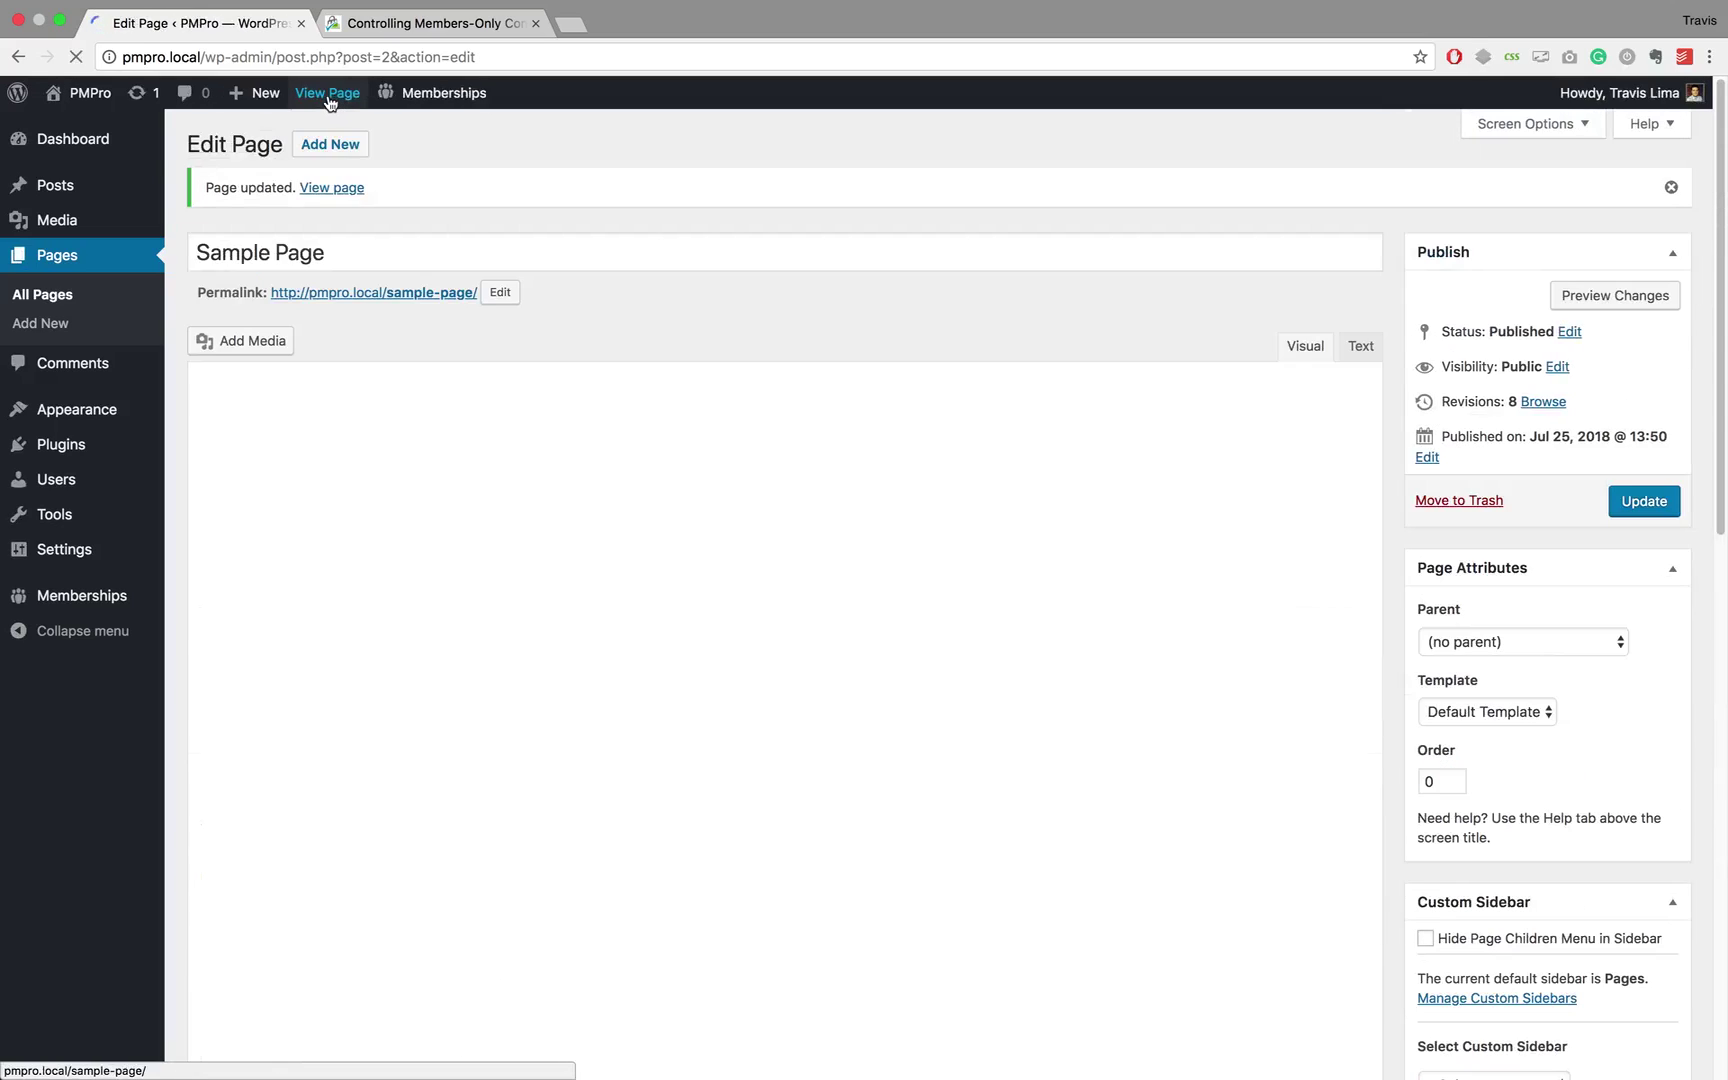
click(328, 95)
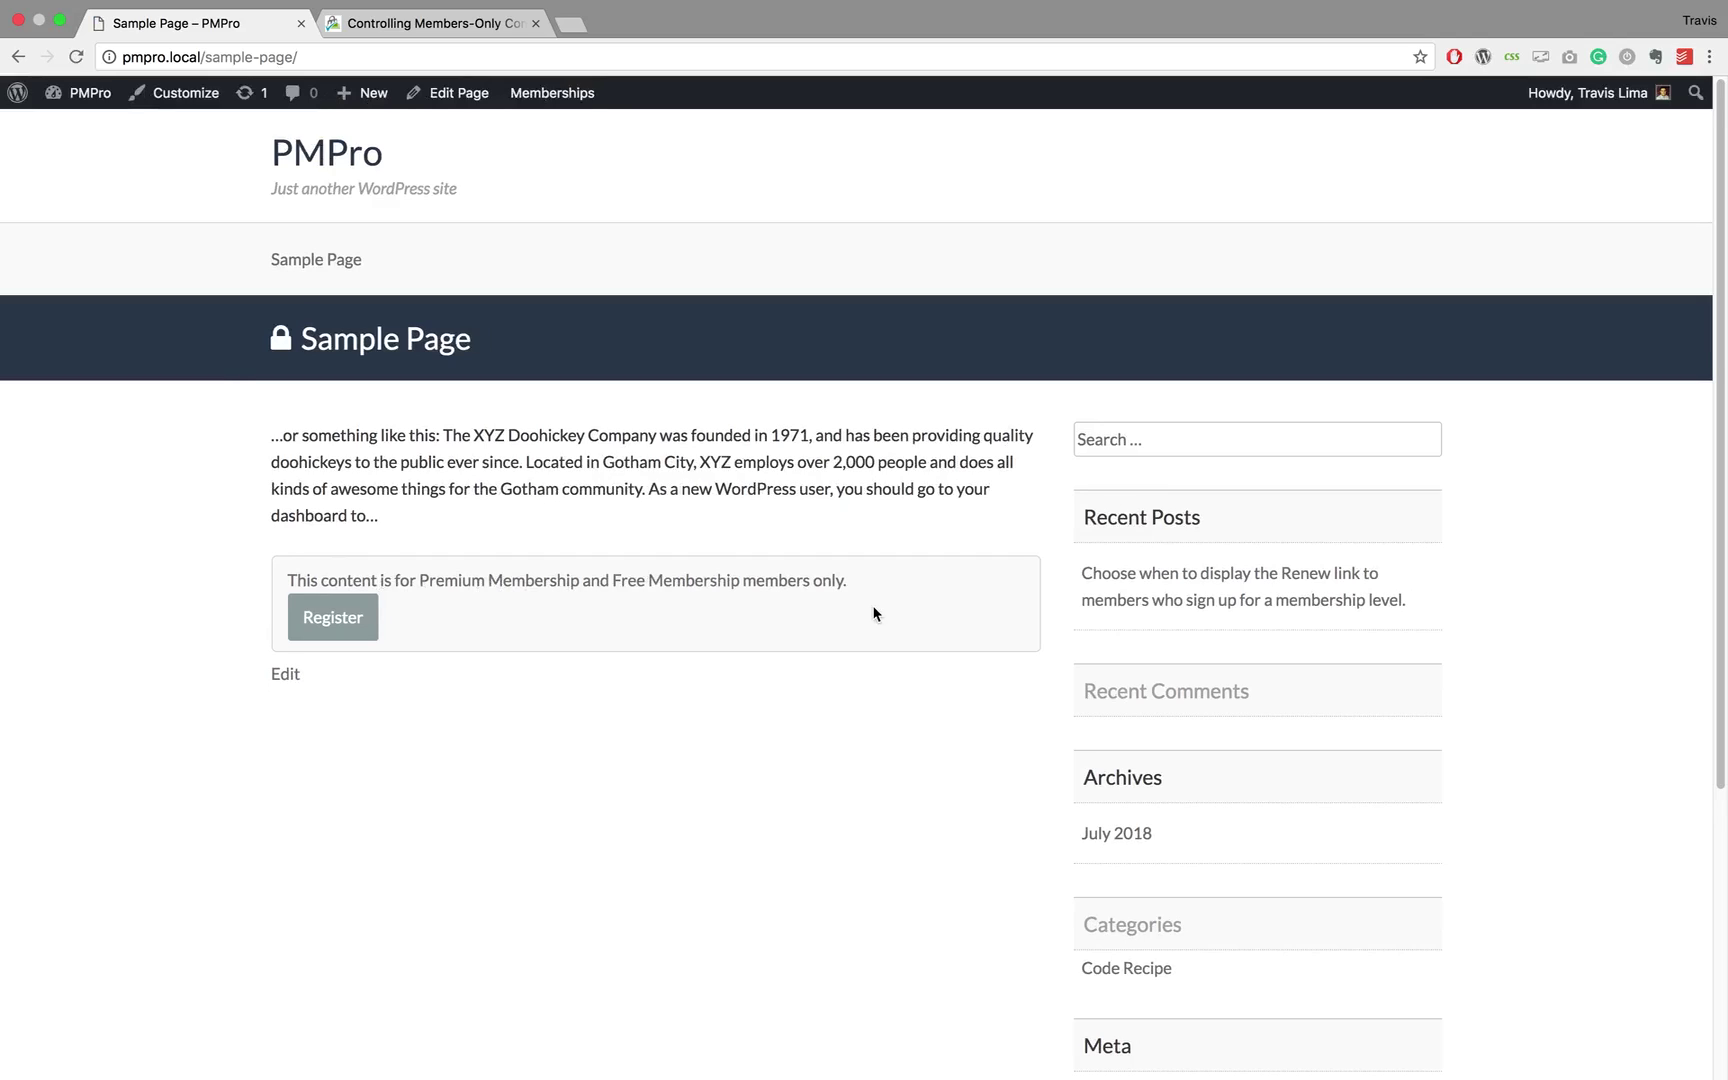
Step: Go to the site's home page and open the post about displaying the Renew link for editing
click(339, 153)
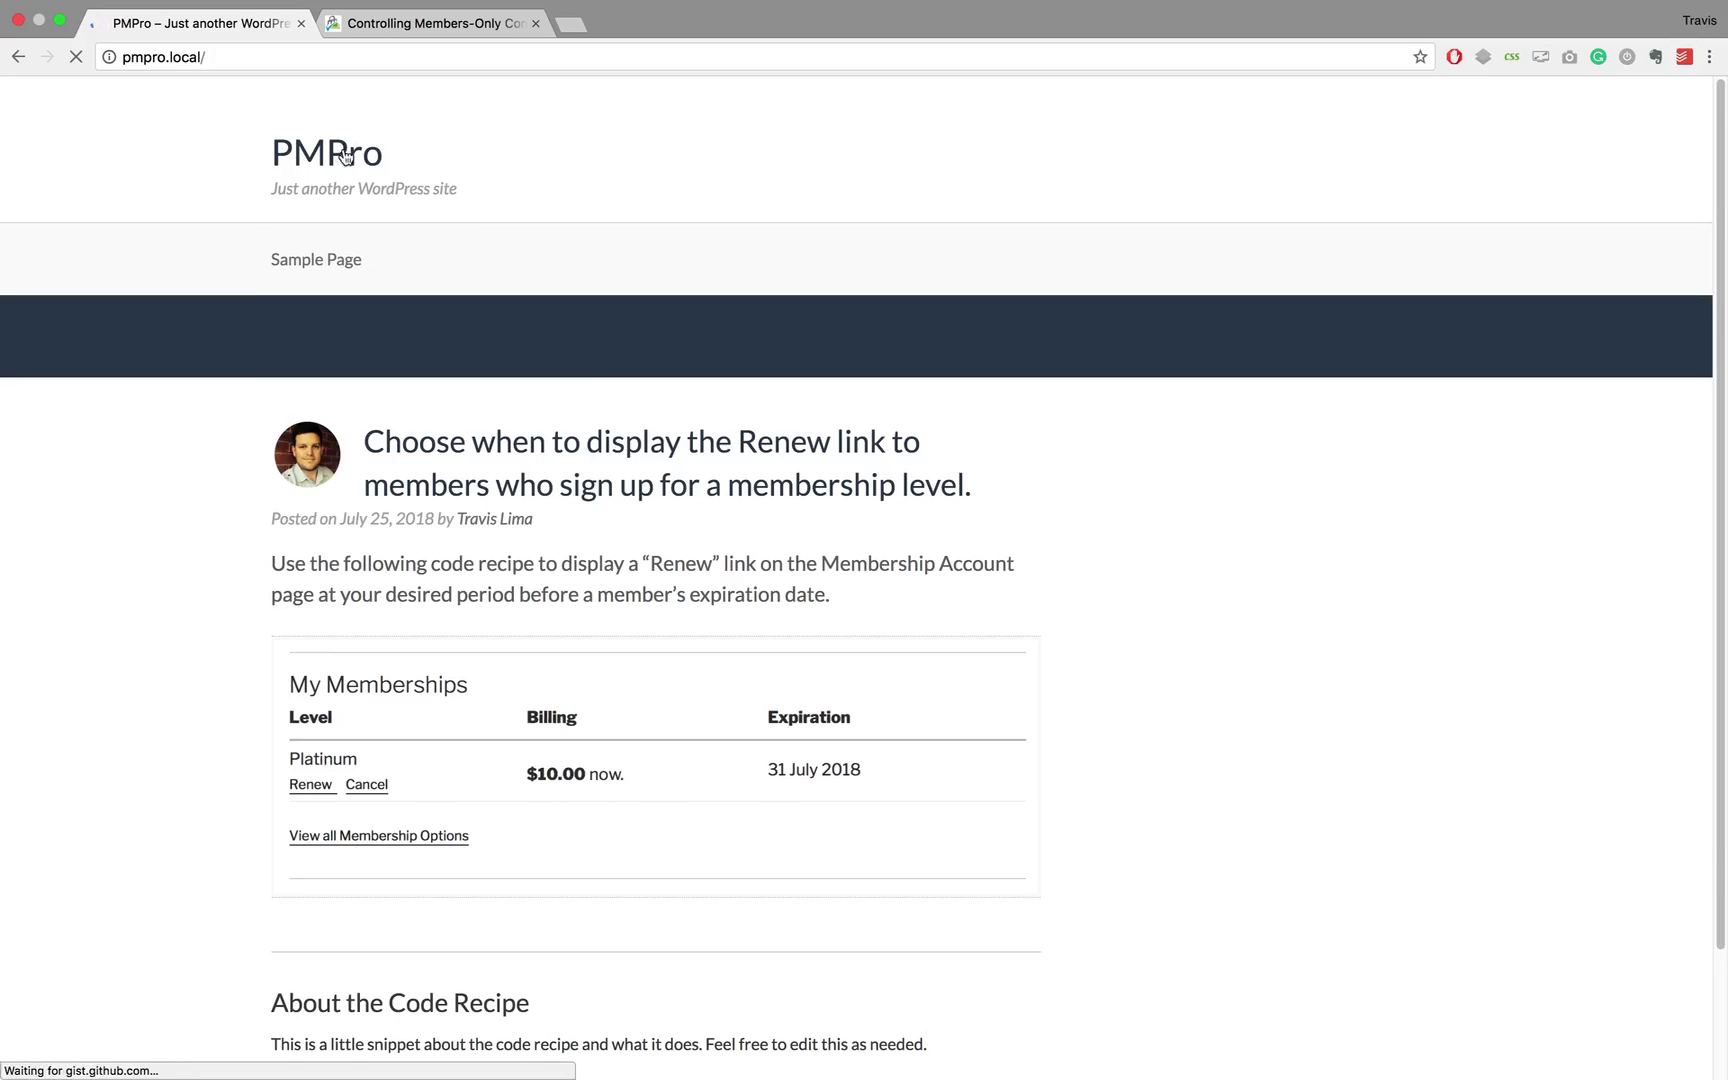
click(571, 443)
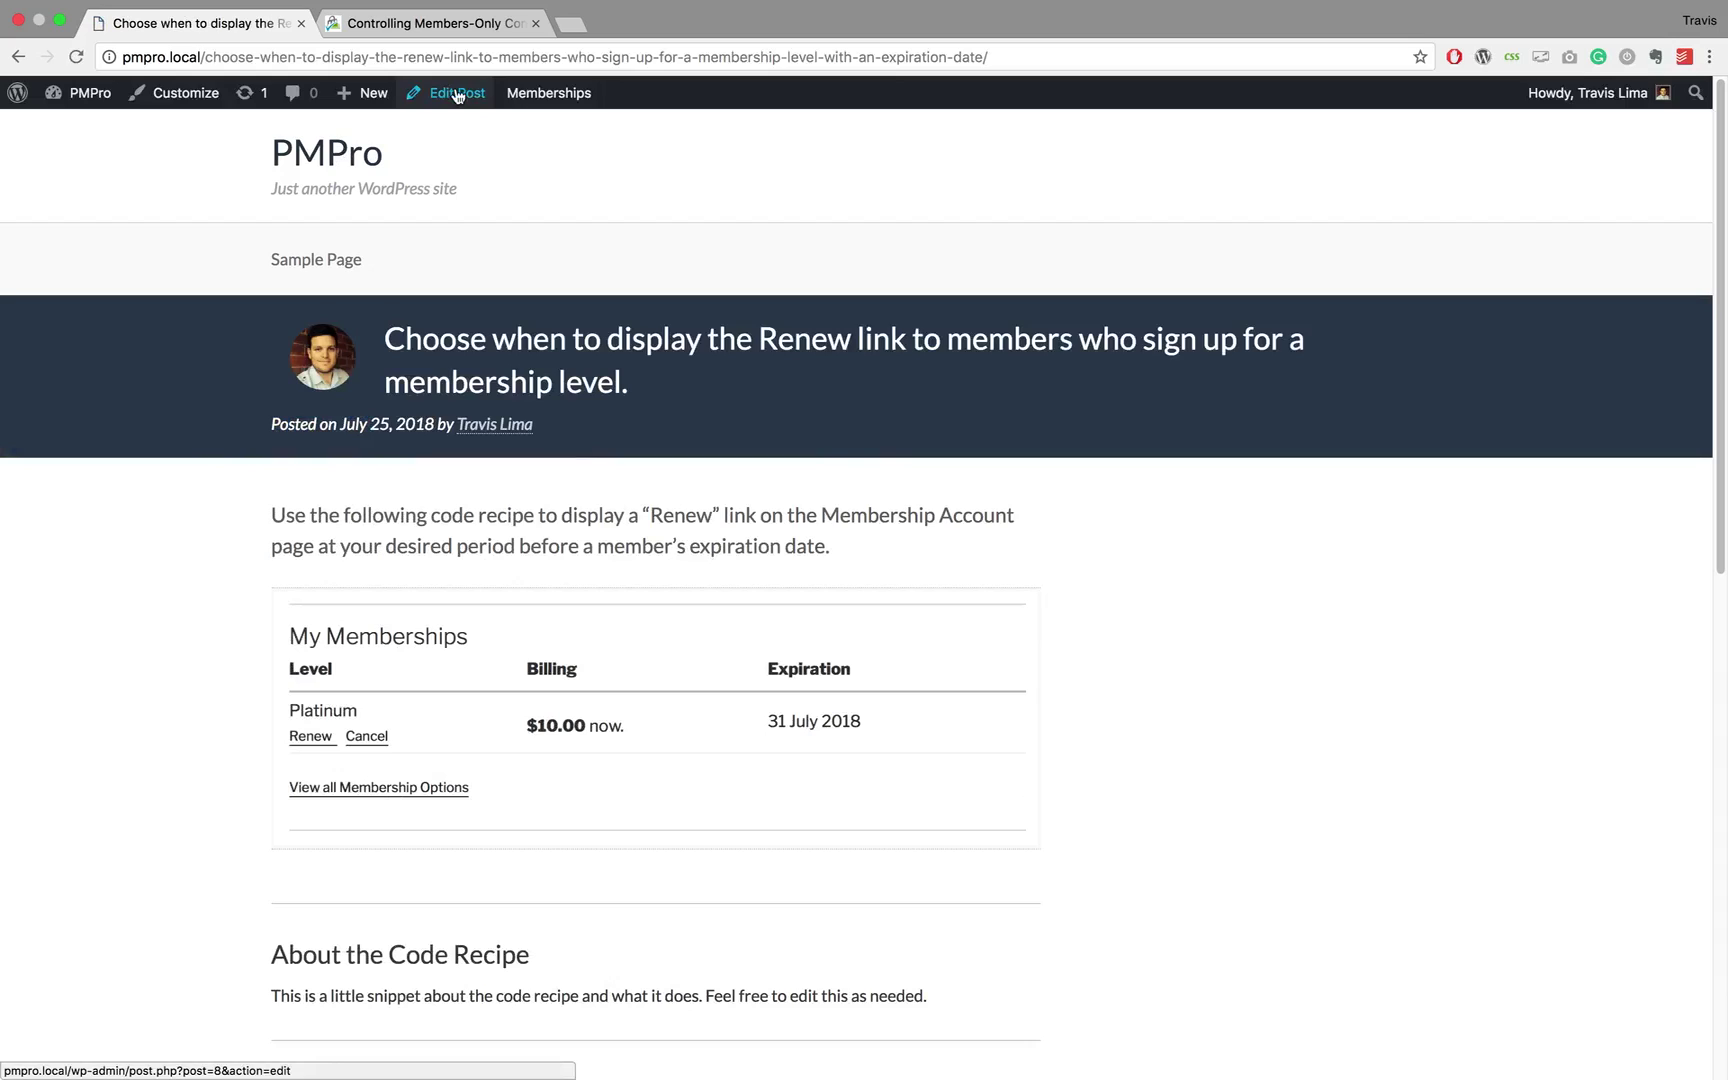
click(457, 93)
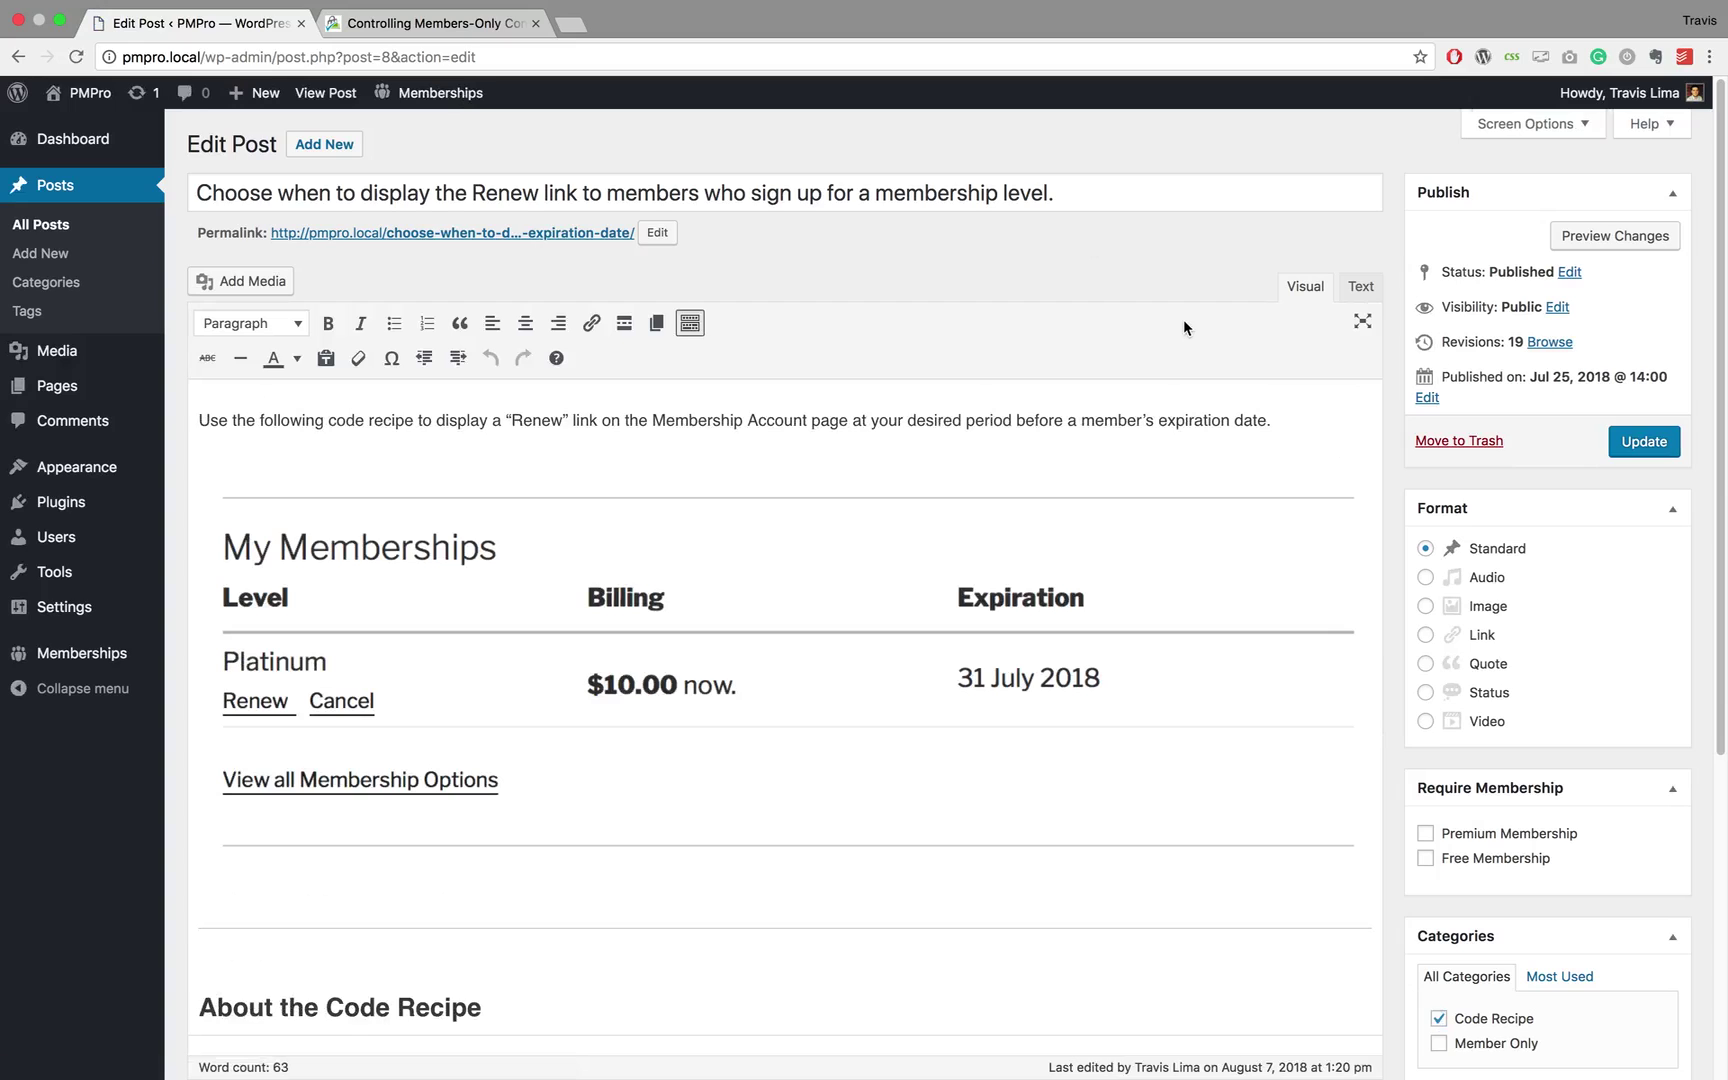
Step: Assign the post to the Member Only category alongside Code Recipe, with no membership level required directly
scroll(1183, 319, down, 5)
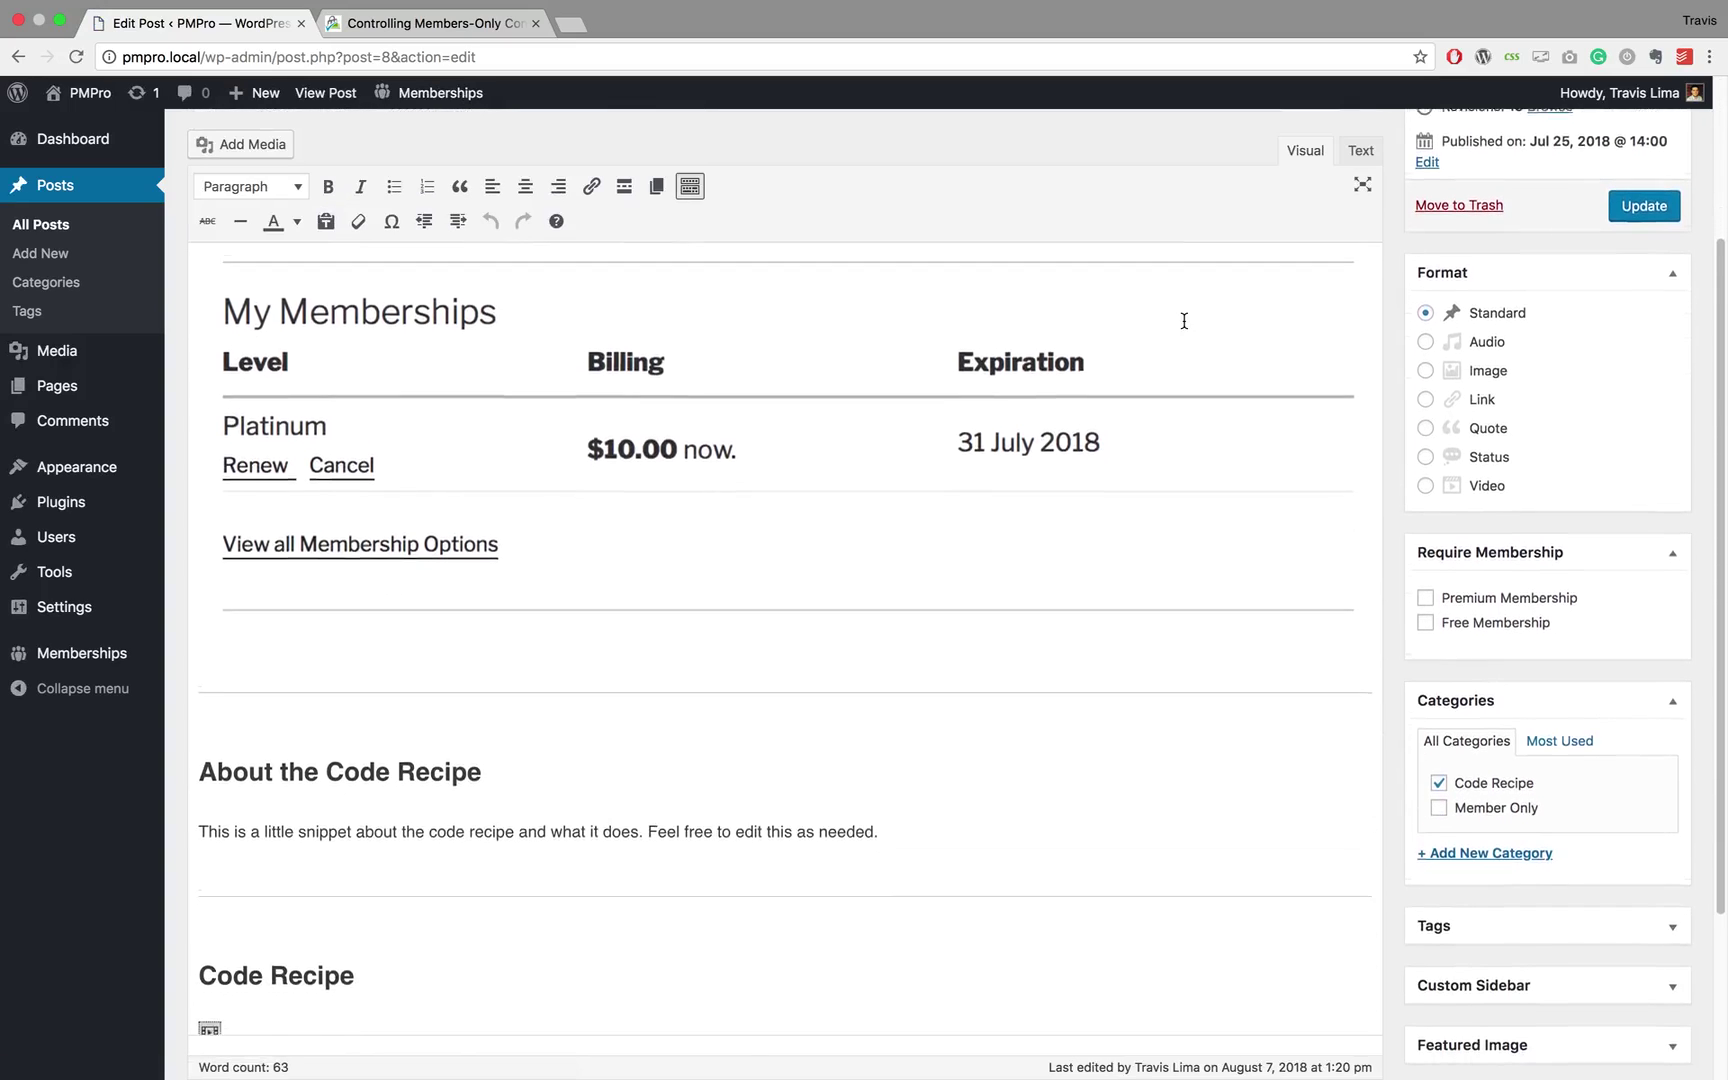
scroll(1184, 320, down, 2)
scroll(1184, 321, down, 2)
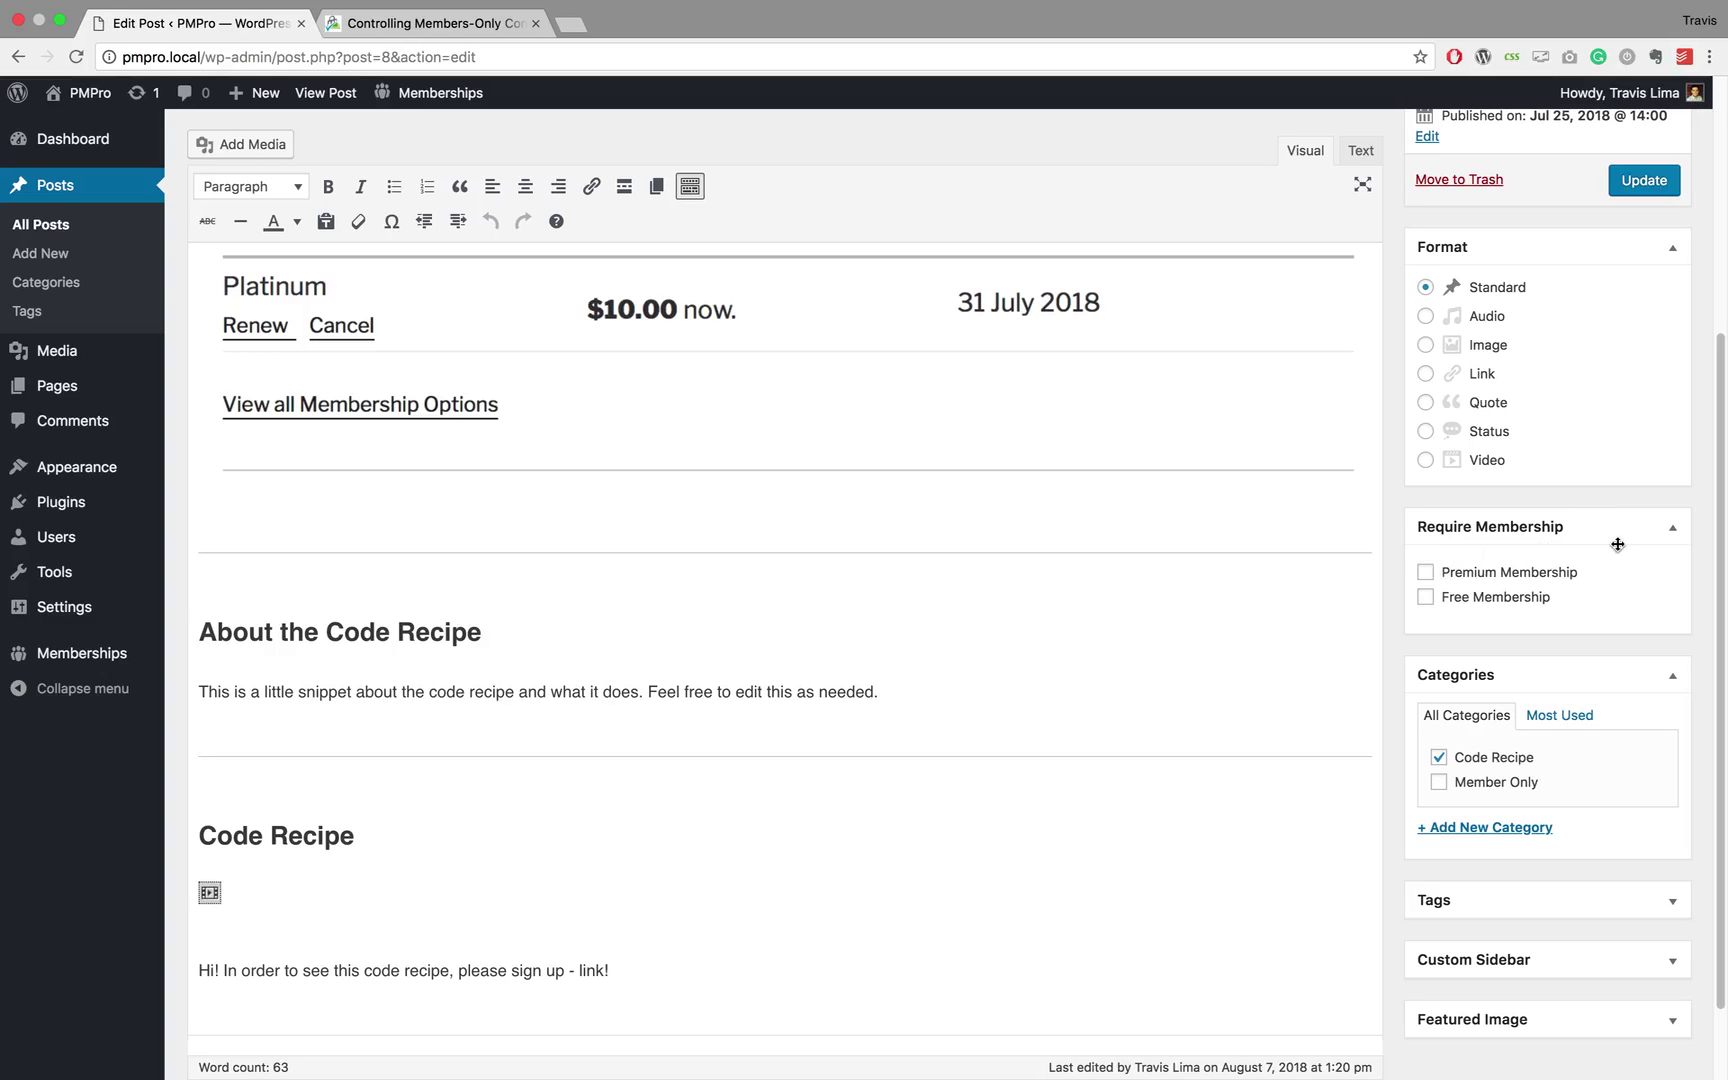
click(1426, 573)
click(1427, 574)
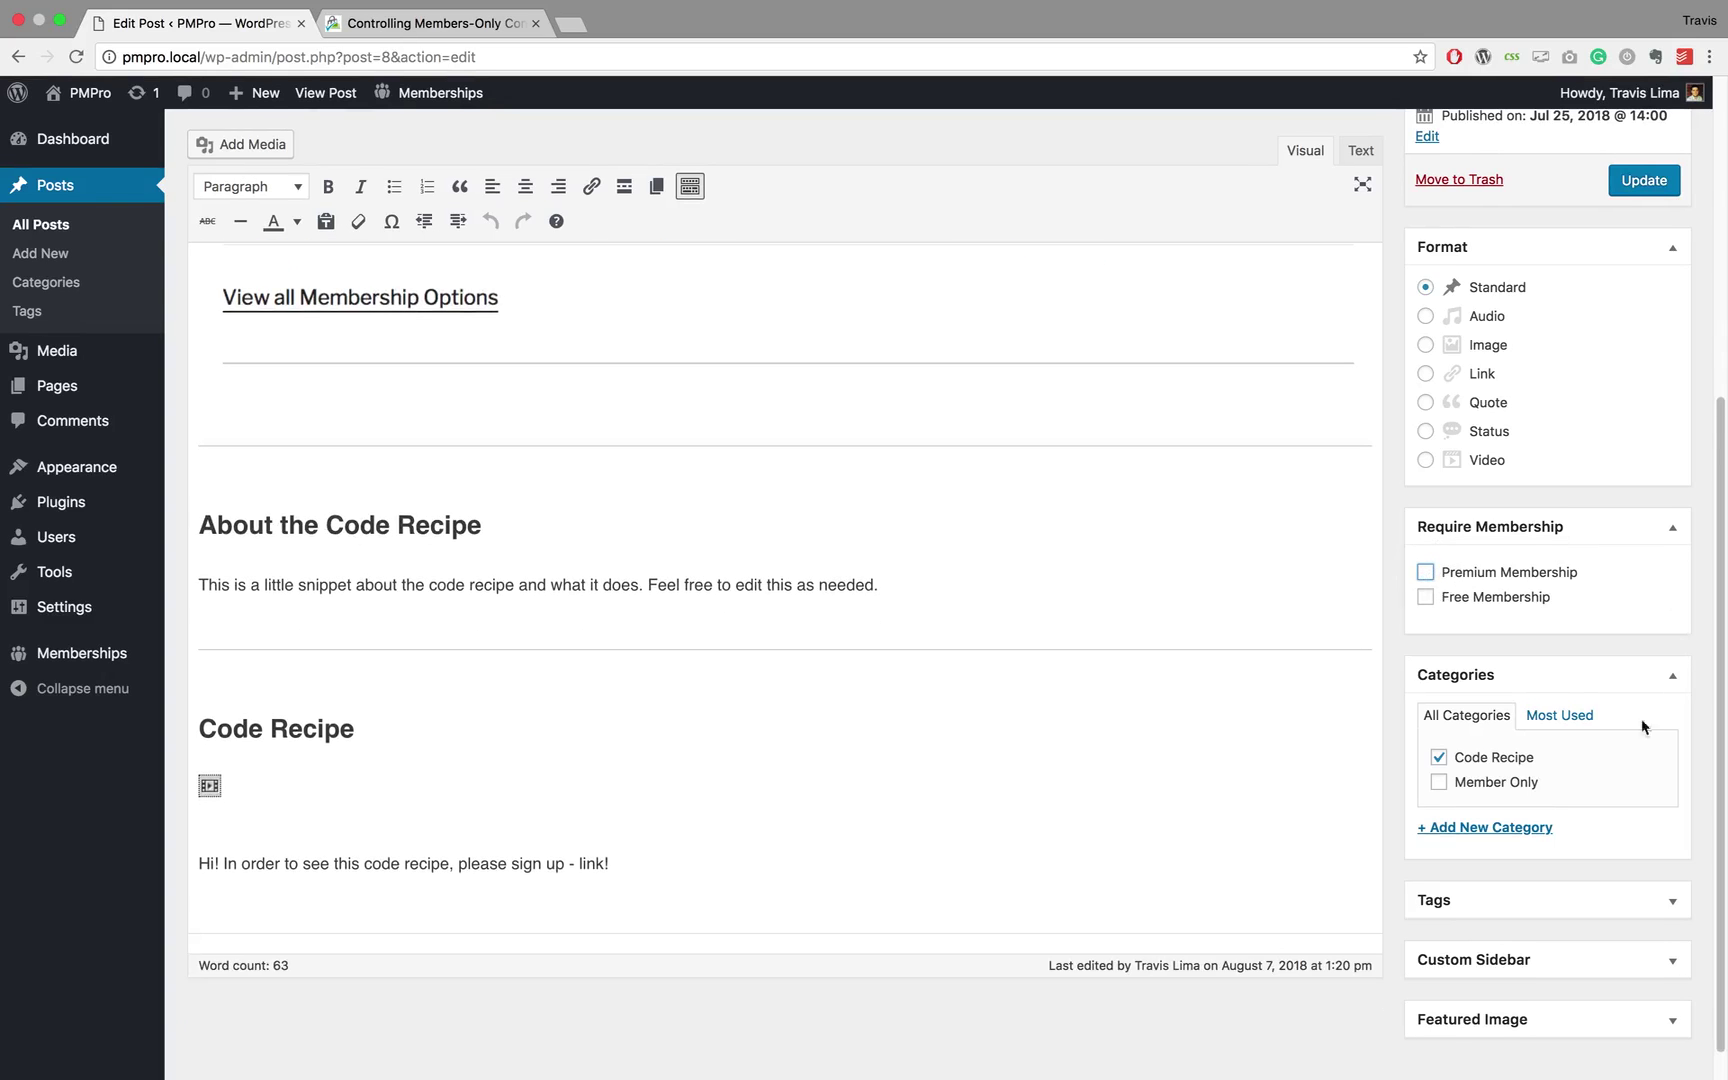
click(1443, 788)
Step: Open the Membership Levels settings in a new browser tab and switch to that tab
mouse_move(432, 98)
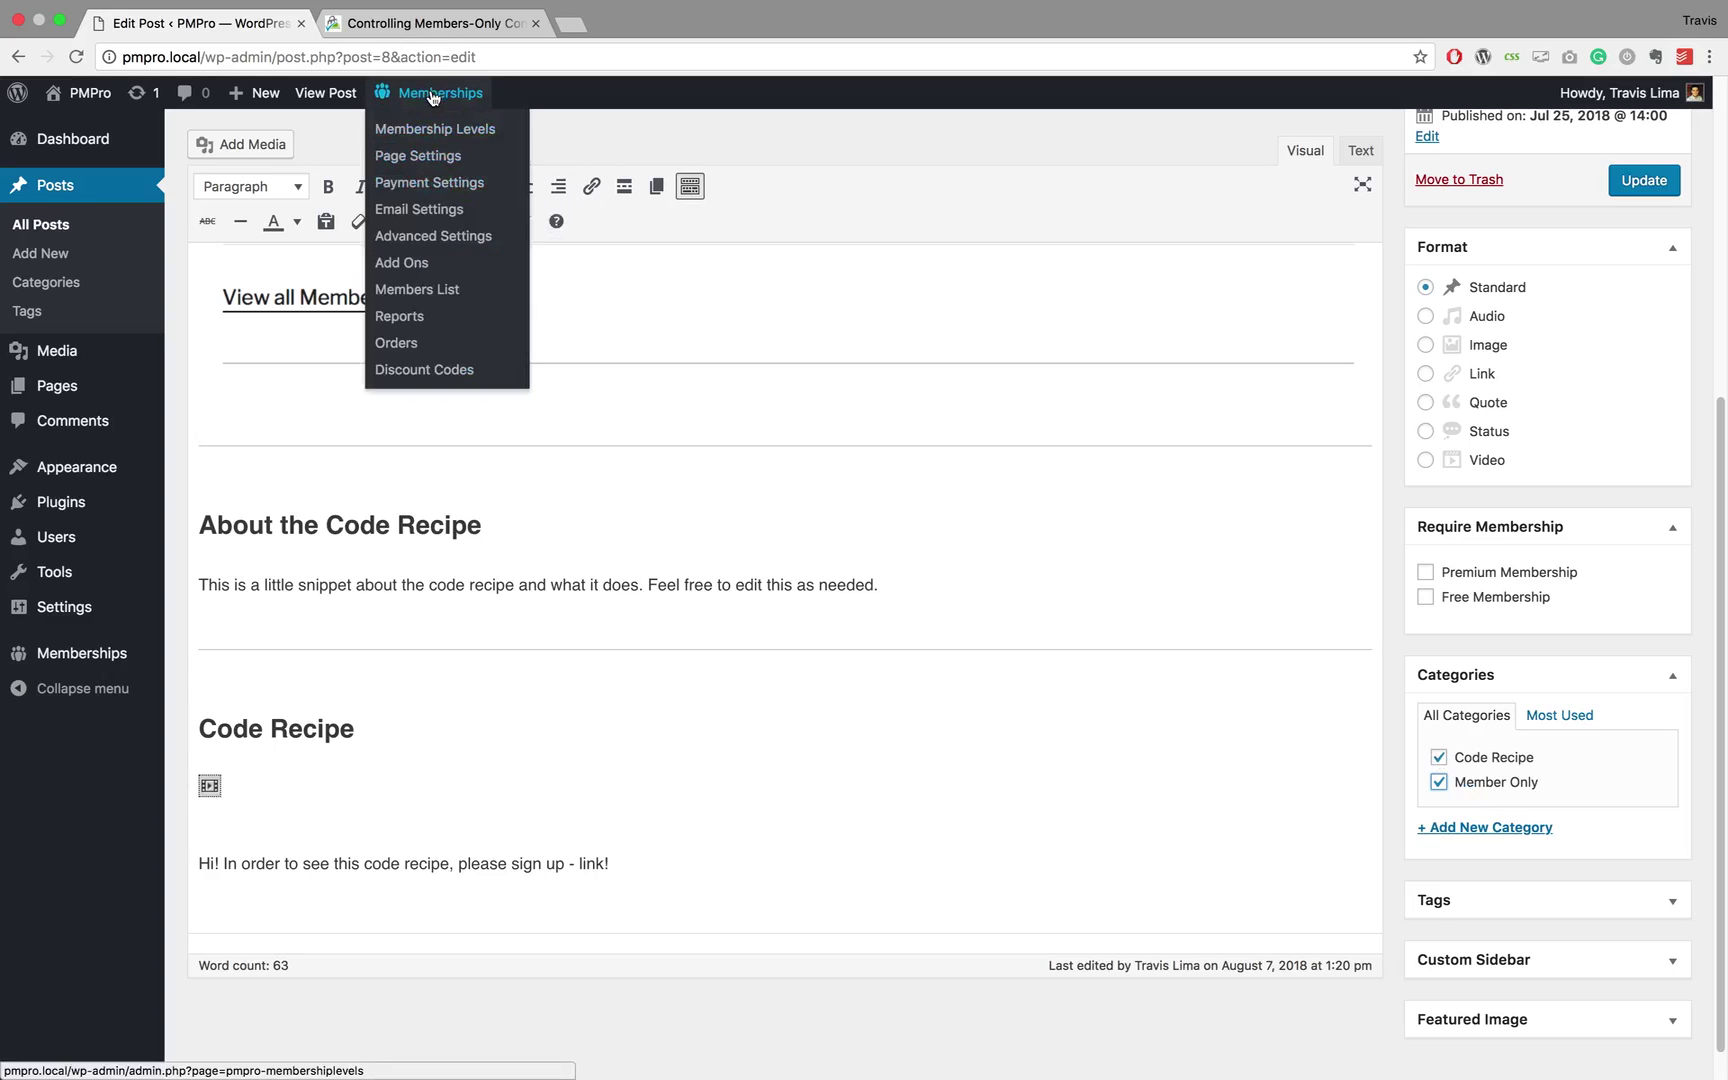
scroll(435, 103, up, 1)
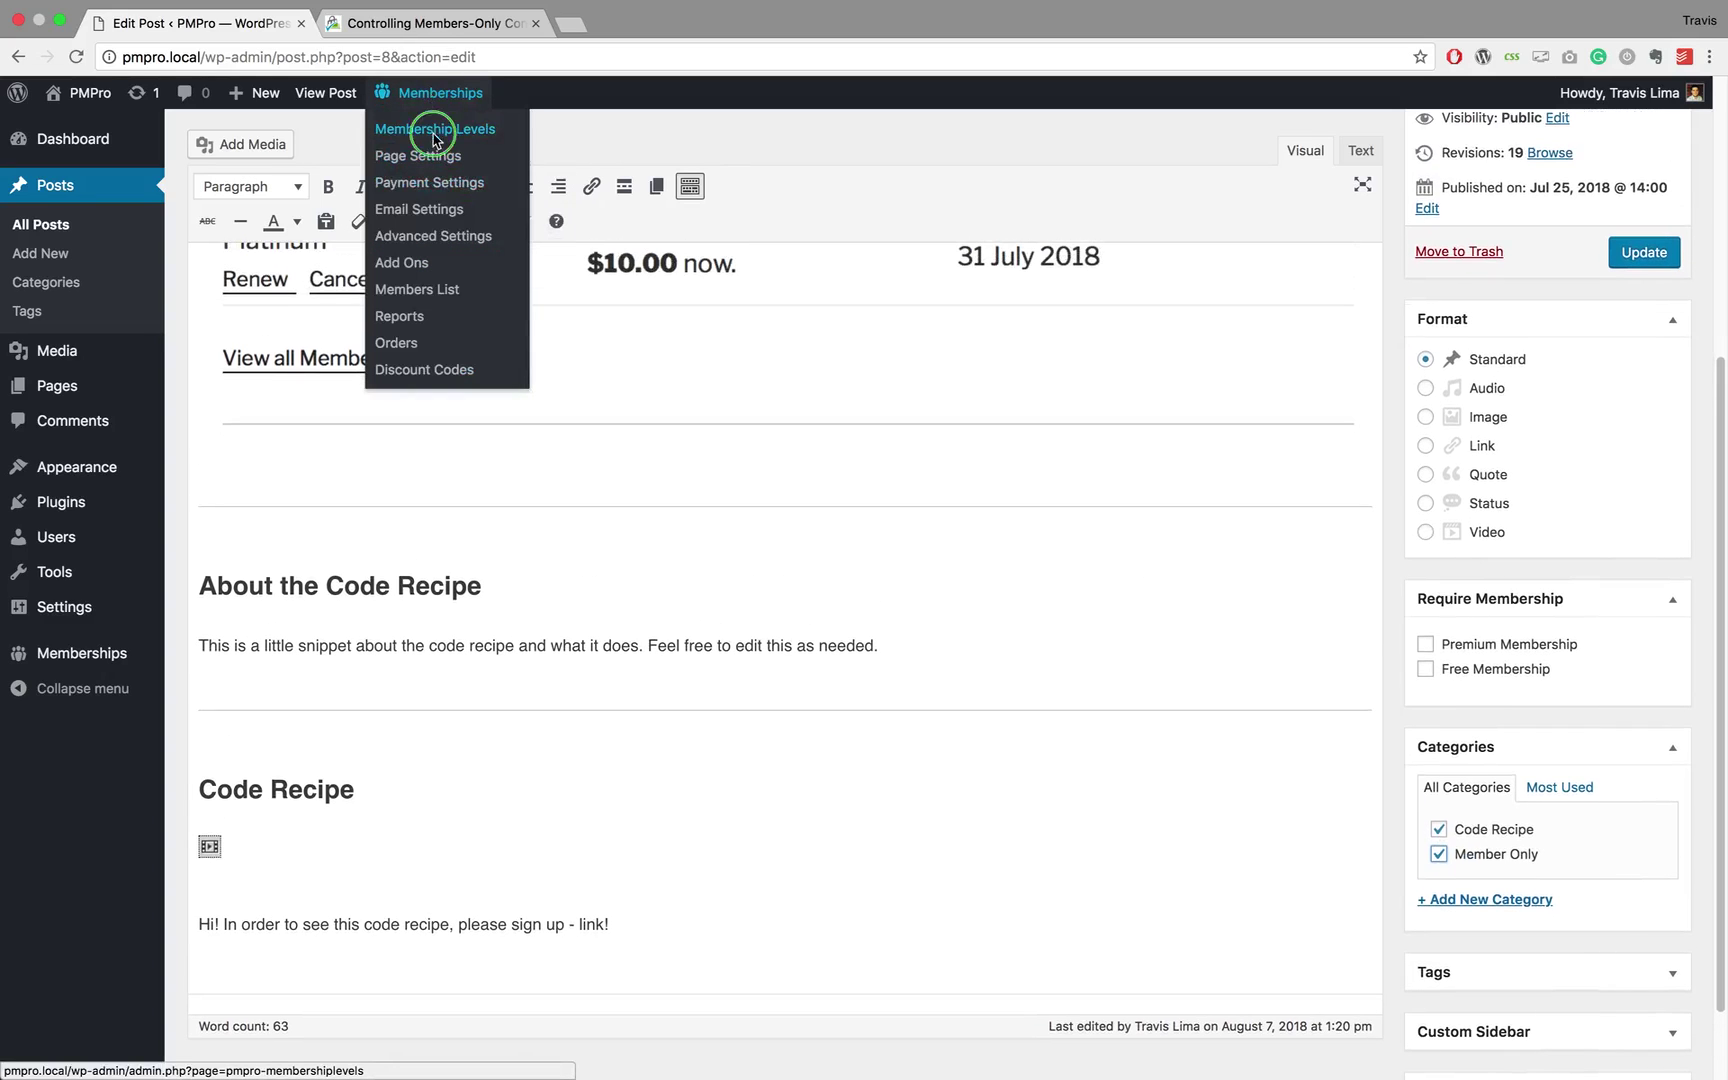
right_click(434, 140)
click(465, 137)
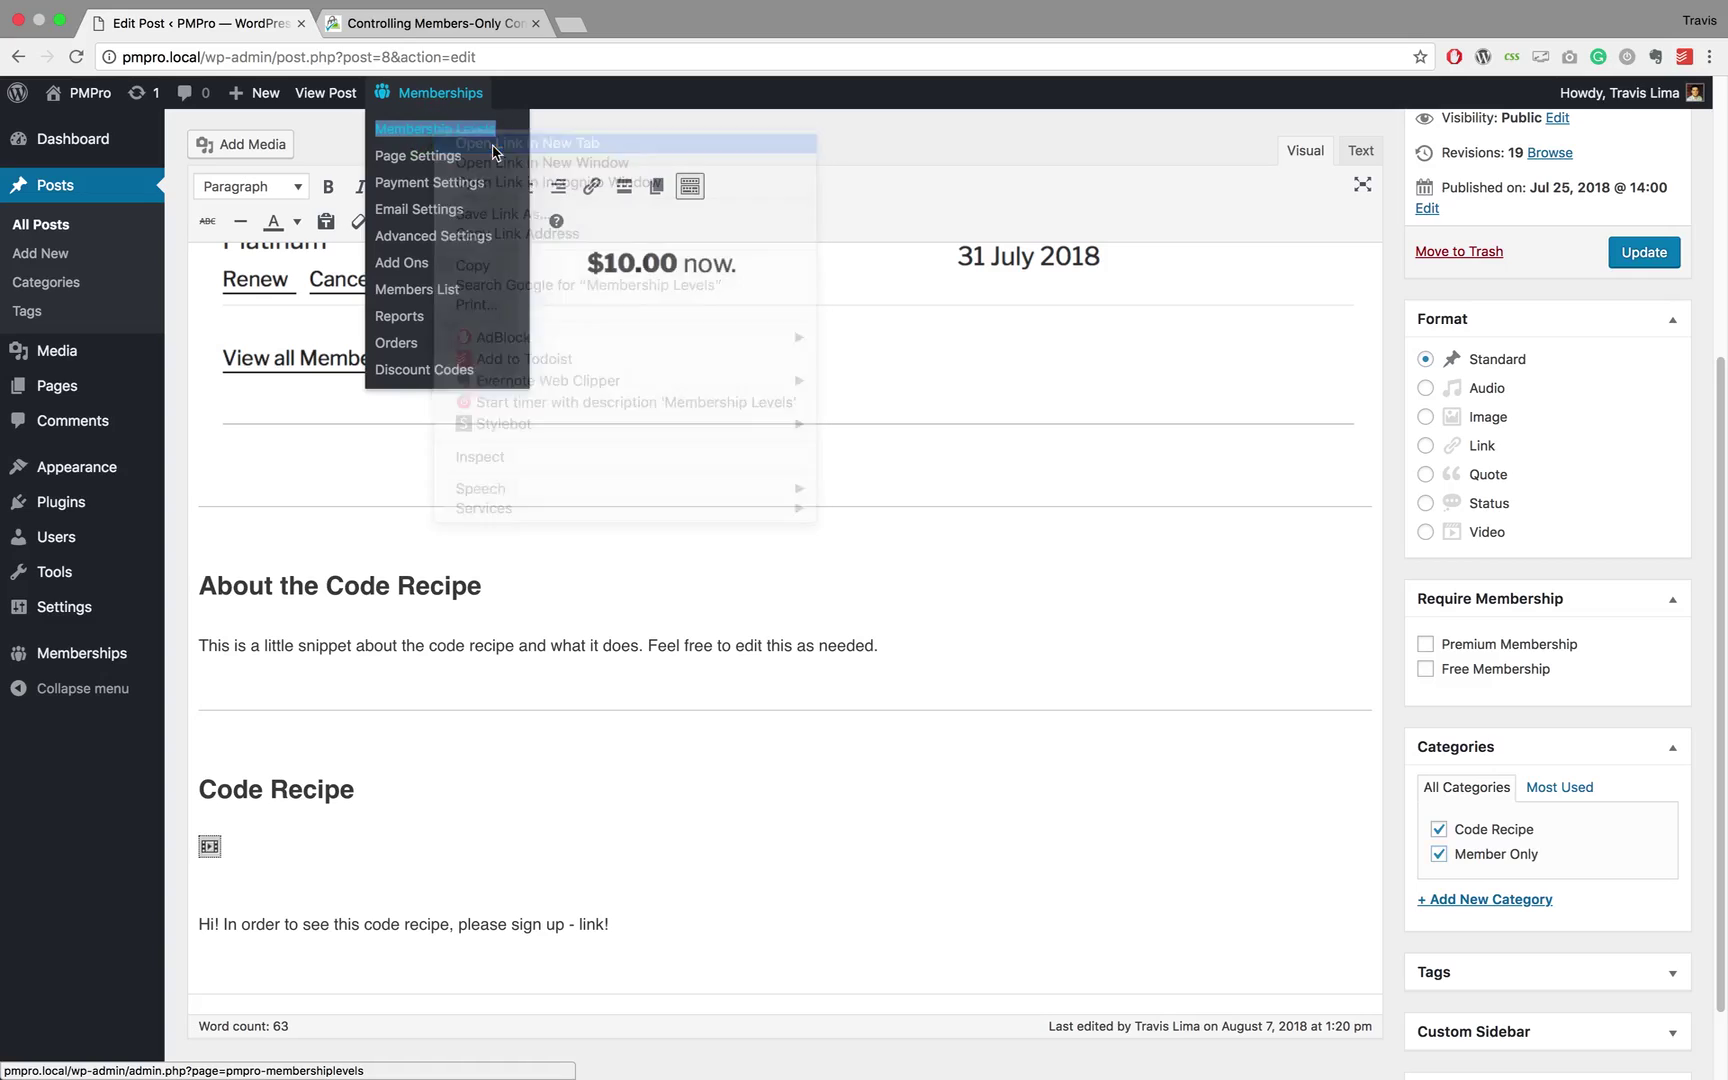
click(407, 26)
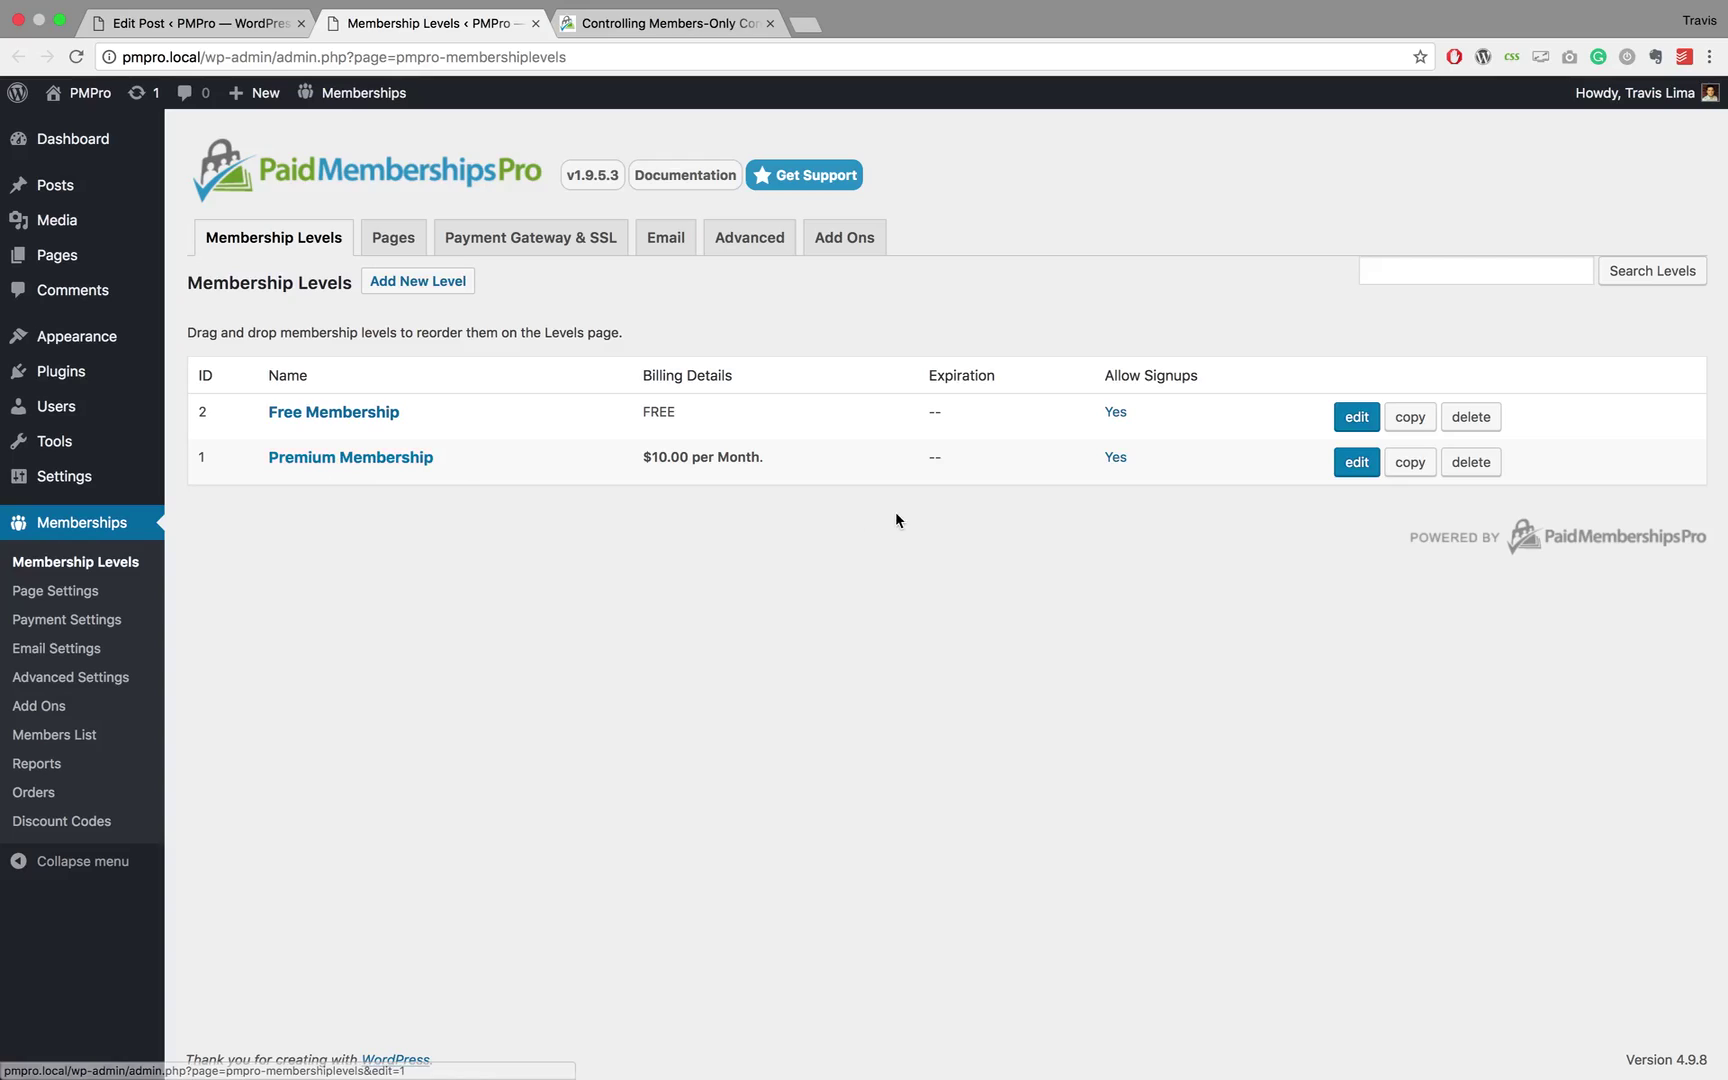
Step: Edit the Premium Membership level to include the Member Only category in its content settings and save the level
click(1364, 473)
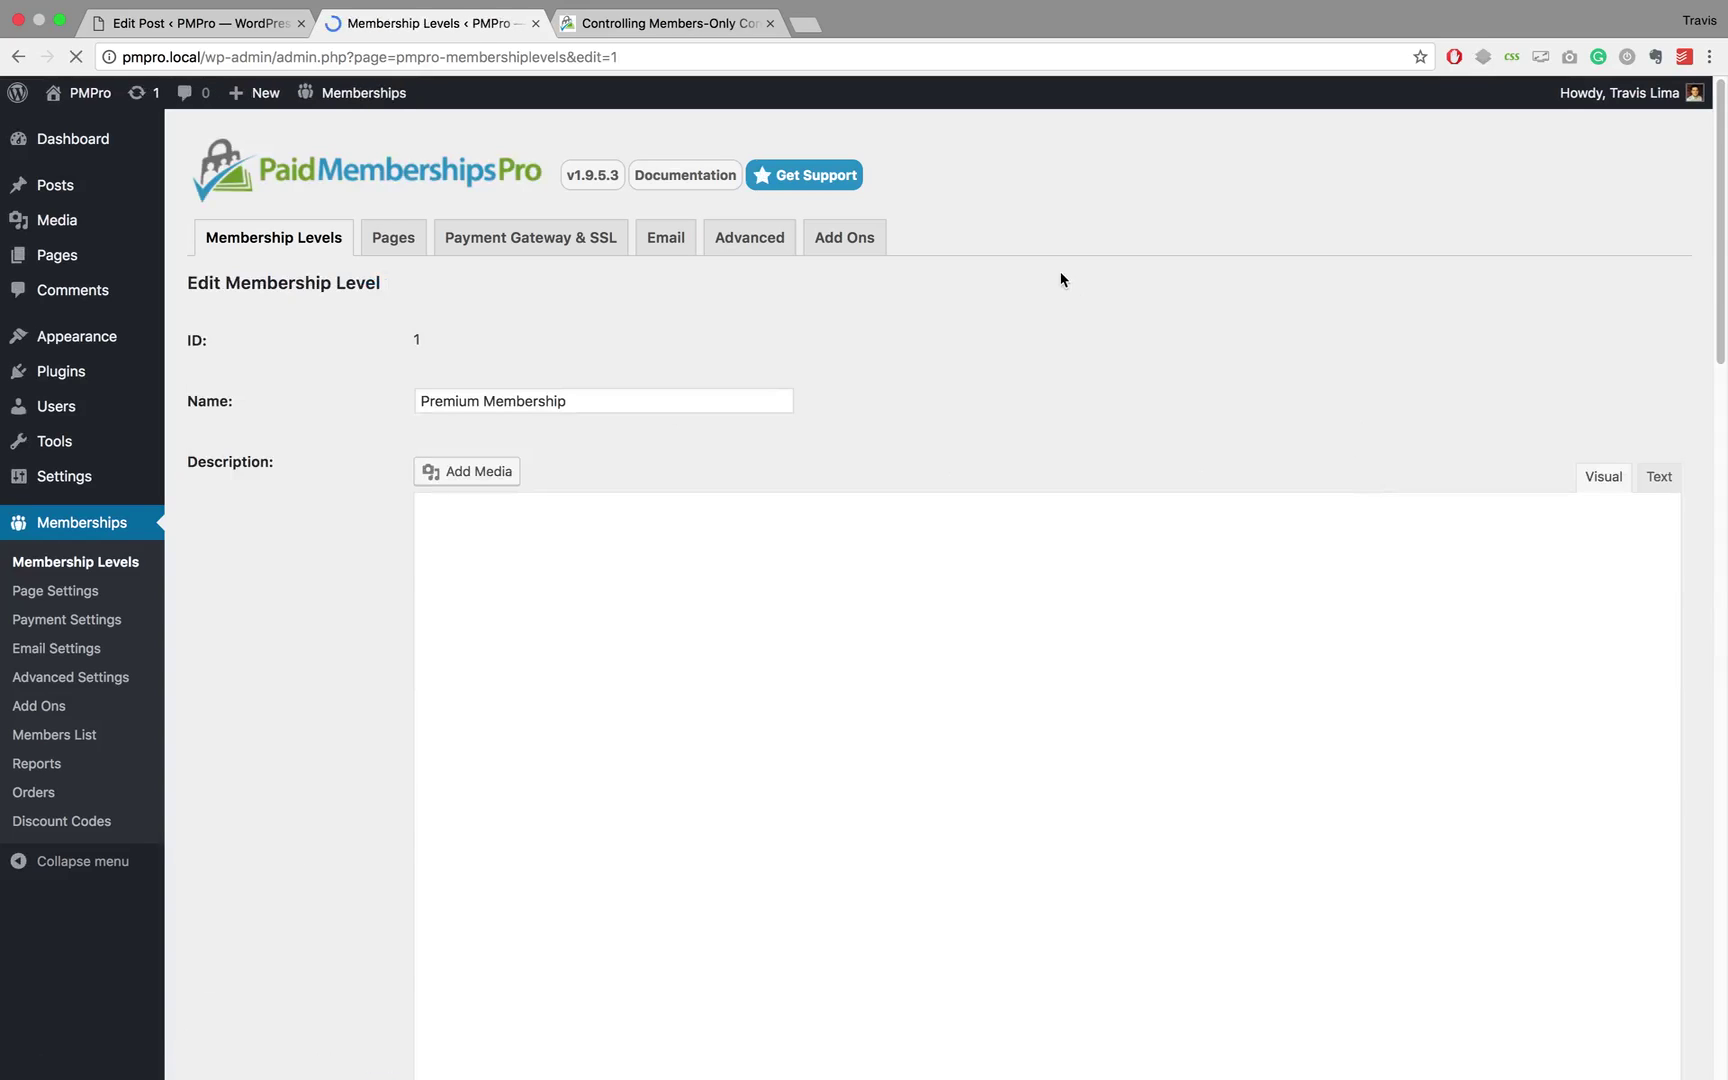
scroll(981, 325, down, 3)
scroll(981, 325, down, 7)
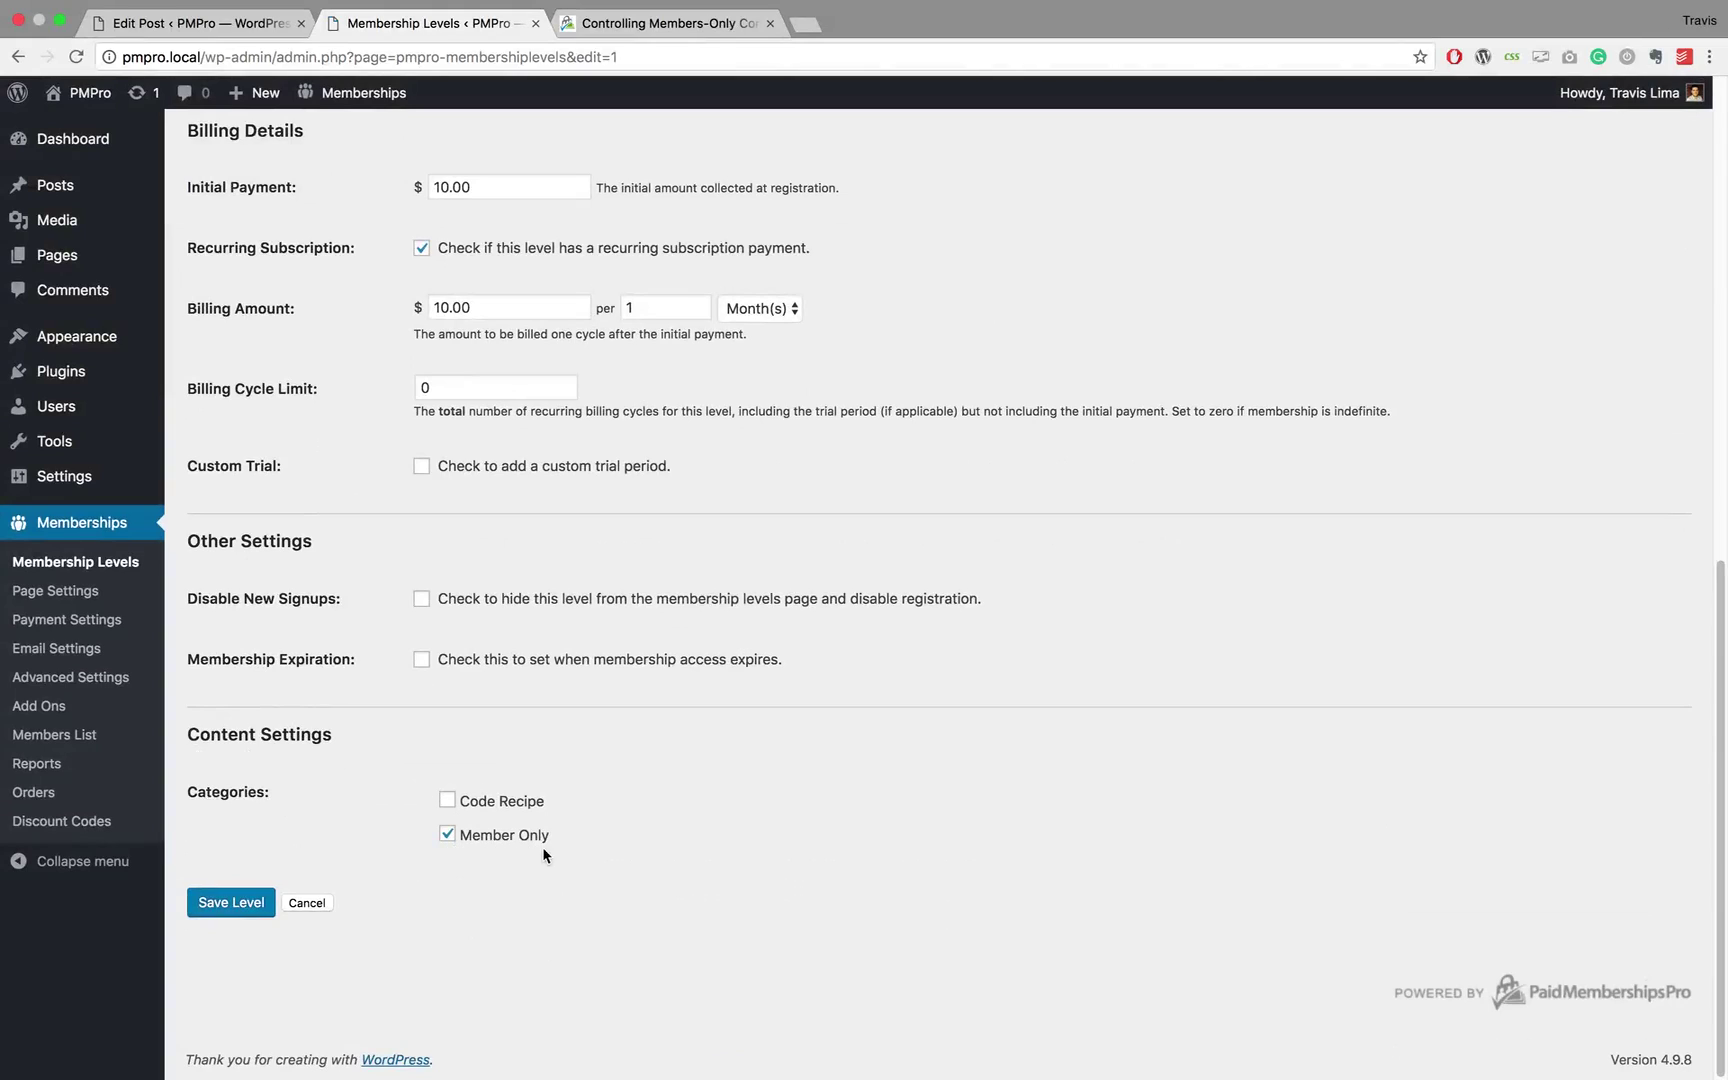
click(450, 838)
click(230, 903)
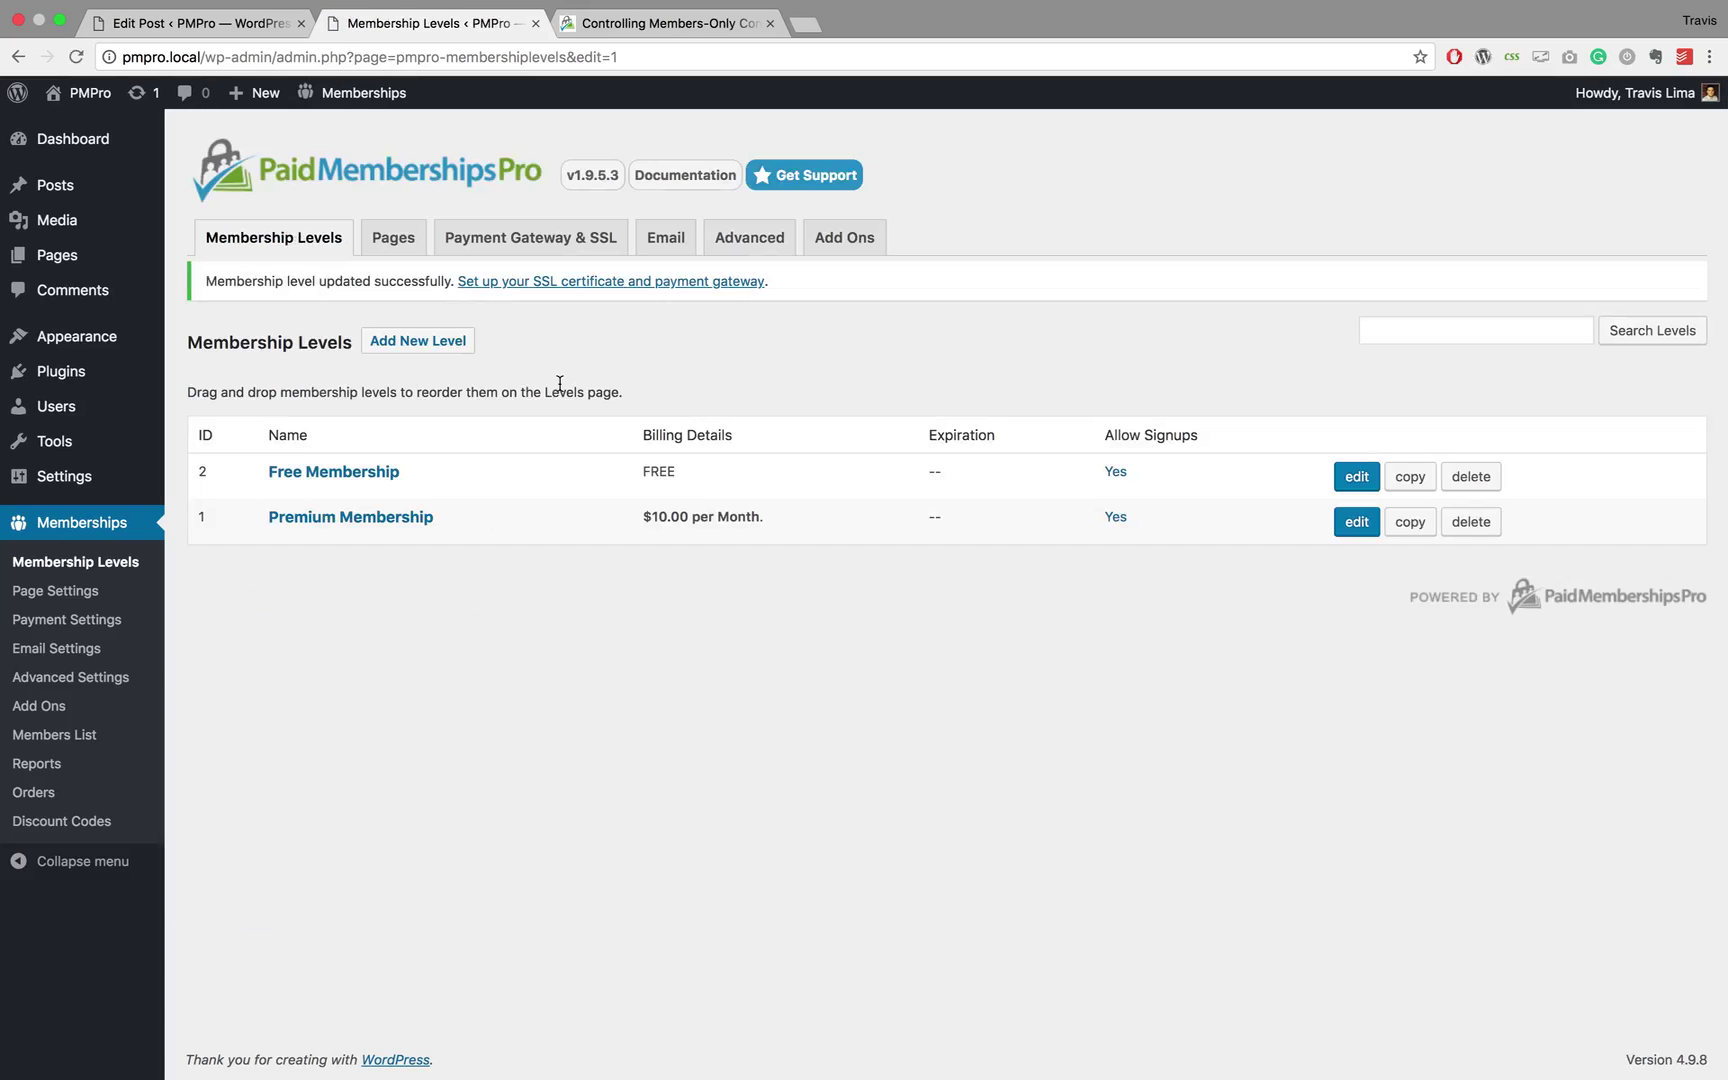
Step: Update the post with both the Code Recipe and Member Only categories selected, and view it on the site
click(200, 24)
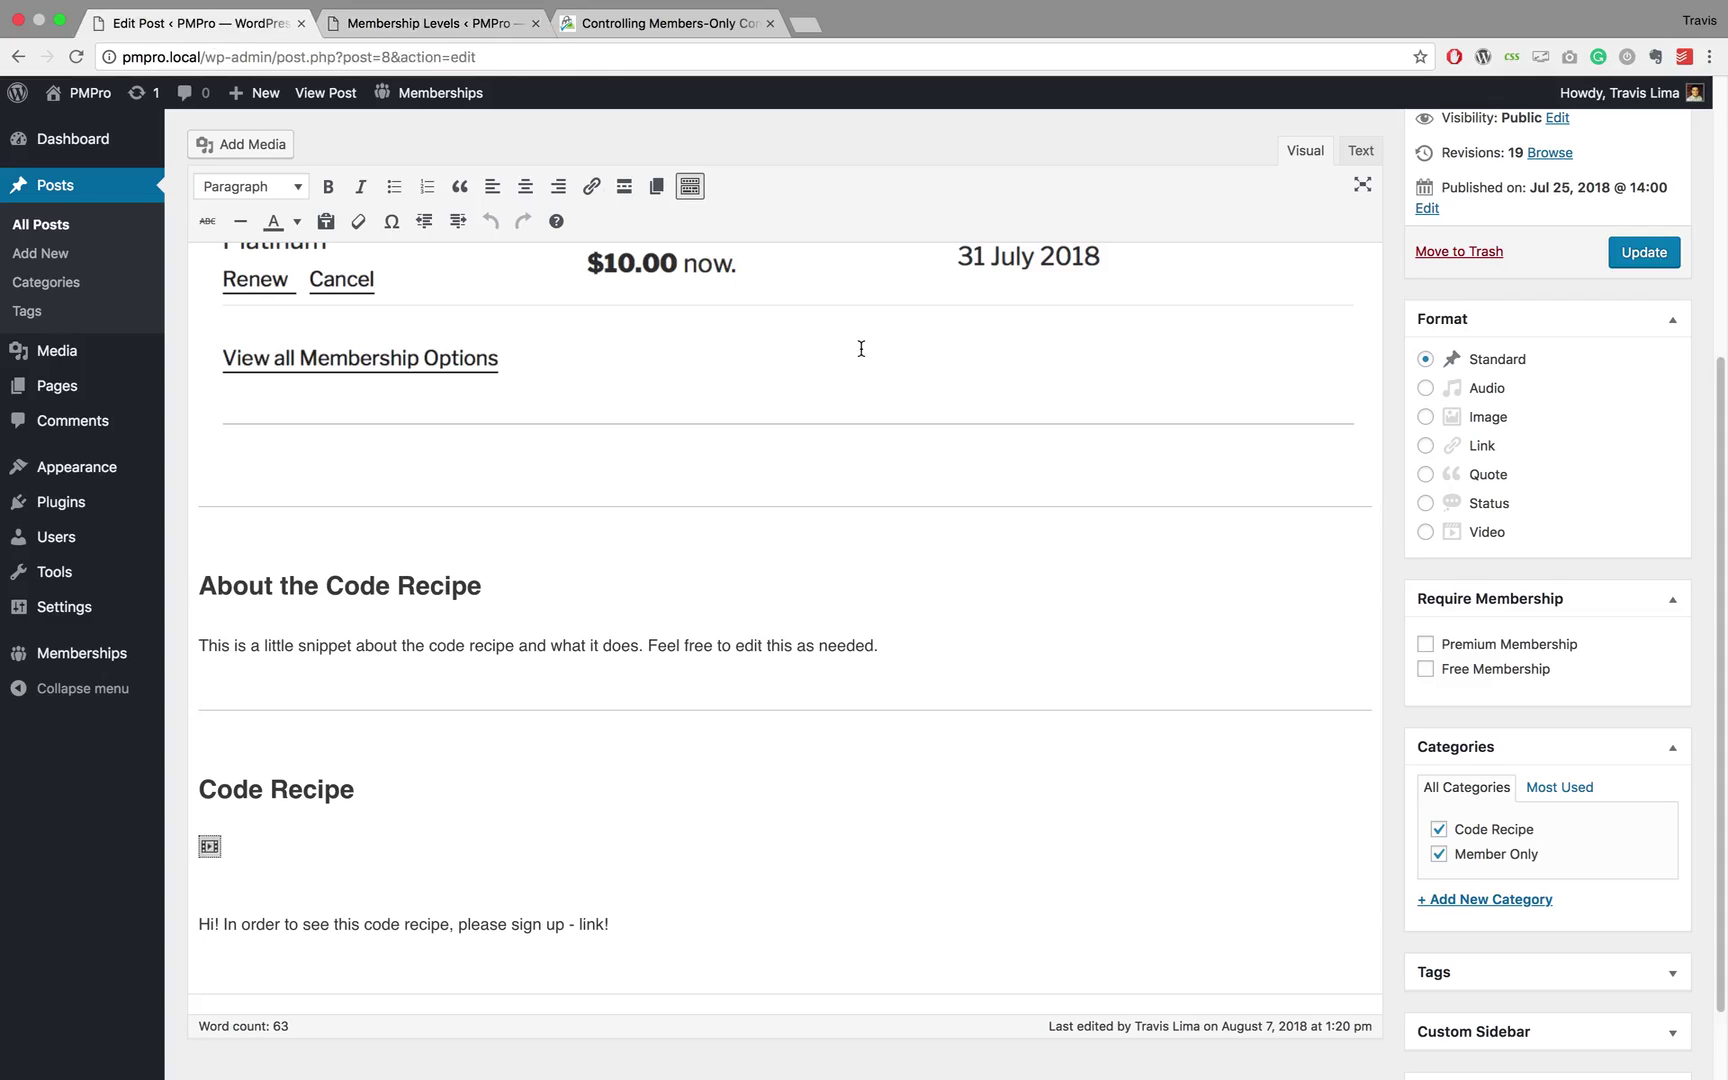
scroll(1070, 585, down, 1)
click(1439, 784)
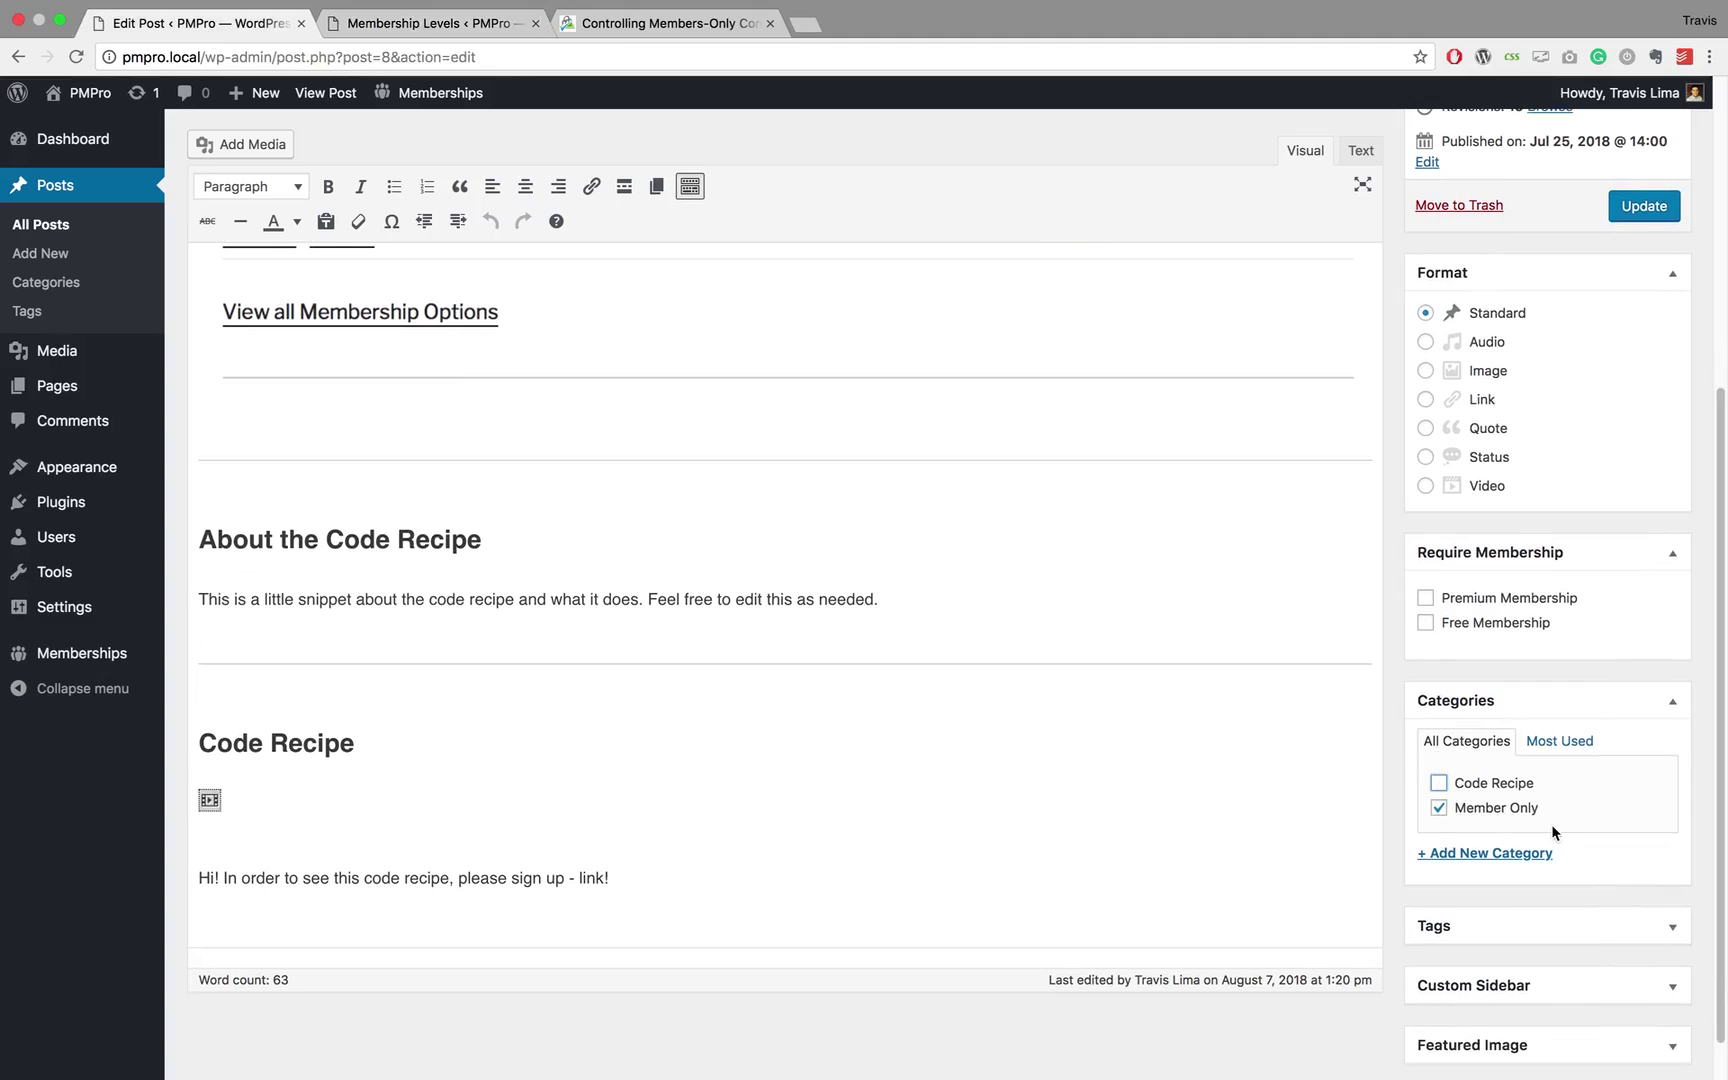
click(1440, 786)
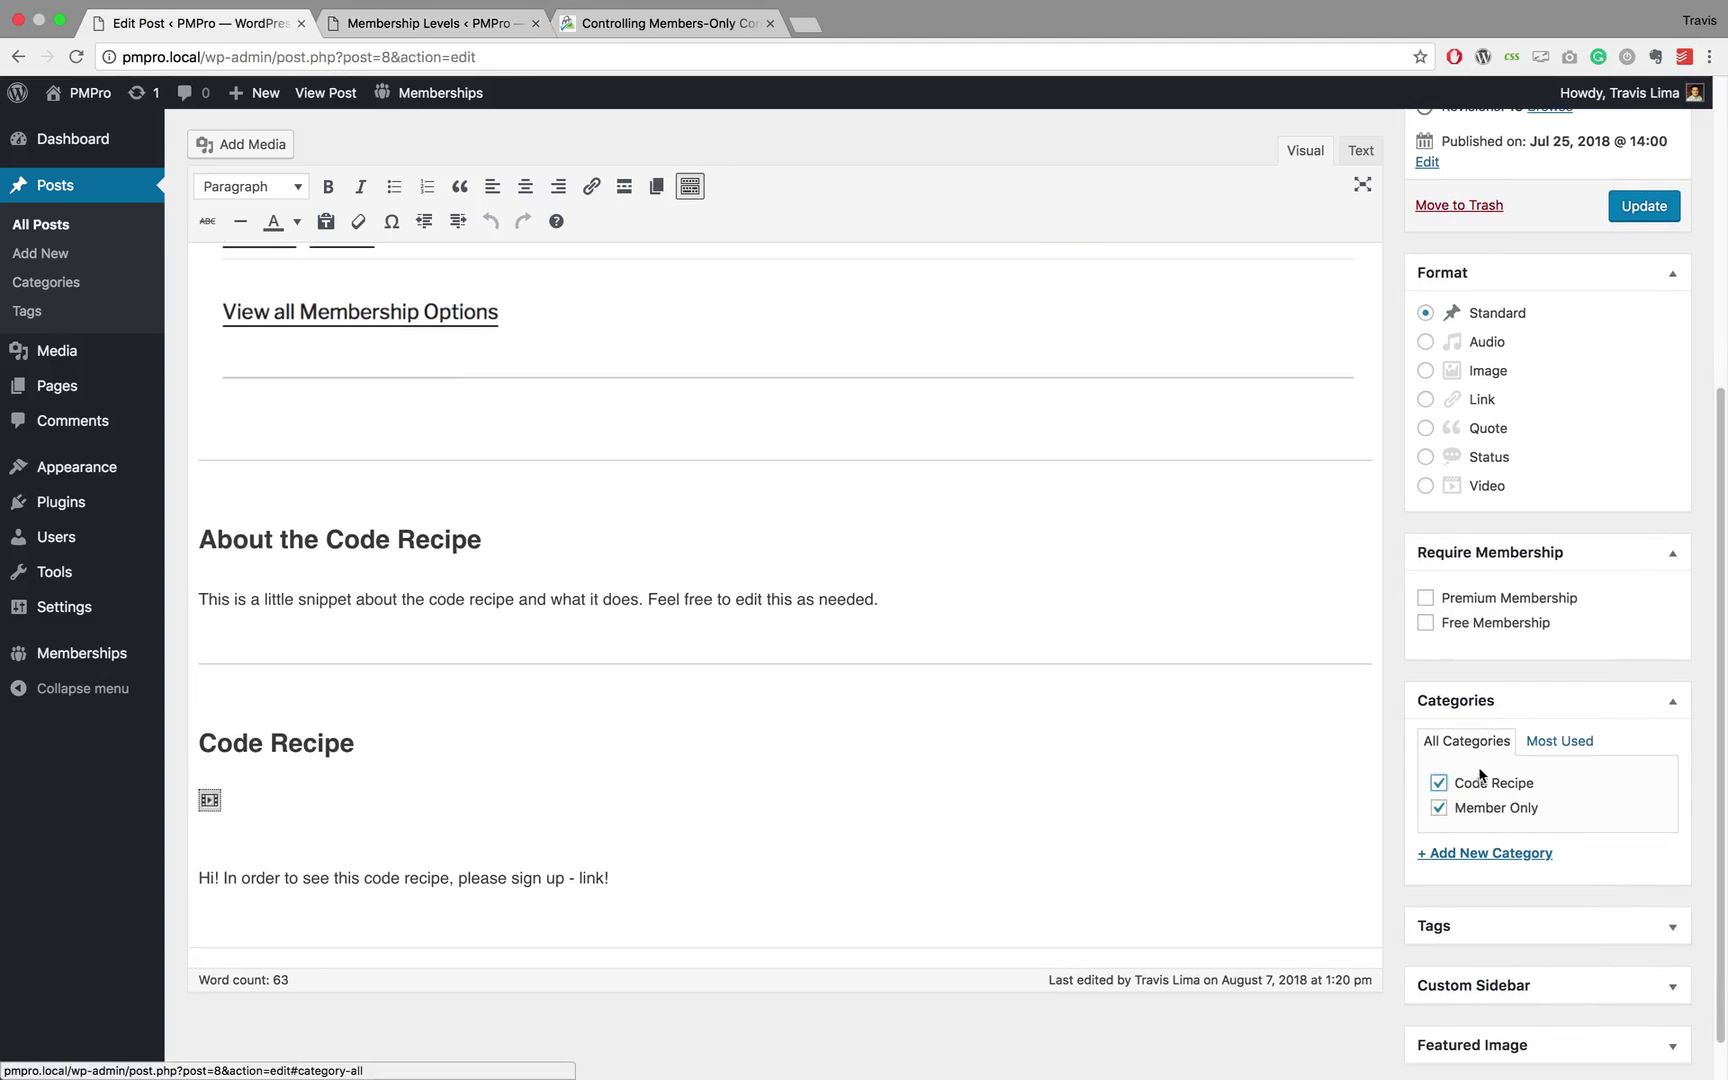
click(1664, 208)
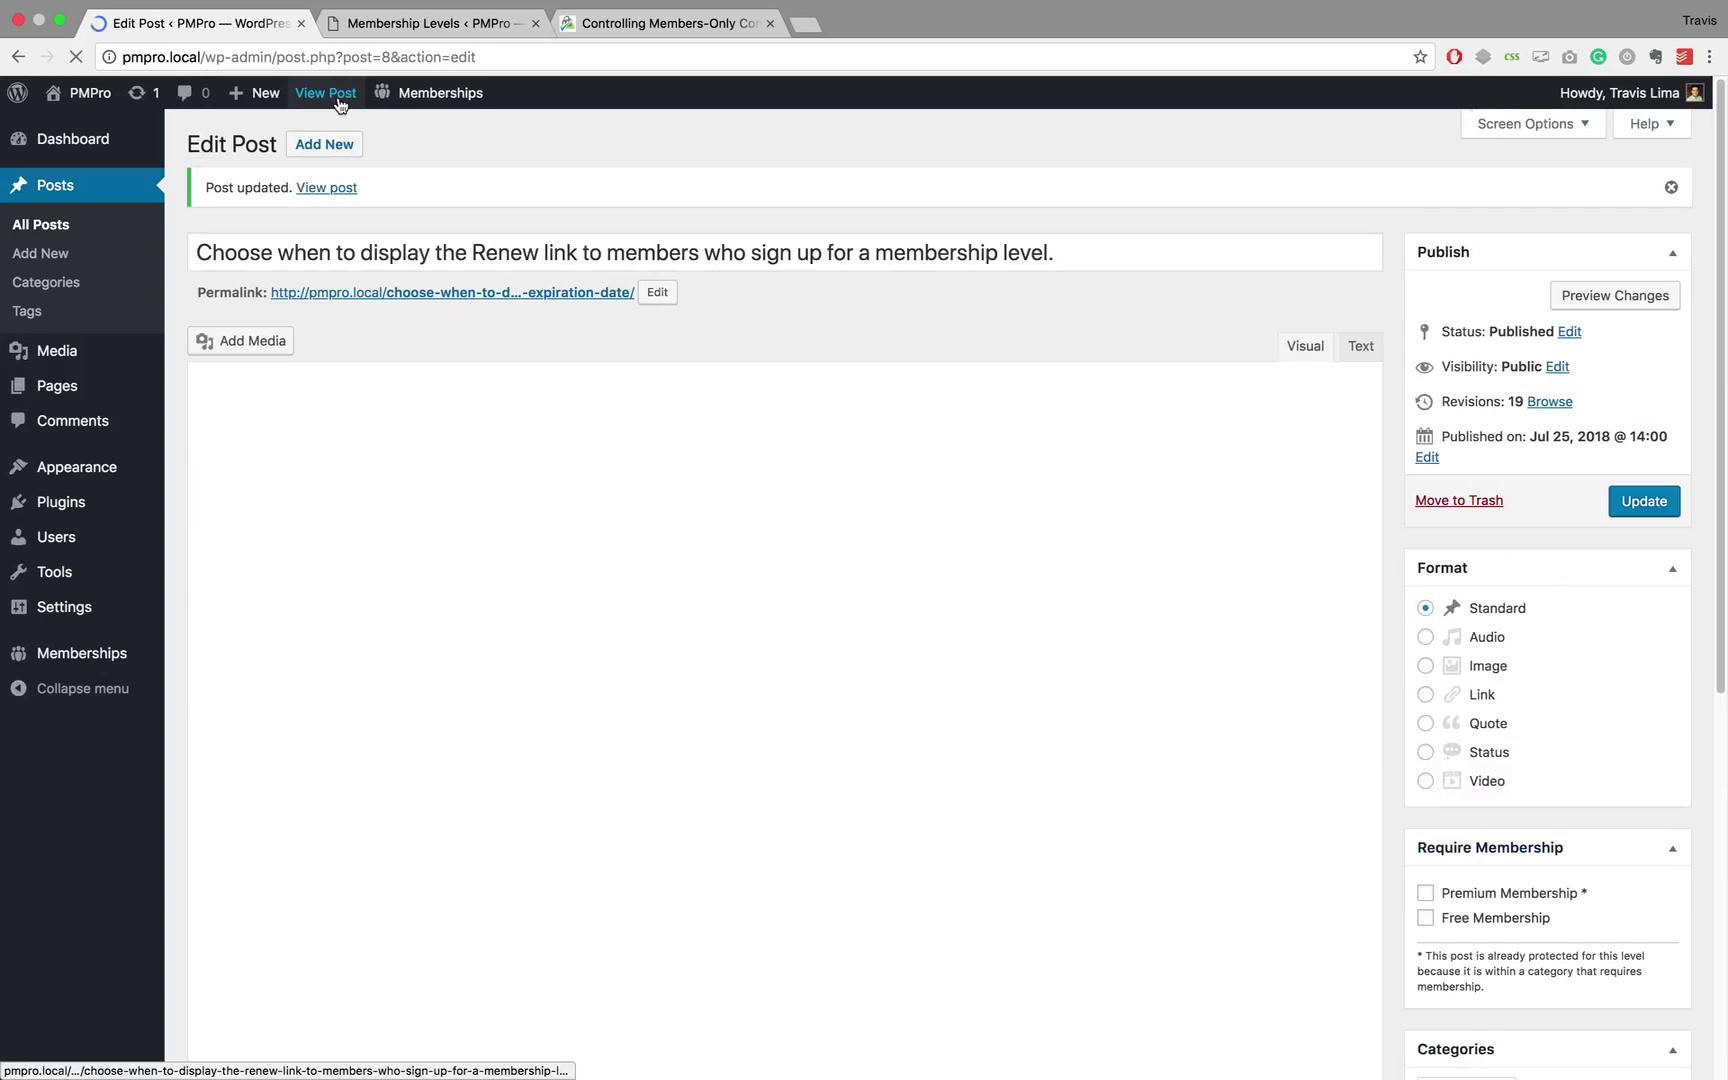
click(340, 96)
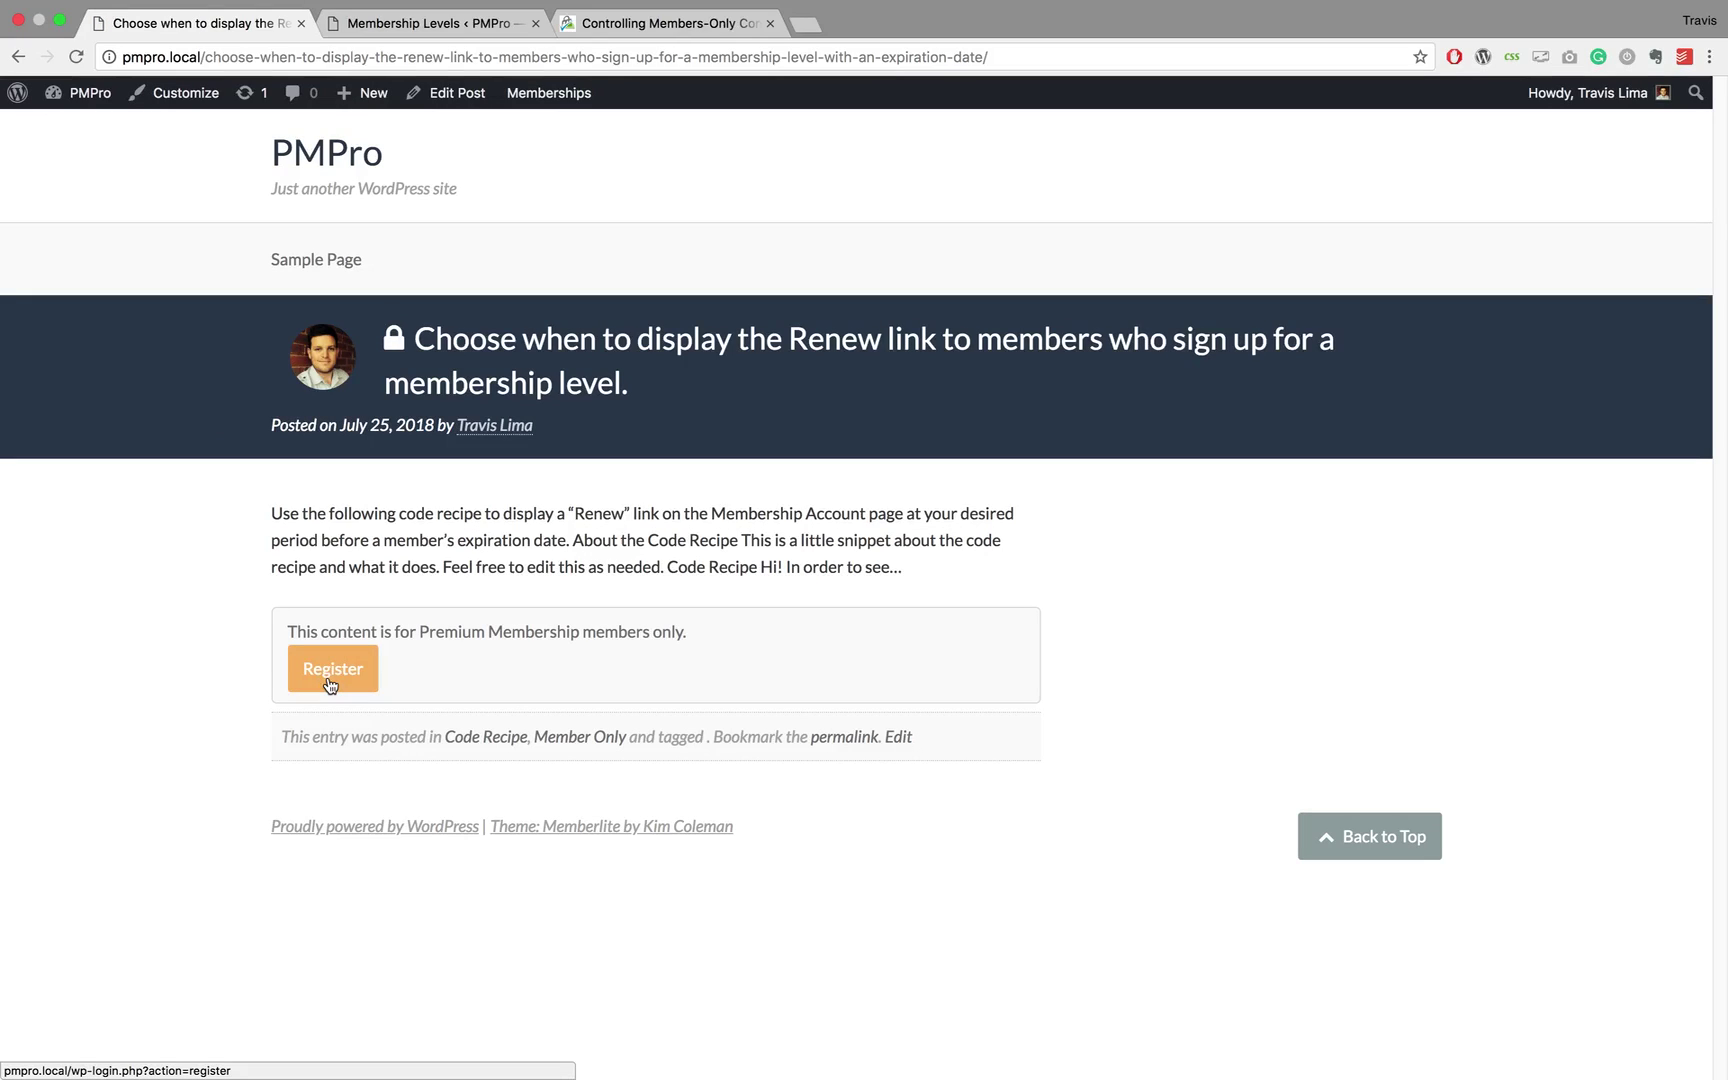
Step: Reopen the post for editing, and open the With Shortcodes page of the Paid Memberships Pro documentation in its browser tab
click(466, 94)
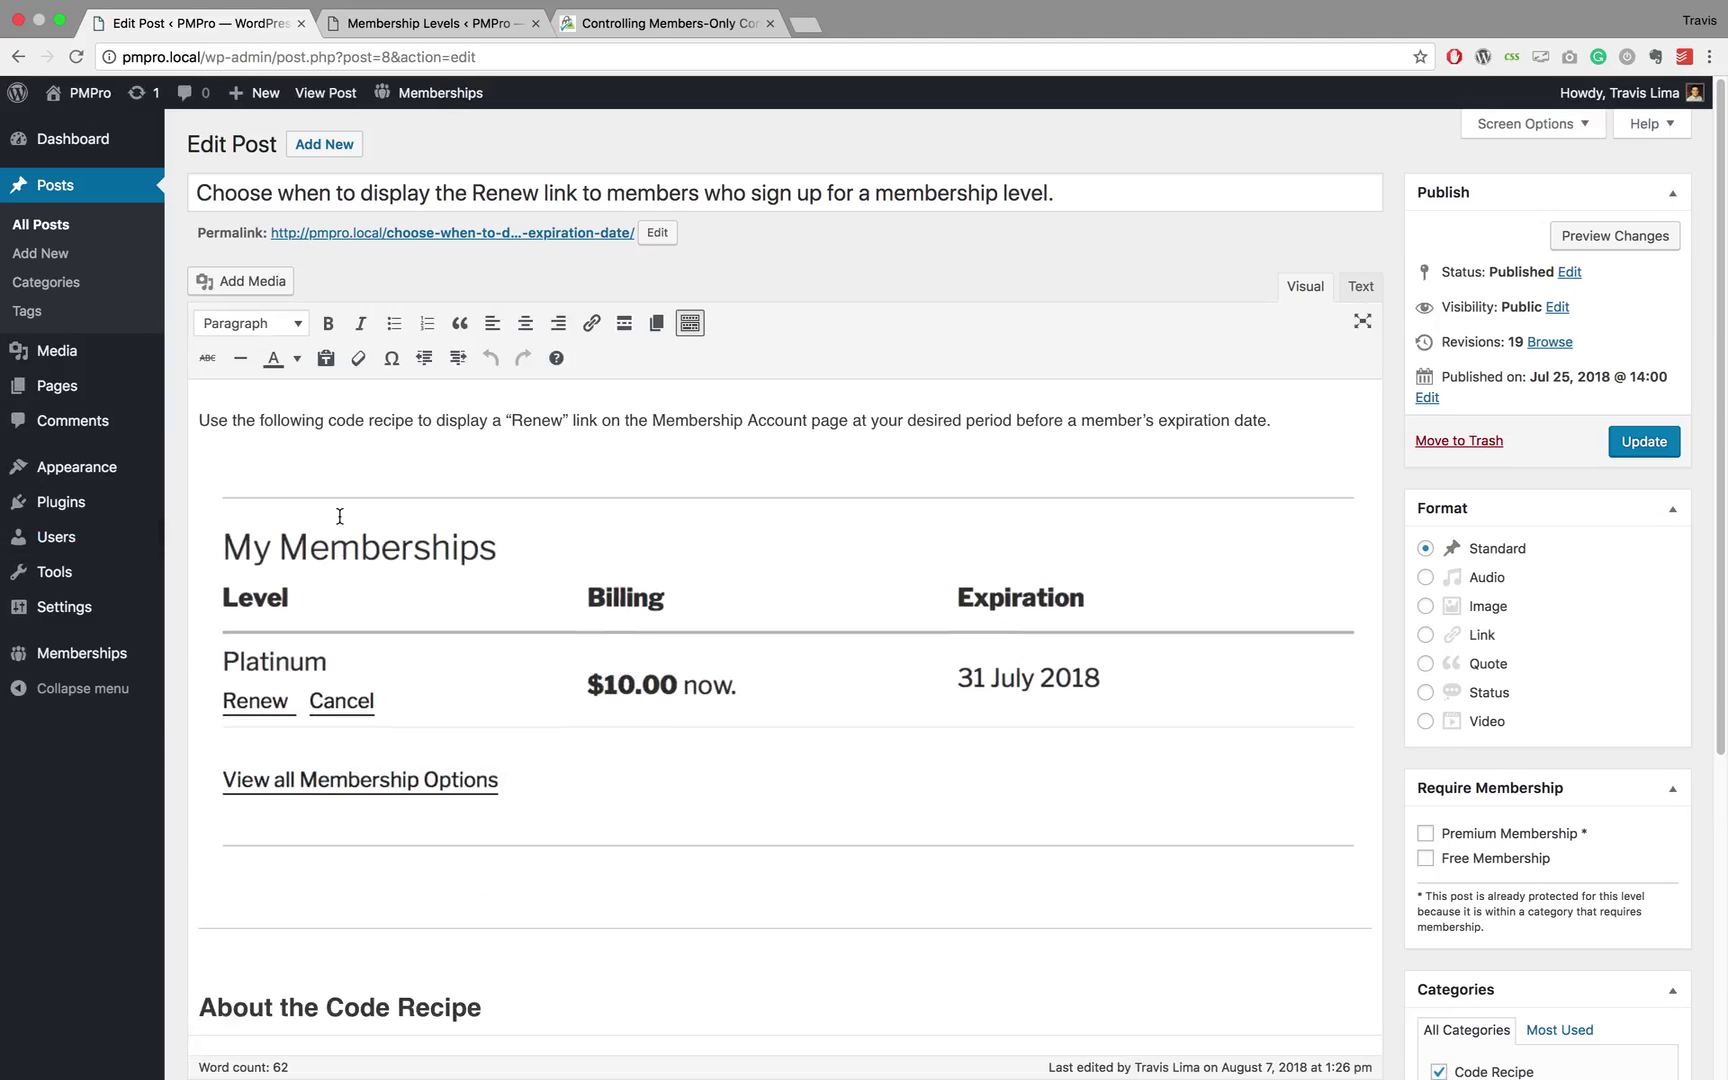
click(625, 23)
scroll(76, 652, down, 10)
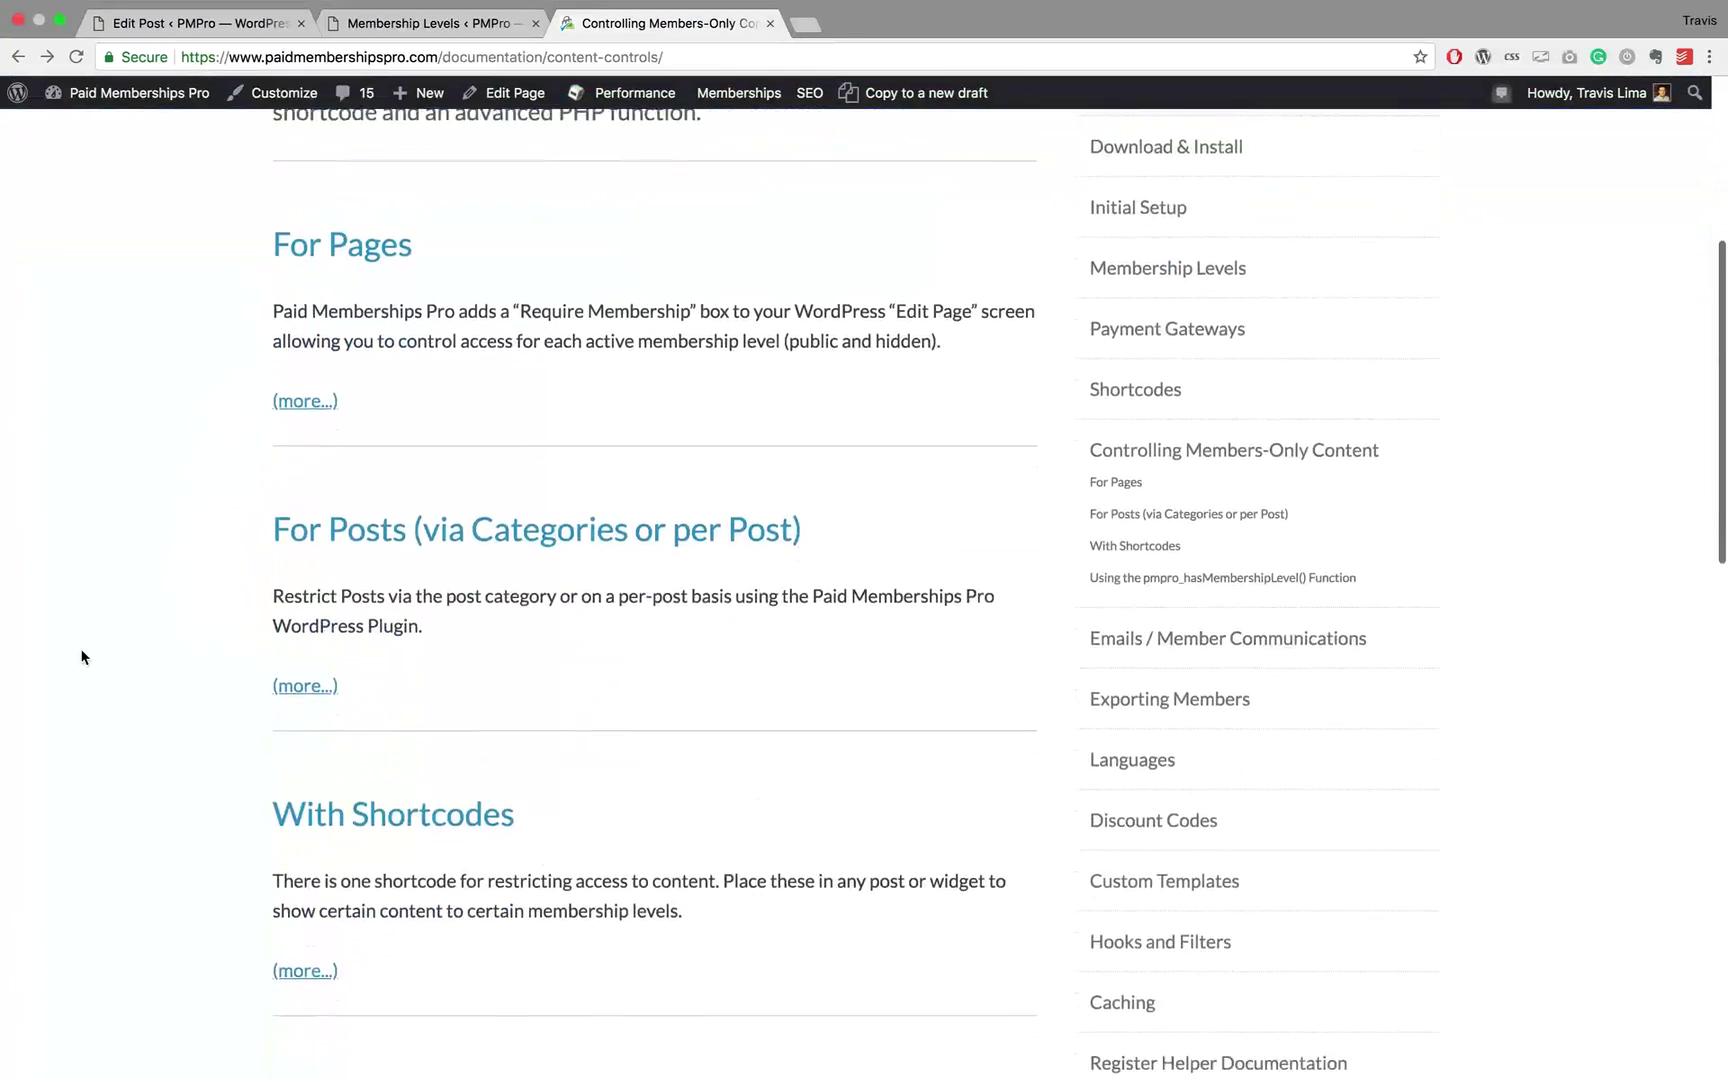
click(412, 542)
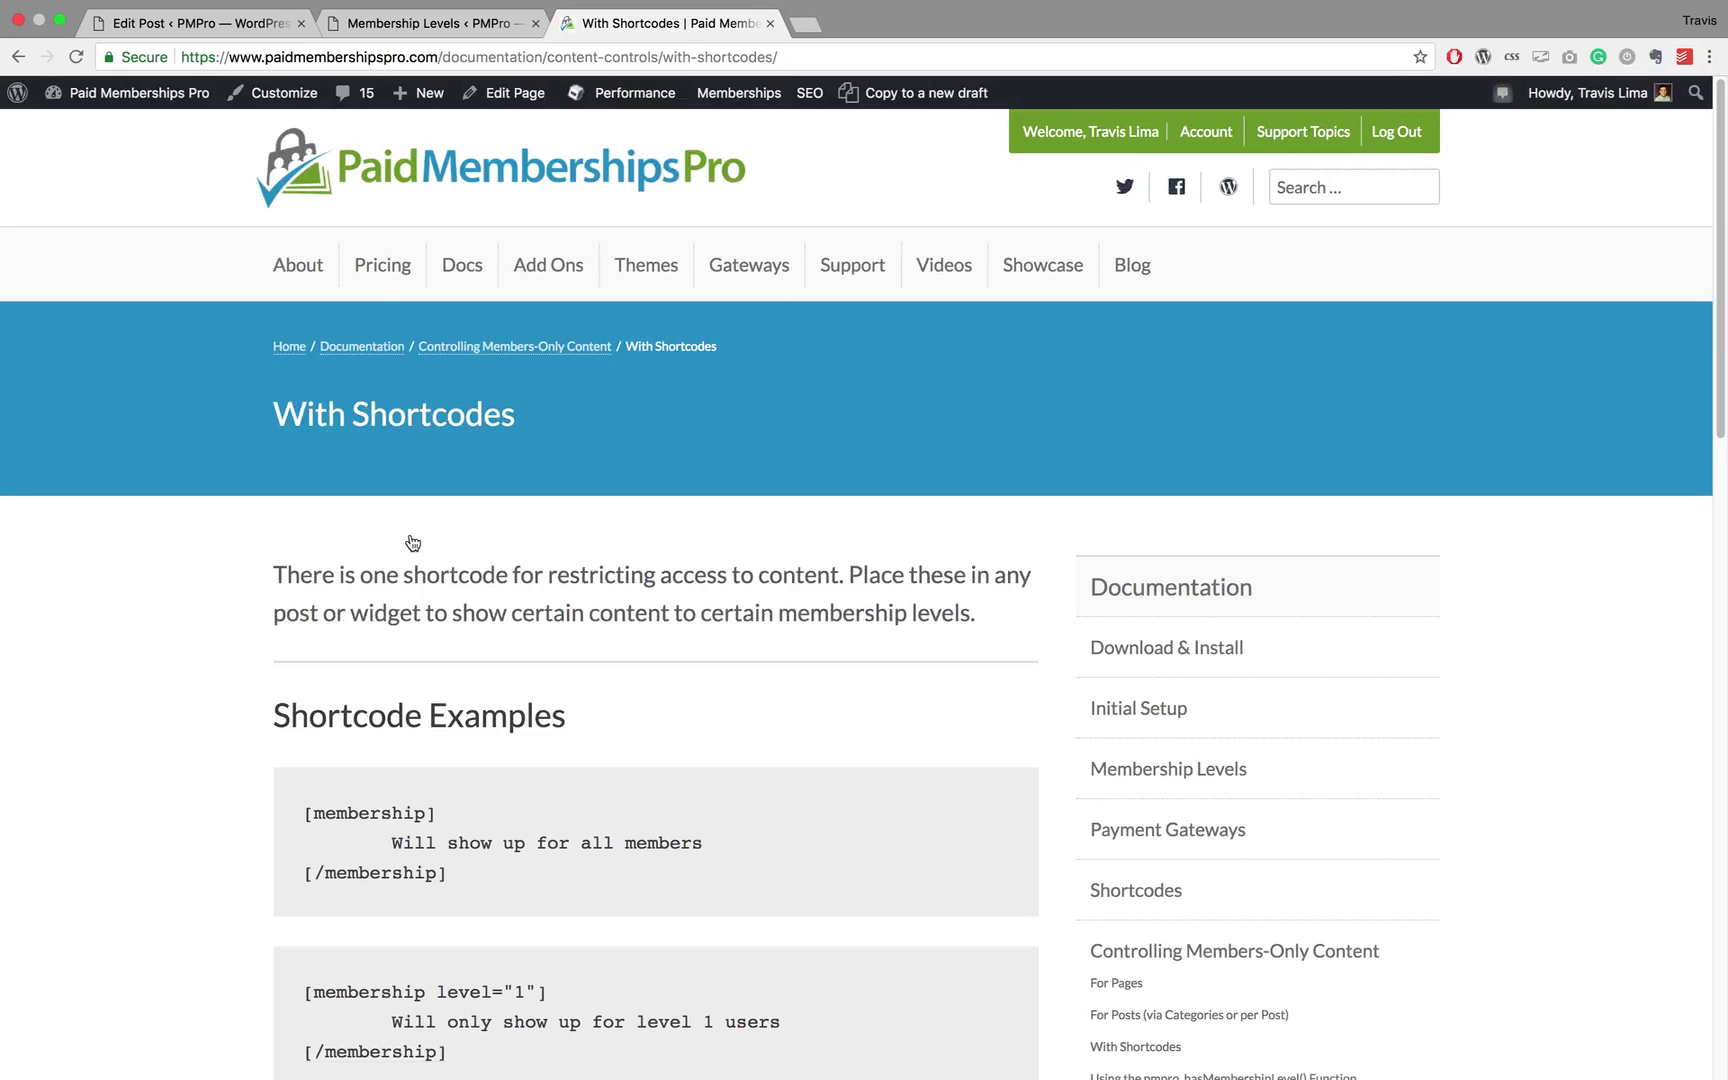
Step: Examine the membership shortcode examples for all members, single levels, multiple levels, excluded levels and non-members
scroll(153, 621, down, 5)
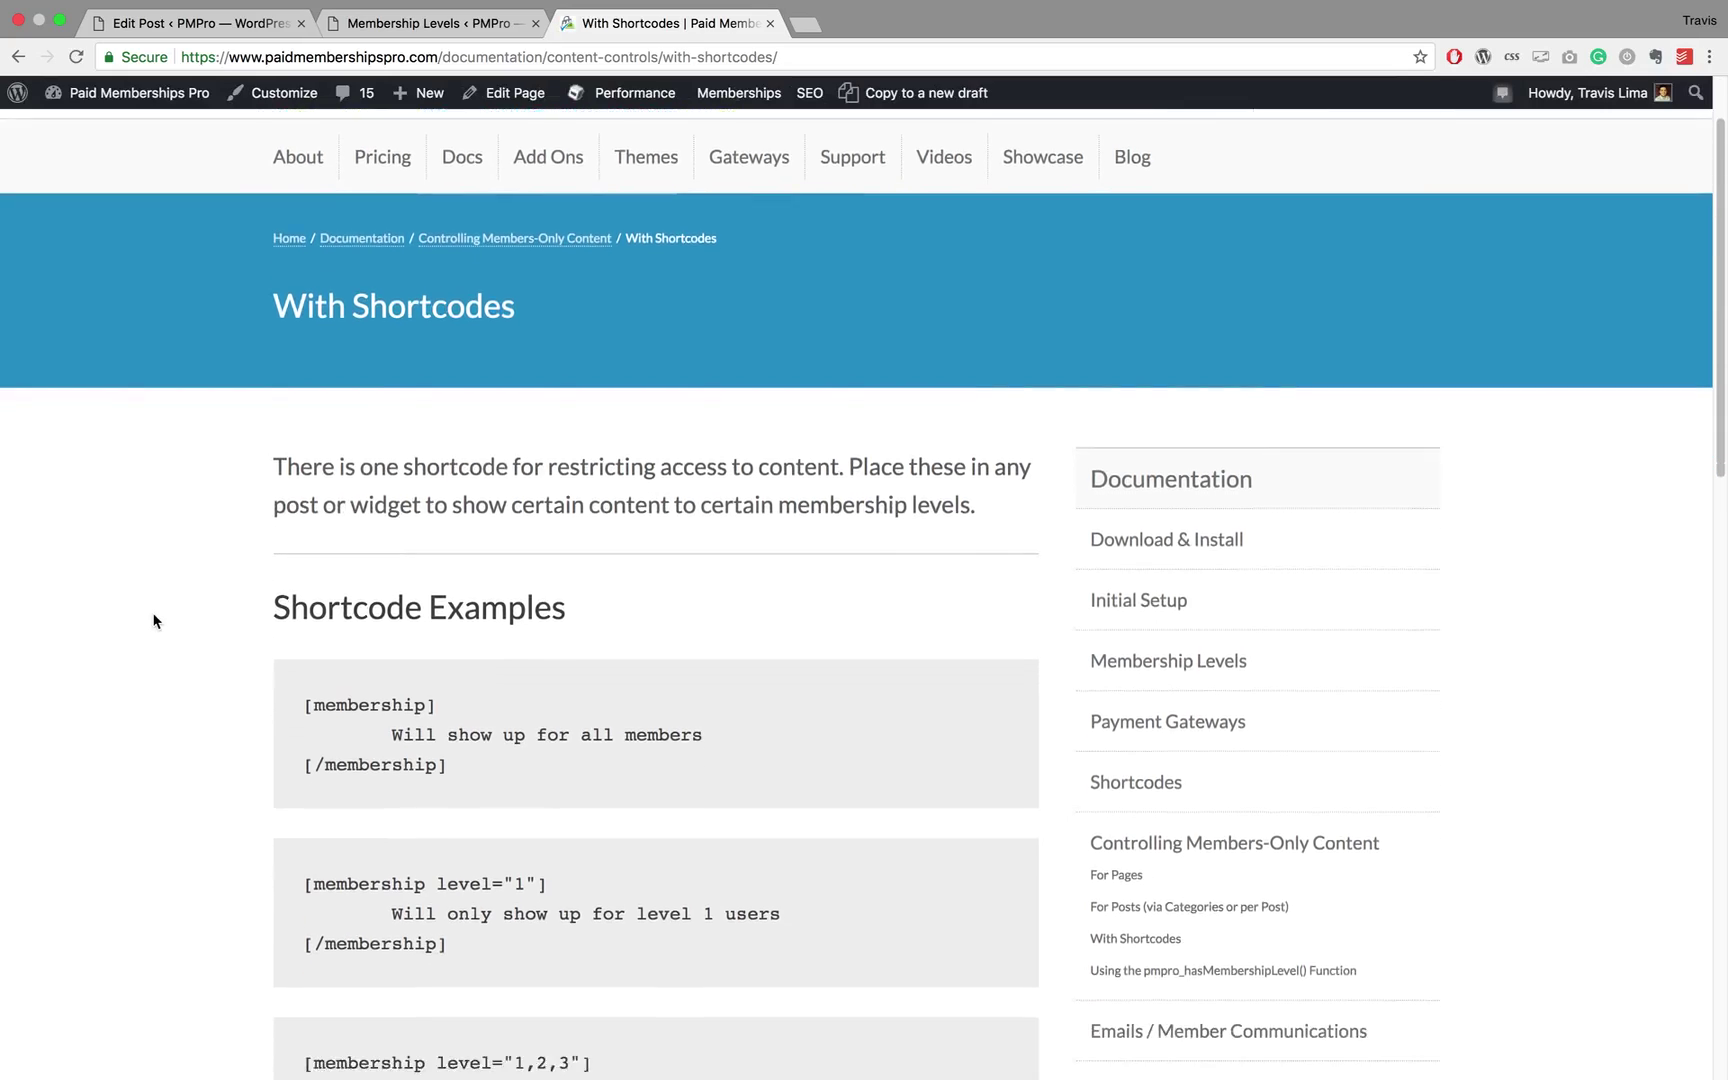
scroll(153, 621, down, 3)
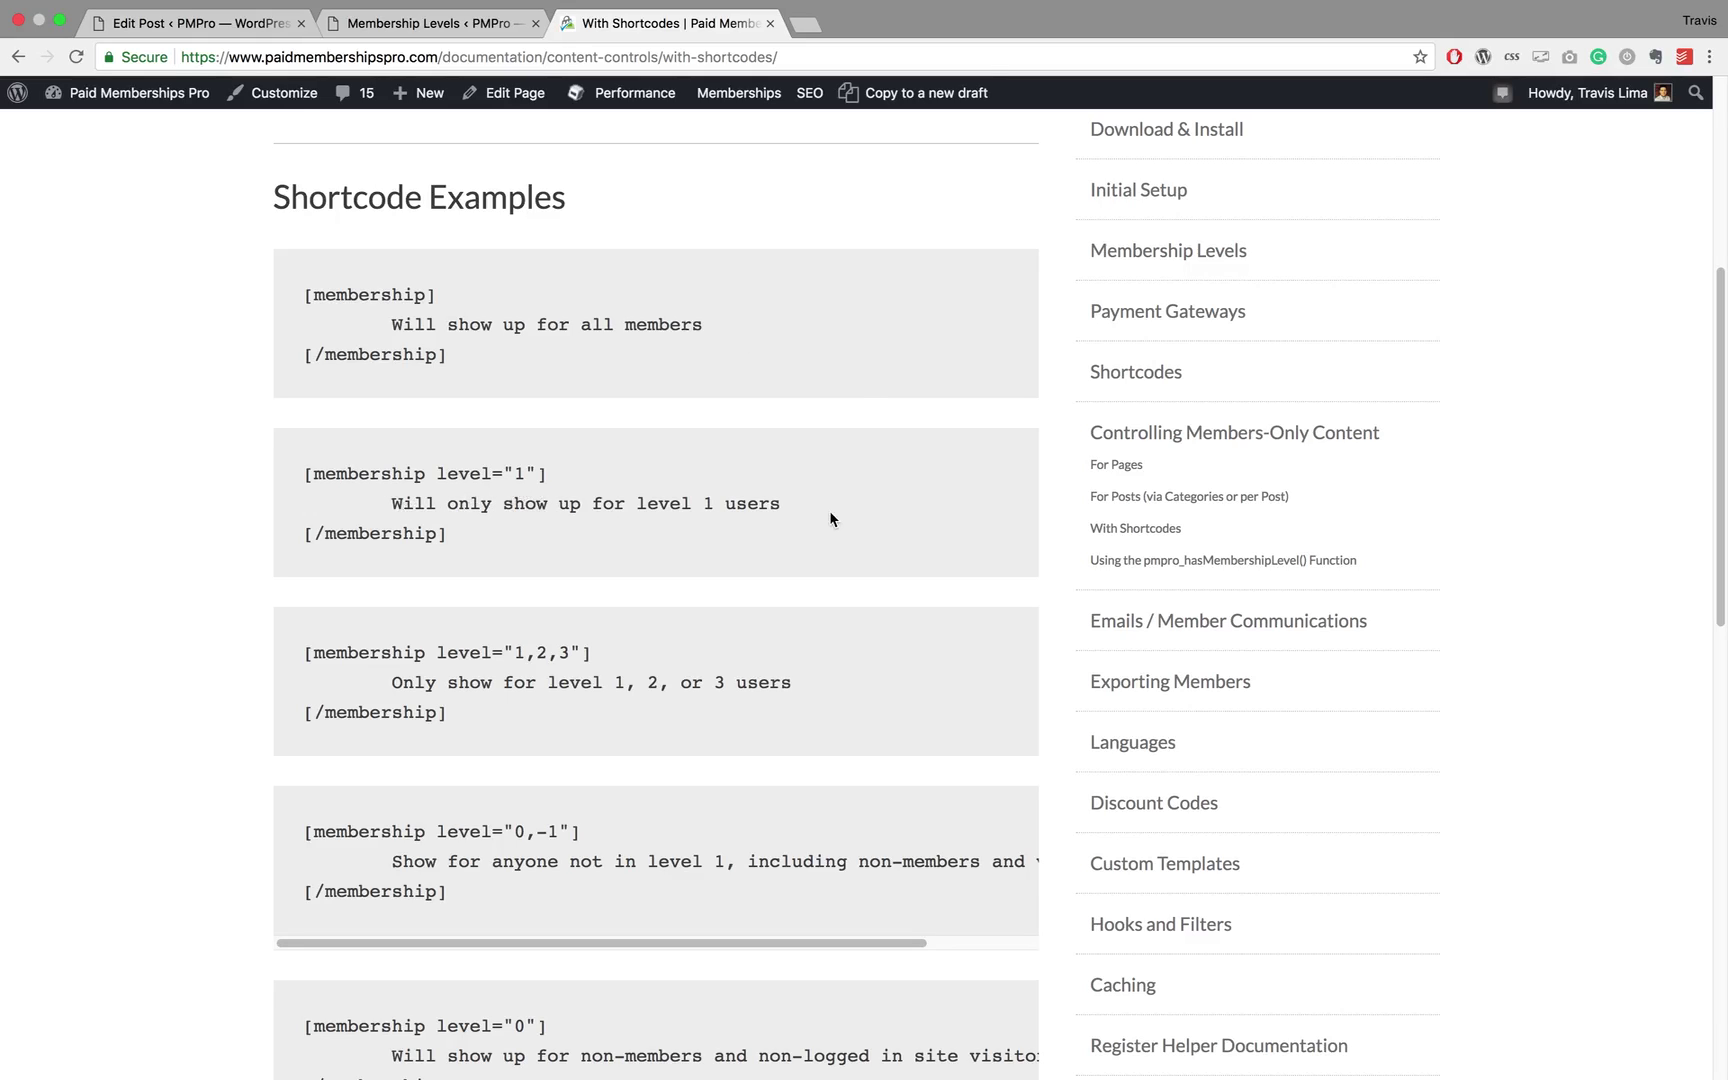
scroll(830, 512, down, 4)
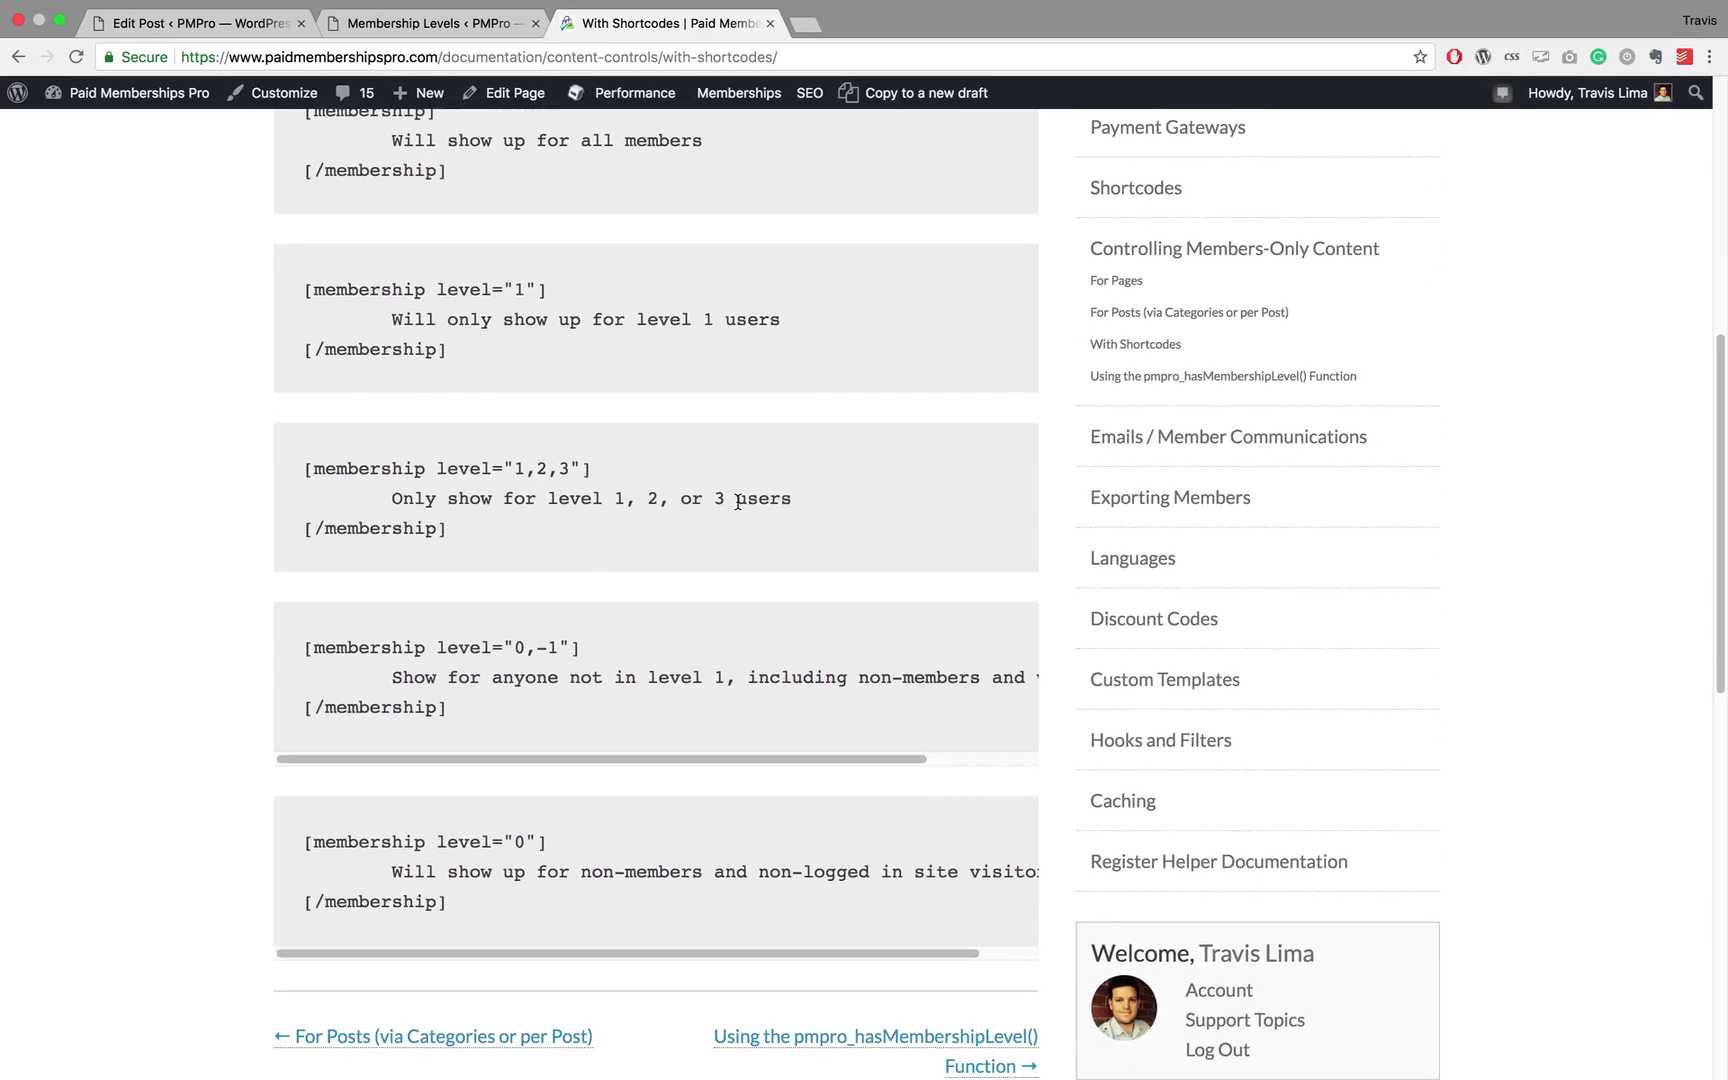
scroll(742, 537, down, 2)
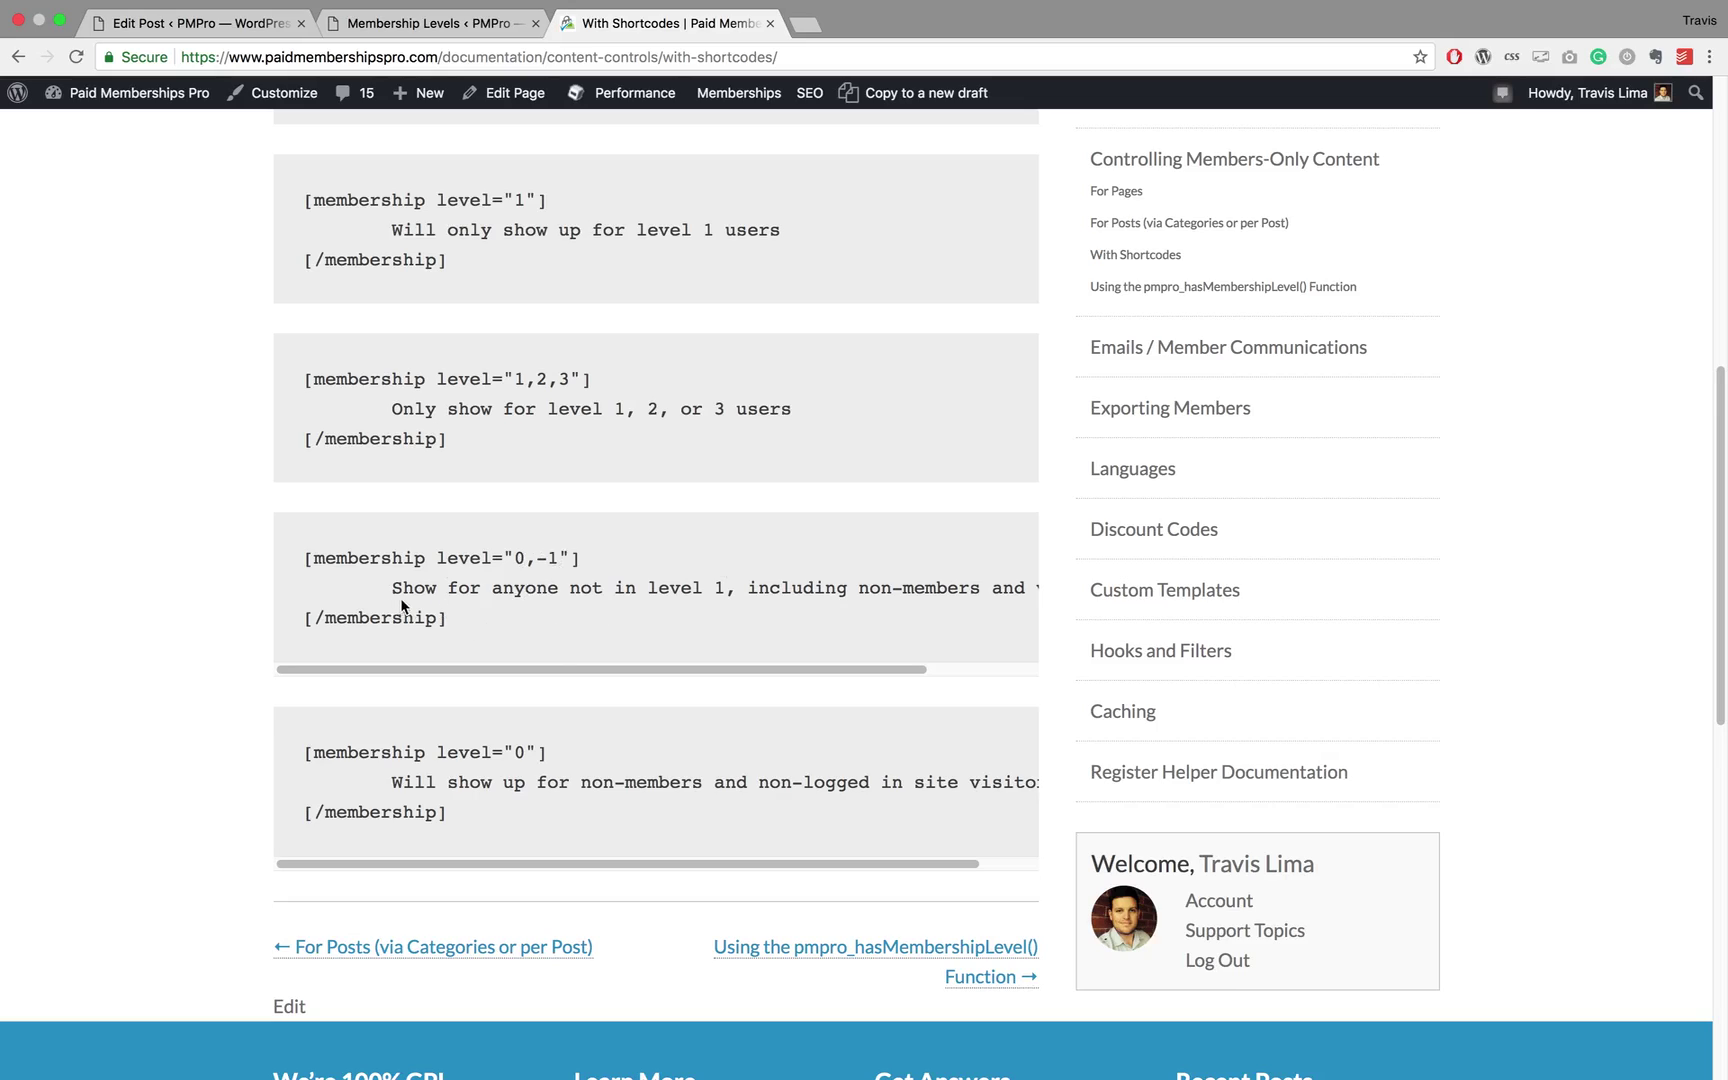
scroll(706, 605, right, 3)
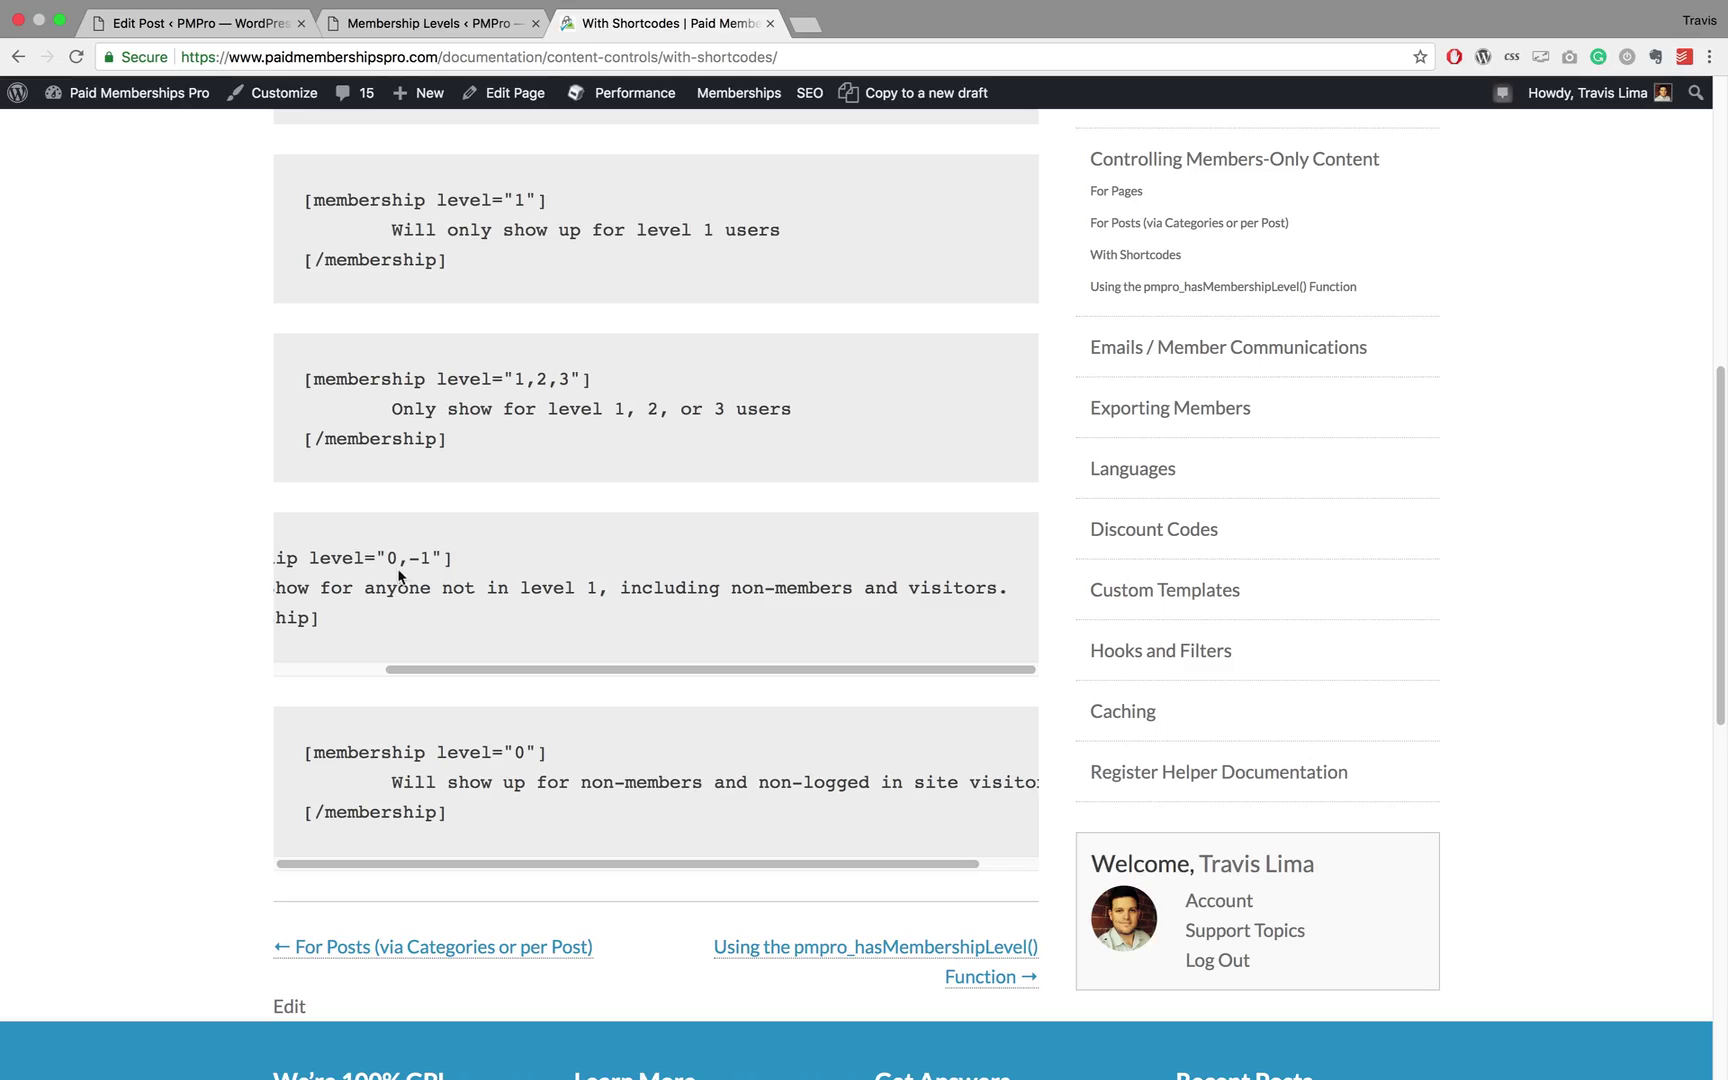
drag(432, 557, 392, 556)
double_click(392, 556)
scroll(515, 525, down, 4)
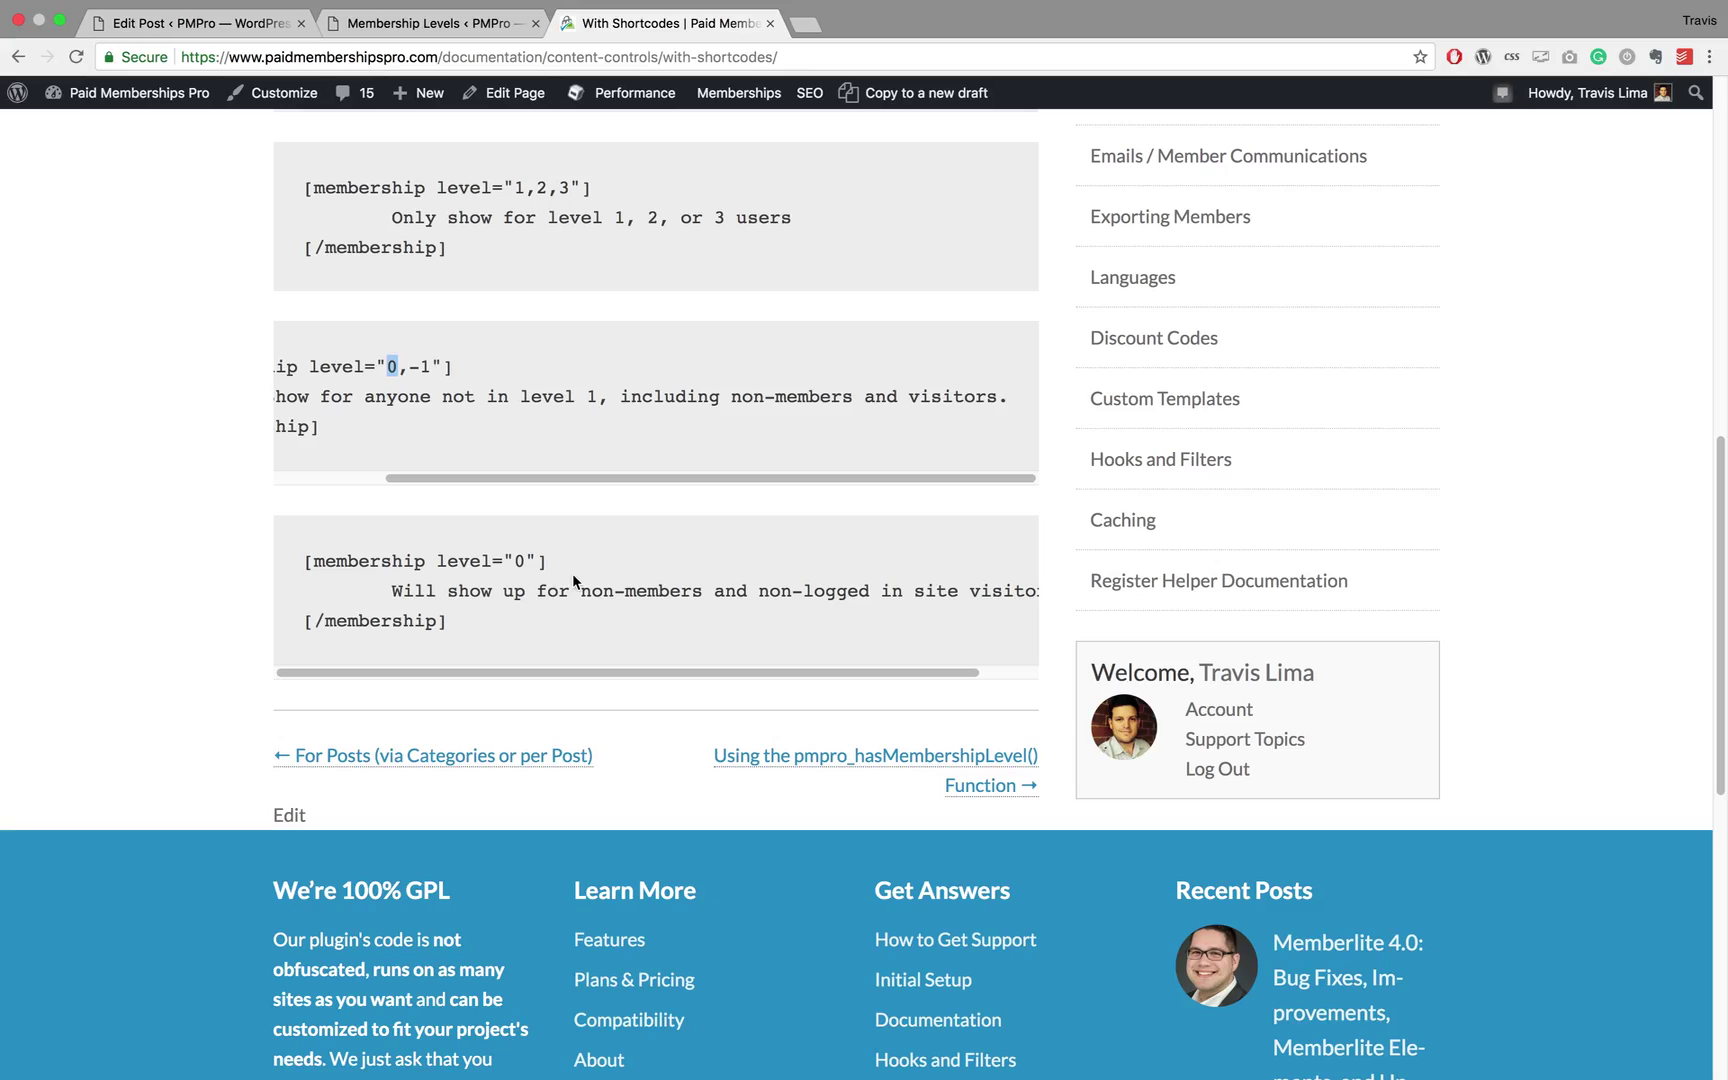
scroll(491, 636, right, 3)
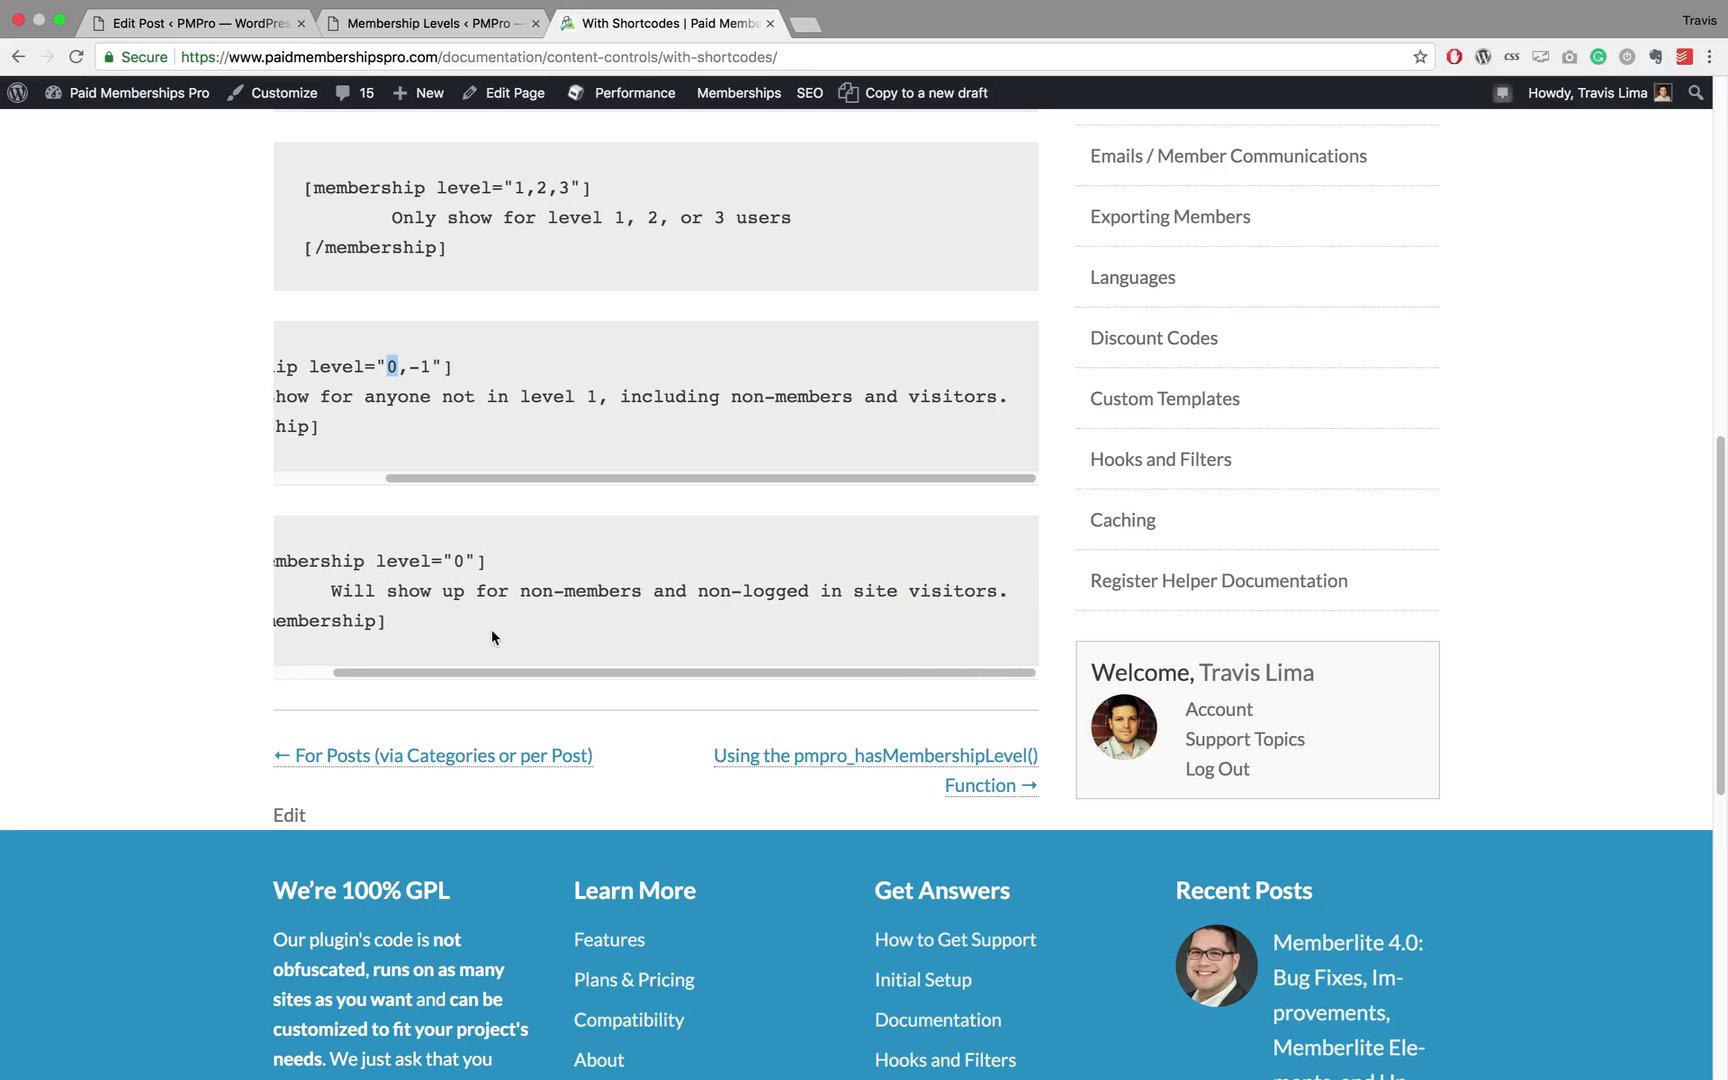
scroll(491, 629, left, 2)
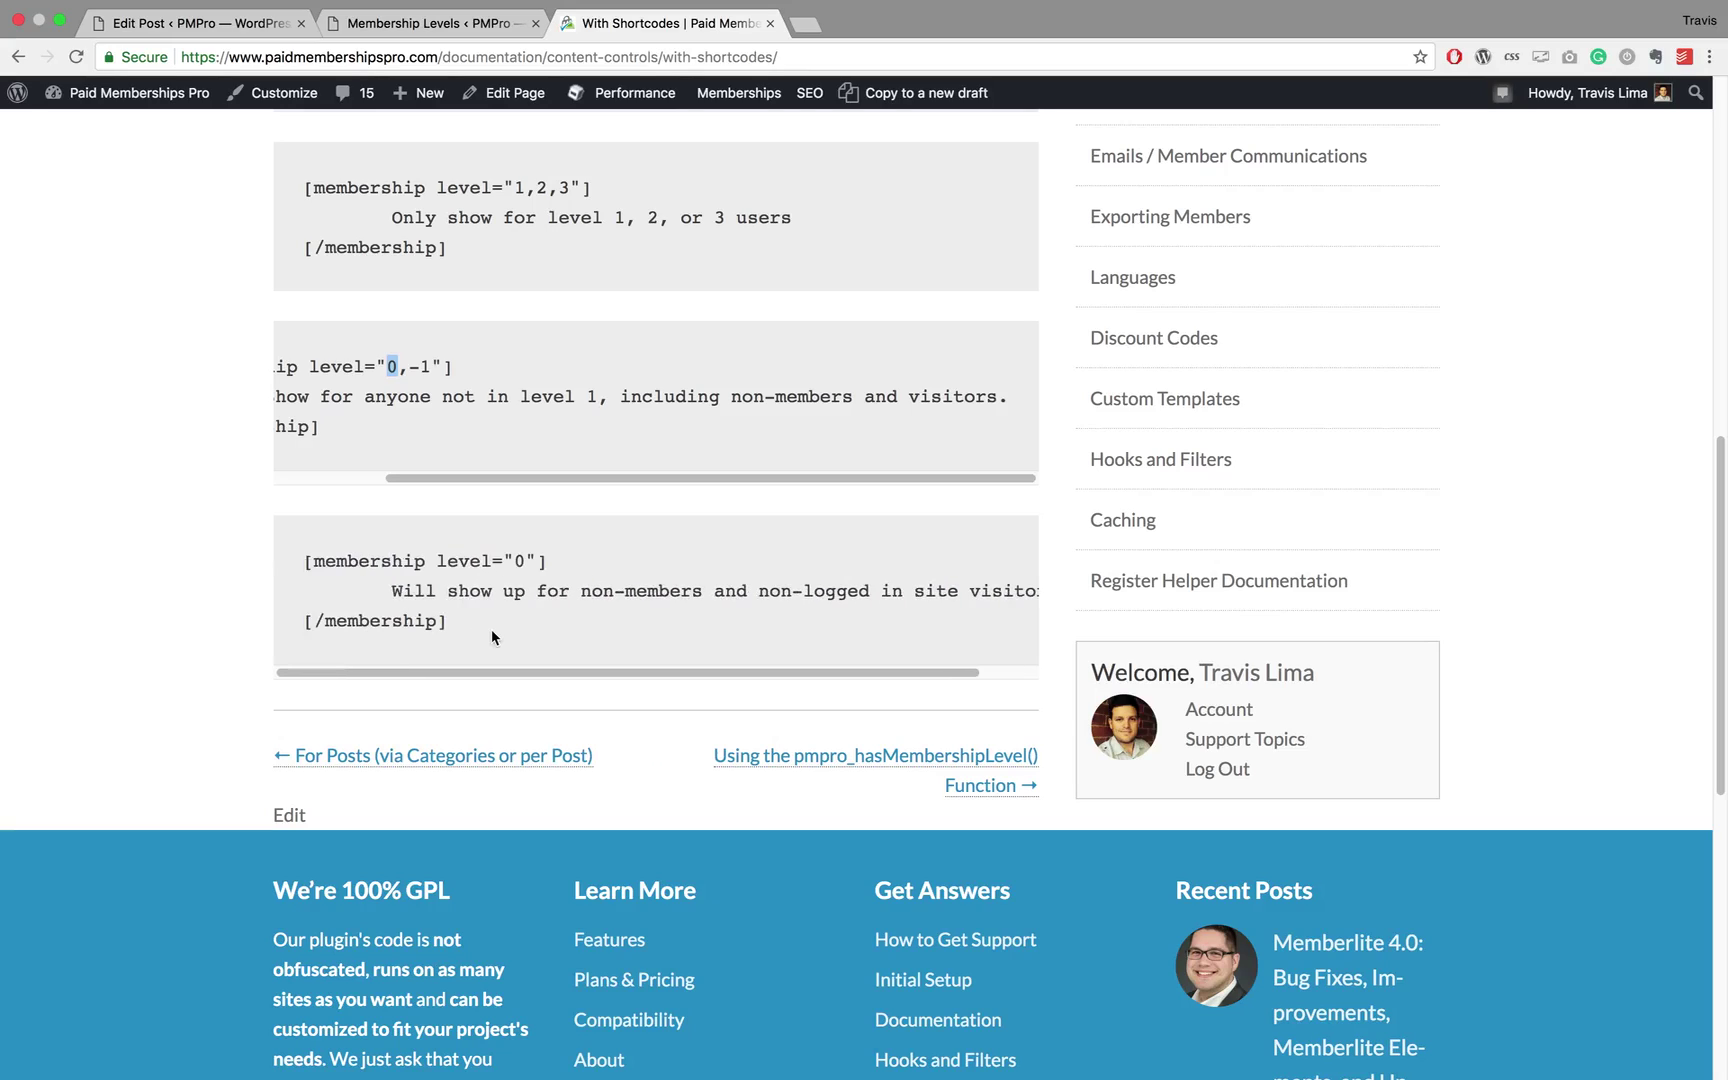
Step: Look up the Premium Membership level's ID in the Membership Levels list and return to the post being edited
click(449, 30)
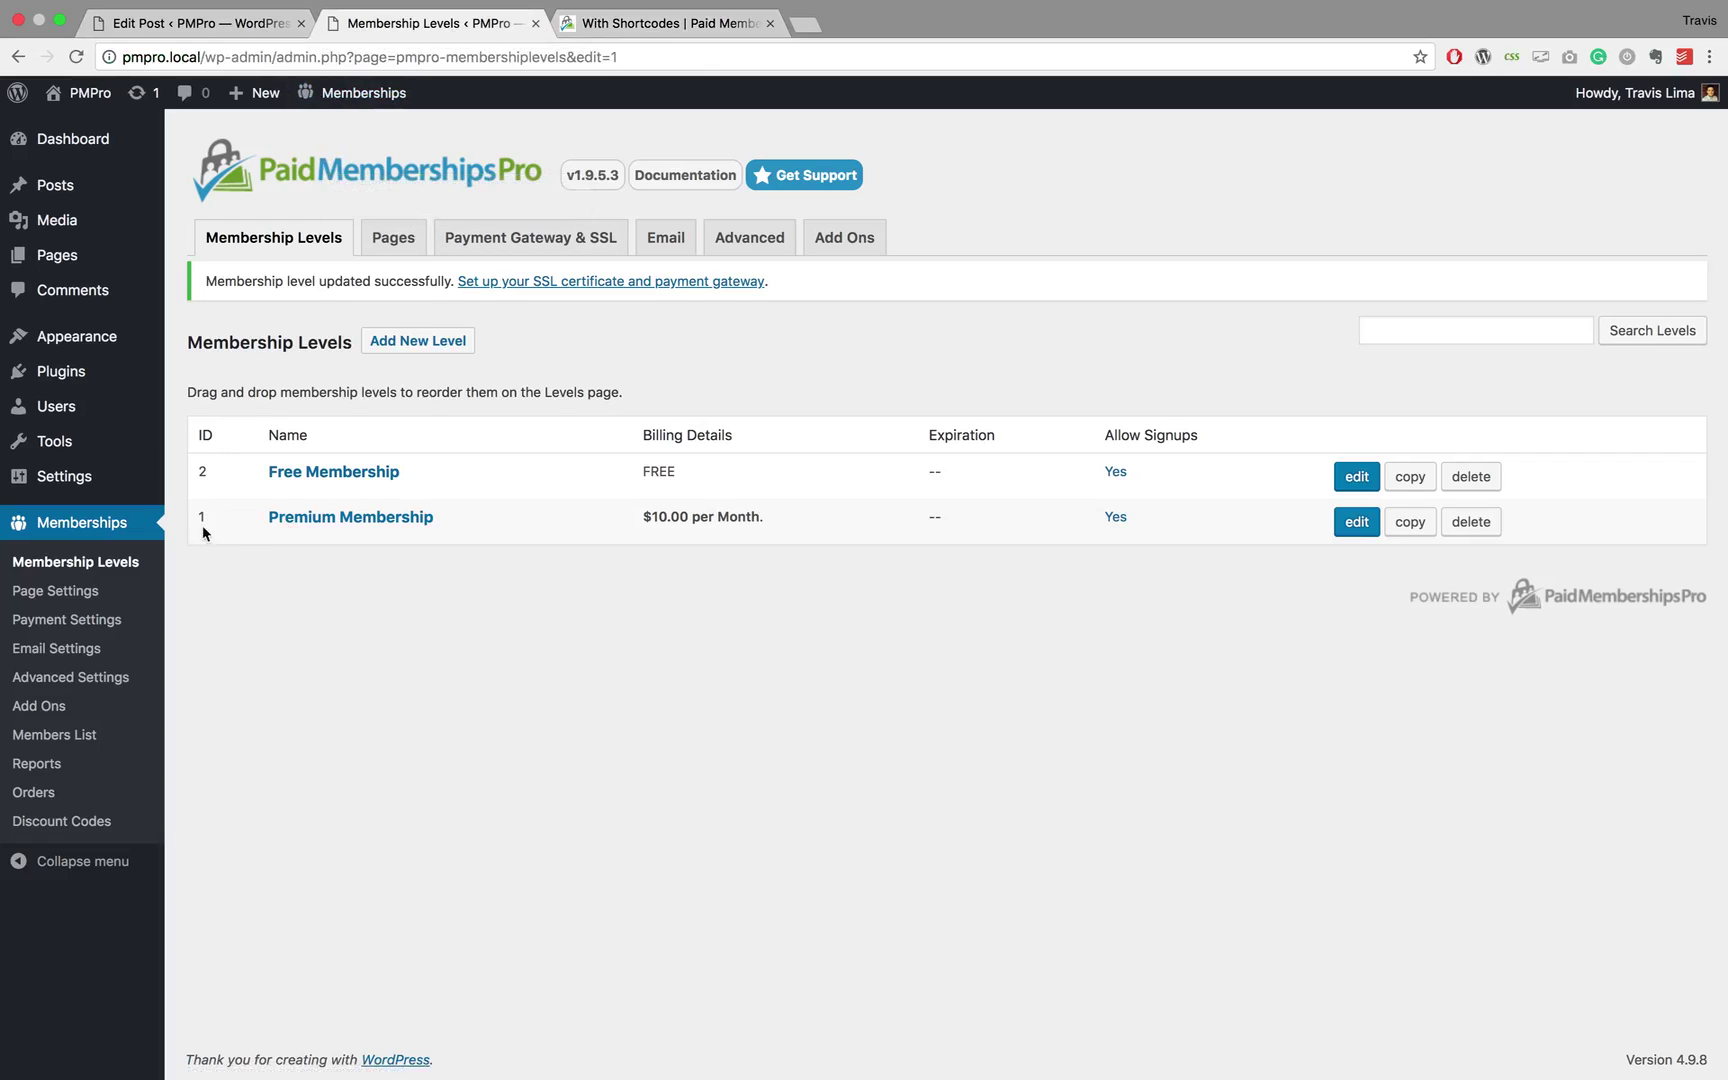
drag(200, 517, 212, 522)
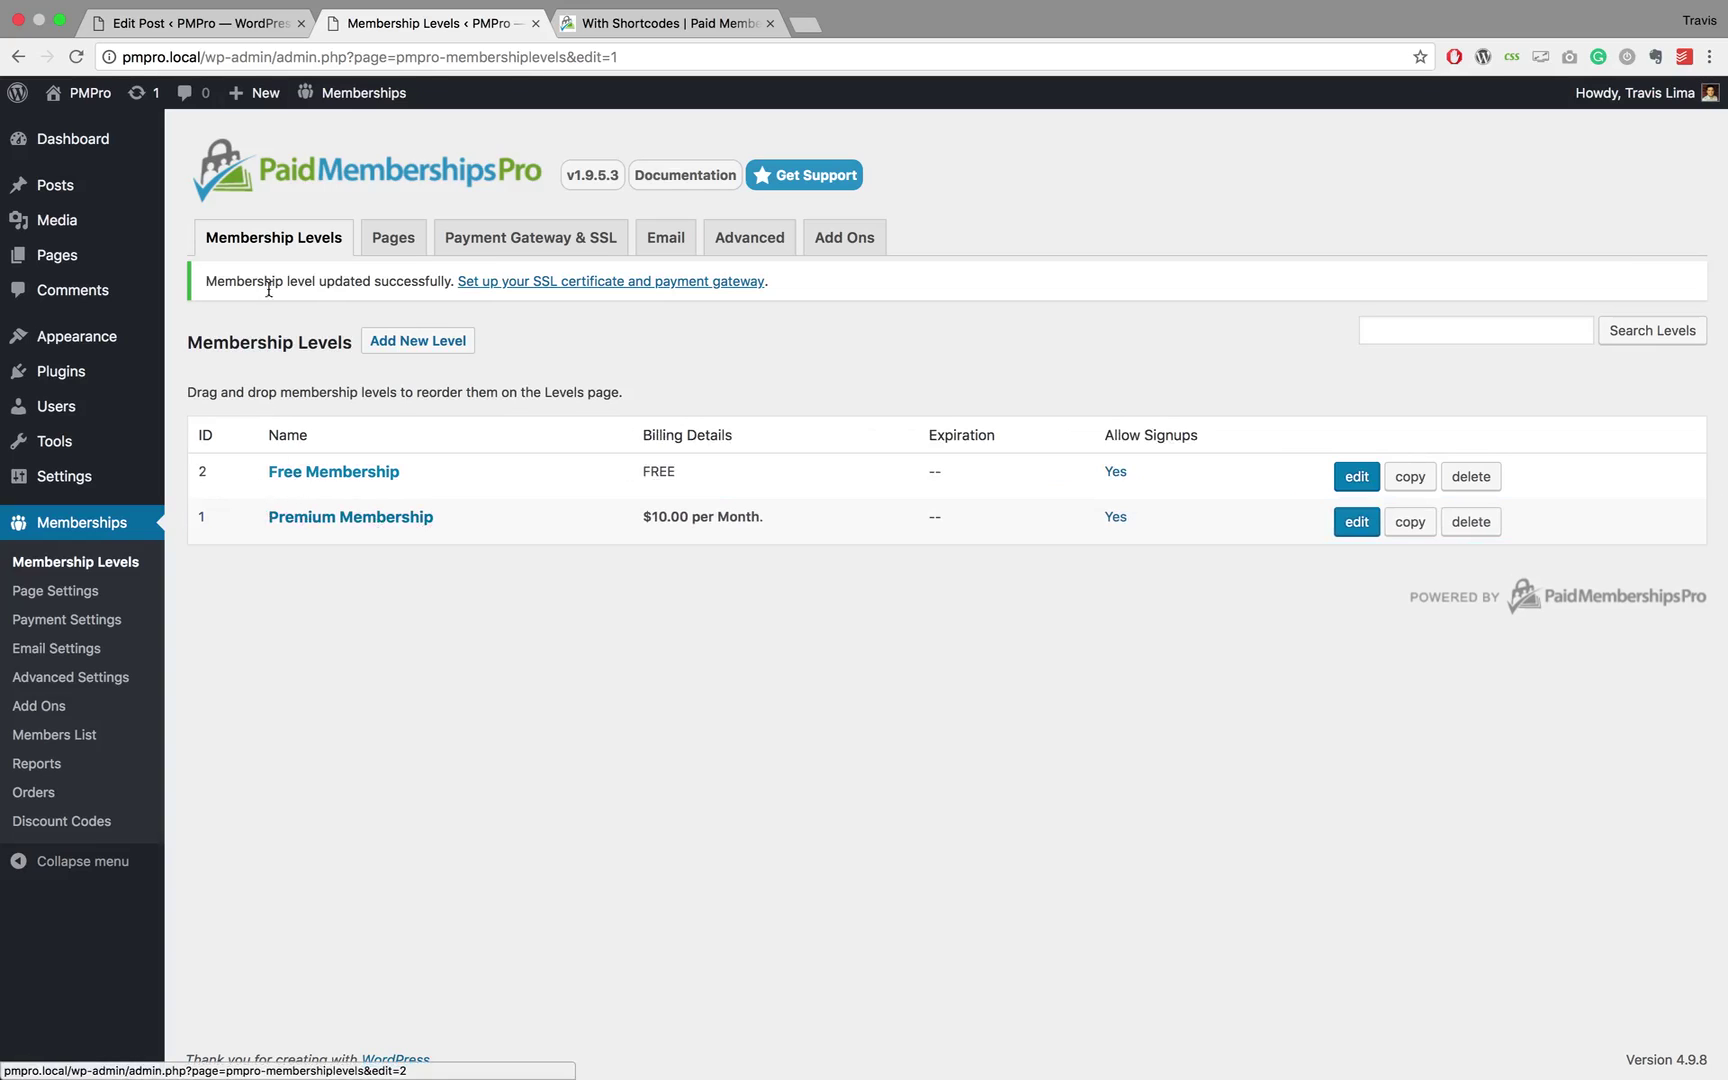
click(236, 24)
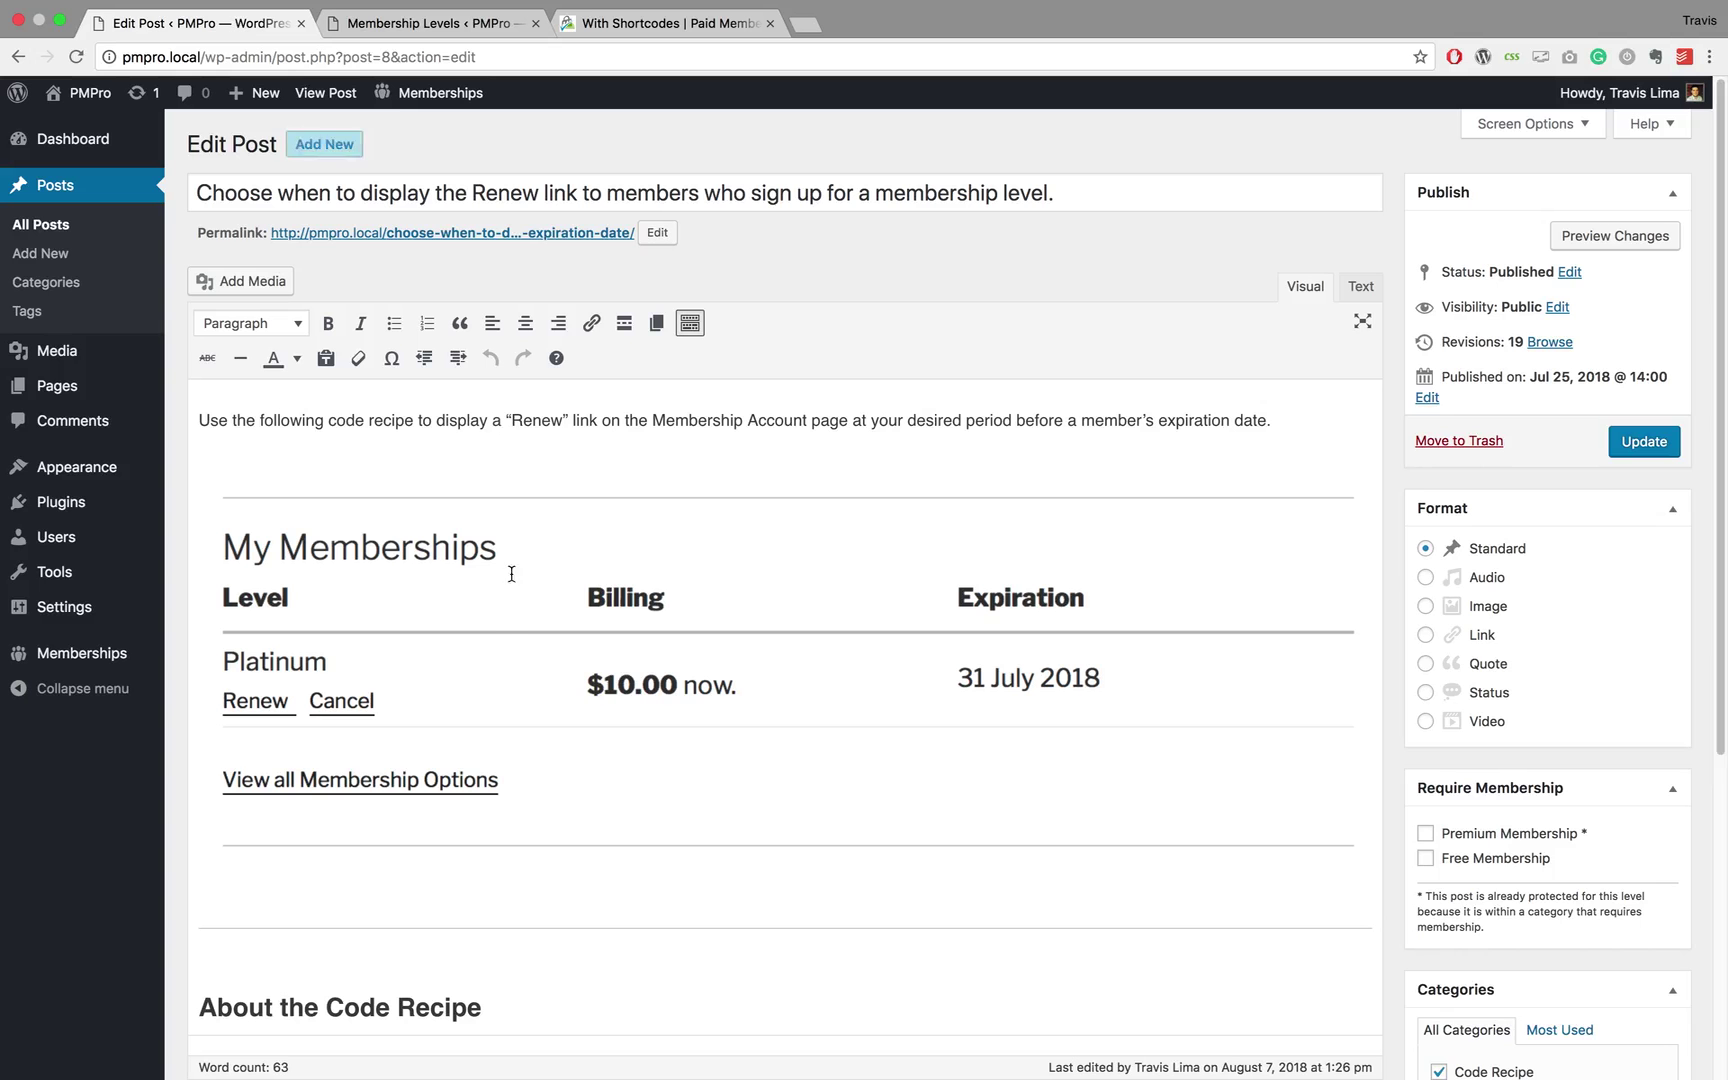
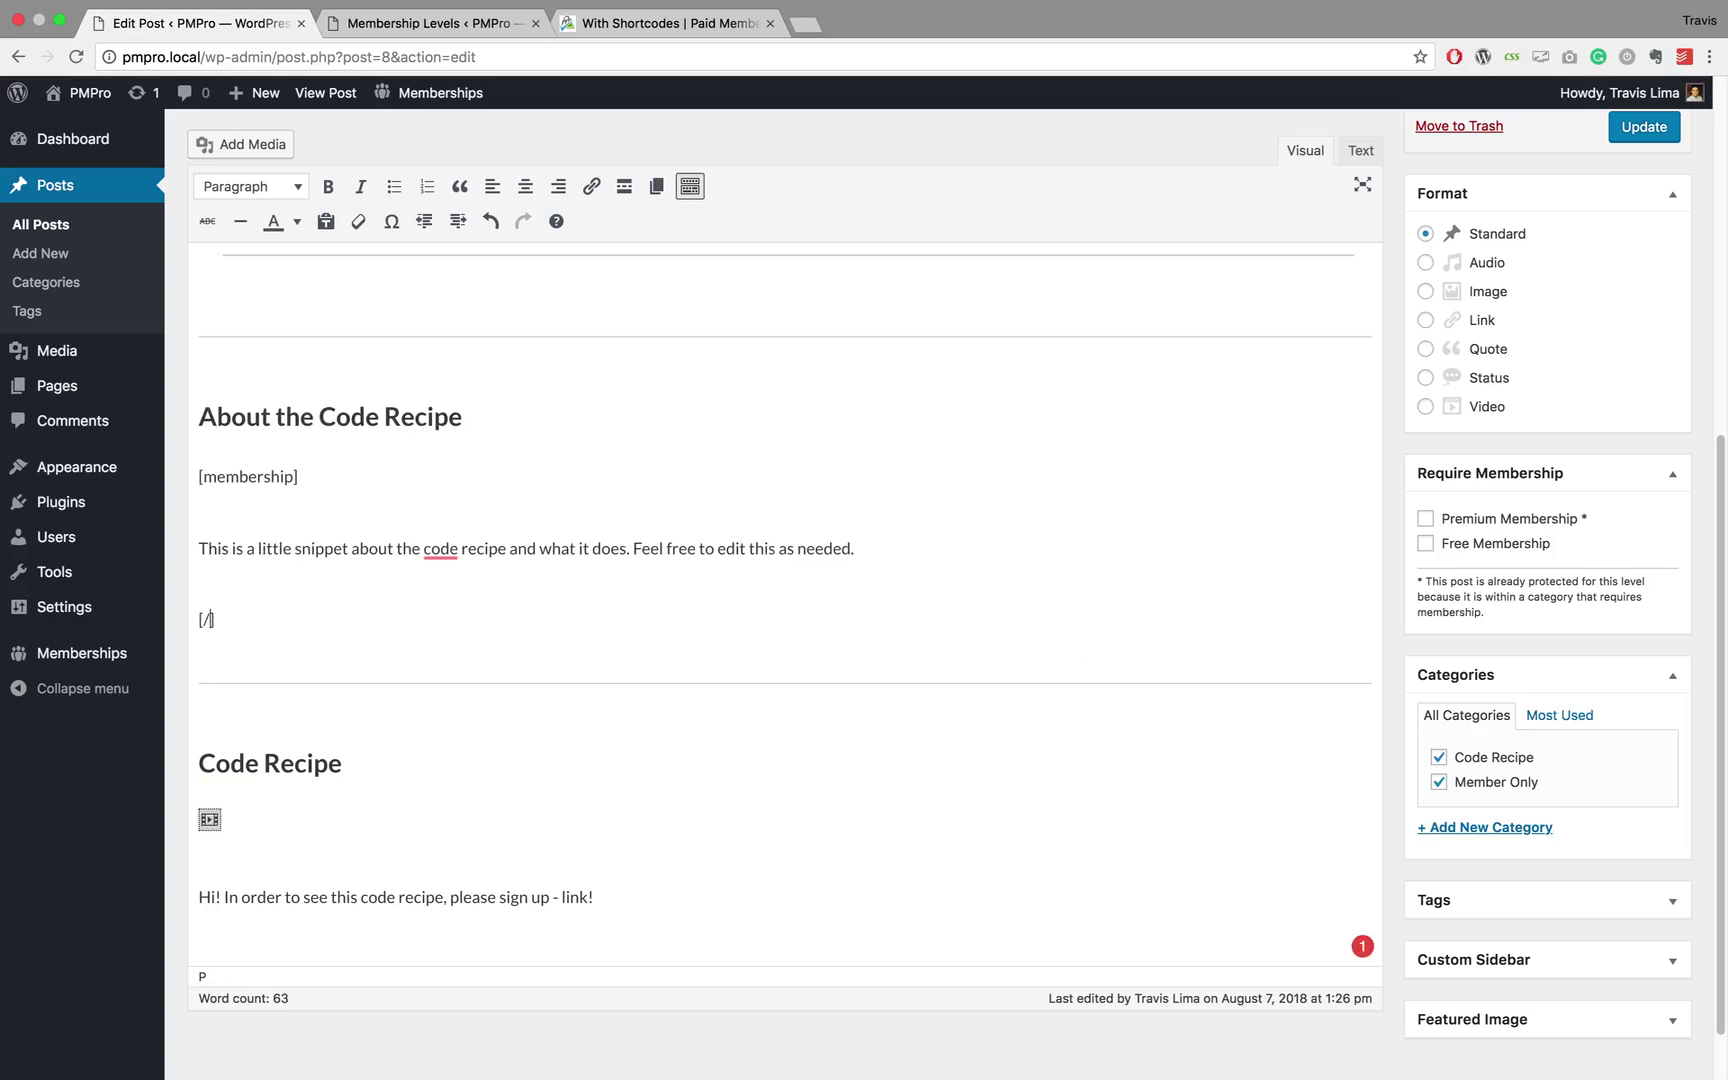
Step: Wrap the paragraph under About the Code Recipe in [membership level="0,1,2"] and [/membership] shortcodes, and update the post
text(membership)
click(297, 476)
text(level)
text(="")
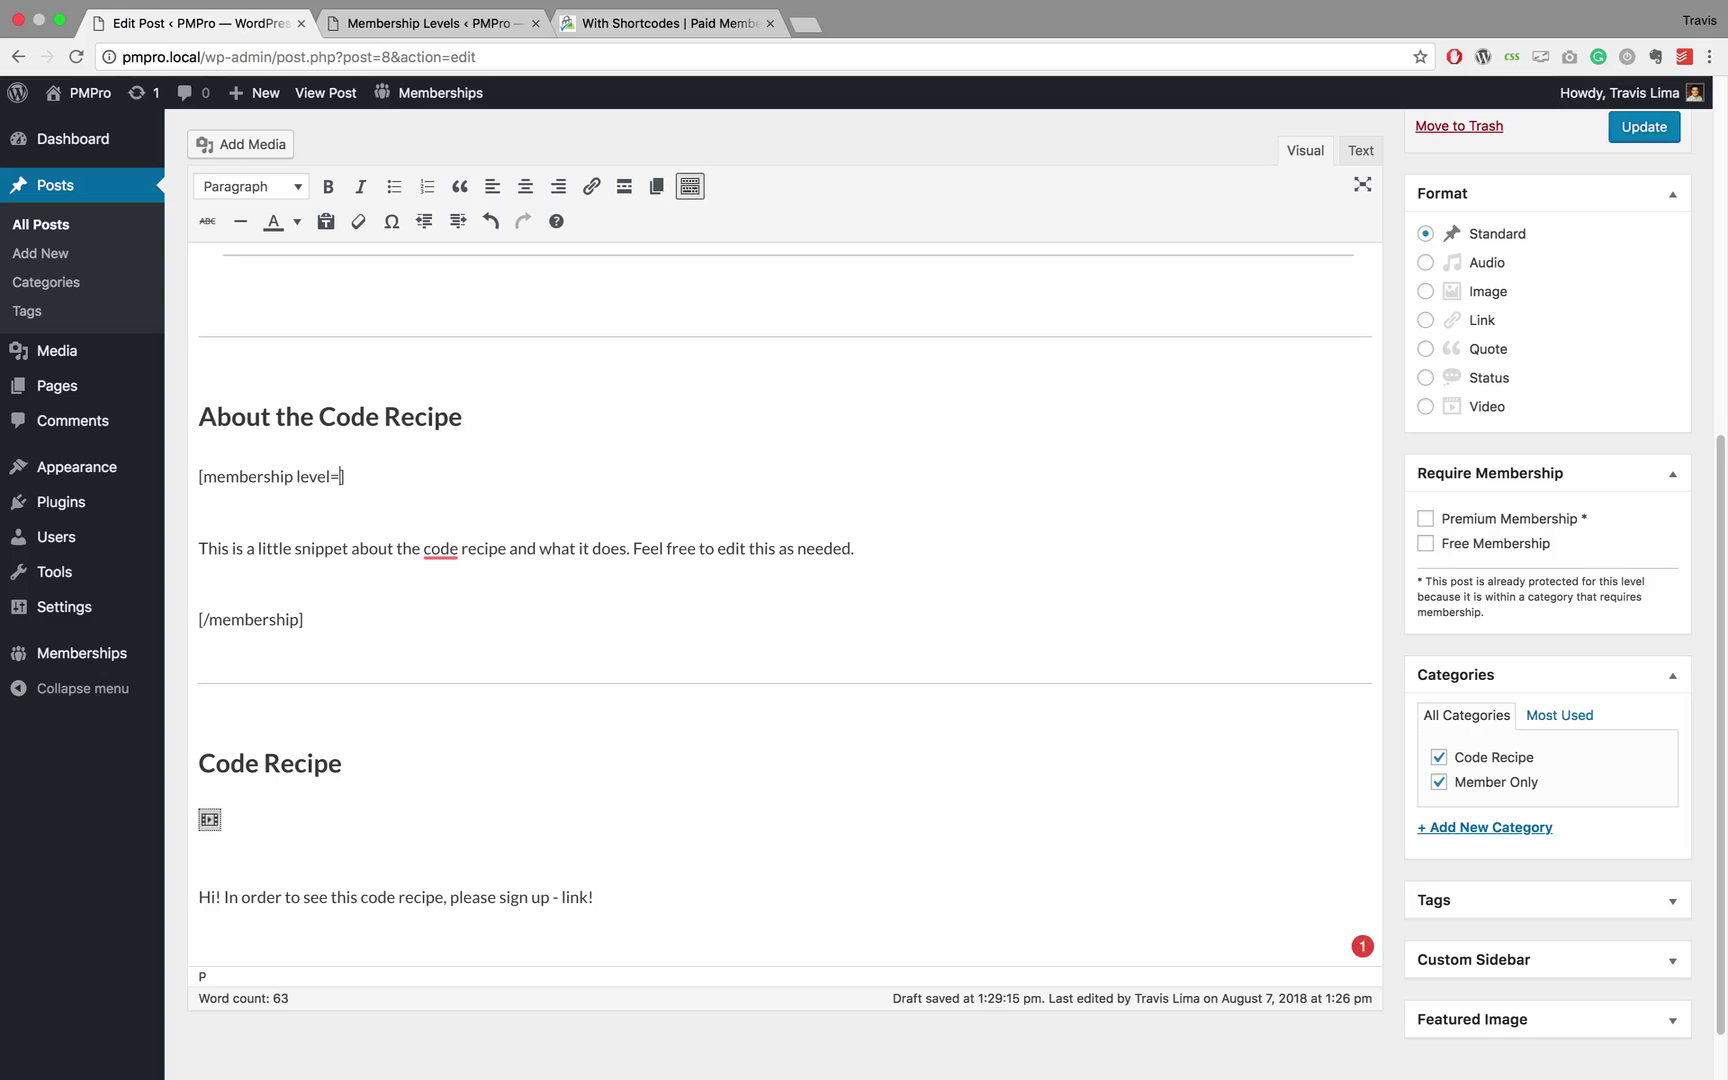
text(0)
click(356, 474)
text(,1,2)
scroll(745, 459, up, 2)
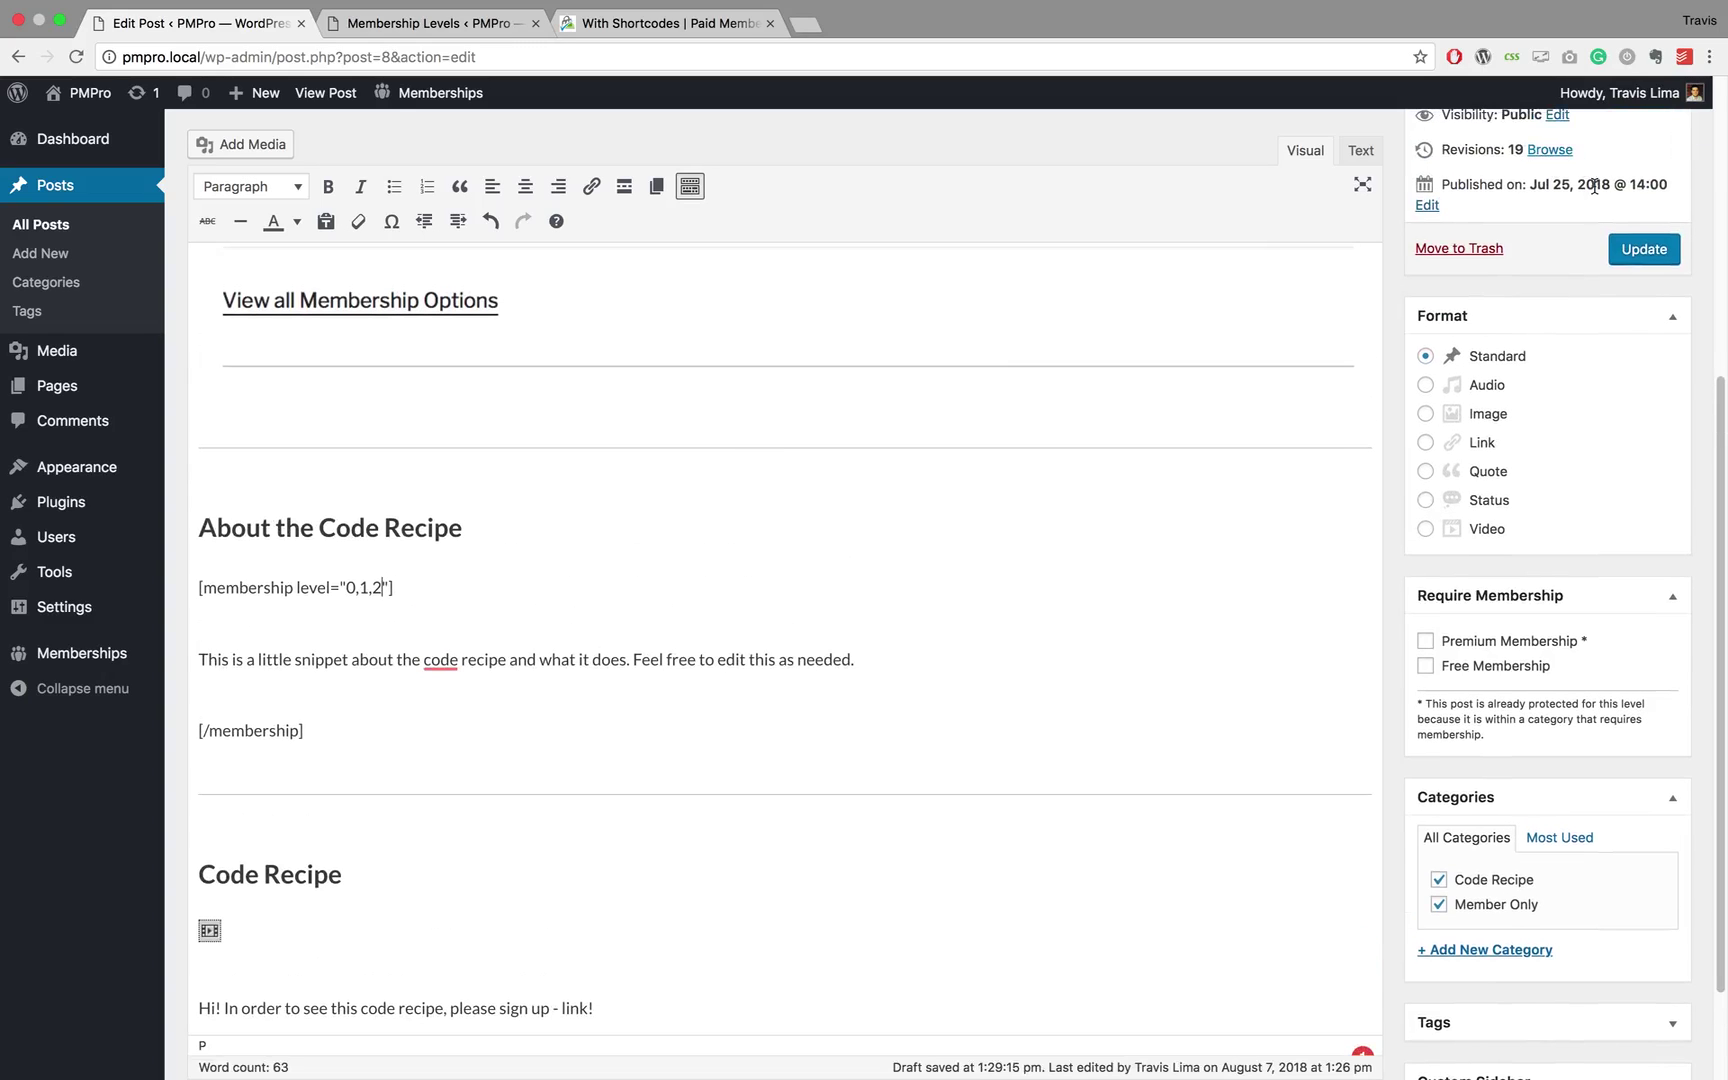
click(1644, 249)
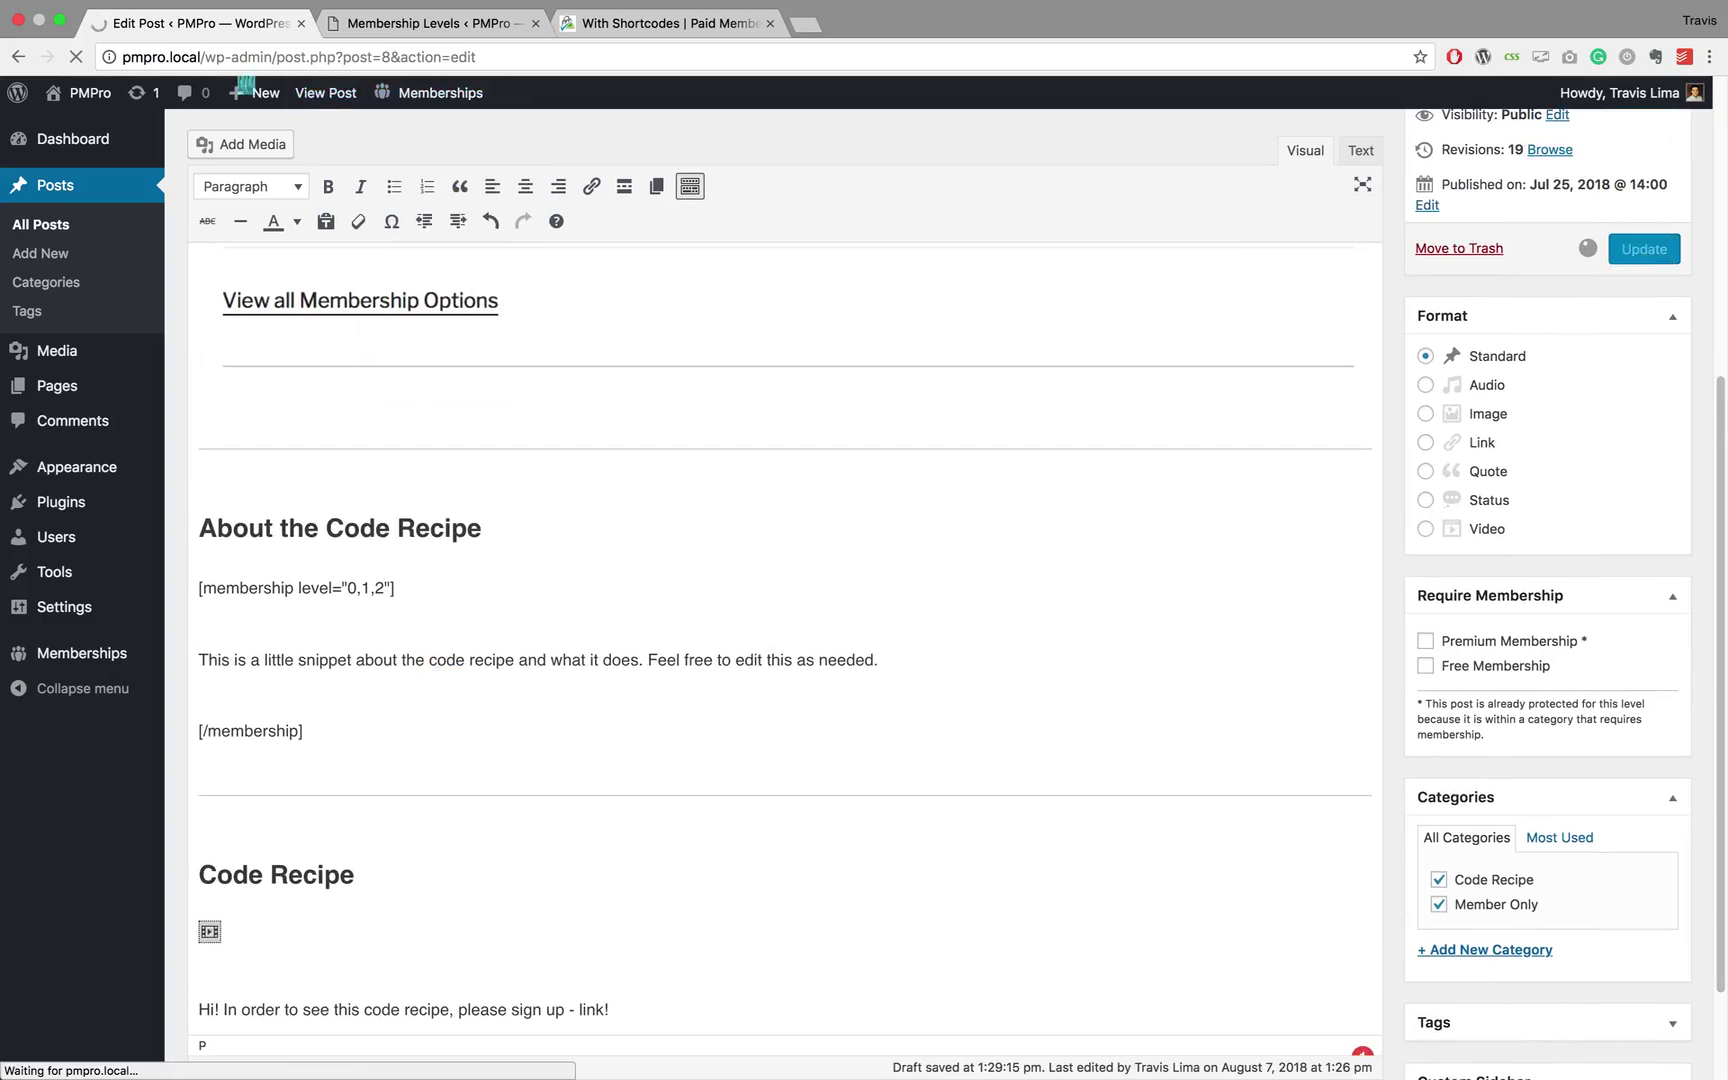
Step: Open the updated post in a new browser tab and inspect how its content is restricted
right_click(330, 101)
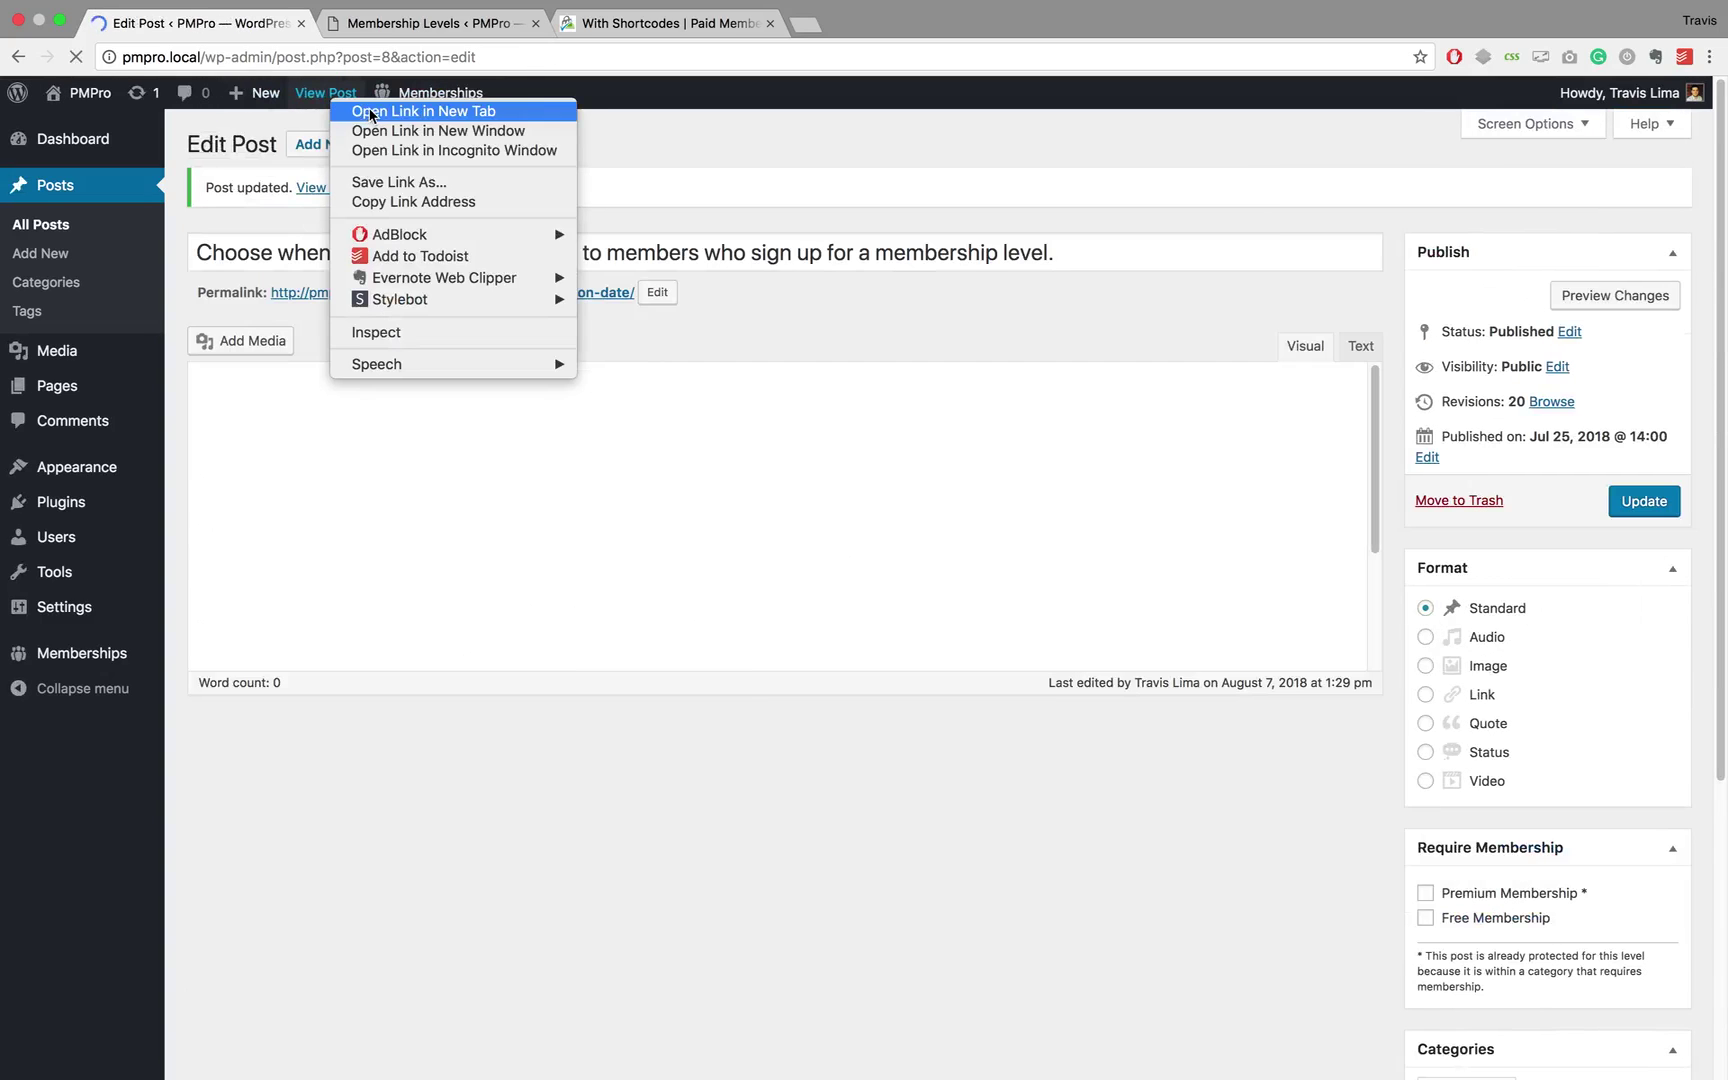
click(372, 11)
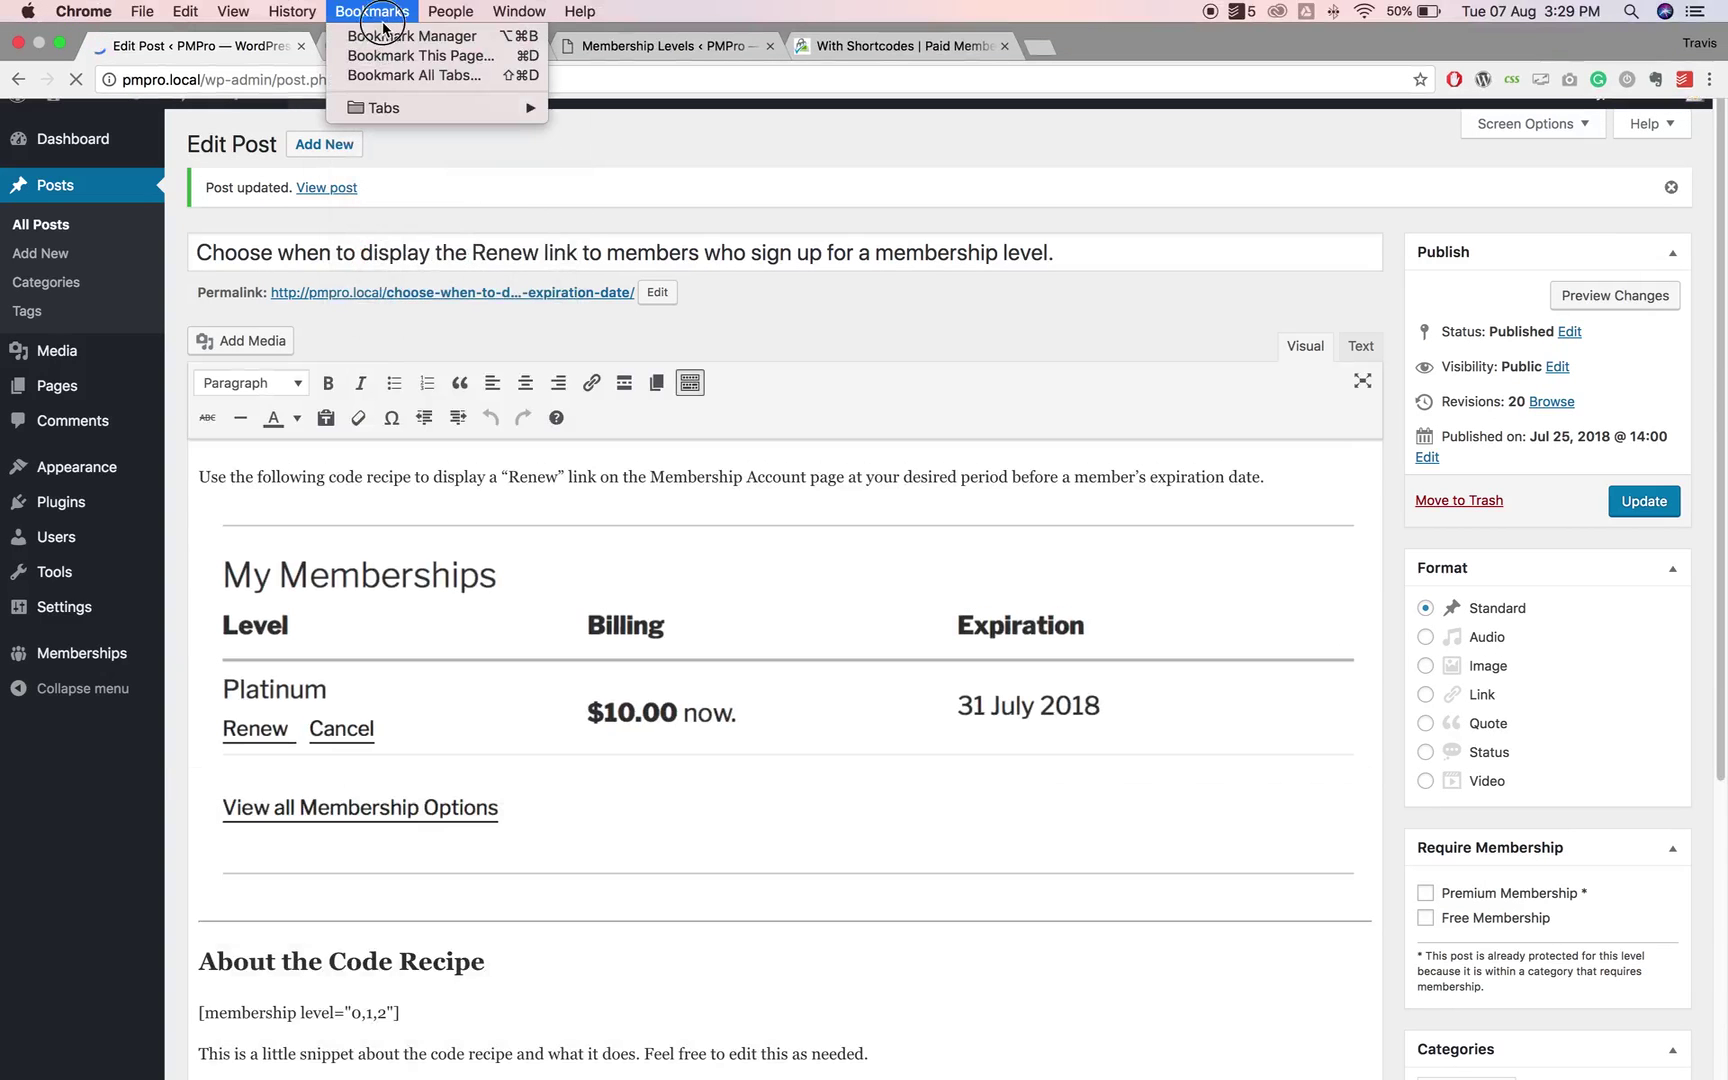
click(395, 46)
click(395, 46)
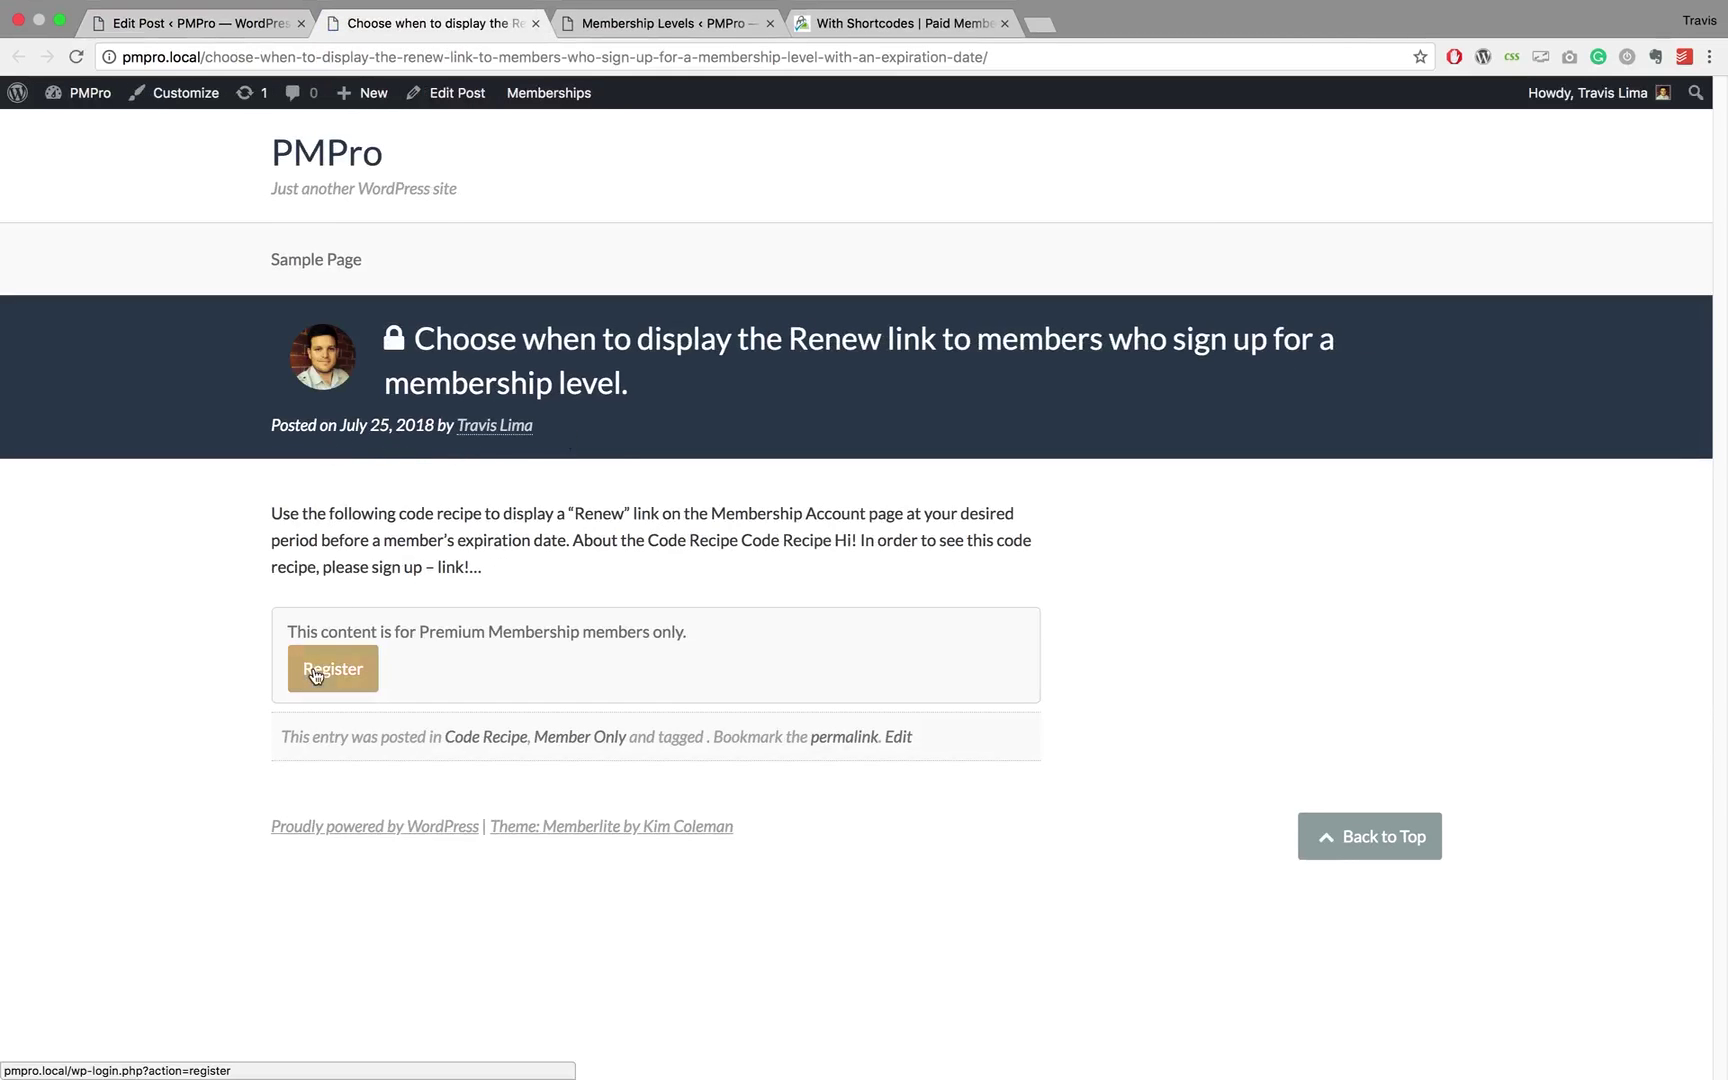
Step: Return to editing the post, remove it from the Member Only category and update it
click(162, 24)
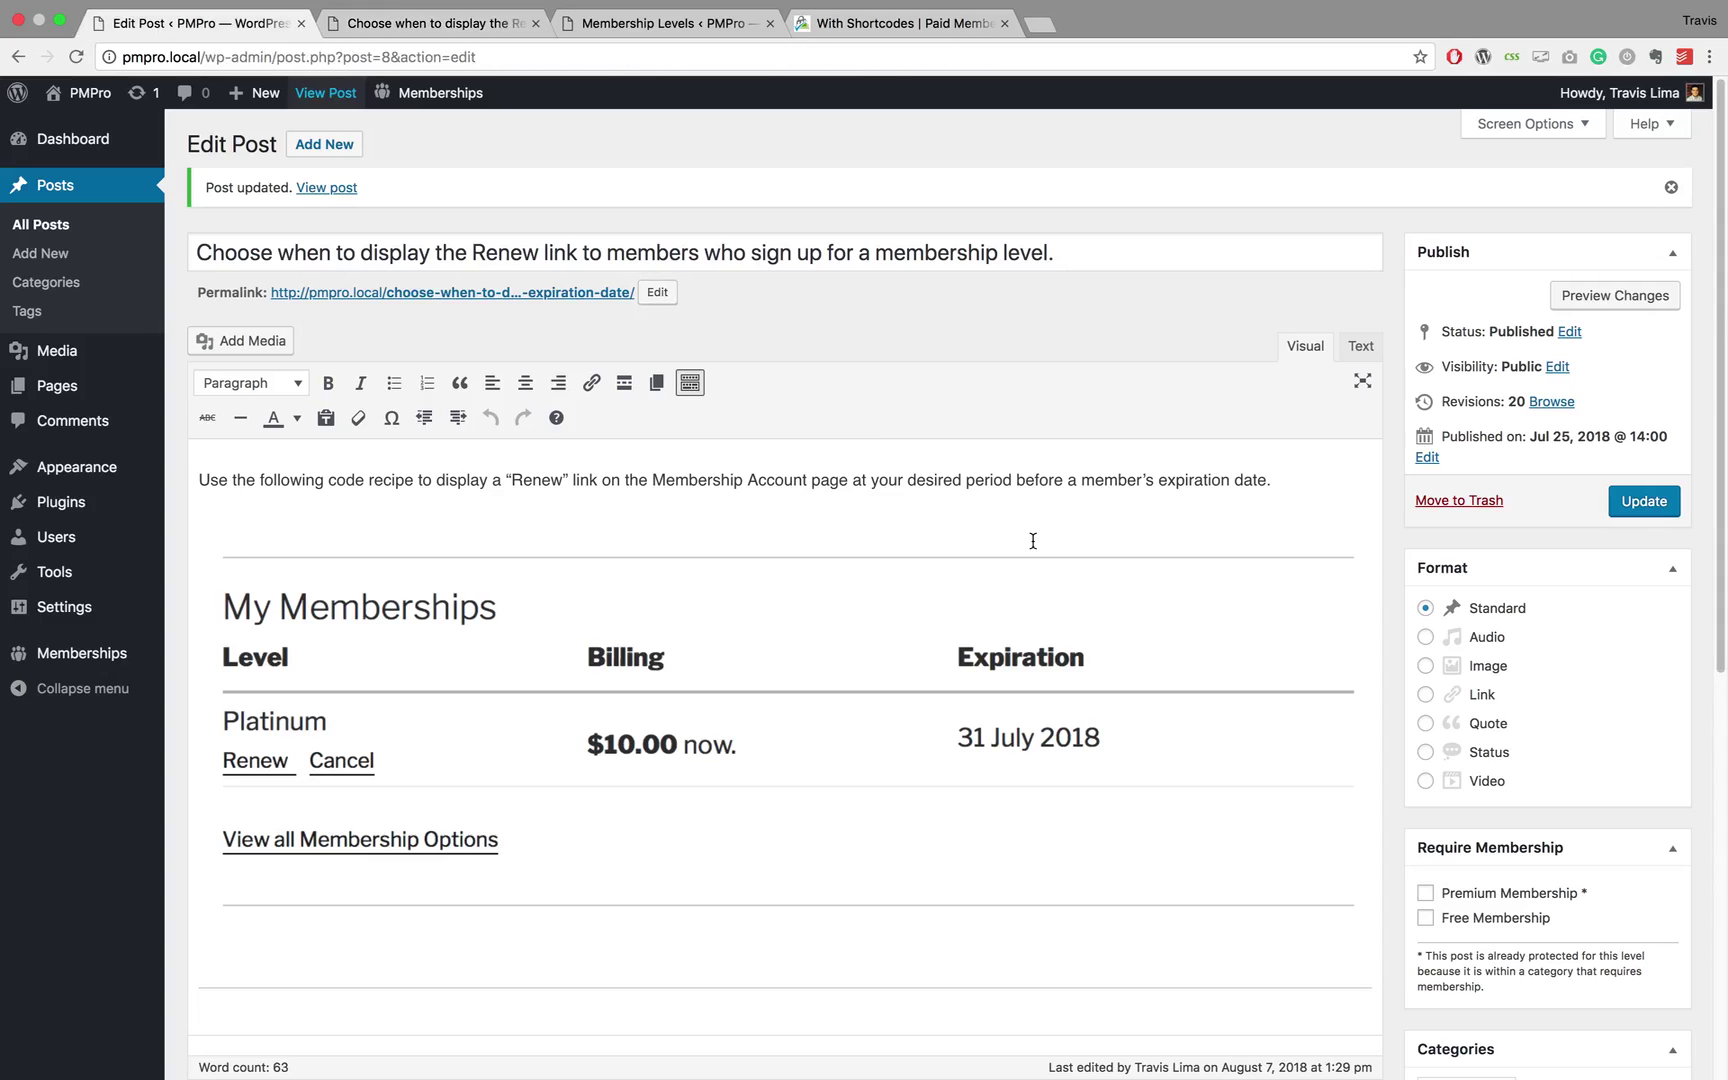
scroll(1030, 540, down, 5)
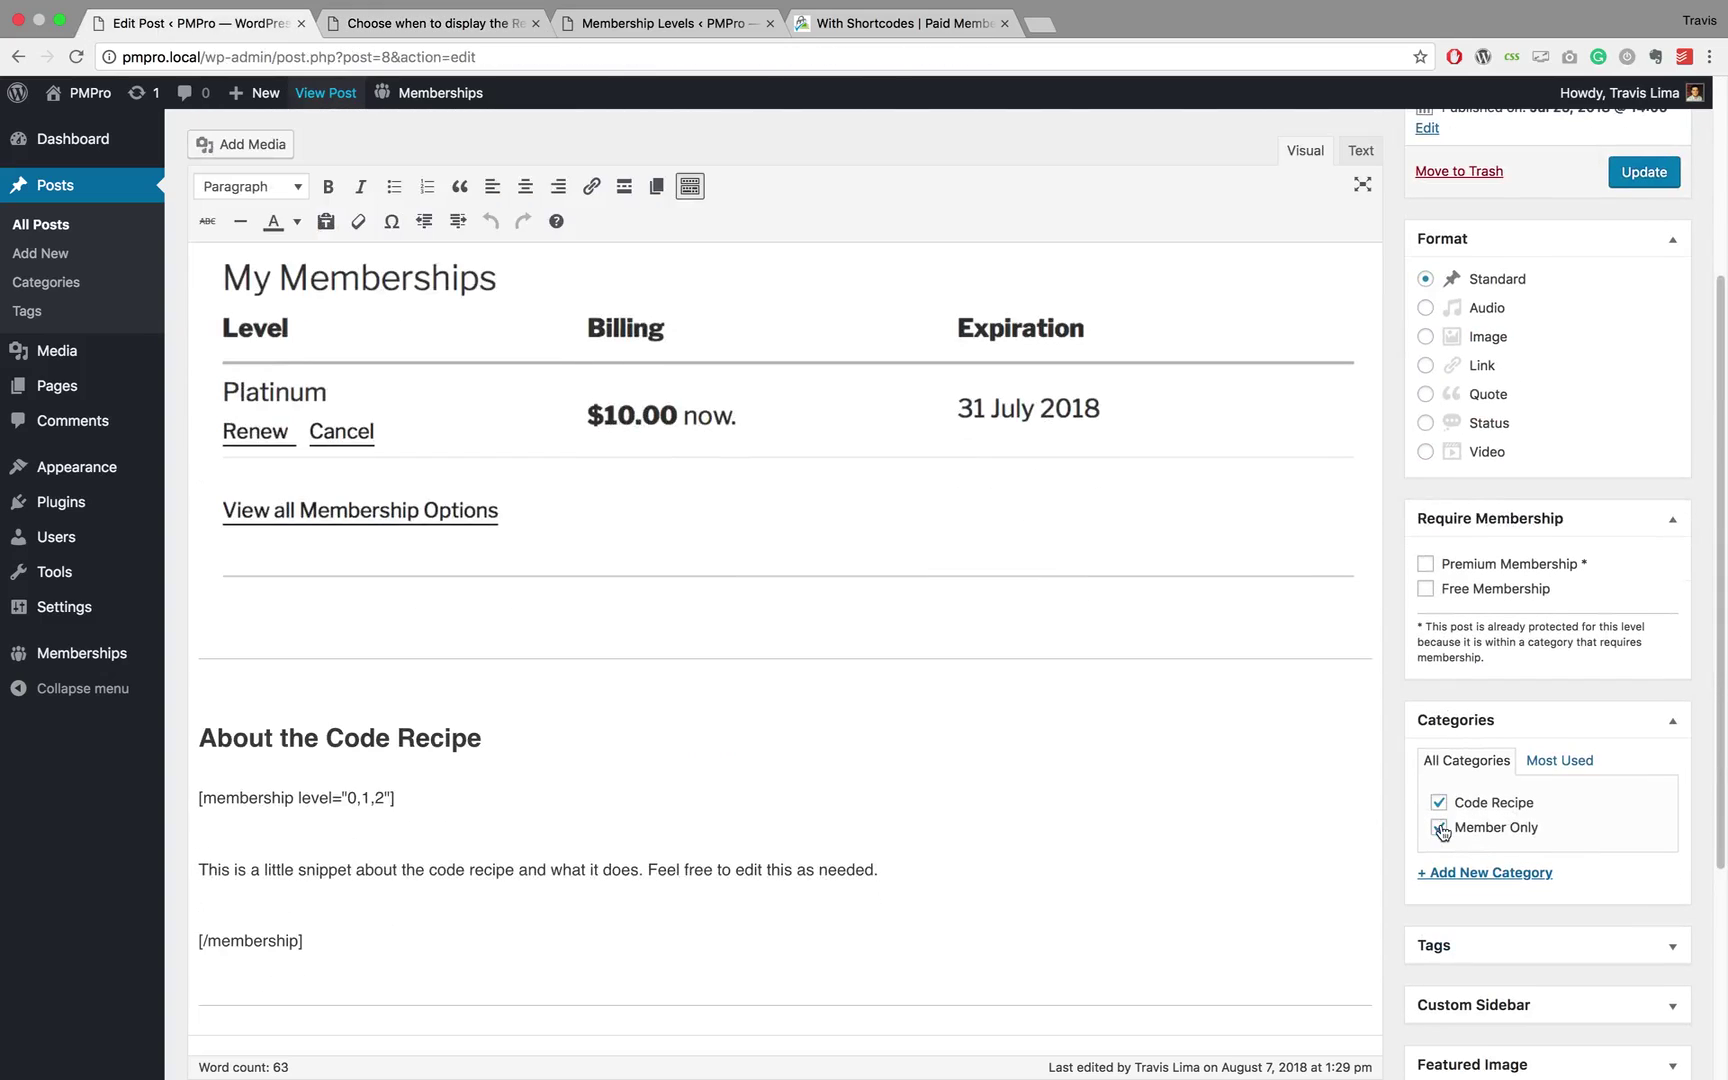
click(1440, 828)
click(1655, 182)
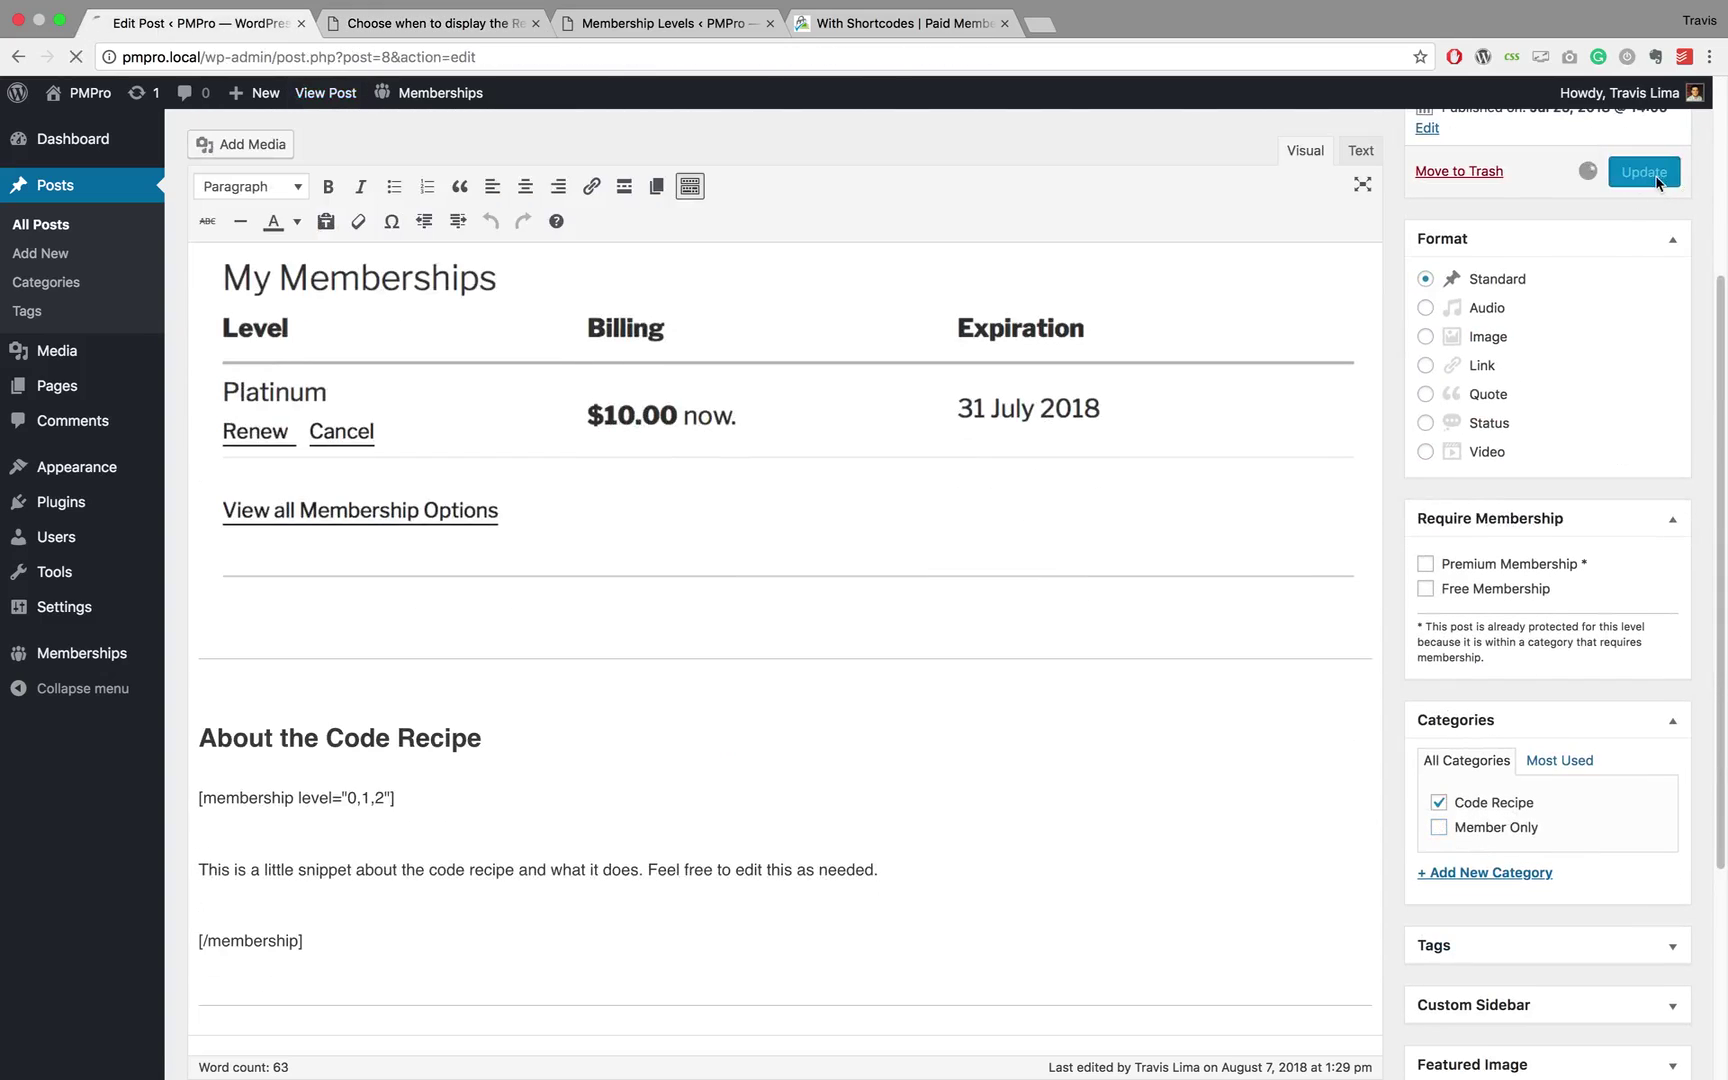
Step: Reload the viewed post and check its About the Code Recipe and Code Recipe sections
click(462, 30)
click(76, 55)
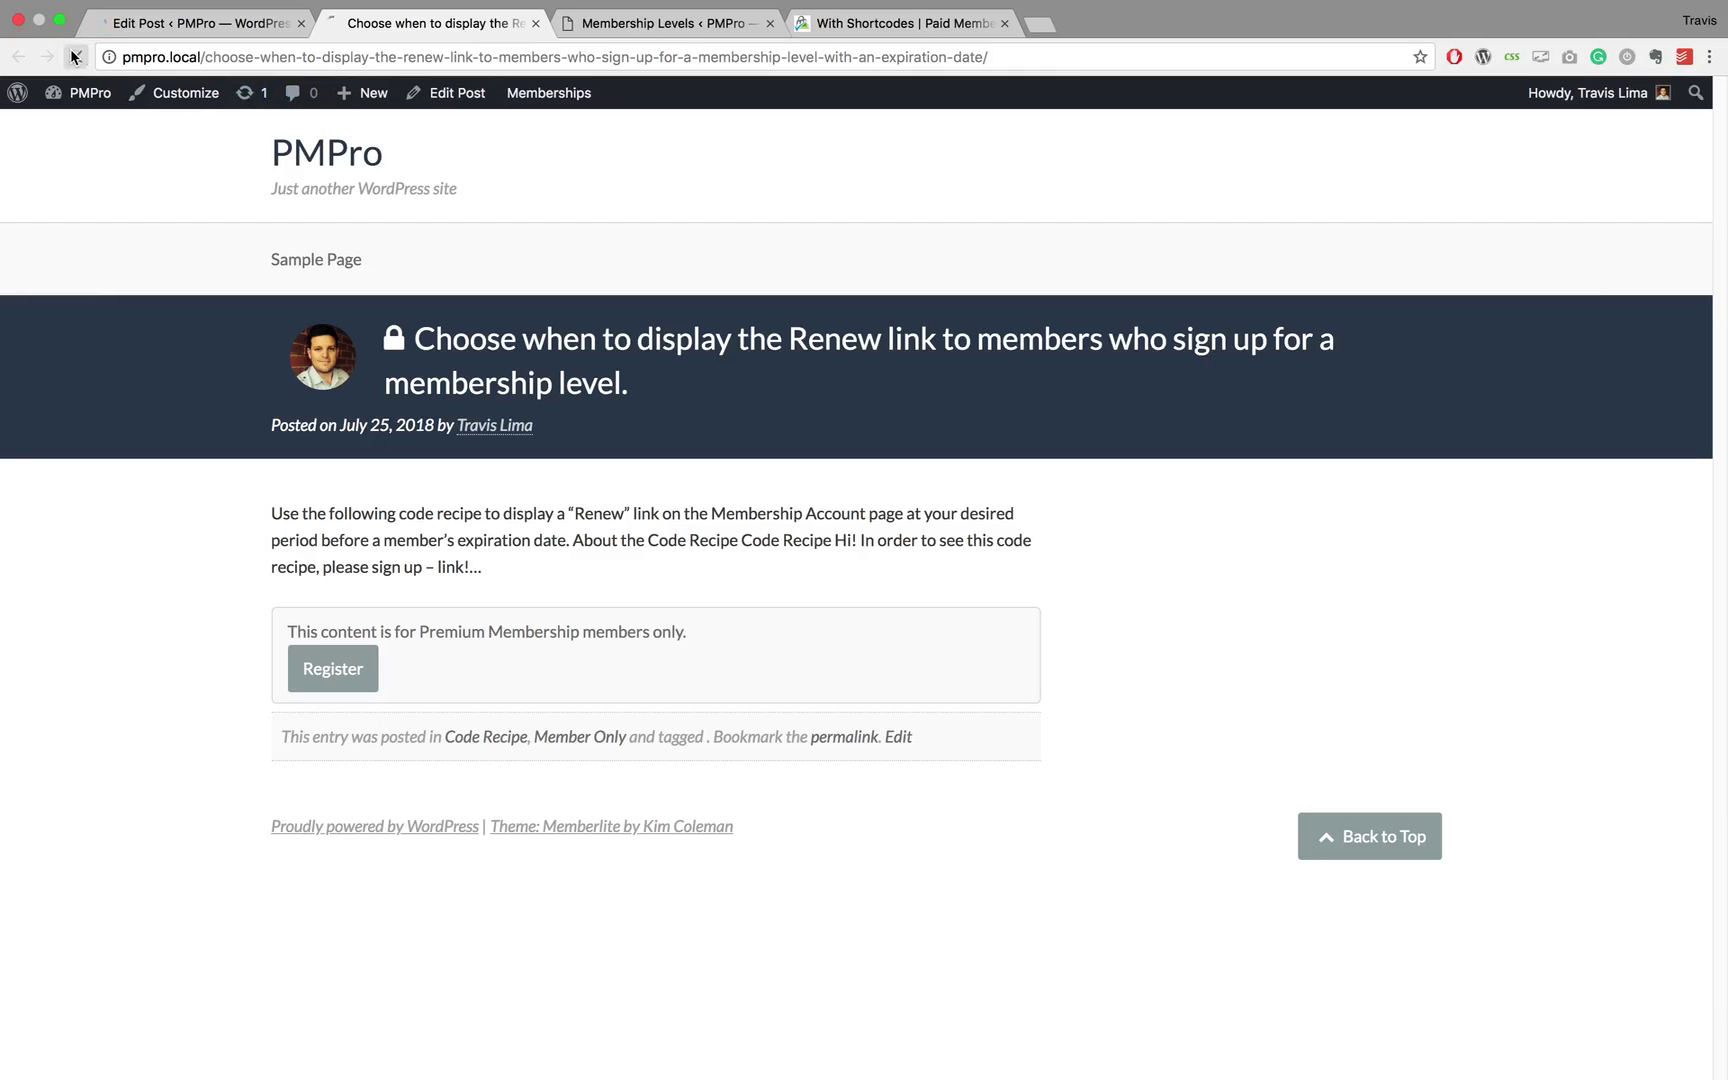
scroll(66, 684, down, 5)
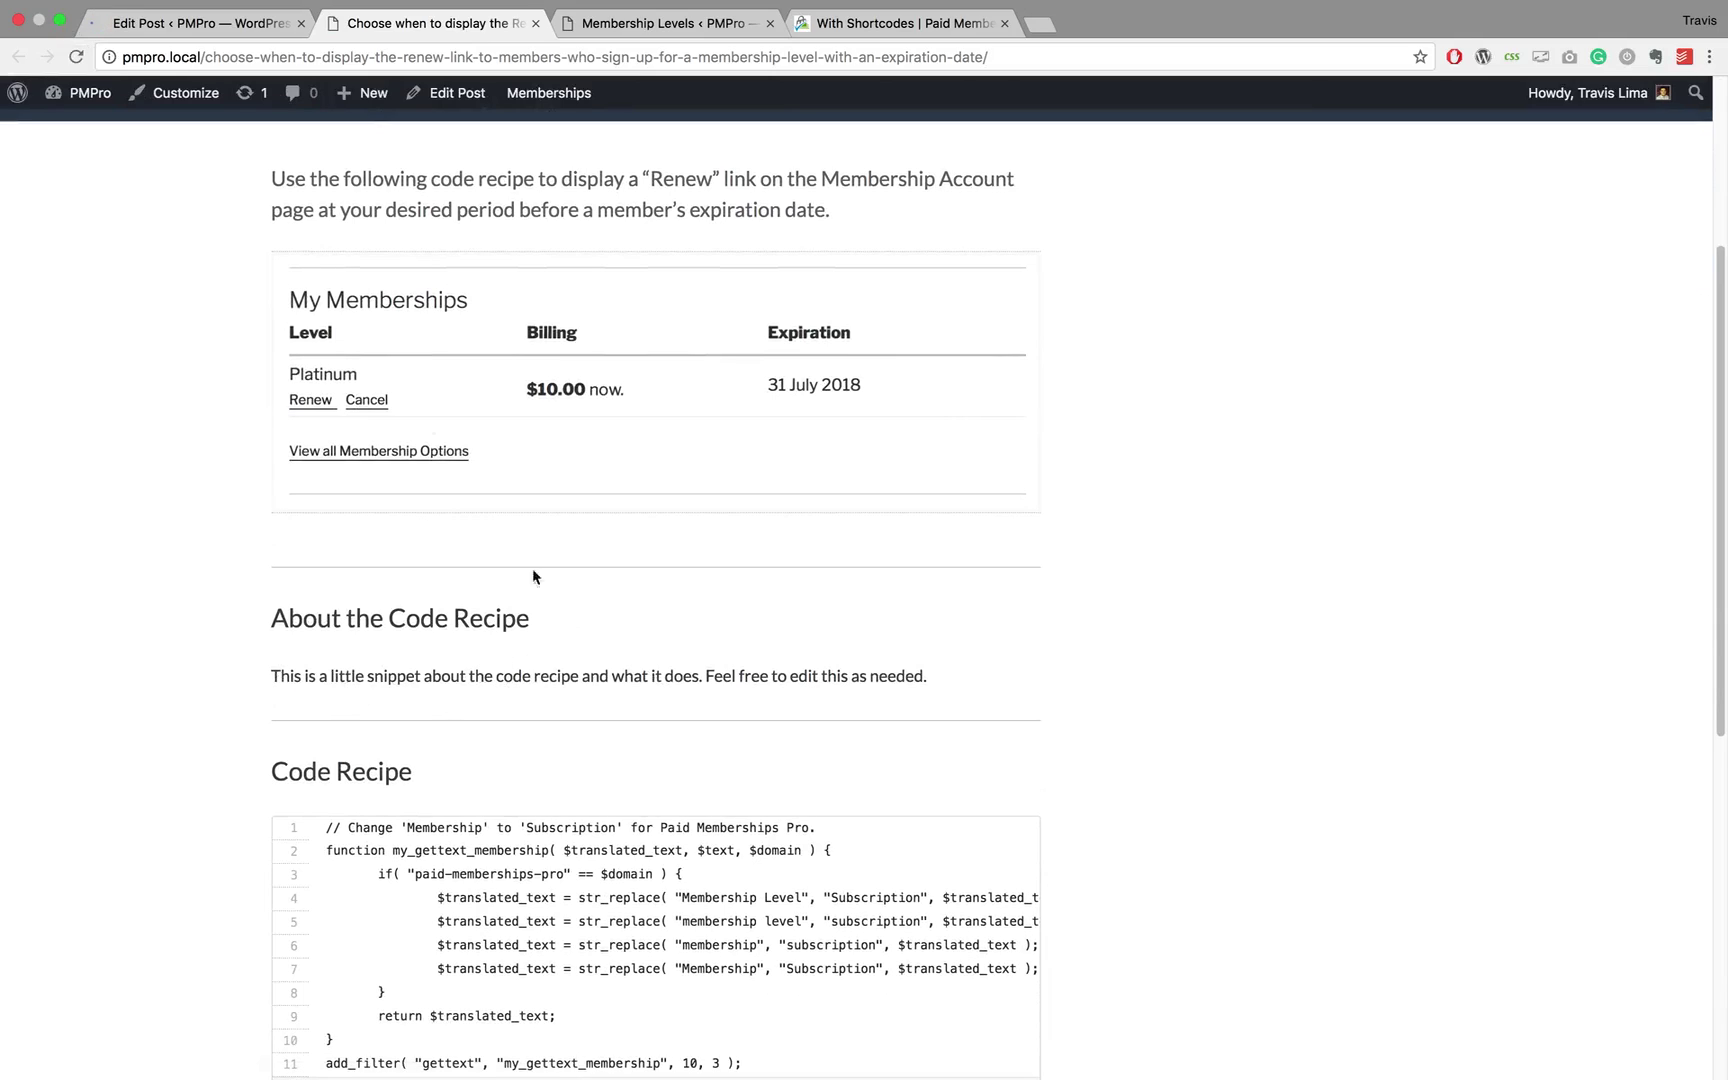
Step: Return to editing the post and insert the [membership level="1"] shortcode on its own line under the Code Recipe heading
click(200, 23)
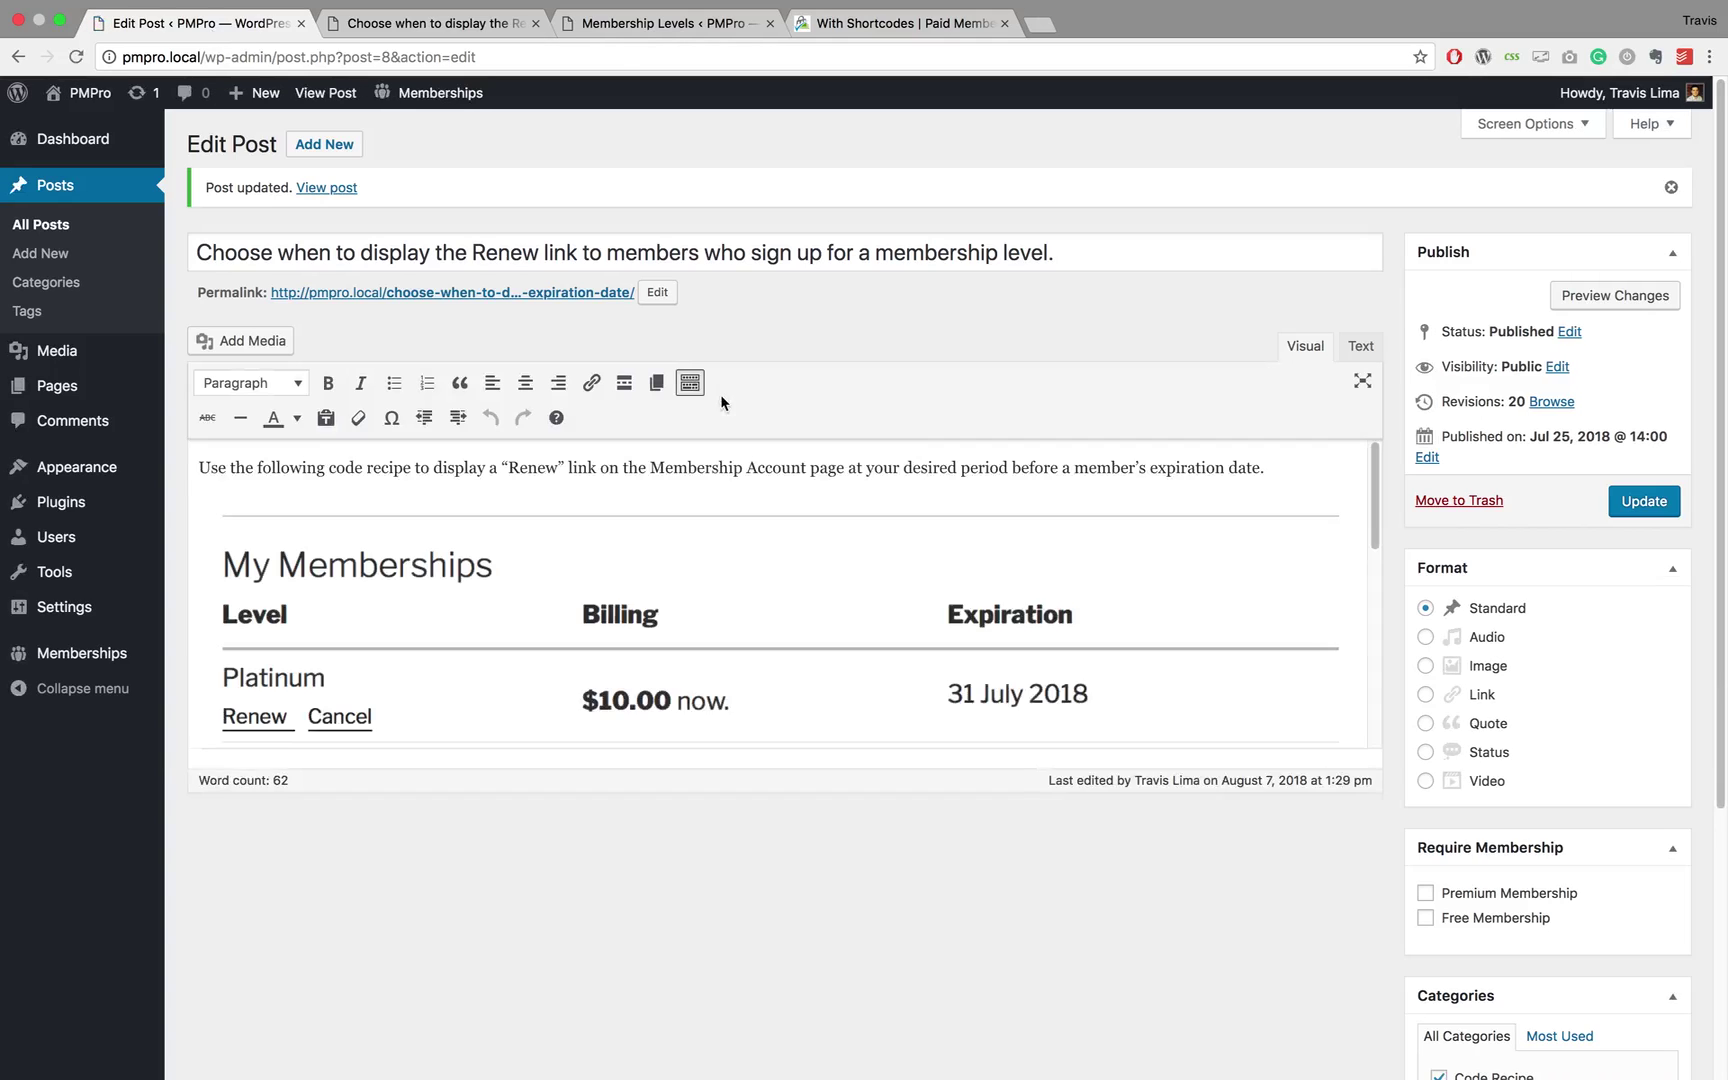
scroll(690, 617, down, 5)
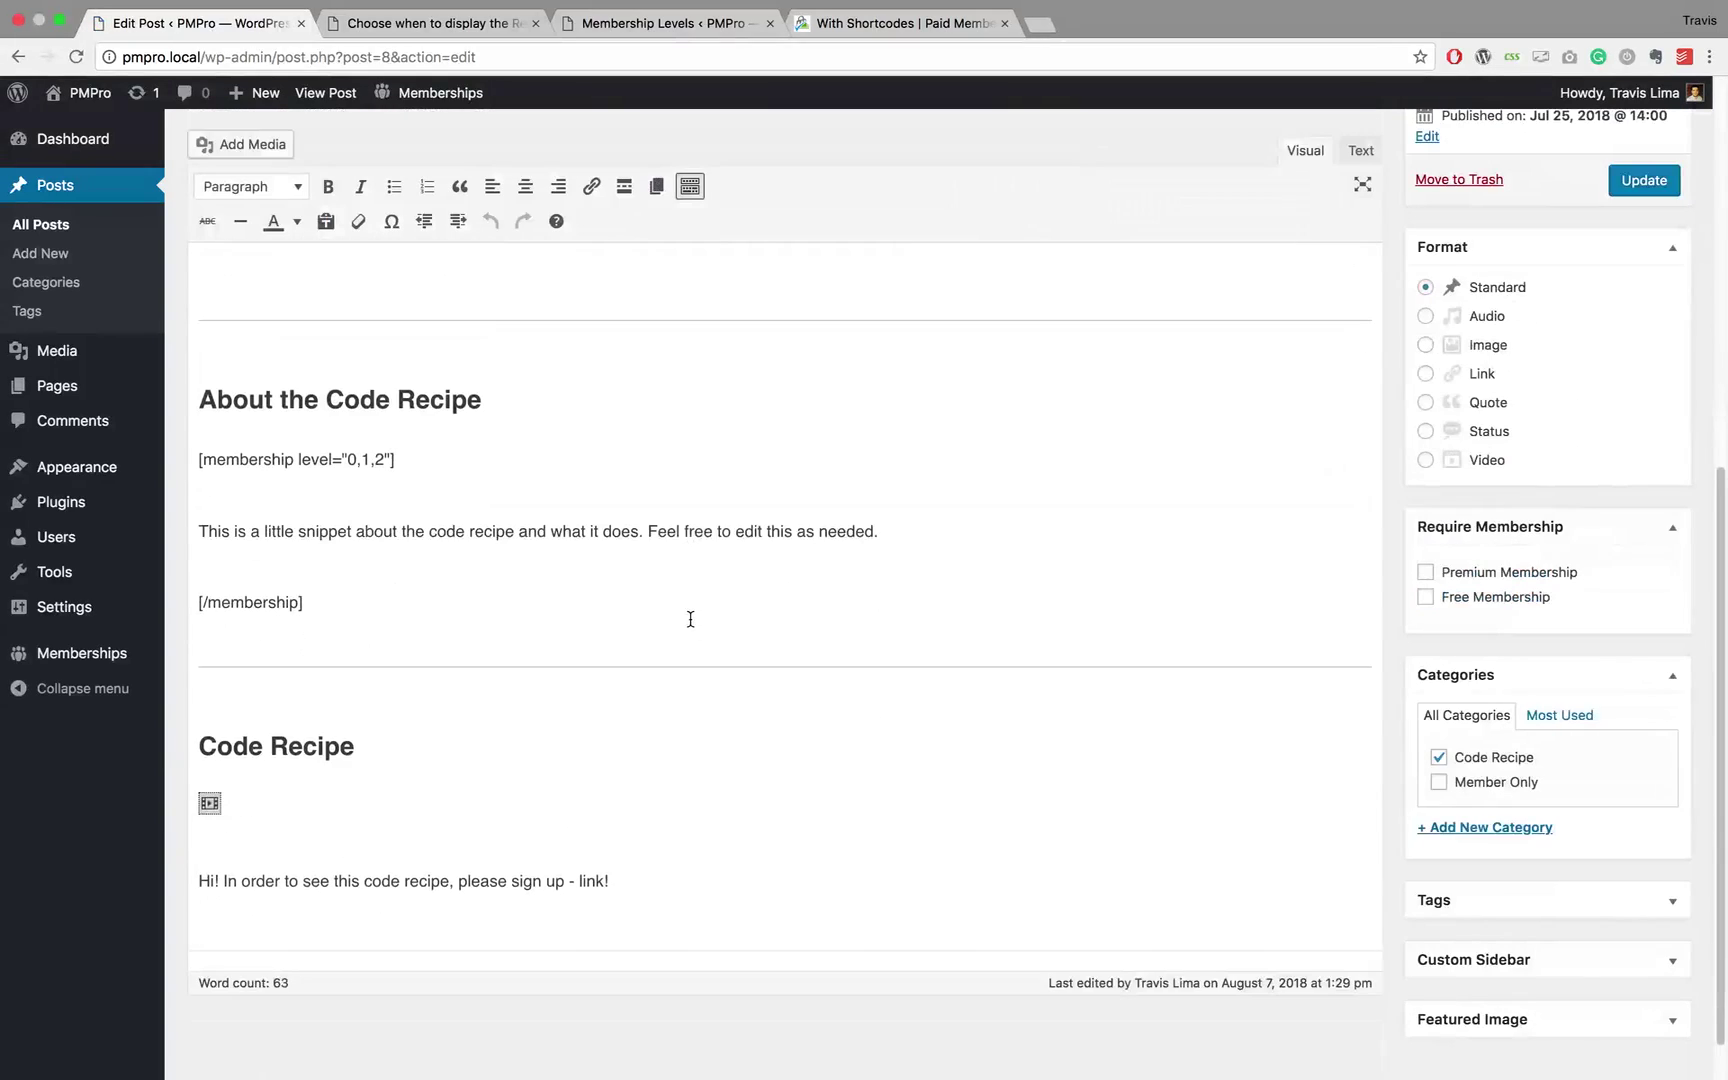
click(434, 699)
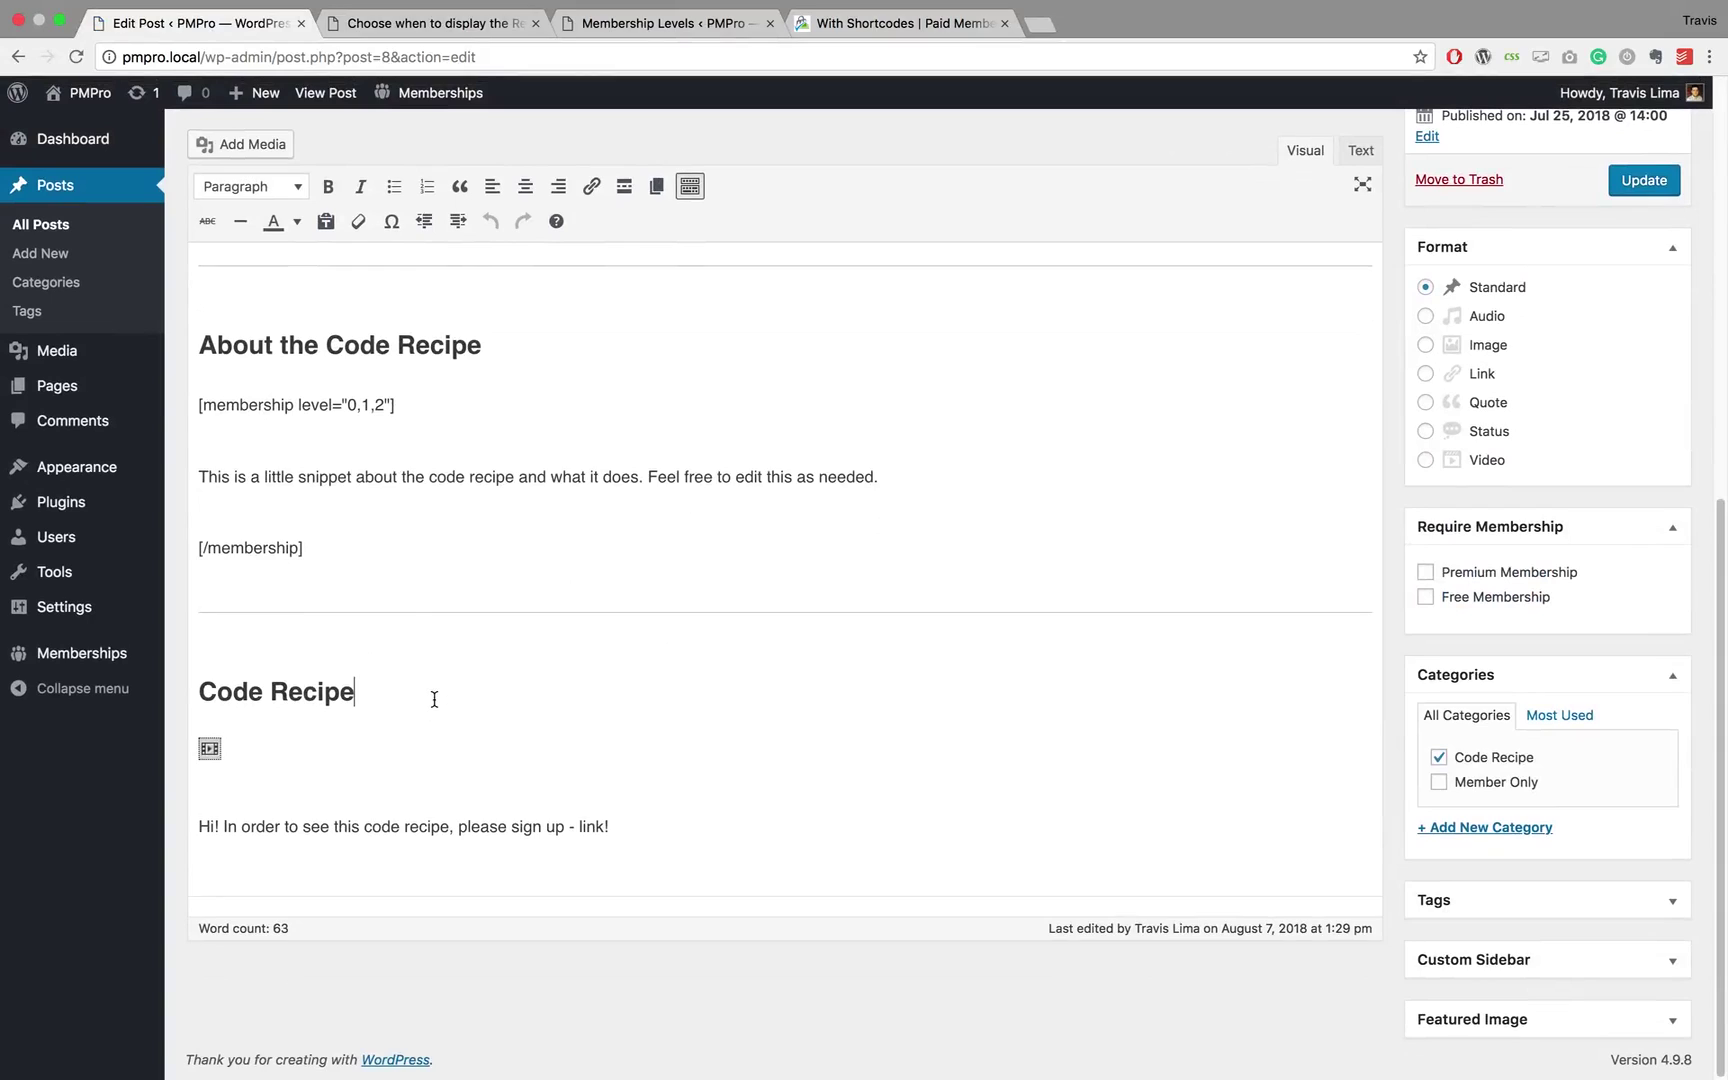
key(Return)
text([])
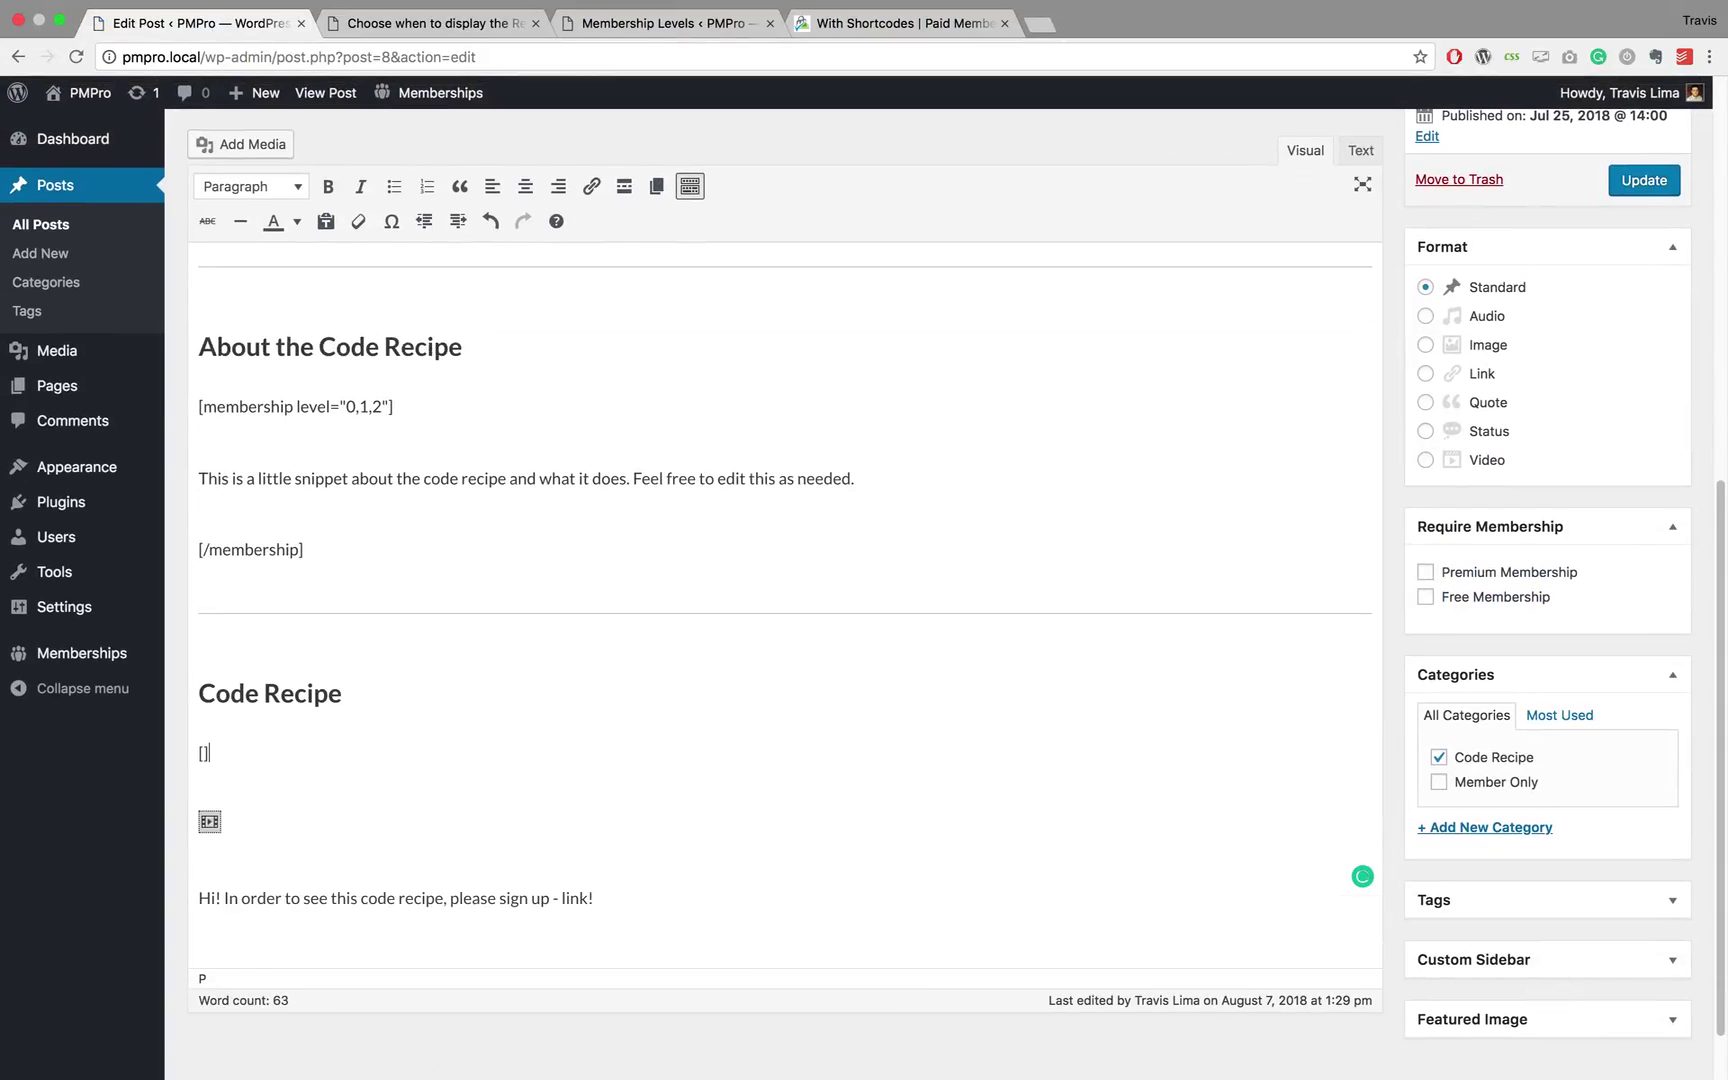
text(membersh)
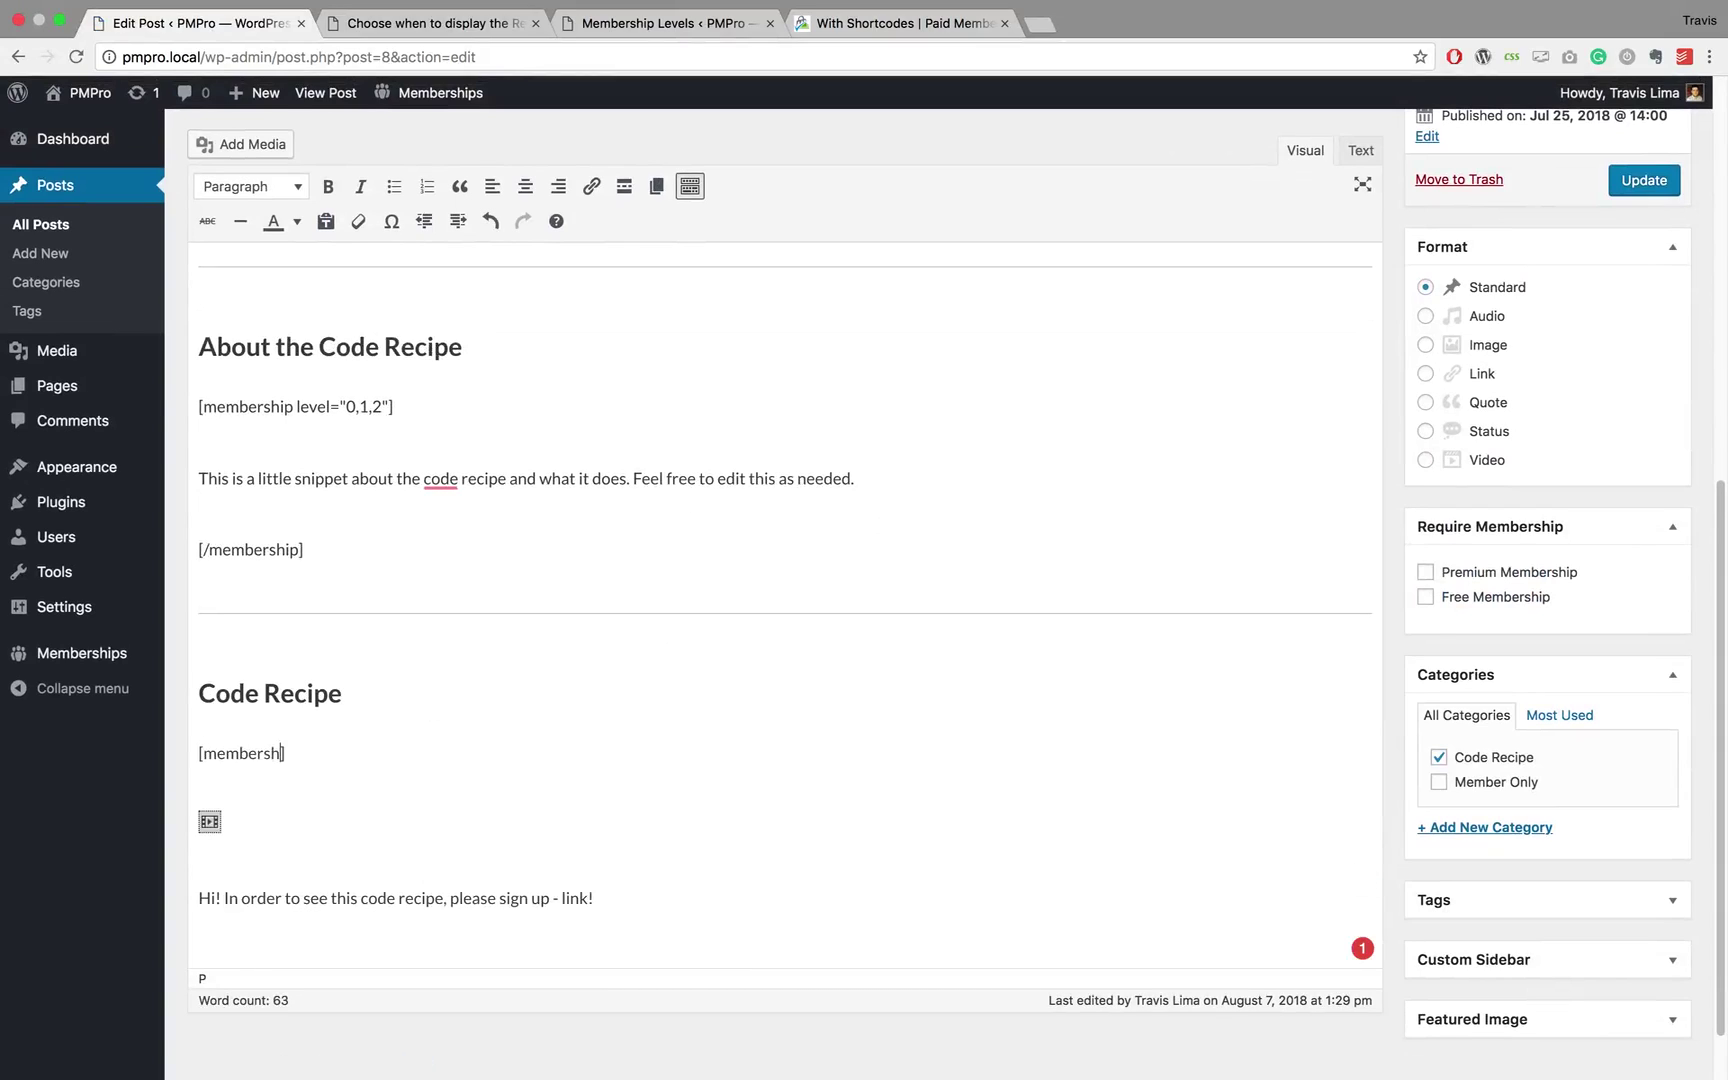
text(ip level)
text(="1)
text("")
text(1)
Step: Close the level 1 block with [/membership] below the embedded code, checking the level IDs in Membership Levels, and update the post
click(276, 832)
key(Return)
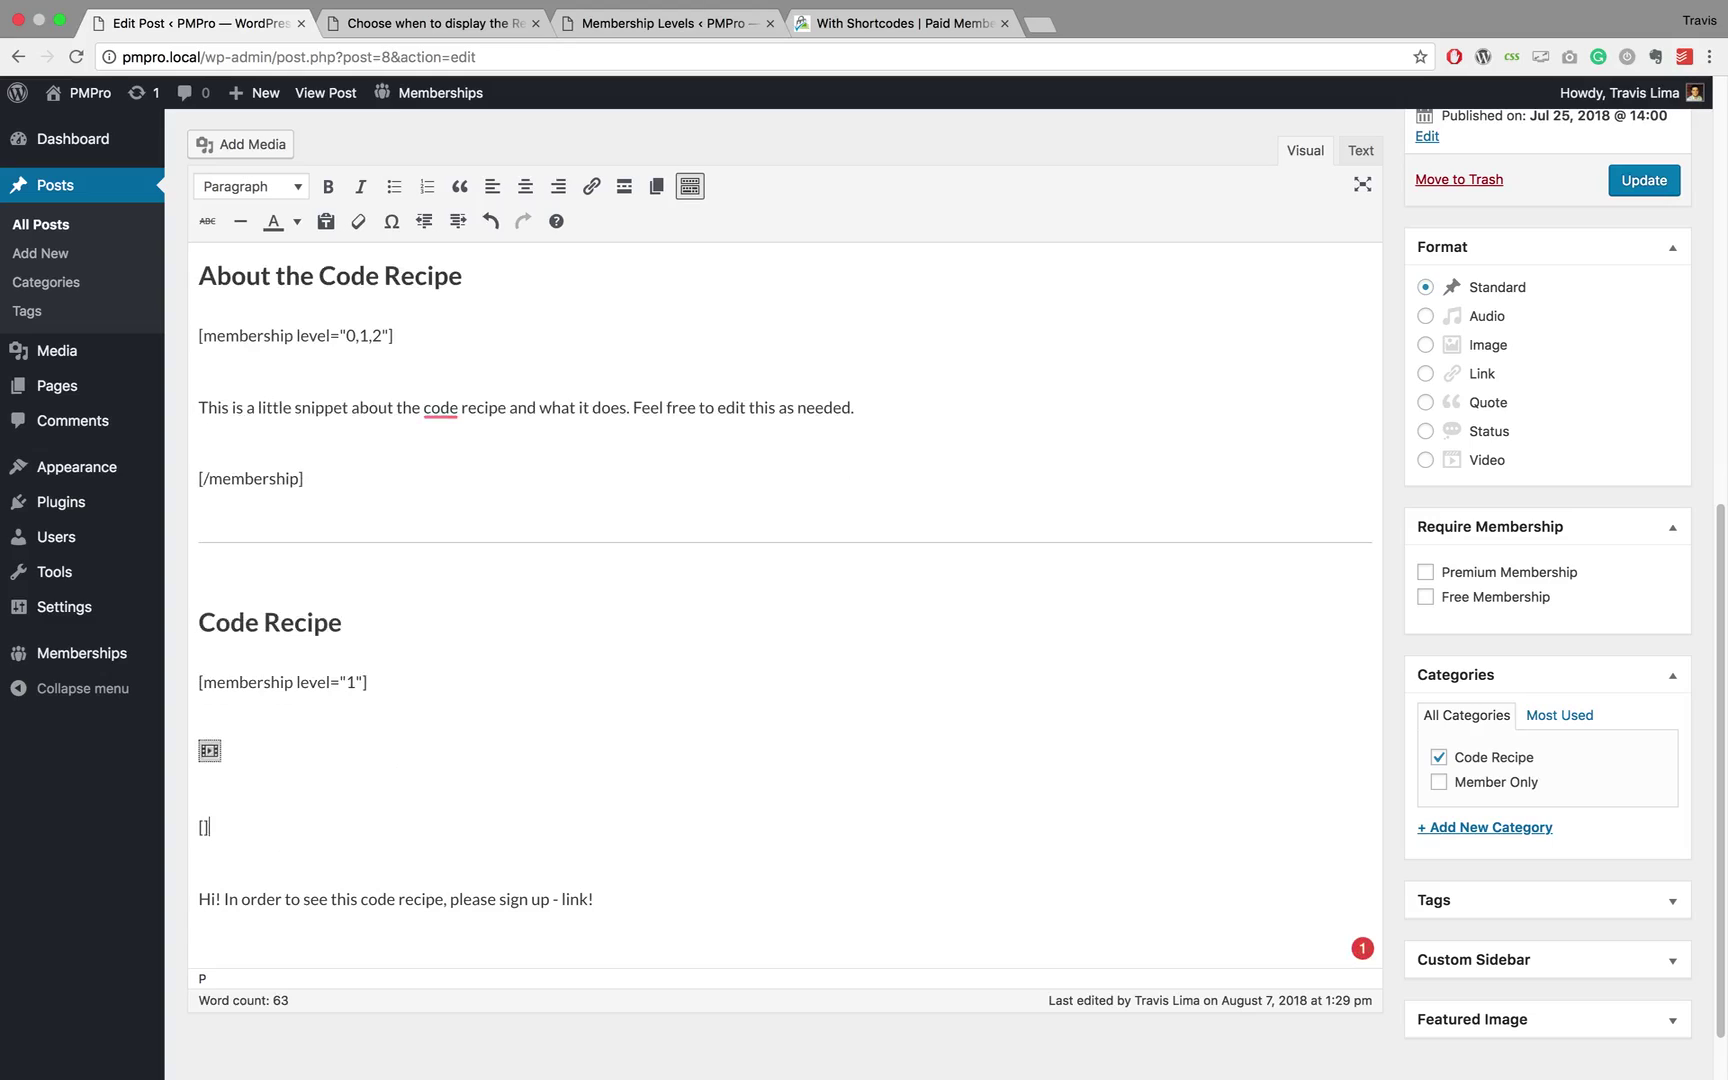
text([/member)
click(650, 27)
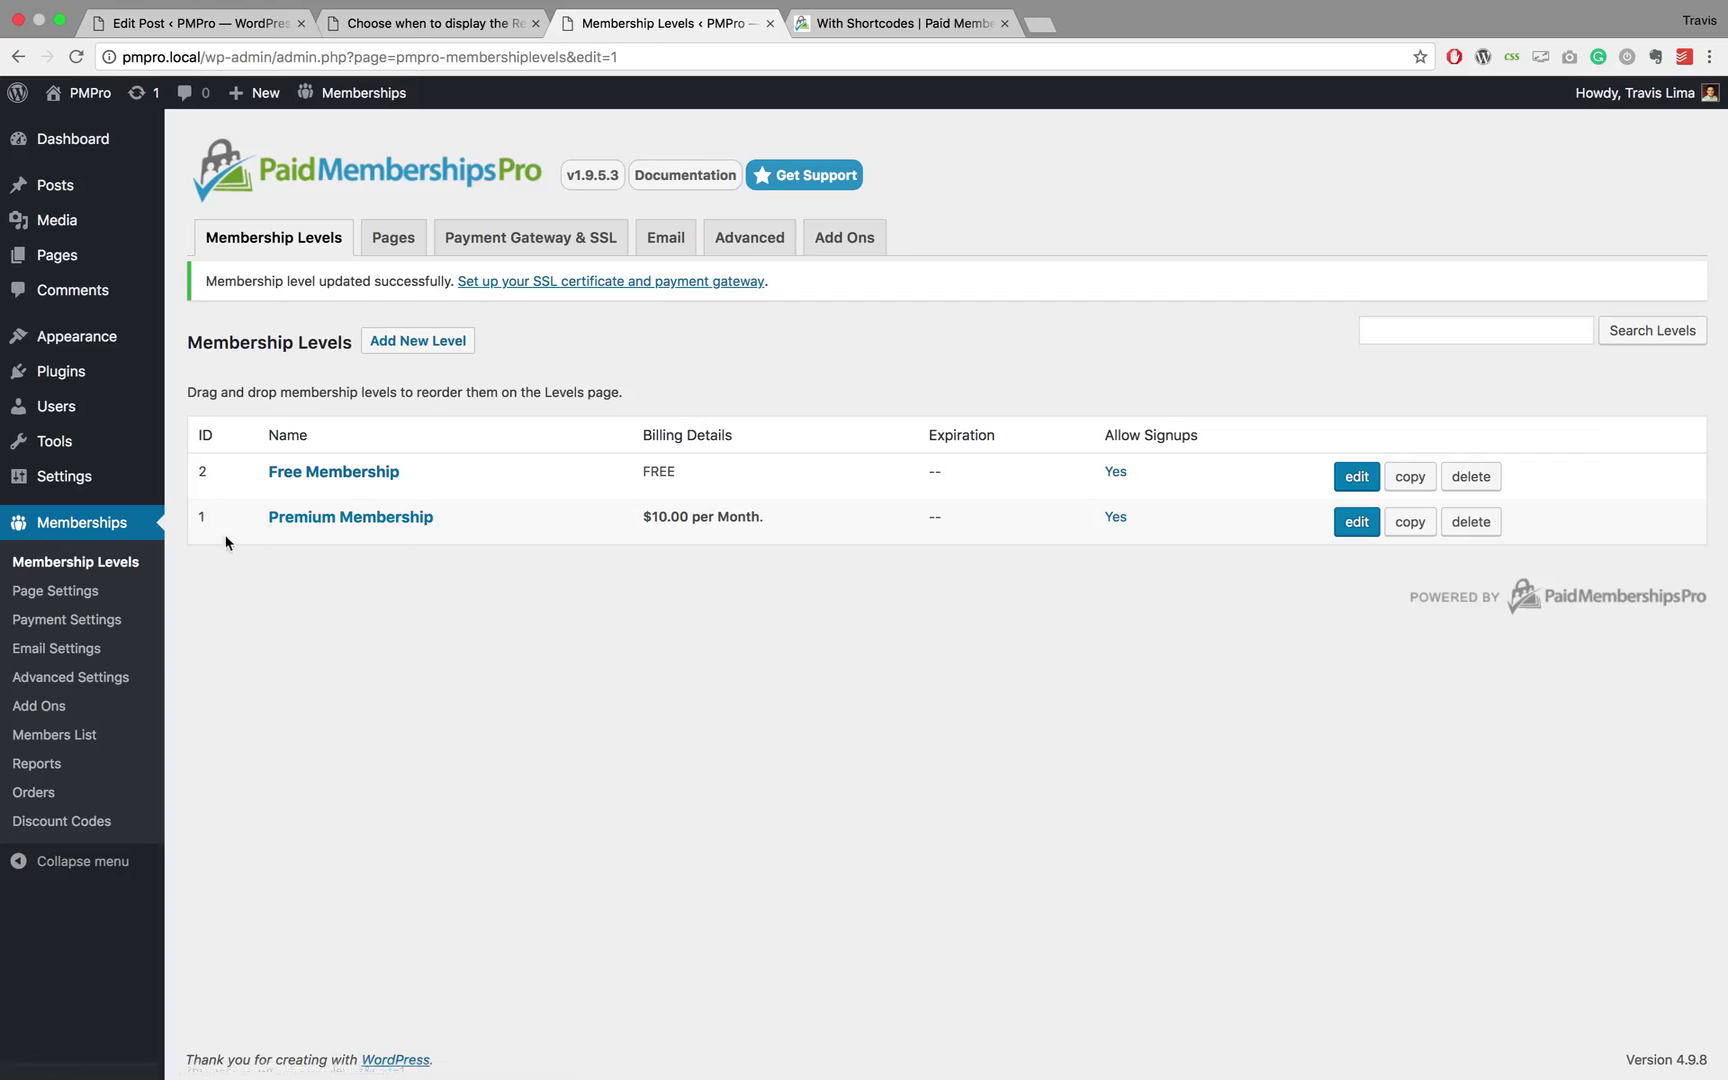
click(163, 22)
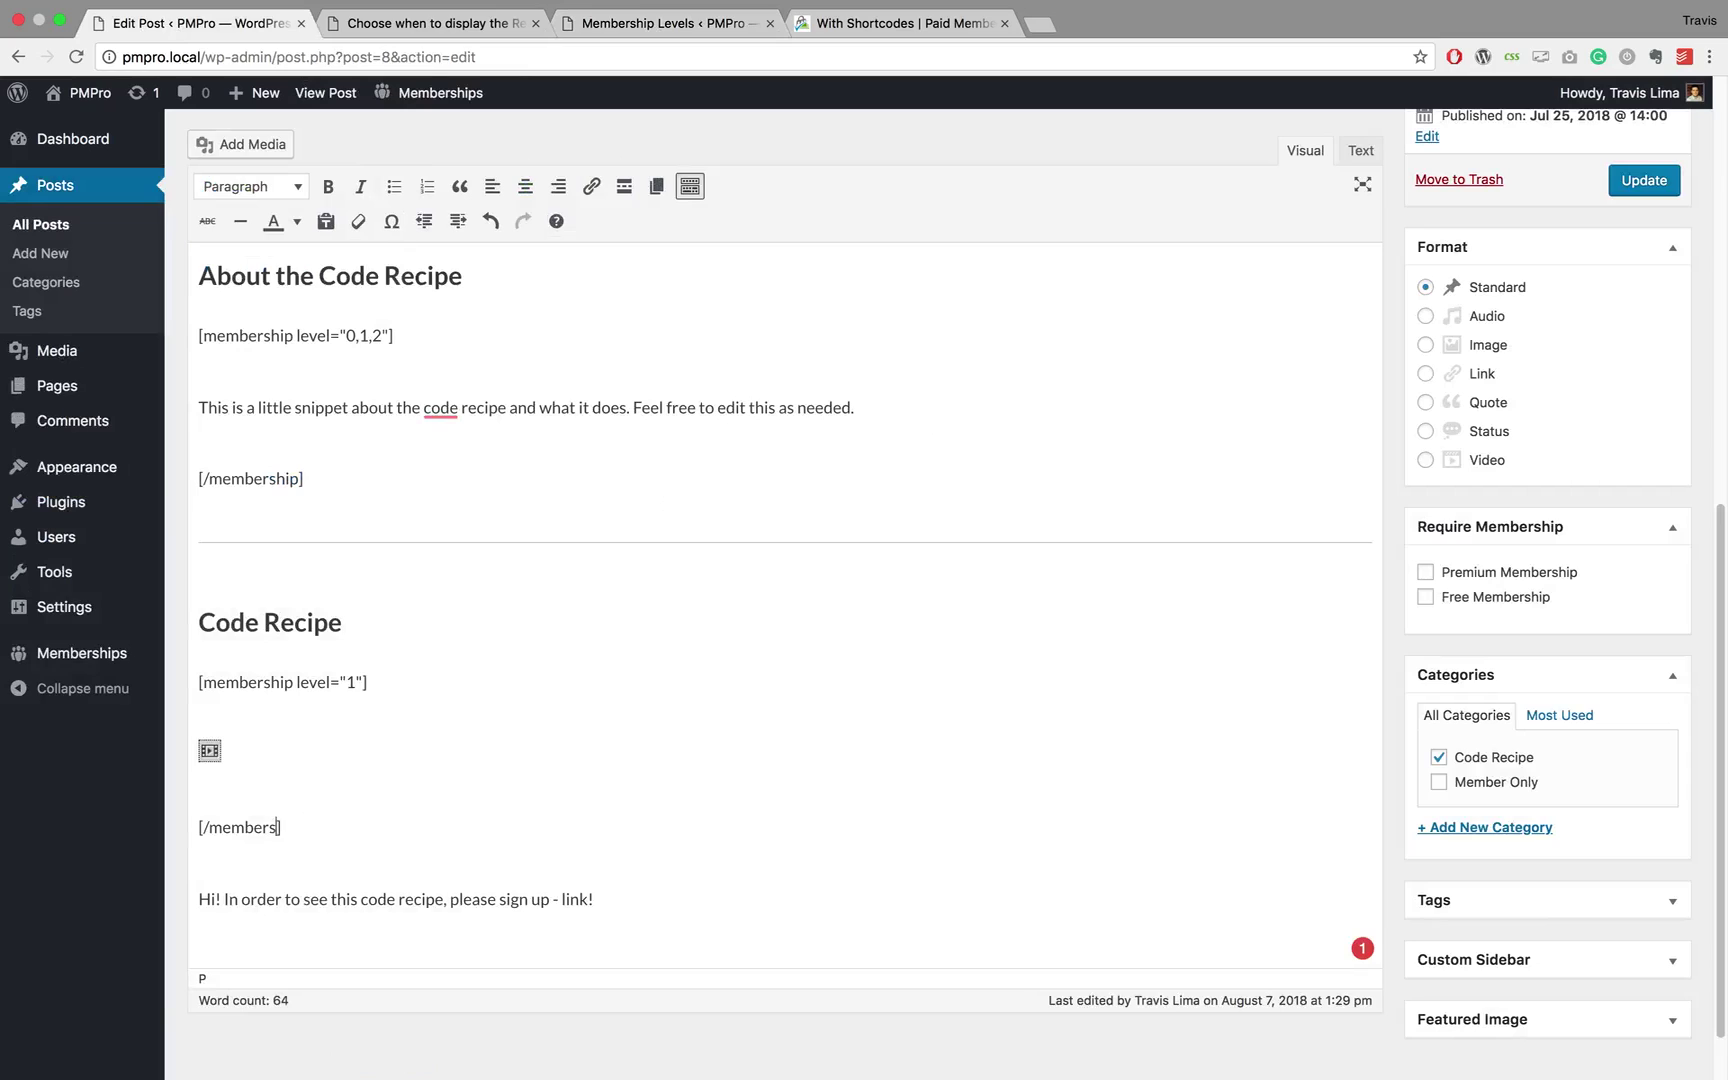
text(hip)
scroll(625, 703, down, 2)
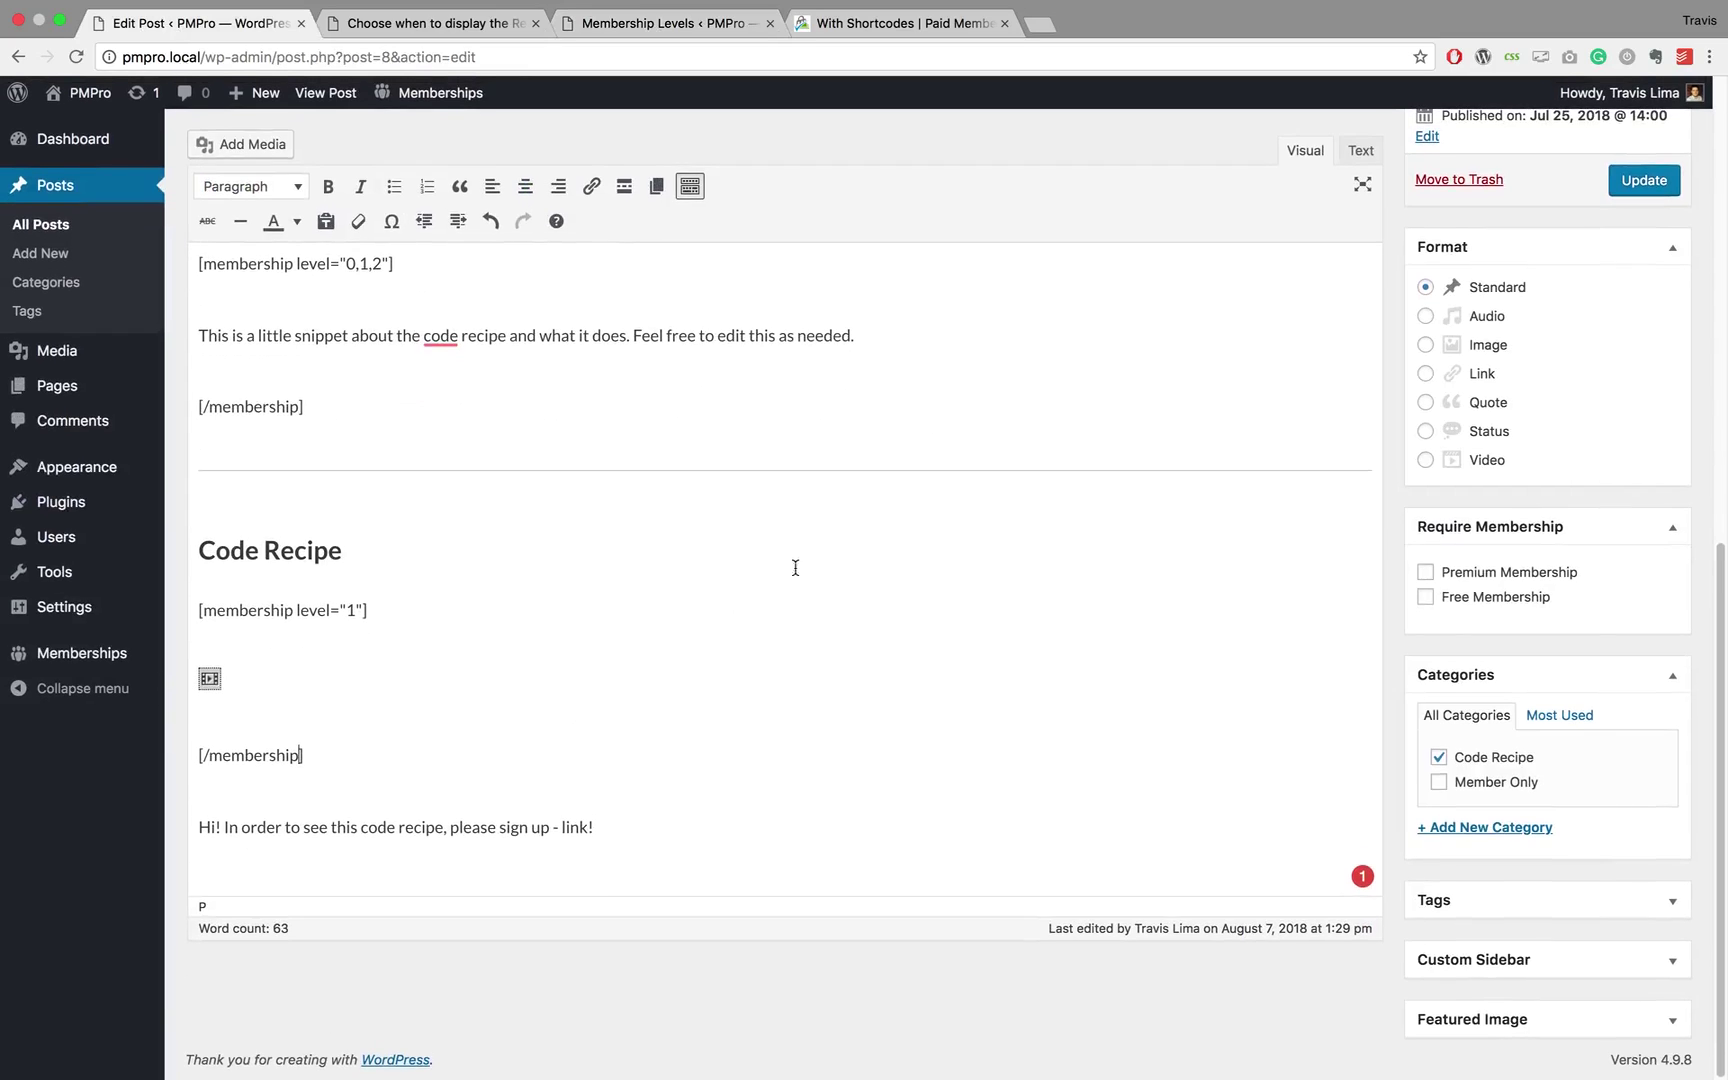
click(1643, 188)
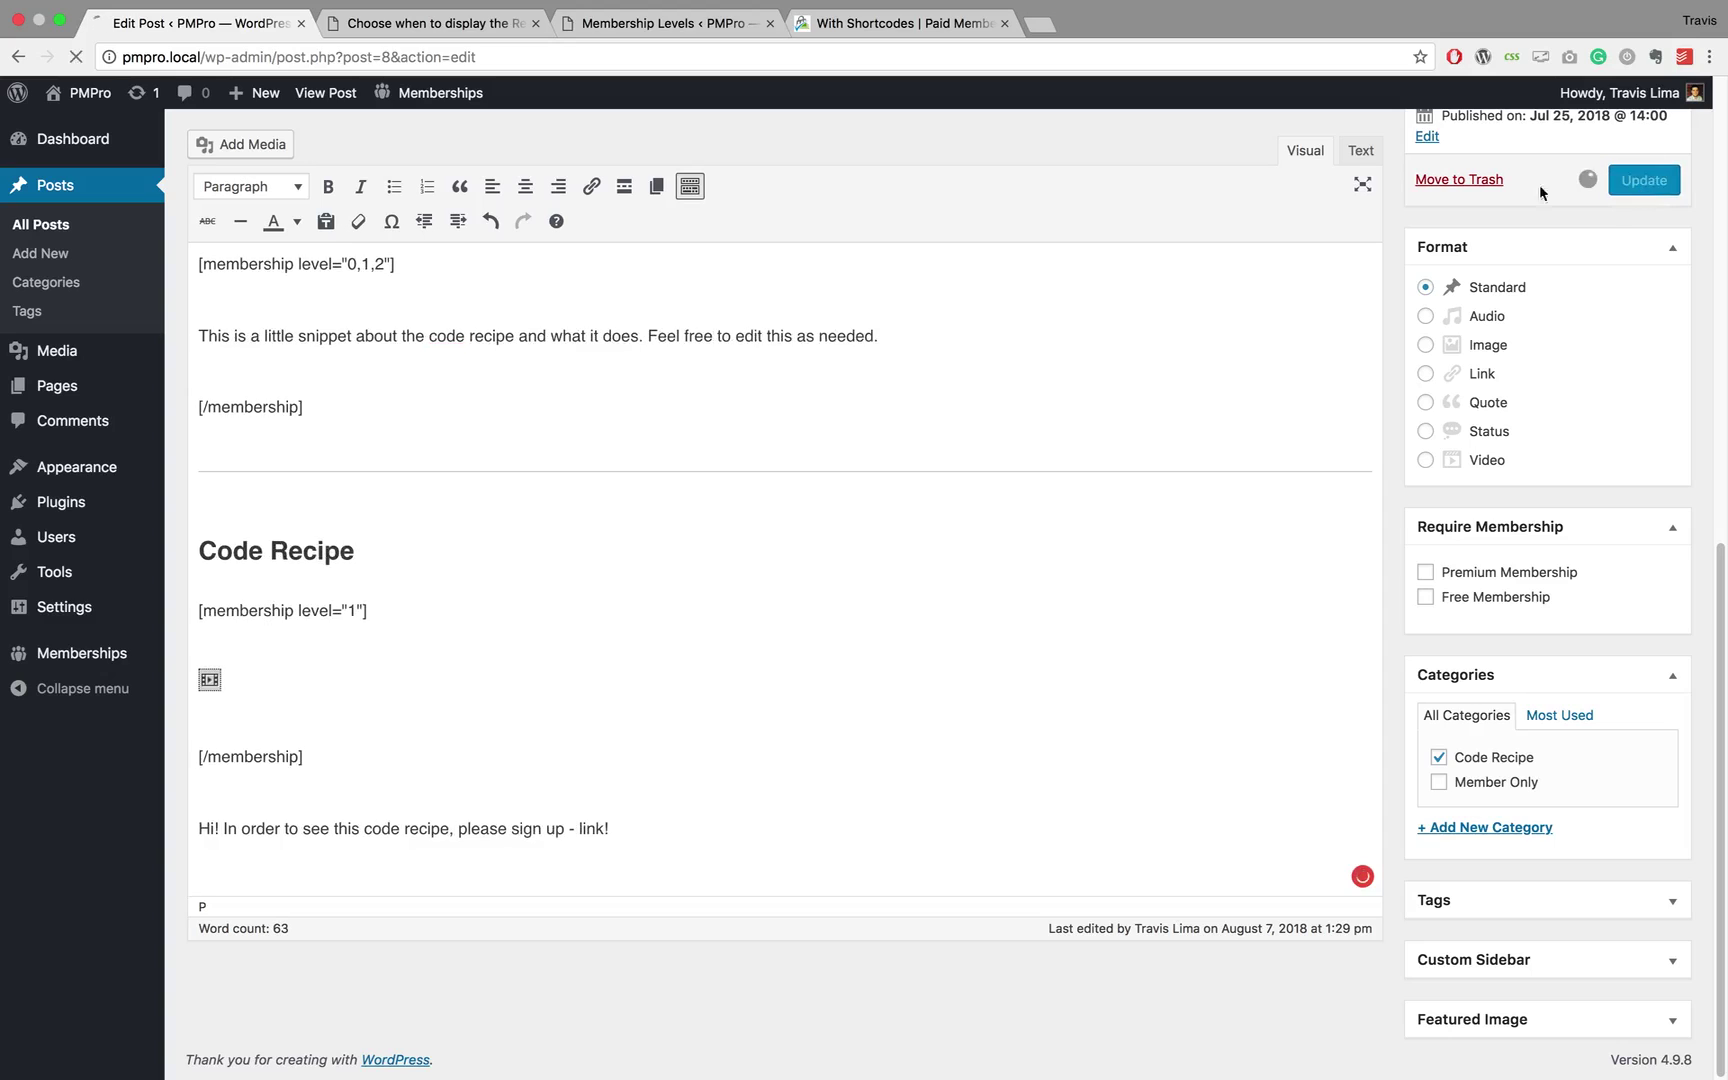
Step: Reload the viewed post and check what the Code Recipe section shows to a user without a membership
click(397, 21)
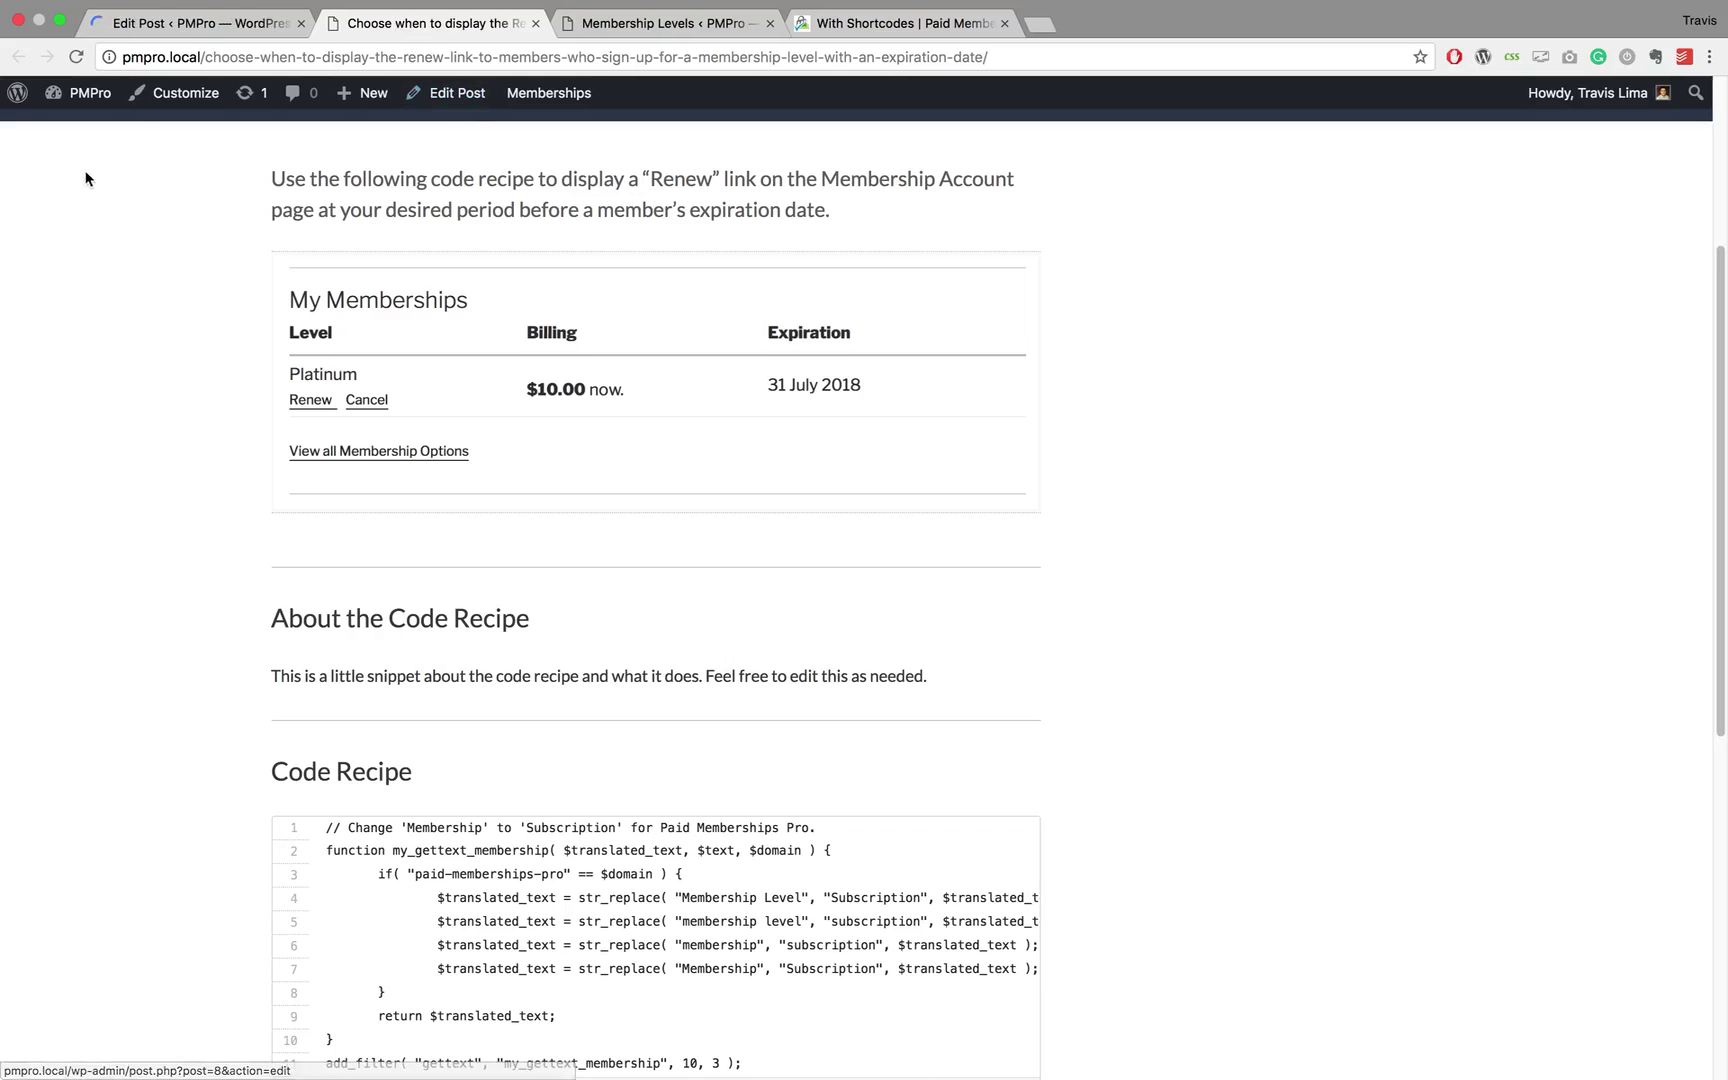
key(super+r)
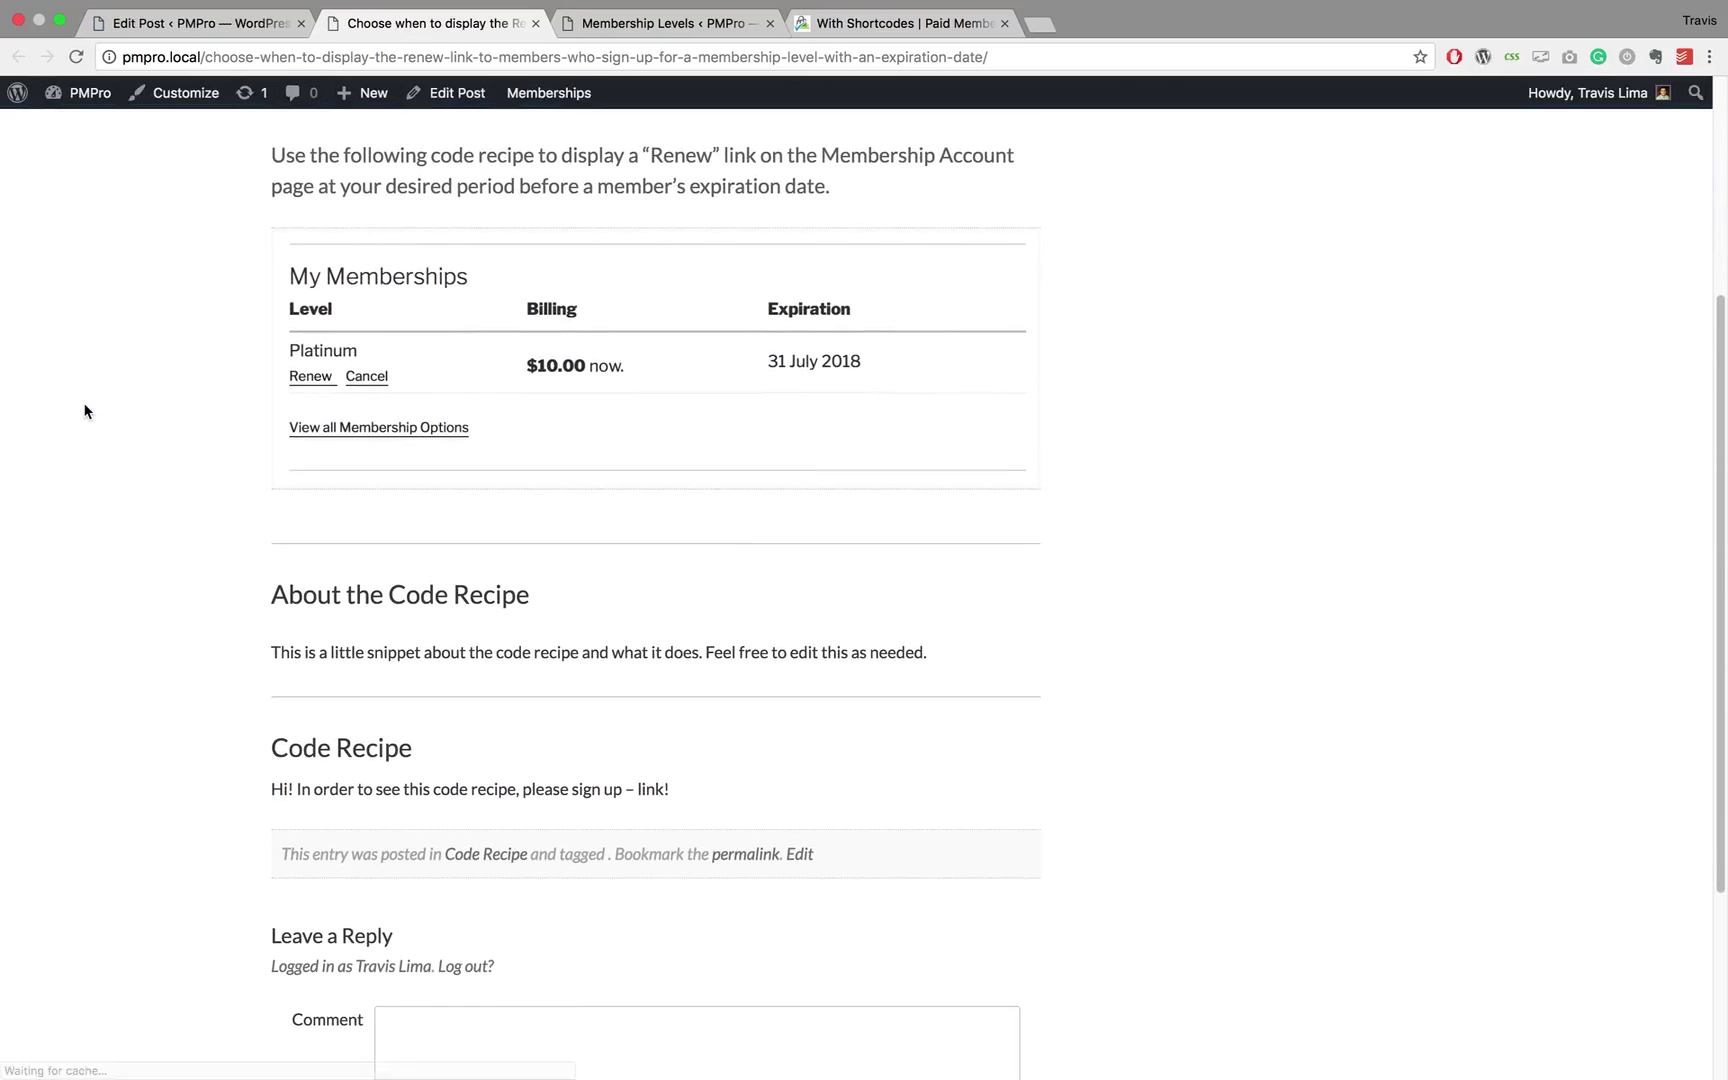
scroll(84, 410, down, 4)
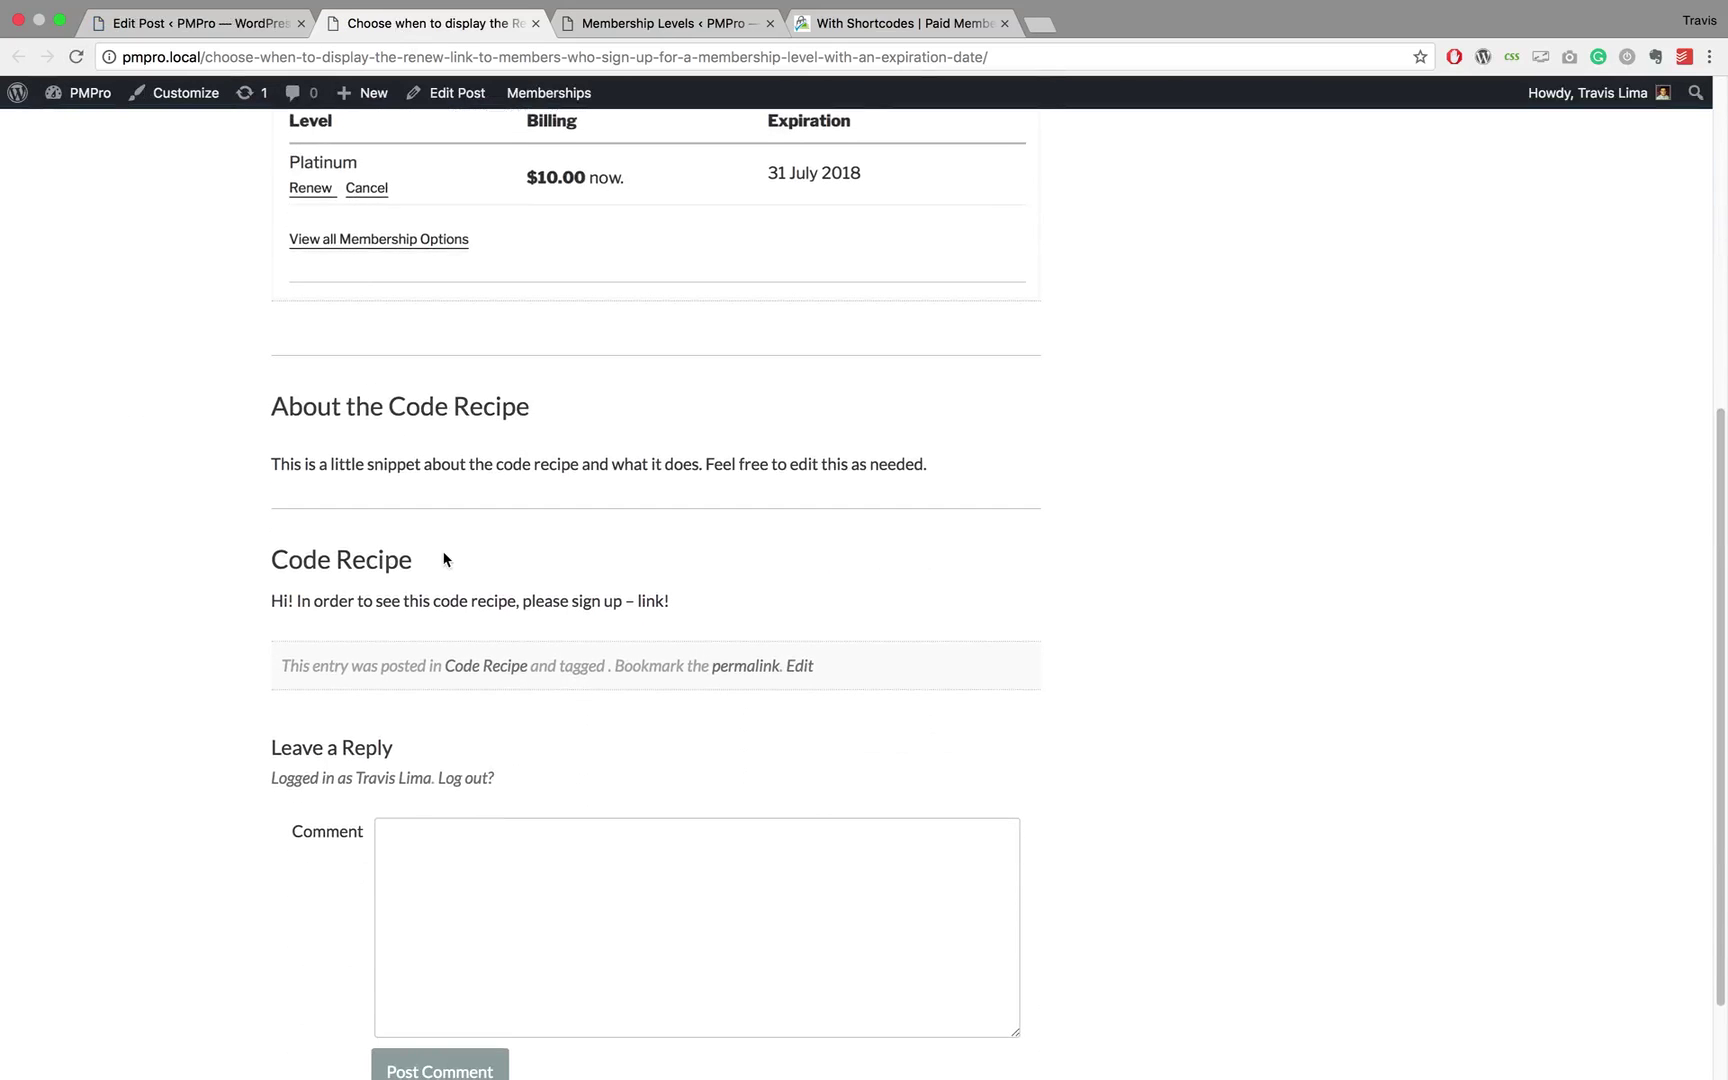
click(437, 565)
drag(437, 563, 274, 559)
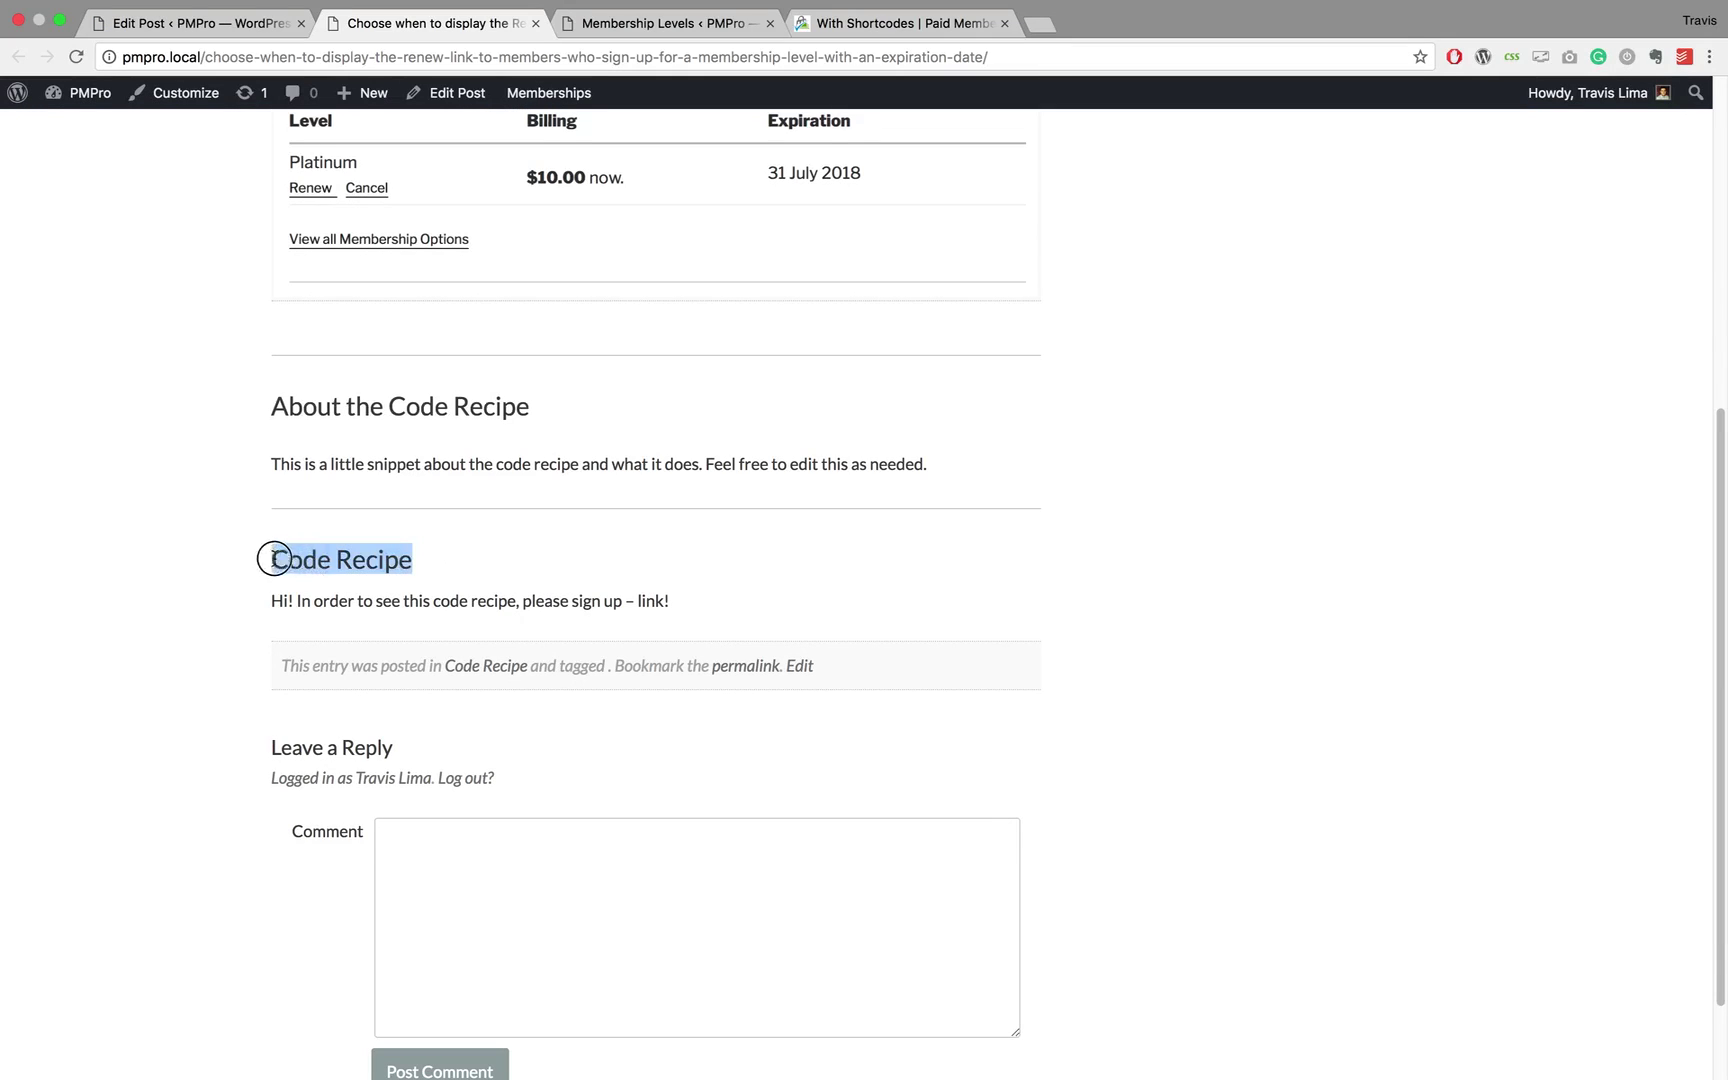
click(274, 559)
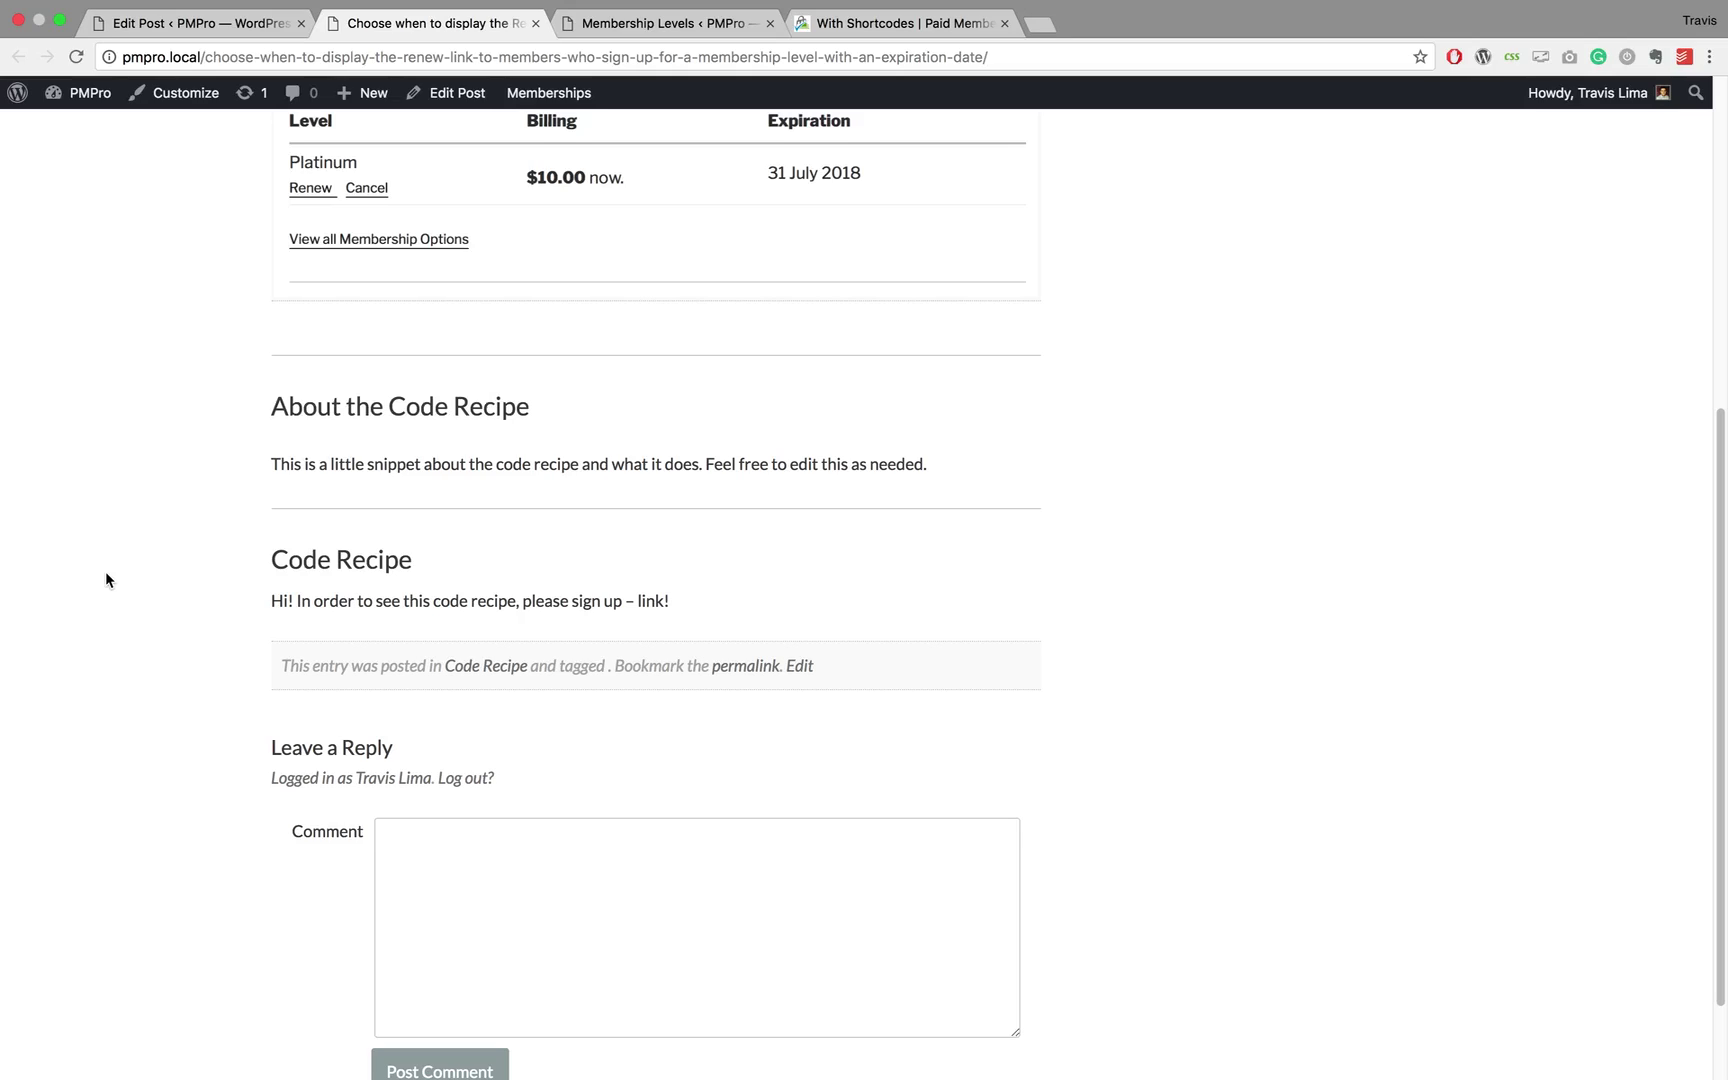
Step: Return to editing the post and insert [membership level="0"] on its own line above the sign-up message
click(197, 24)
scroll(297, 505, down, 3)
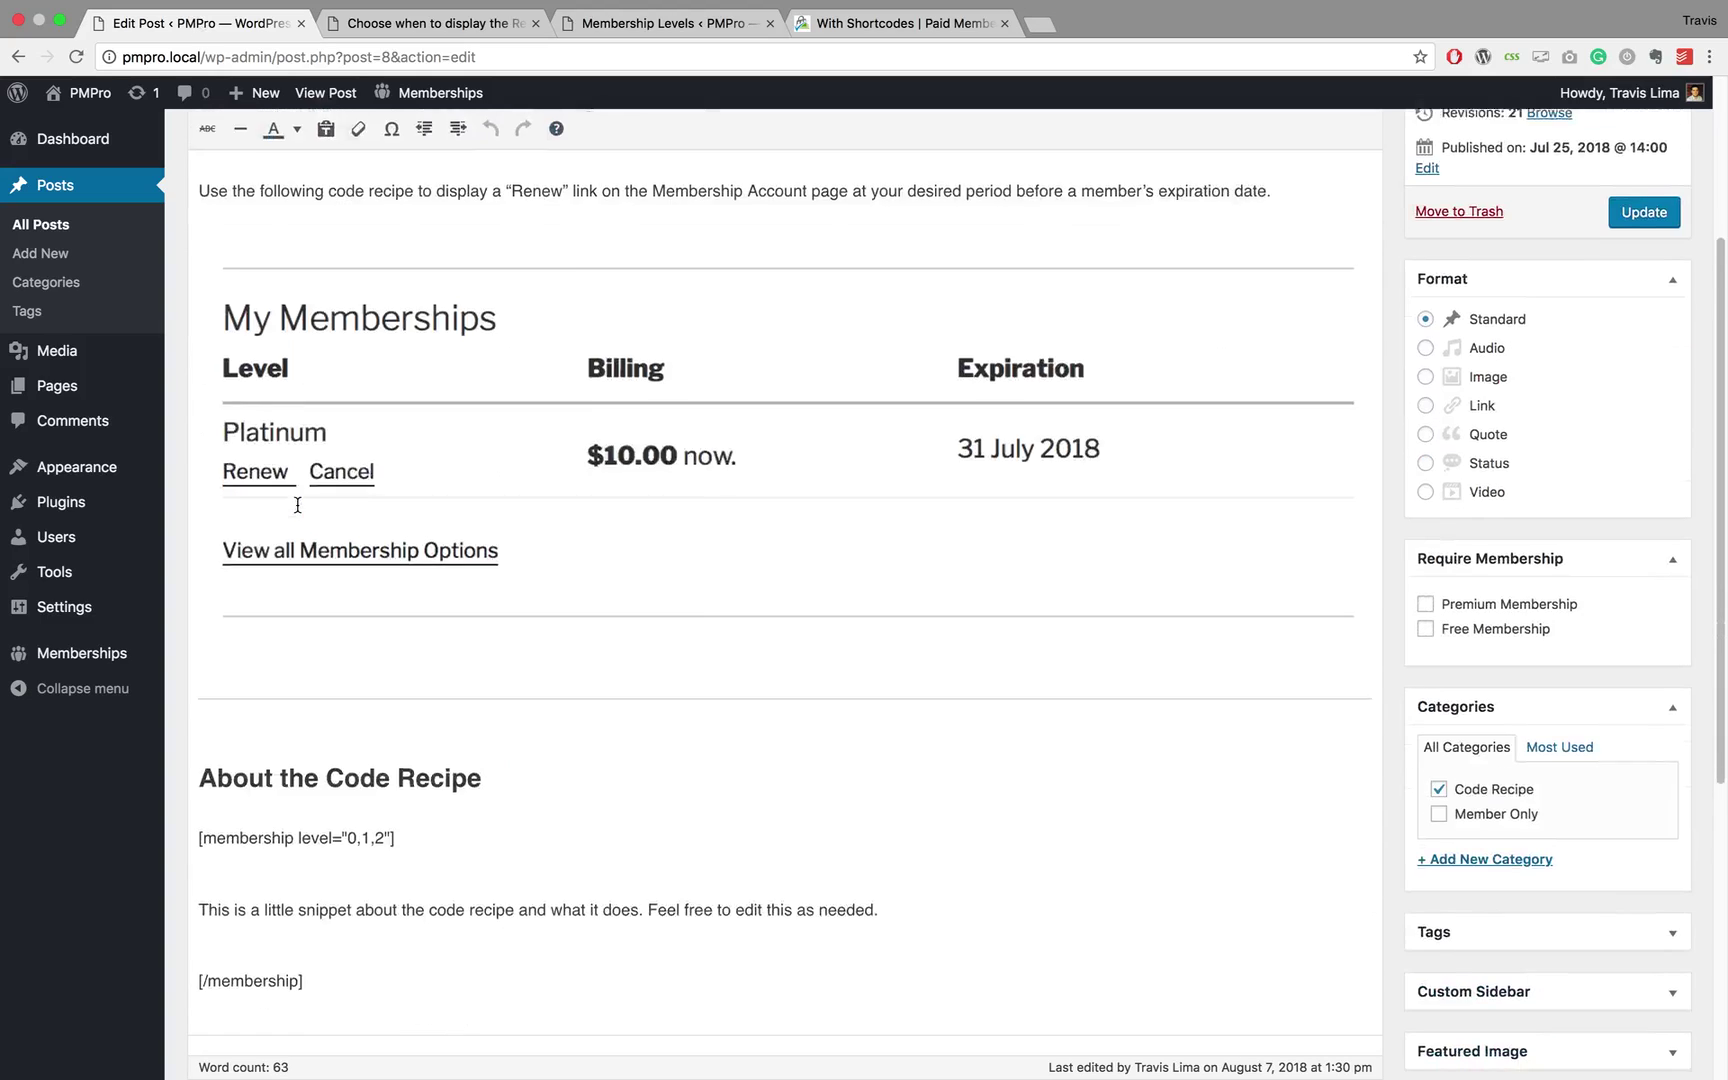
scroll(297, 505, down, 6)
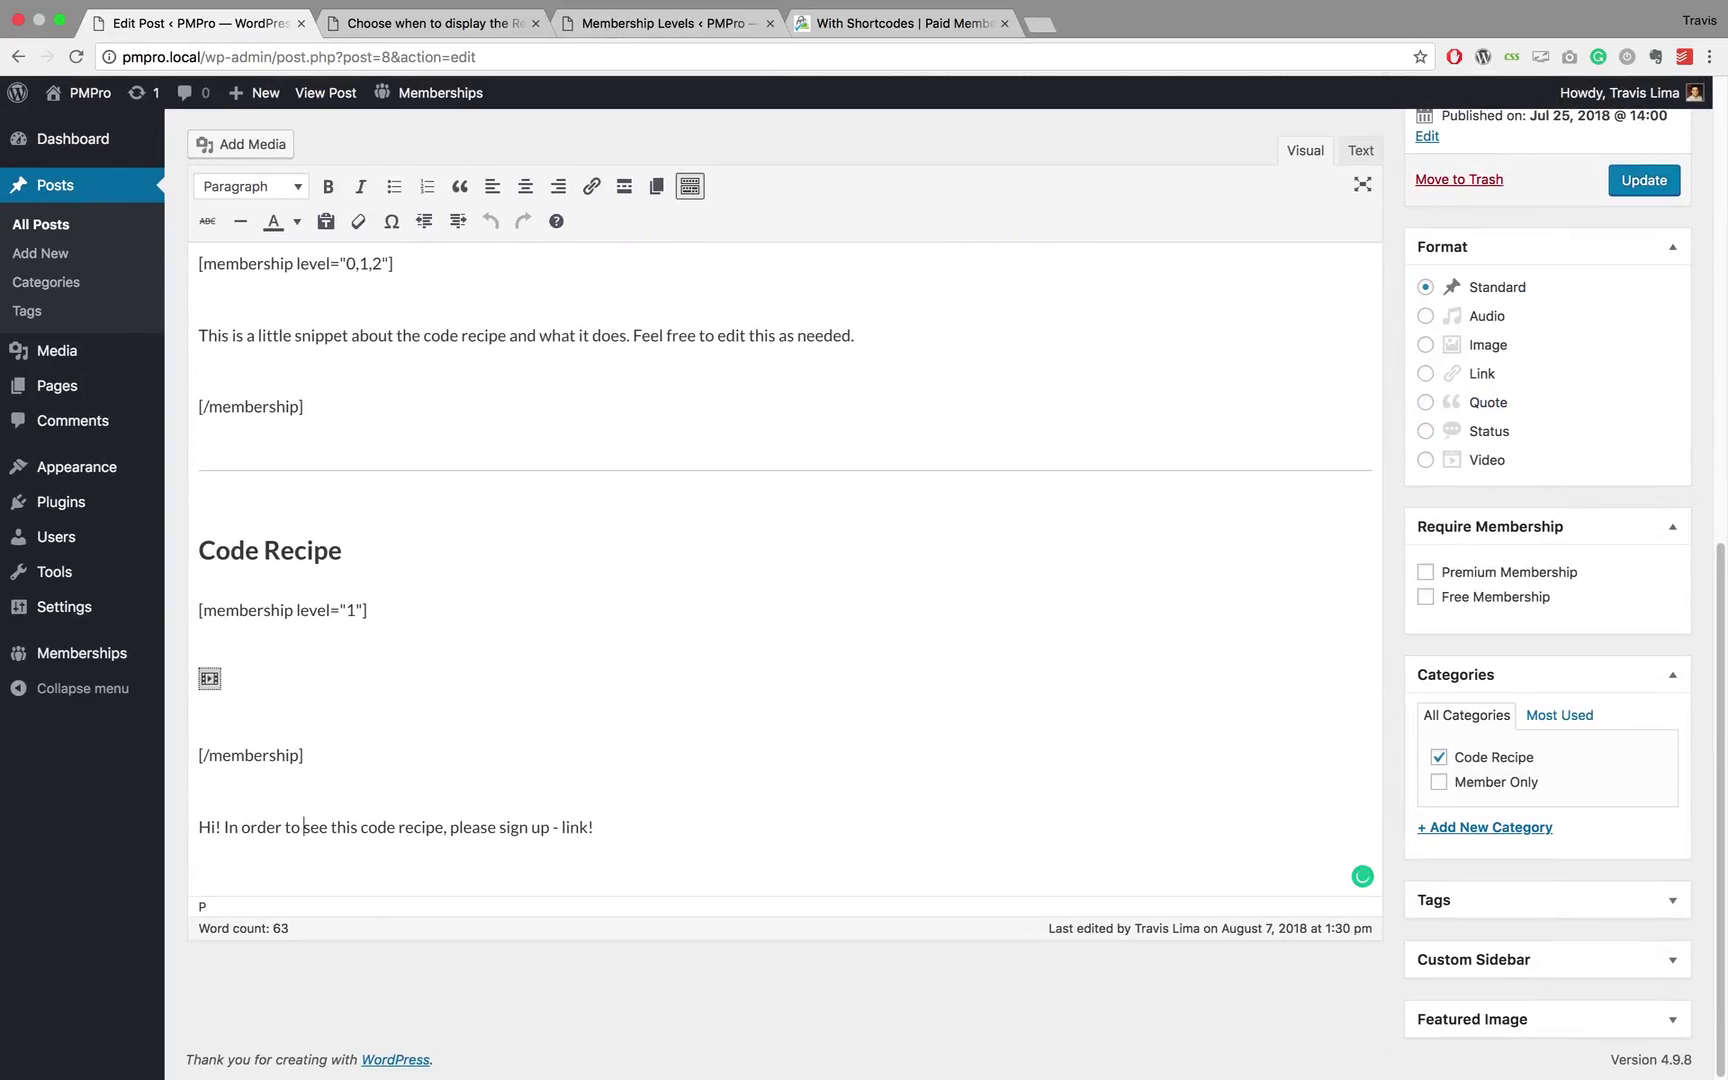
click(348, 765)
key(Return)
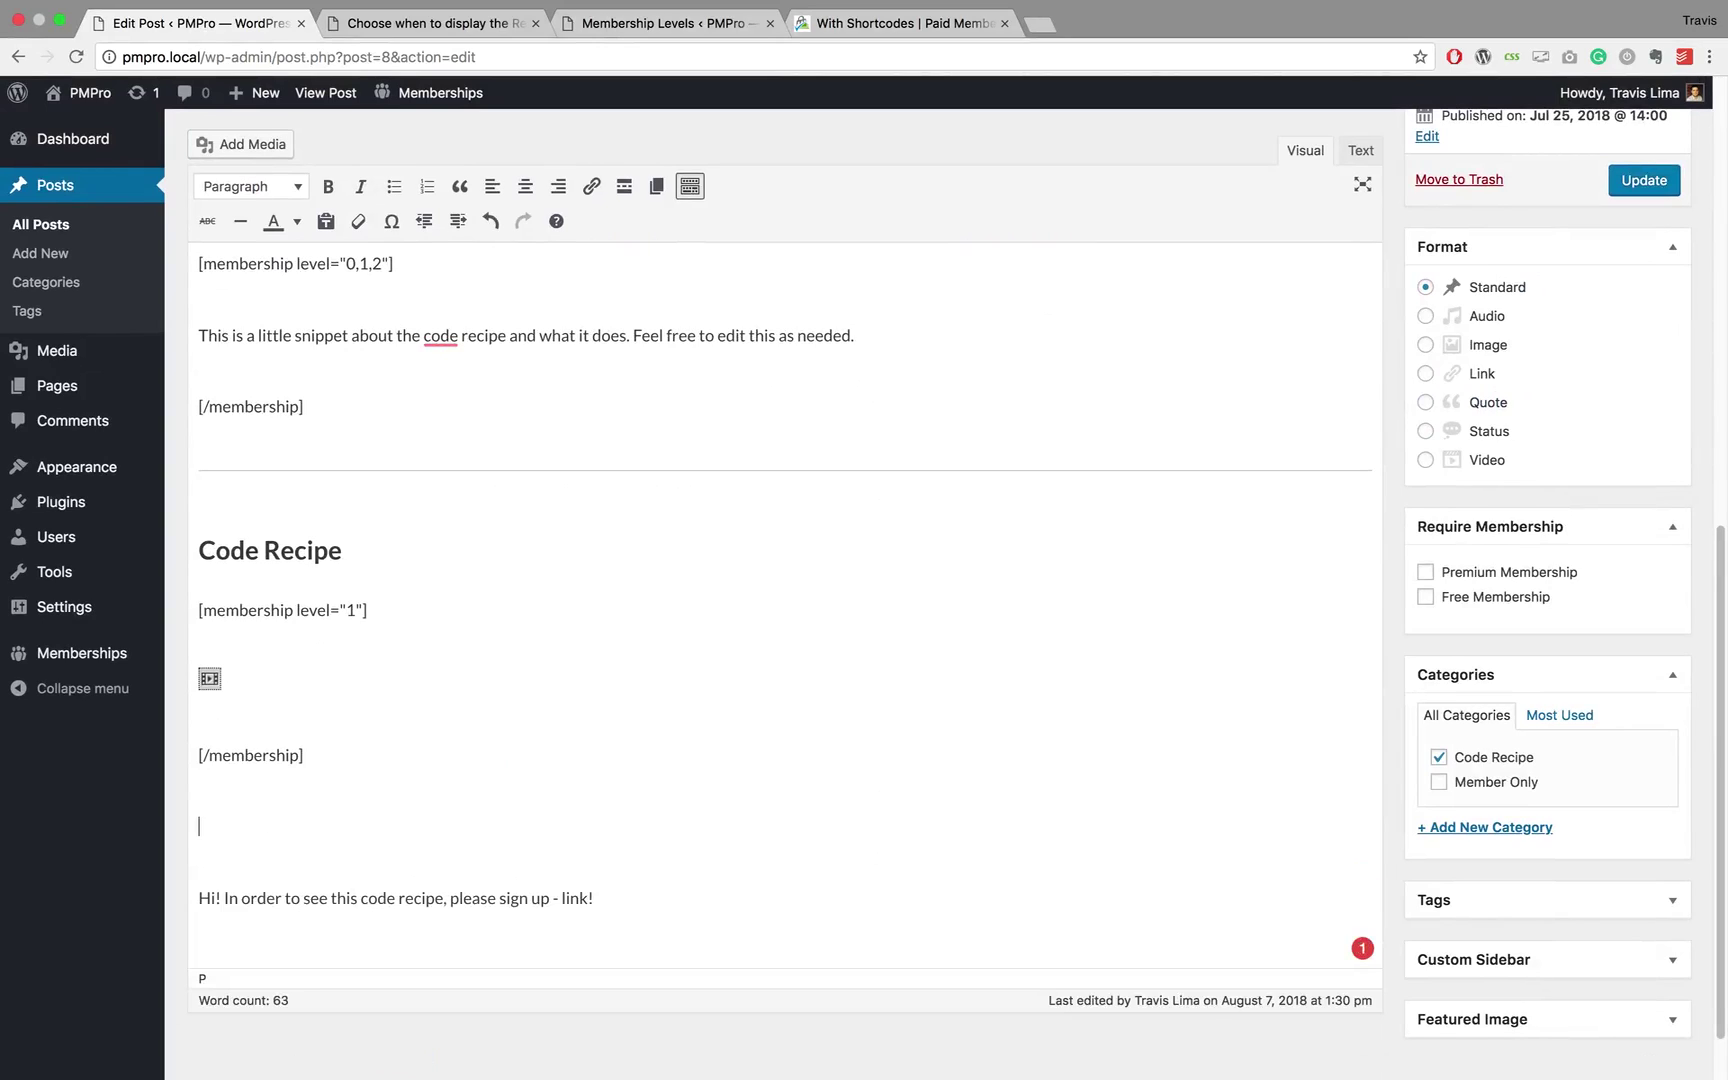
text([membership)
text( lec)
text(el)
text(-)
key(BackSpace)
text(=)
text("")
text(0)
key(BackSpace)
text(0)
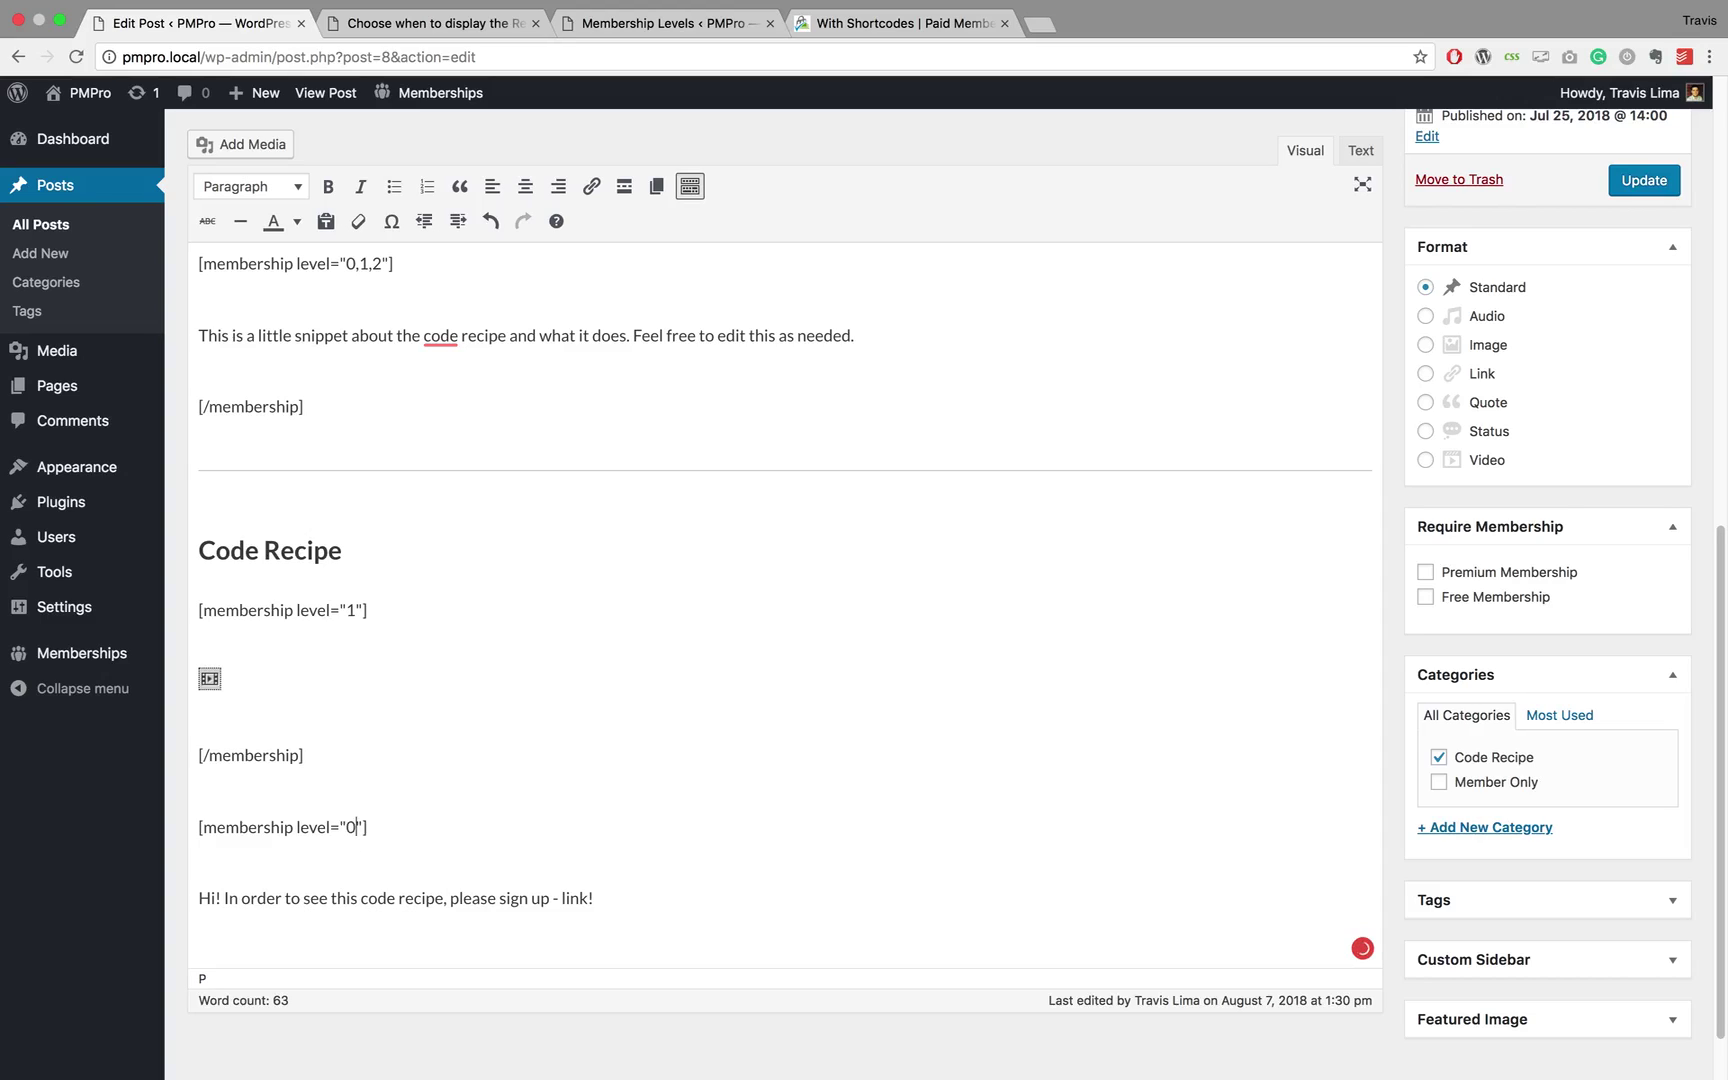
Step: Close the level 0 block with [/membership] below the sign-up message and update the post
click(657, 895)
key(Return)
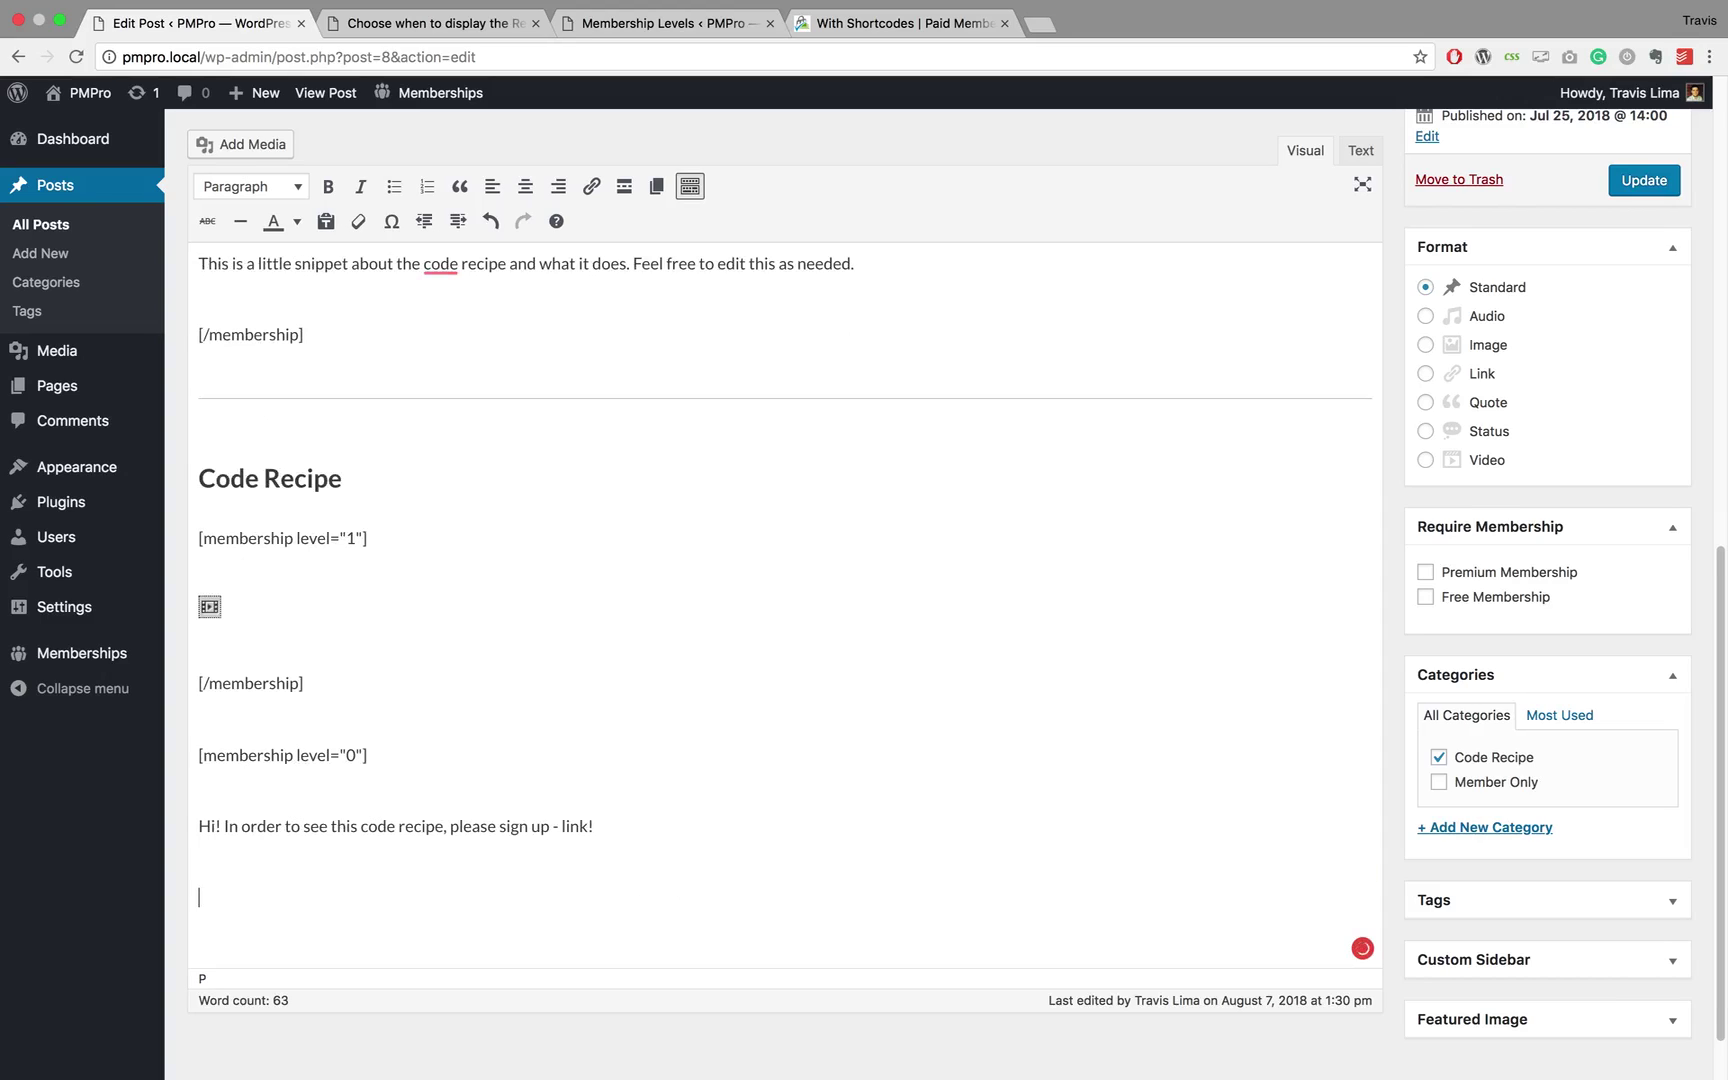
text([/membership)
click(1645, 182)
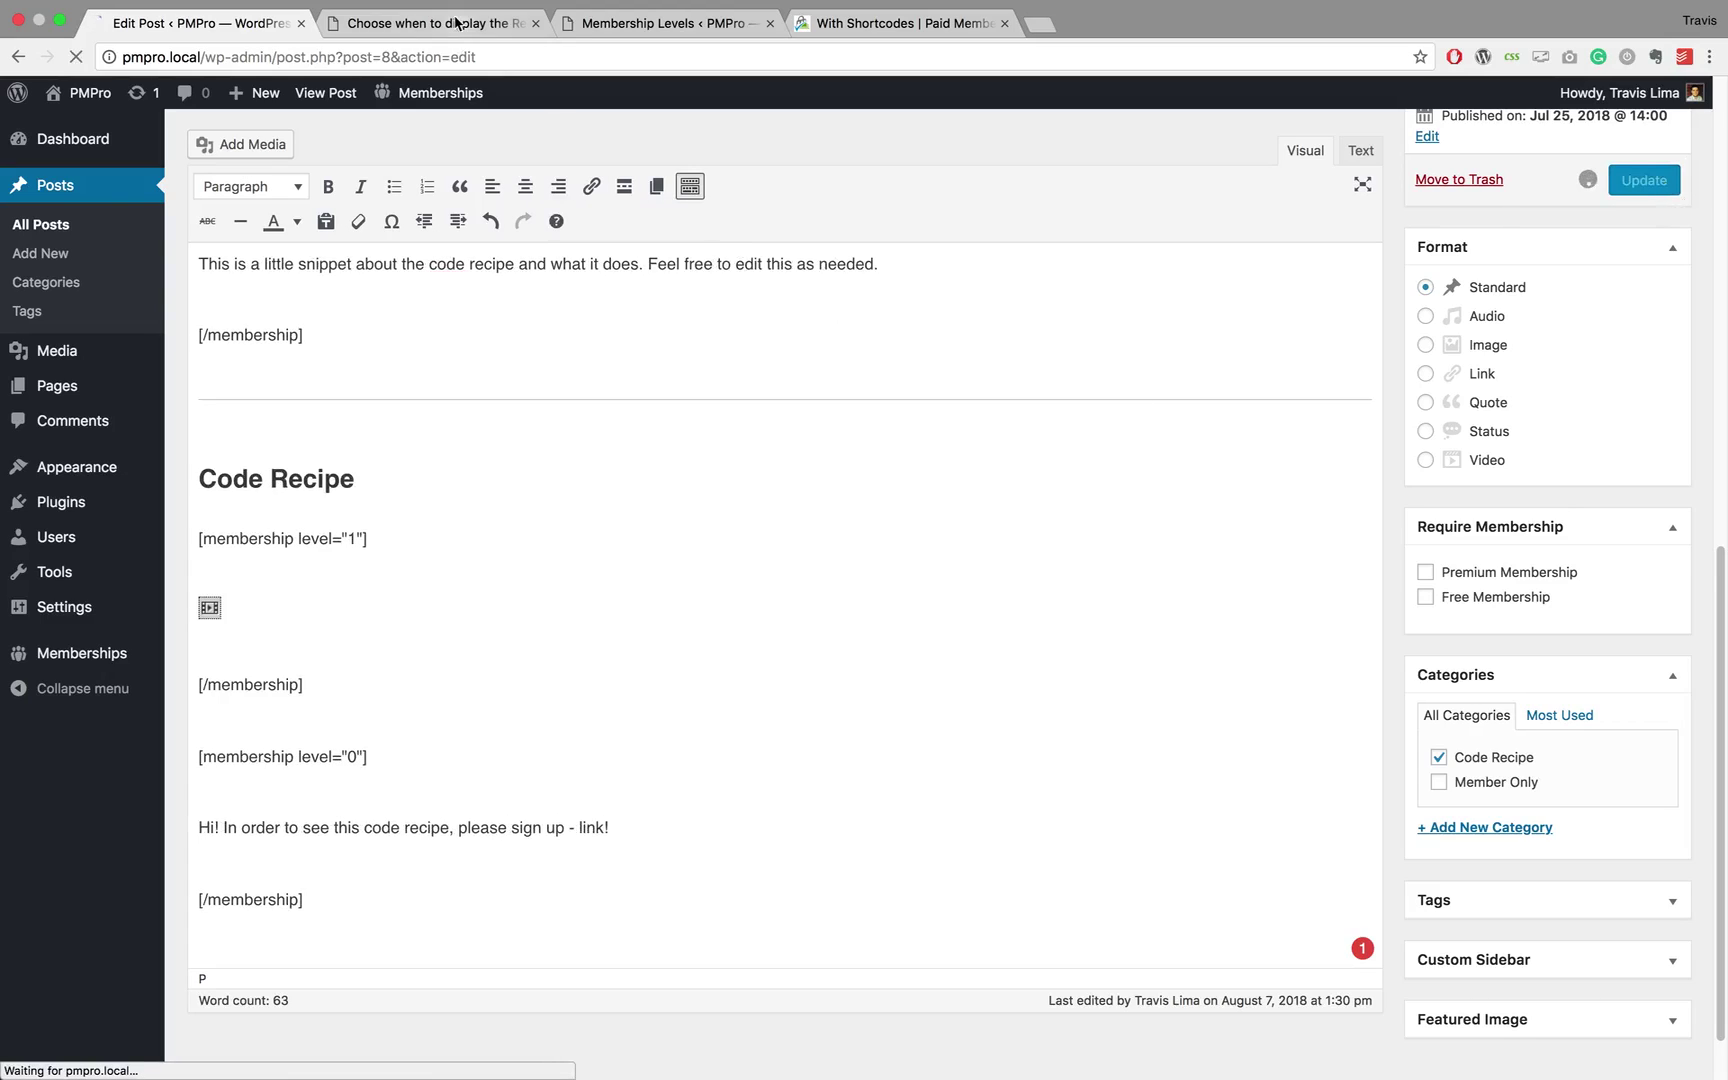
Step: Reload the viewed post and check the sign-up message under Code Recipe
click(456, 22)
scroll(40, 506, down, 1)
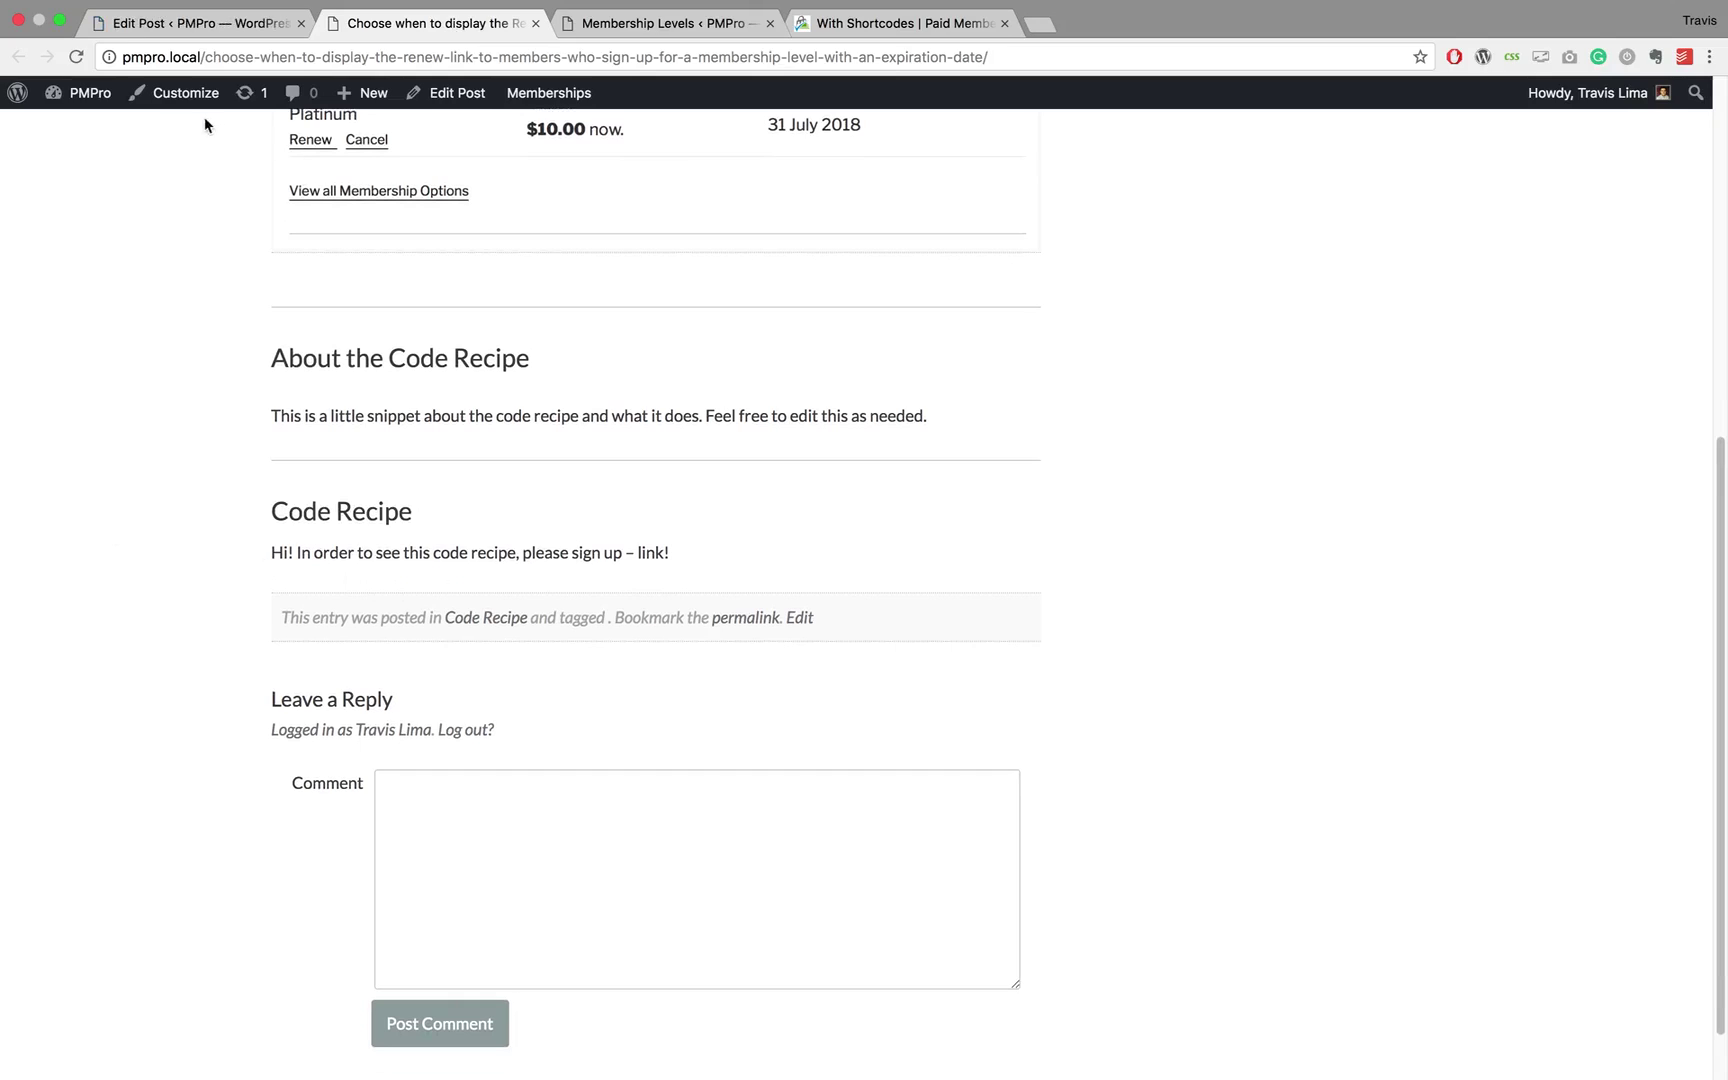
click(76, 58)
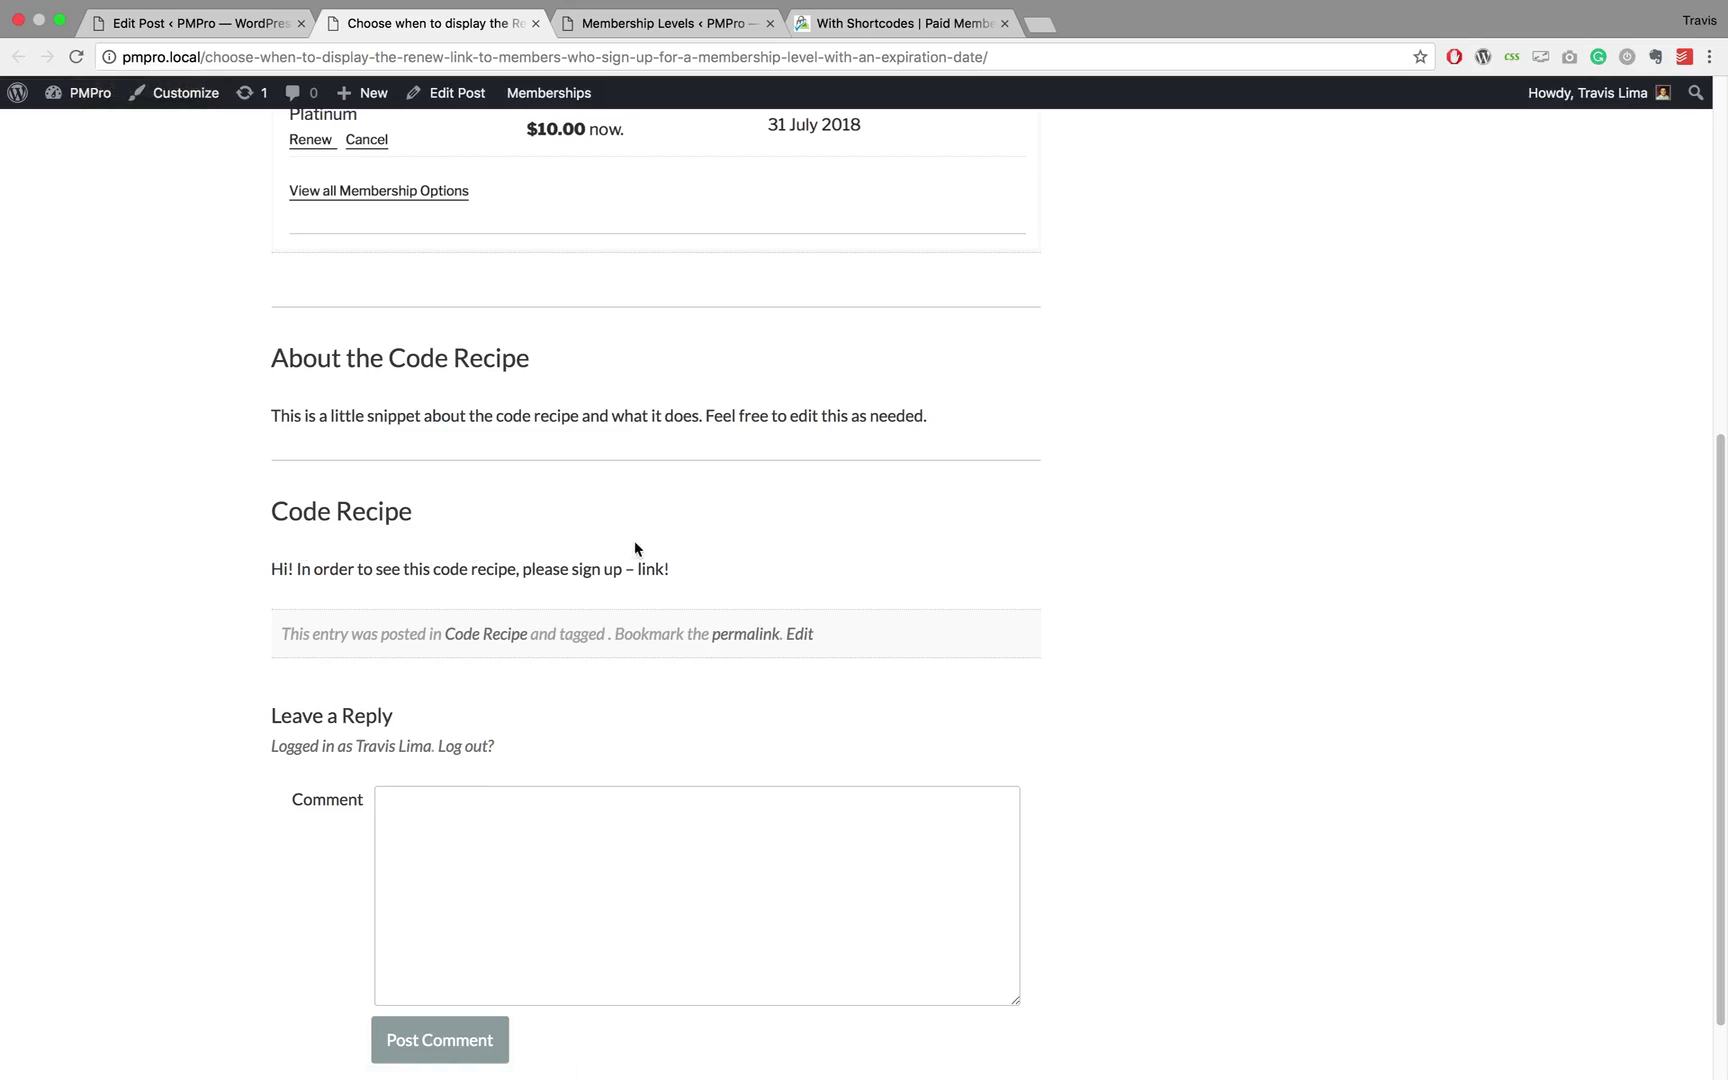
Step: Edit the admin user's profile, set the current membership level to Premium Membership, and update the profile
click(179, 23)
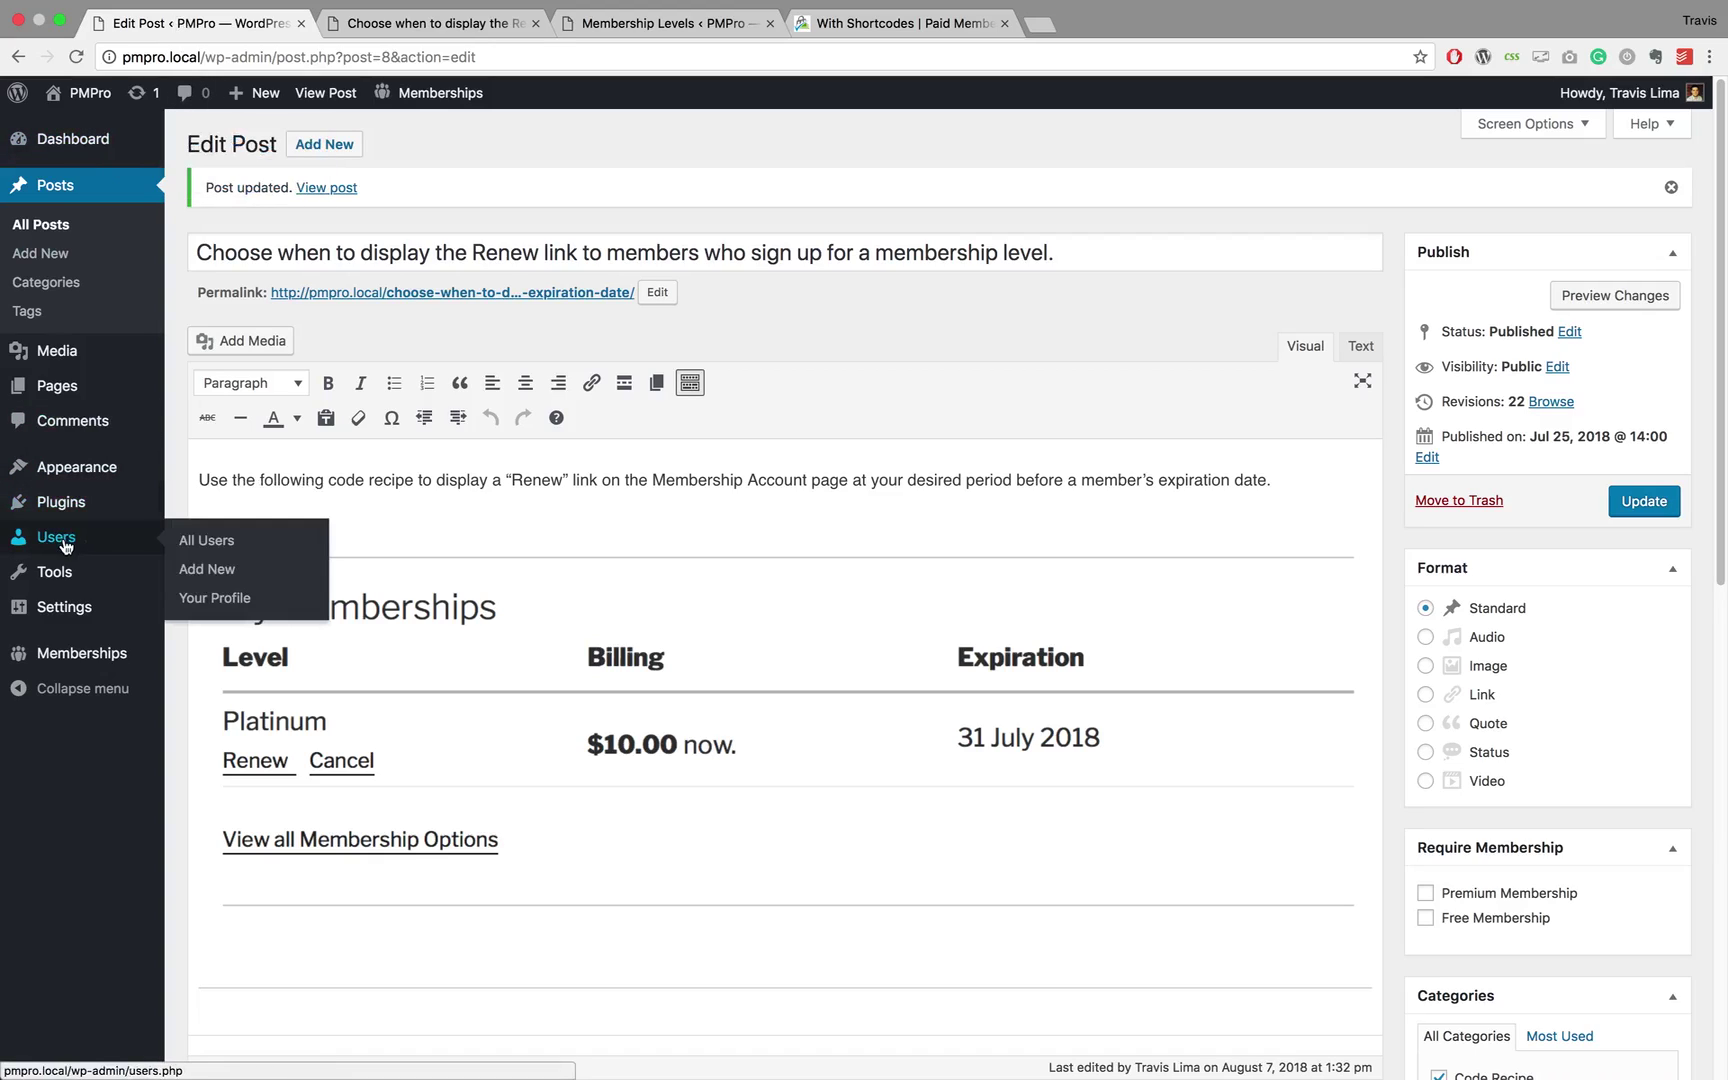
click(226, 549)
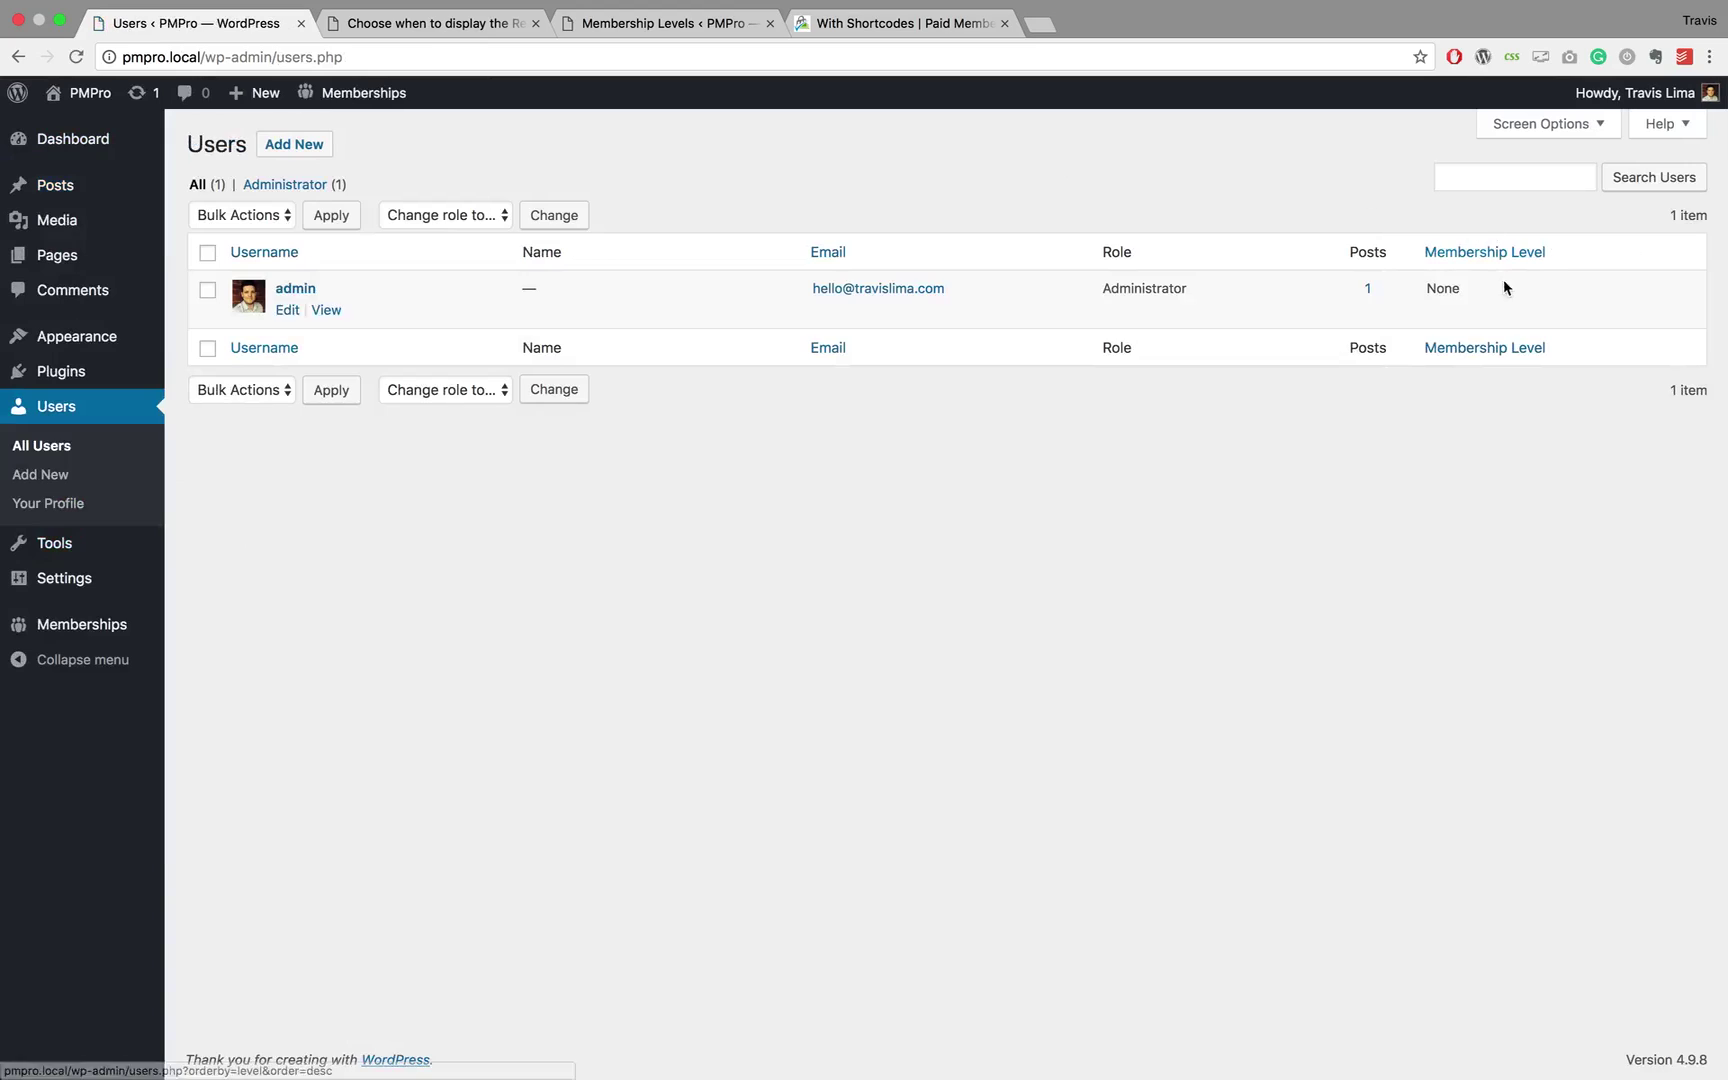
click(287, 311)
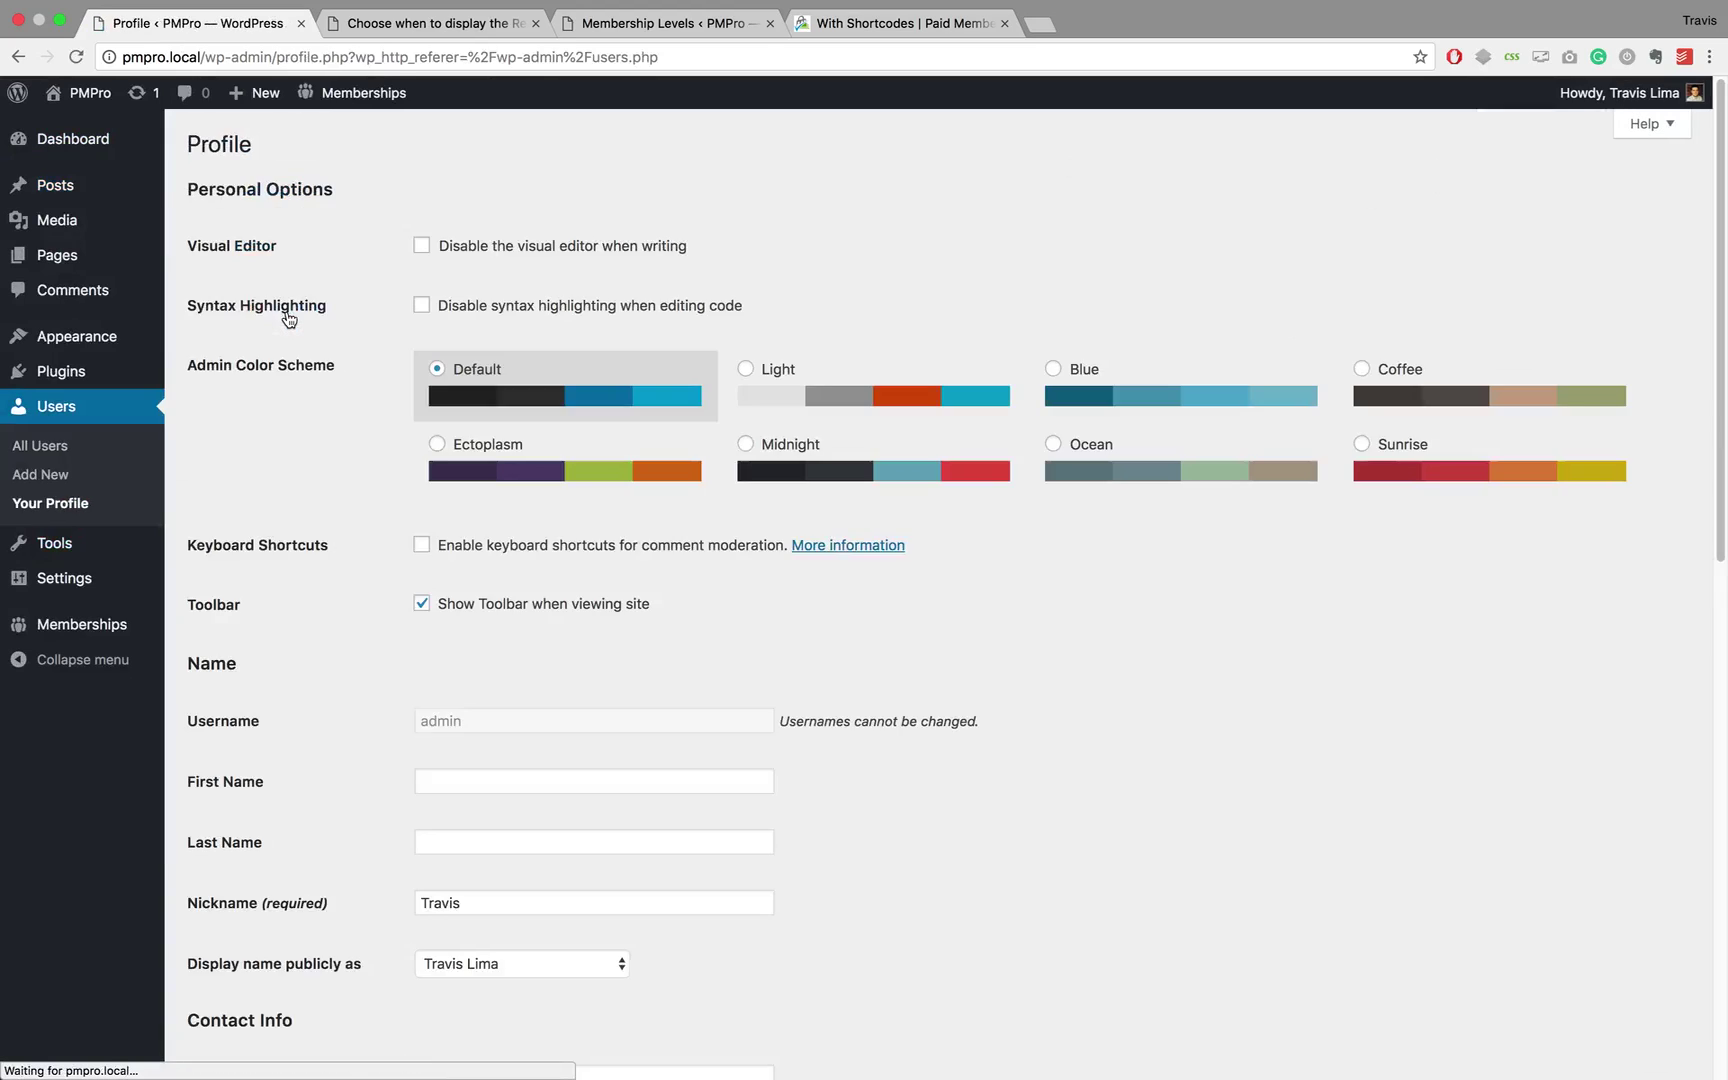
scroll(315, 639, down, 10)
scroll(306, 693, down, 2)
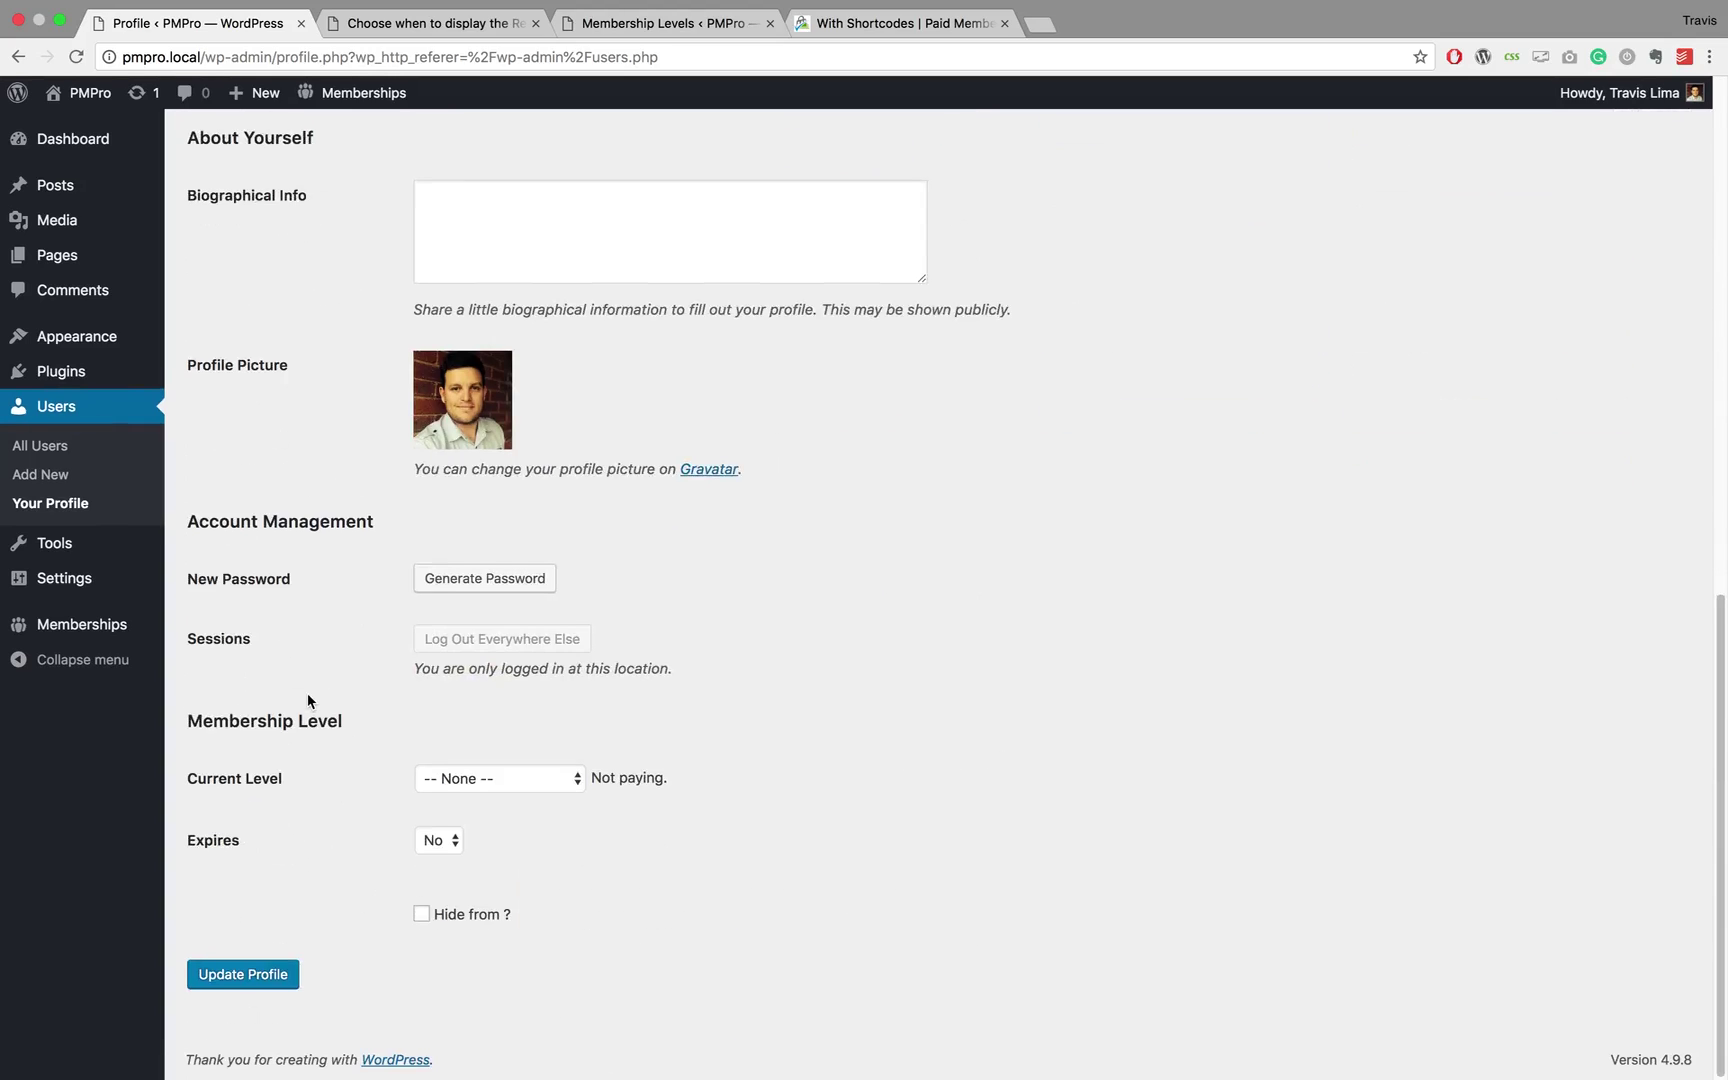
click(470, 779)
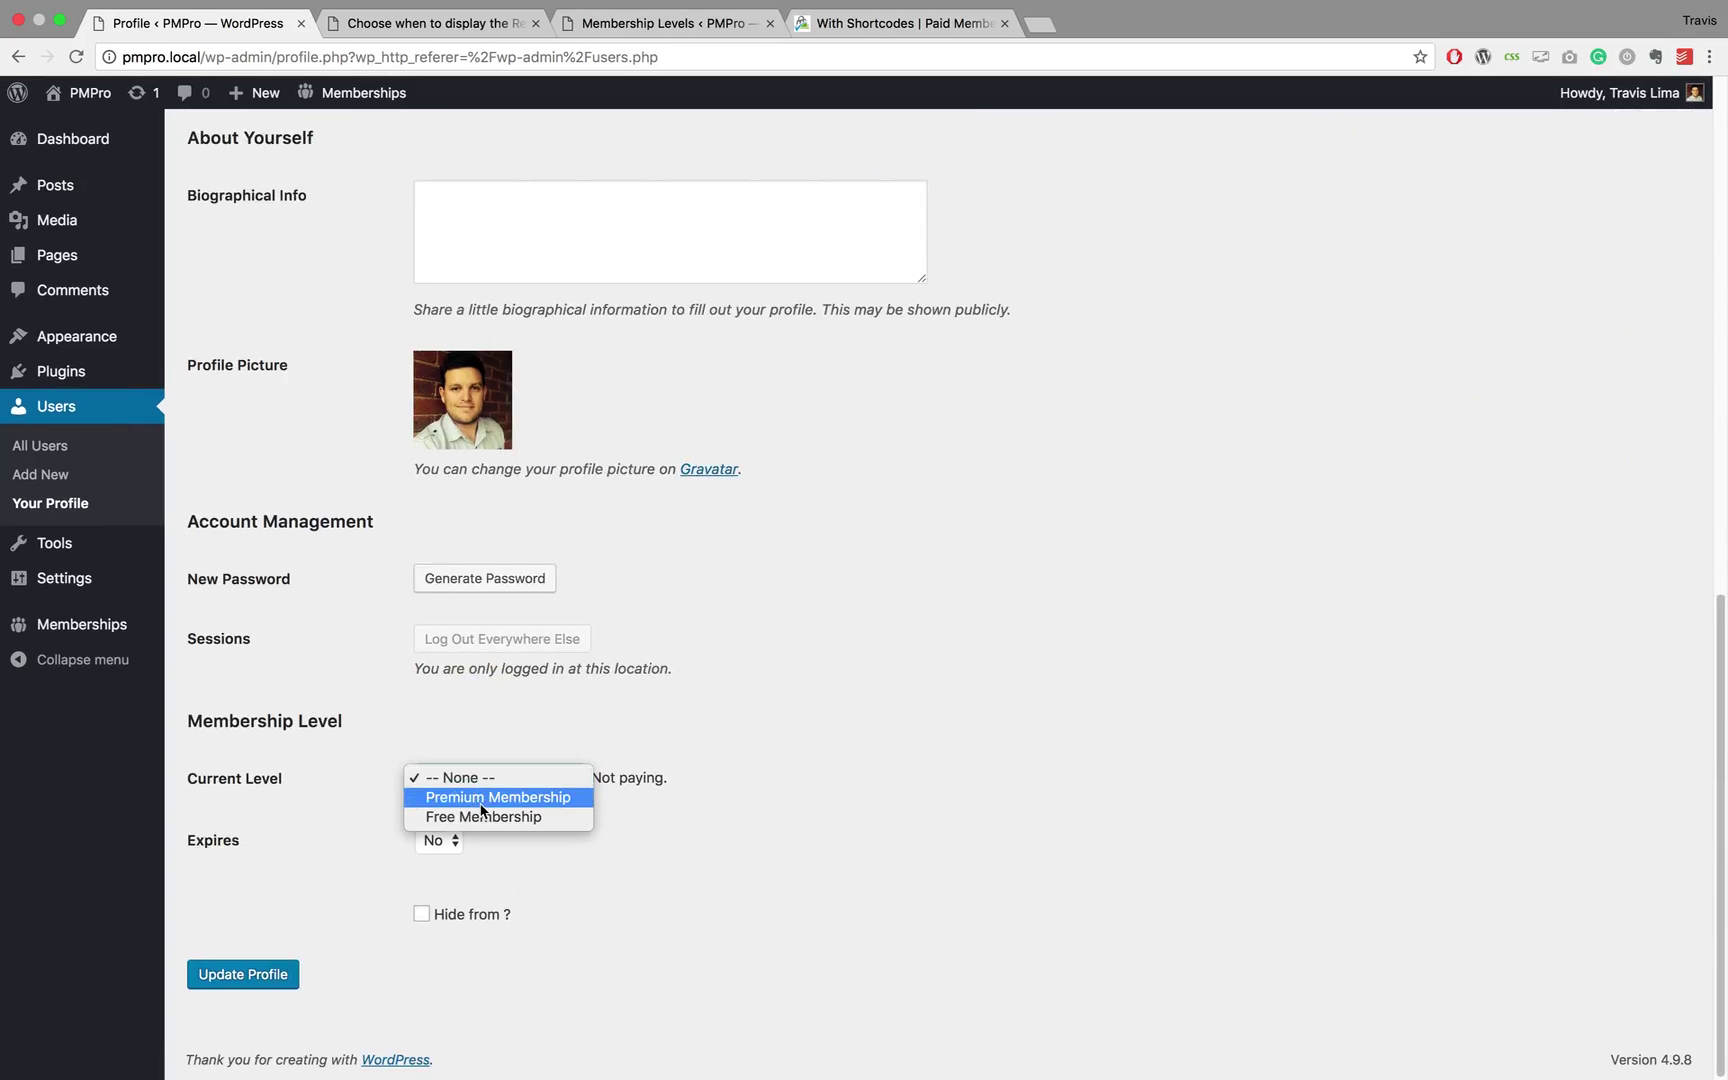
click(476, 796)
scroll(232, 950, down, 3)
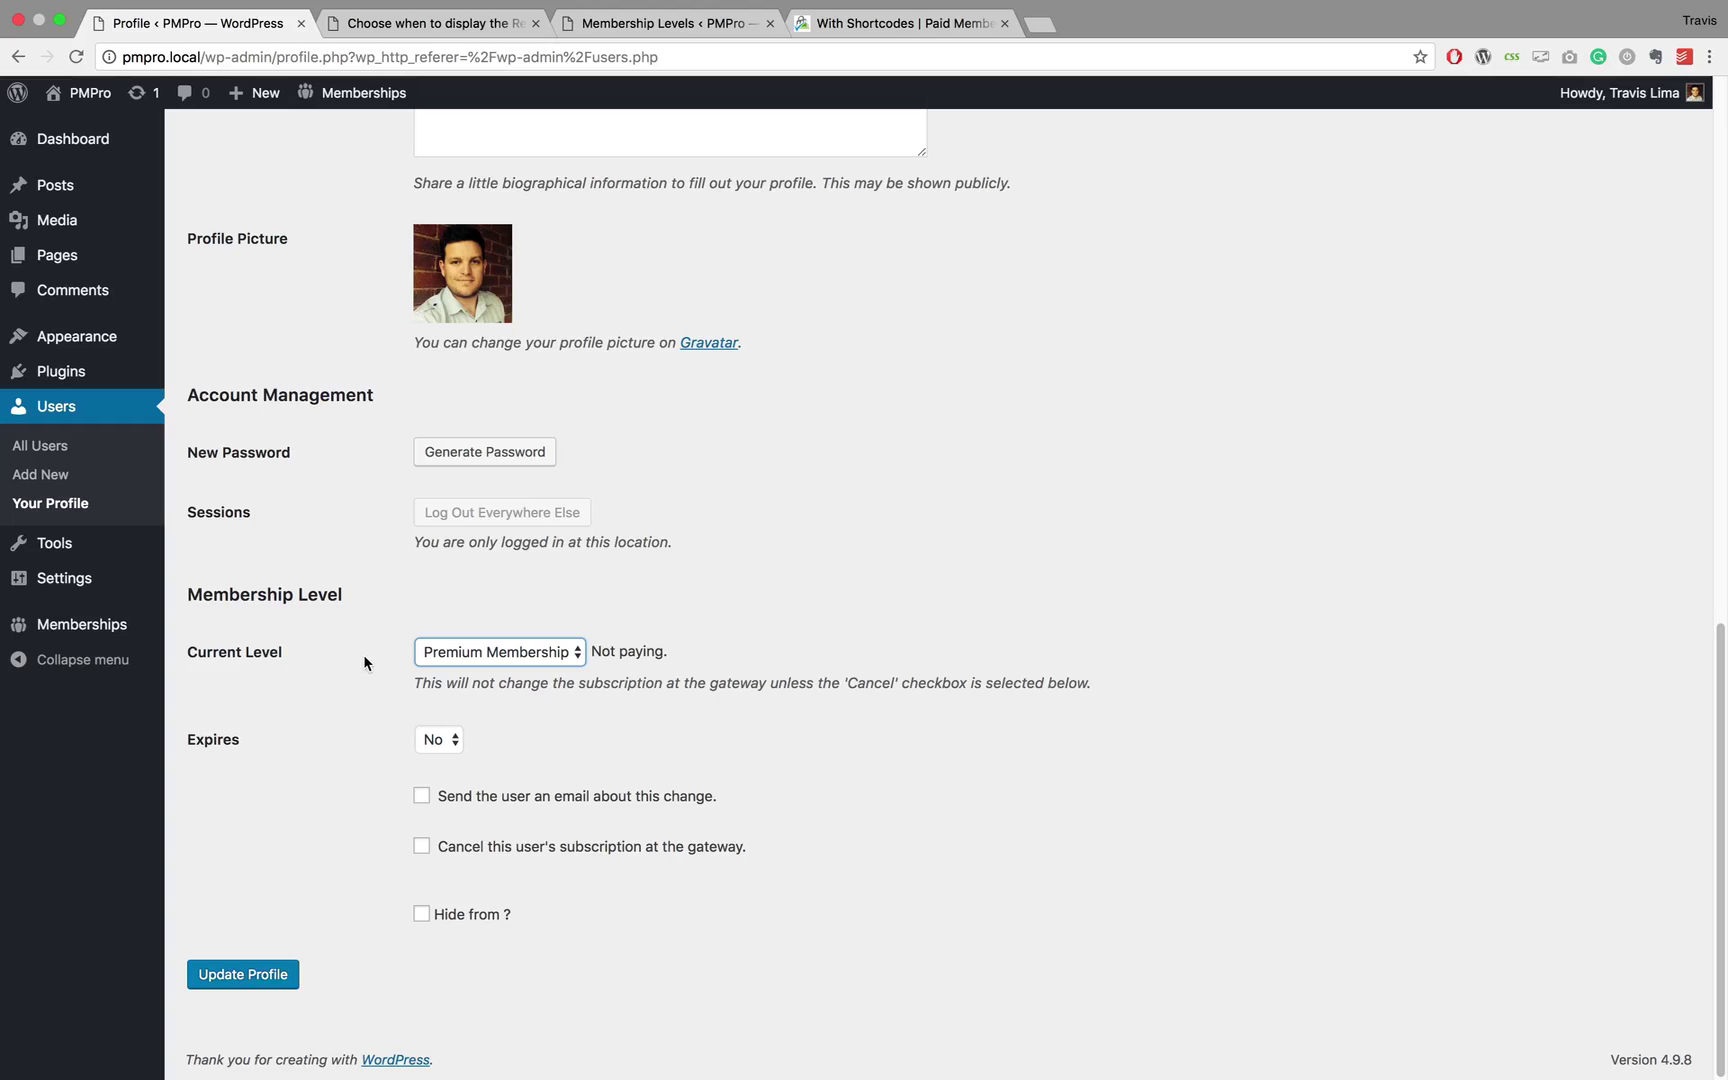
click(274, 979)
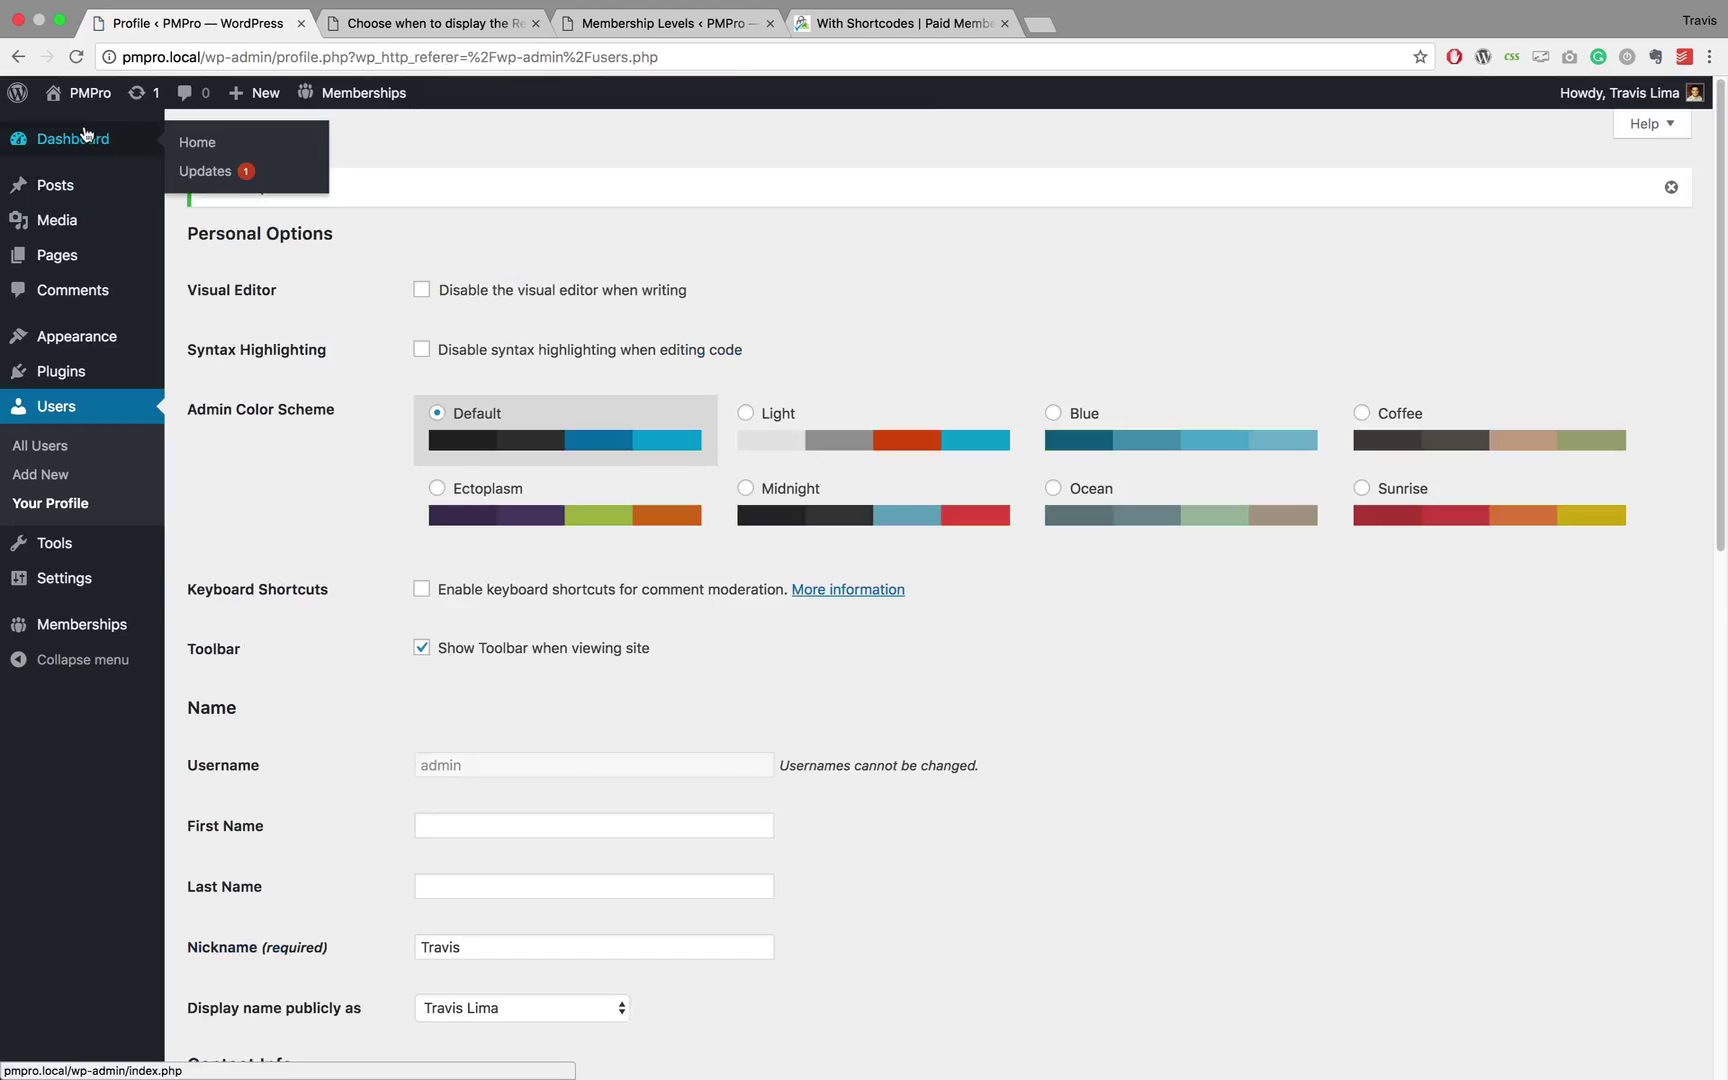
Step: Reload the viewed post as a Premium member and check the content under Code Recipe
mouse_move(90, 110)
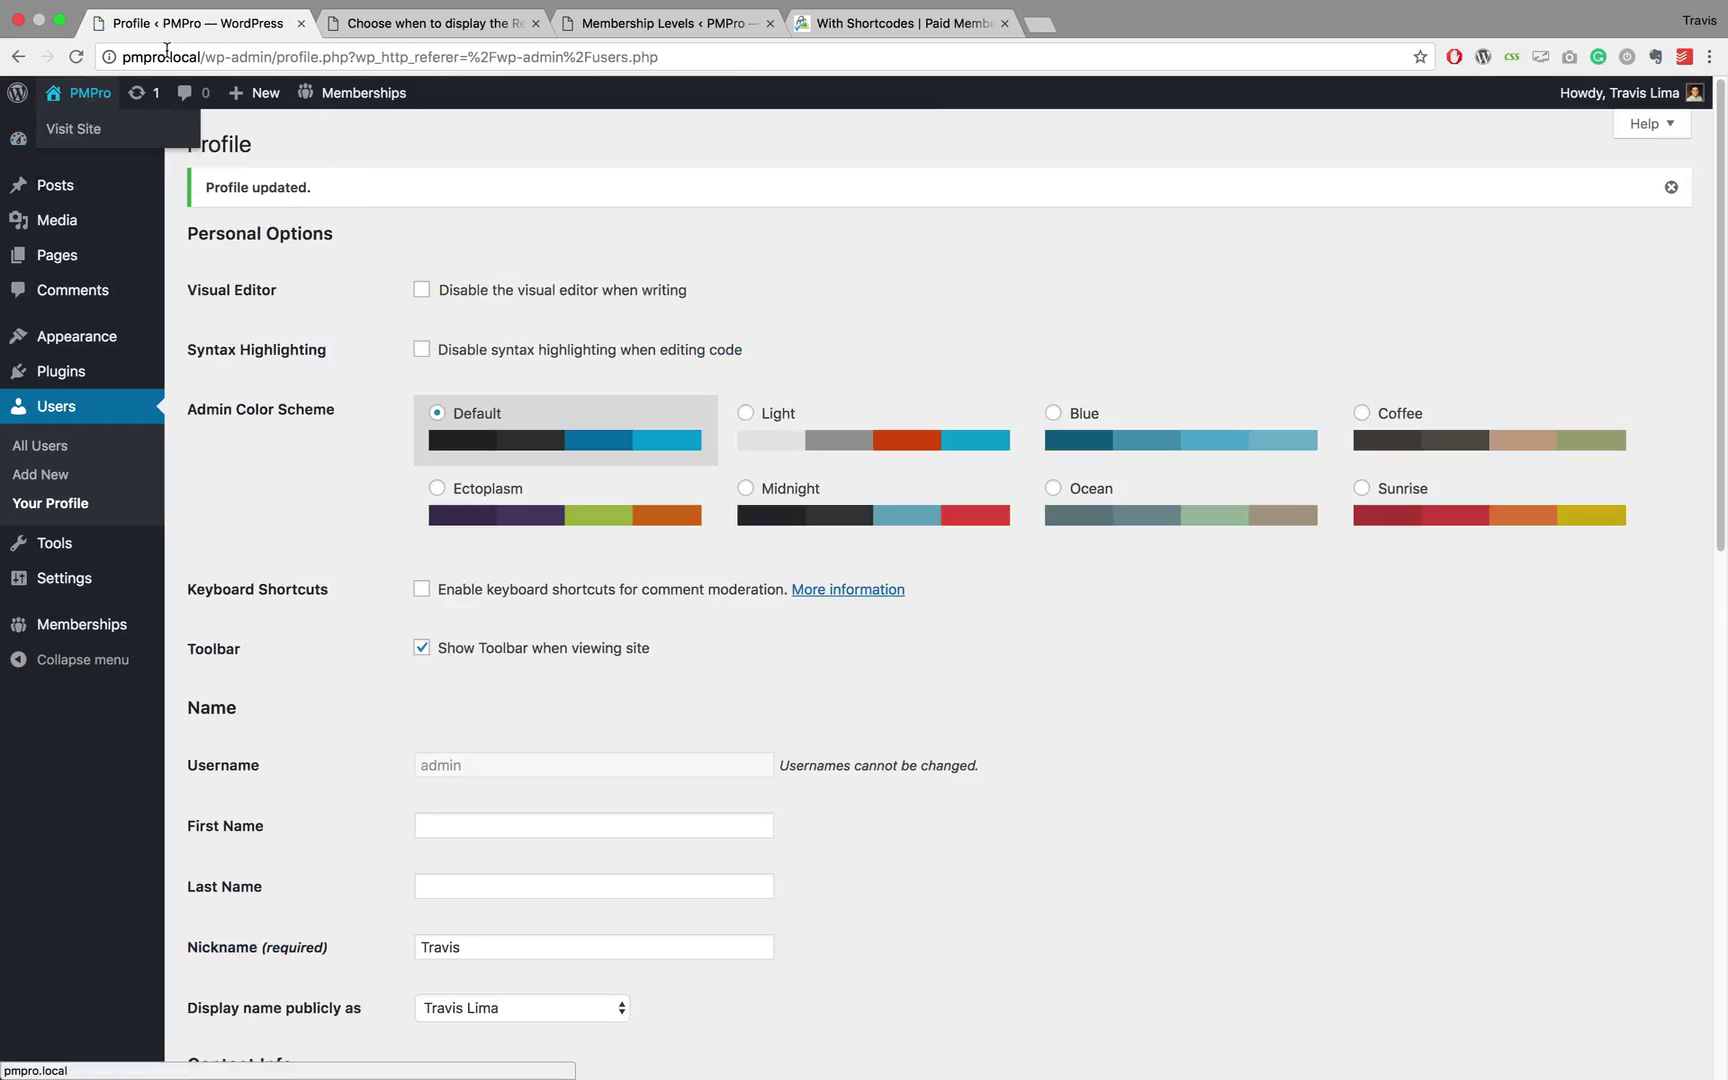
click(386, 33)
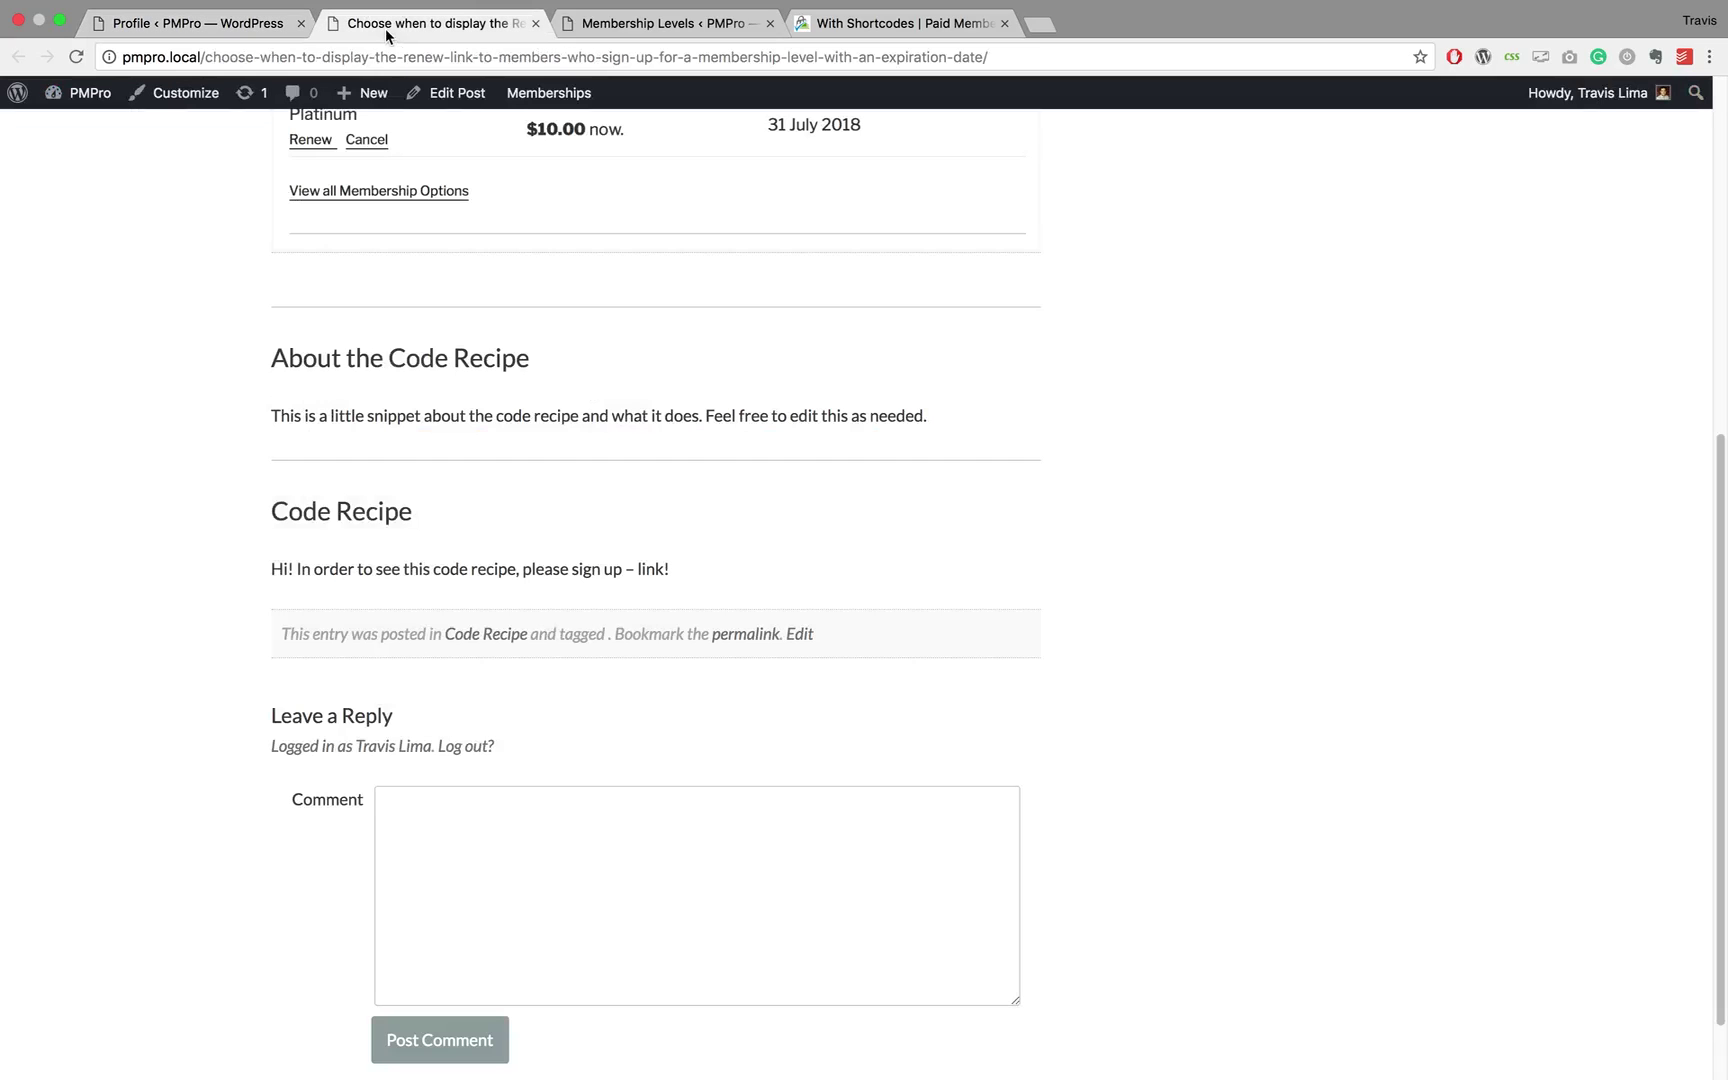
click(77, 60)
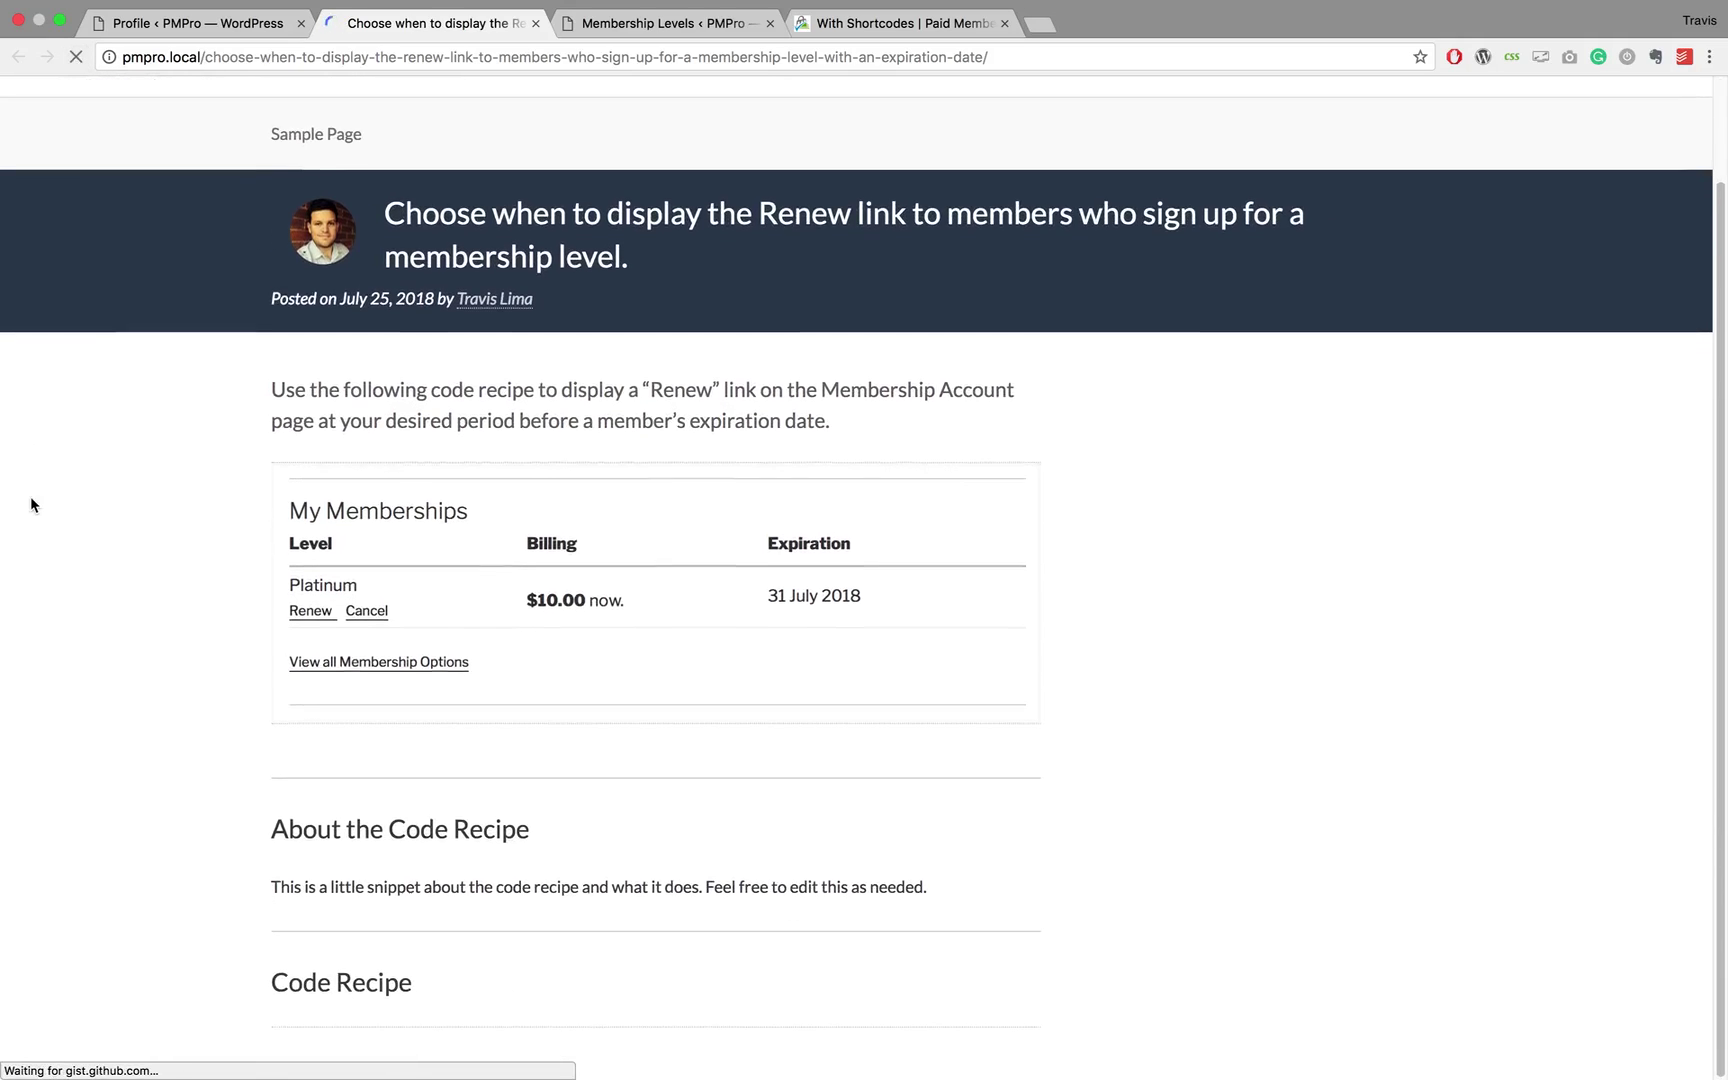
scroll(30, 495, down, 5)
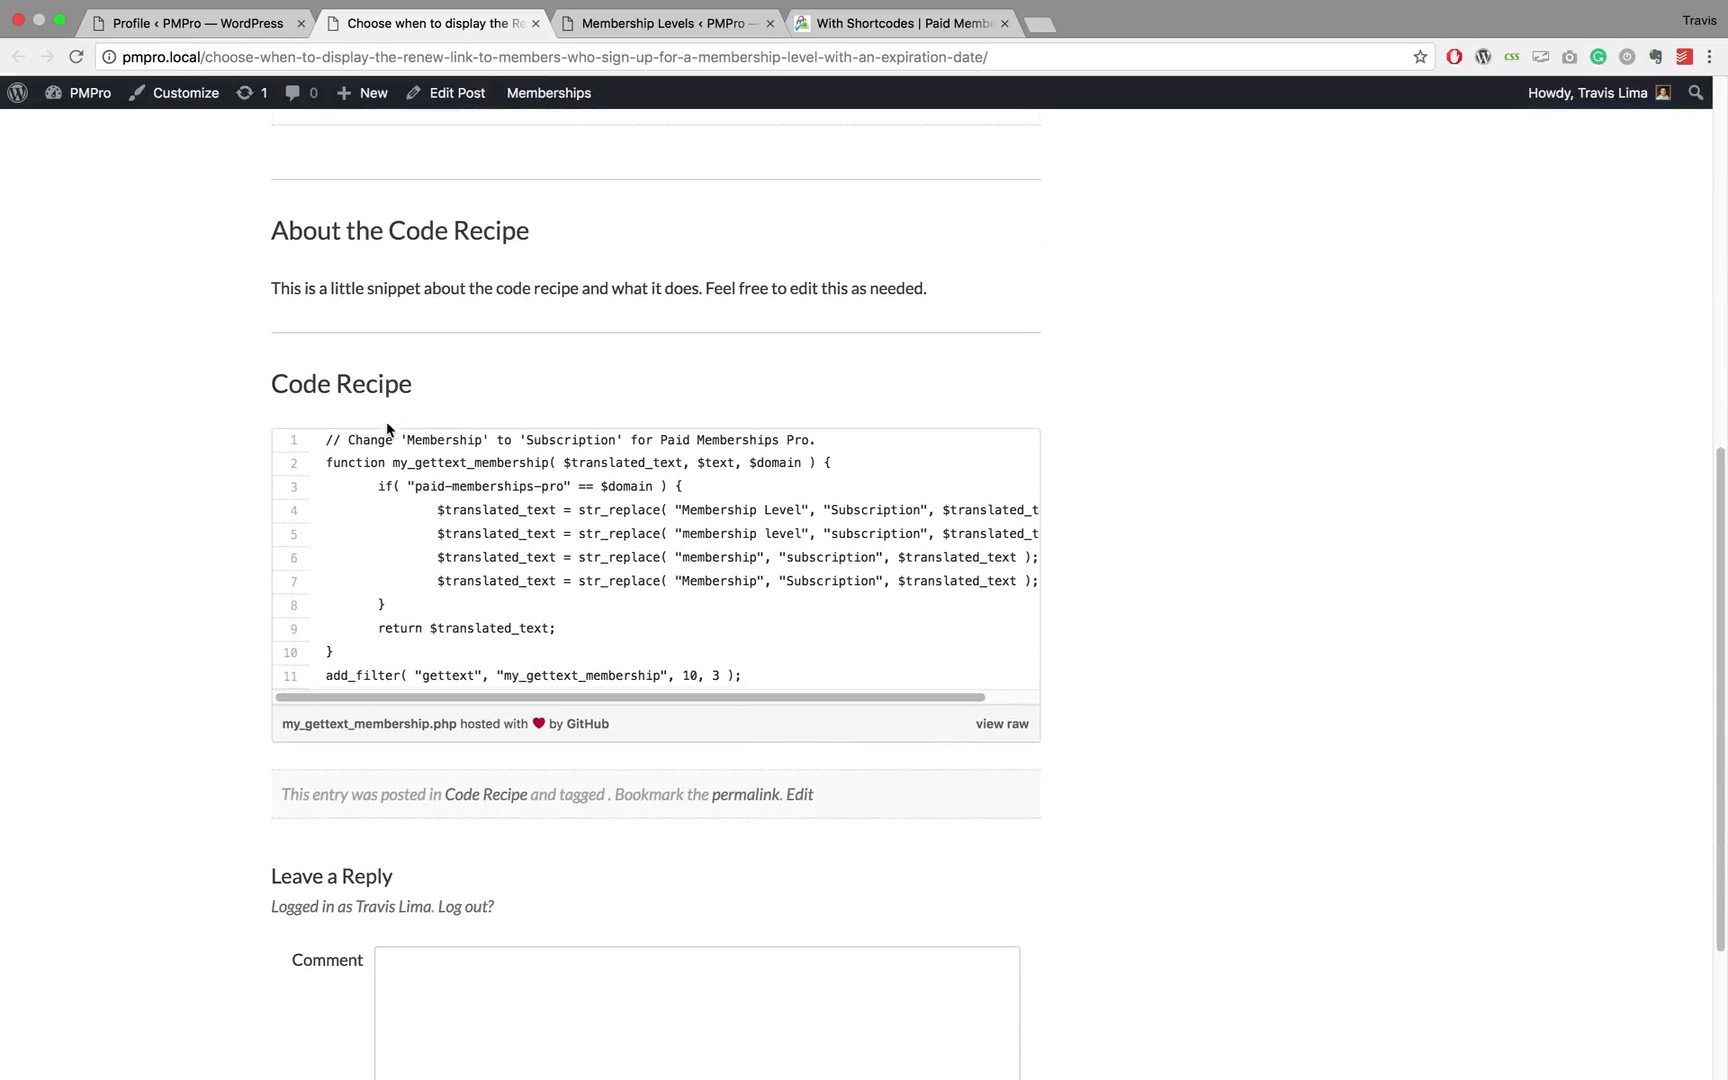
Step: Set the admin user's current membership level to None in the profile and update the profile
click(190, 23)
scroll(238, 742, down, 10)
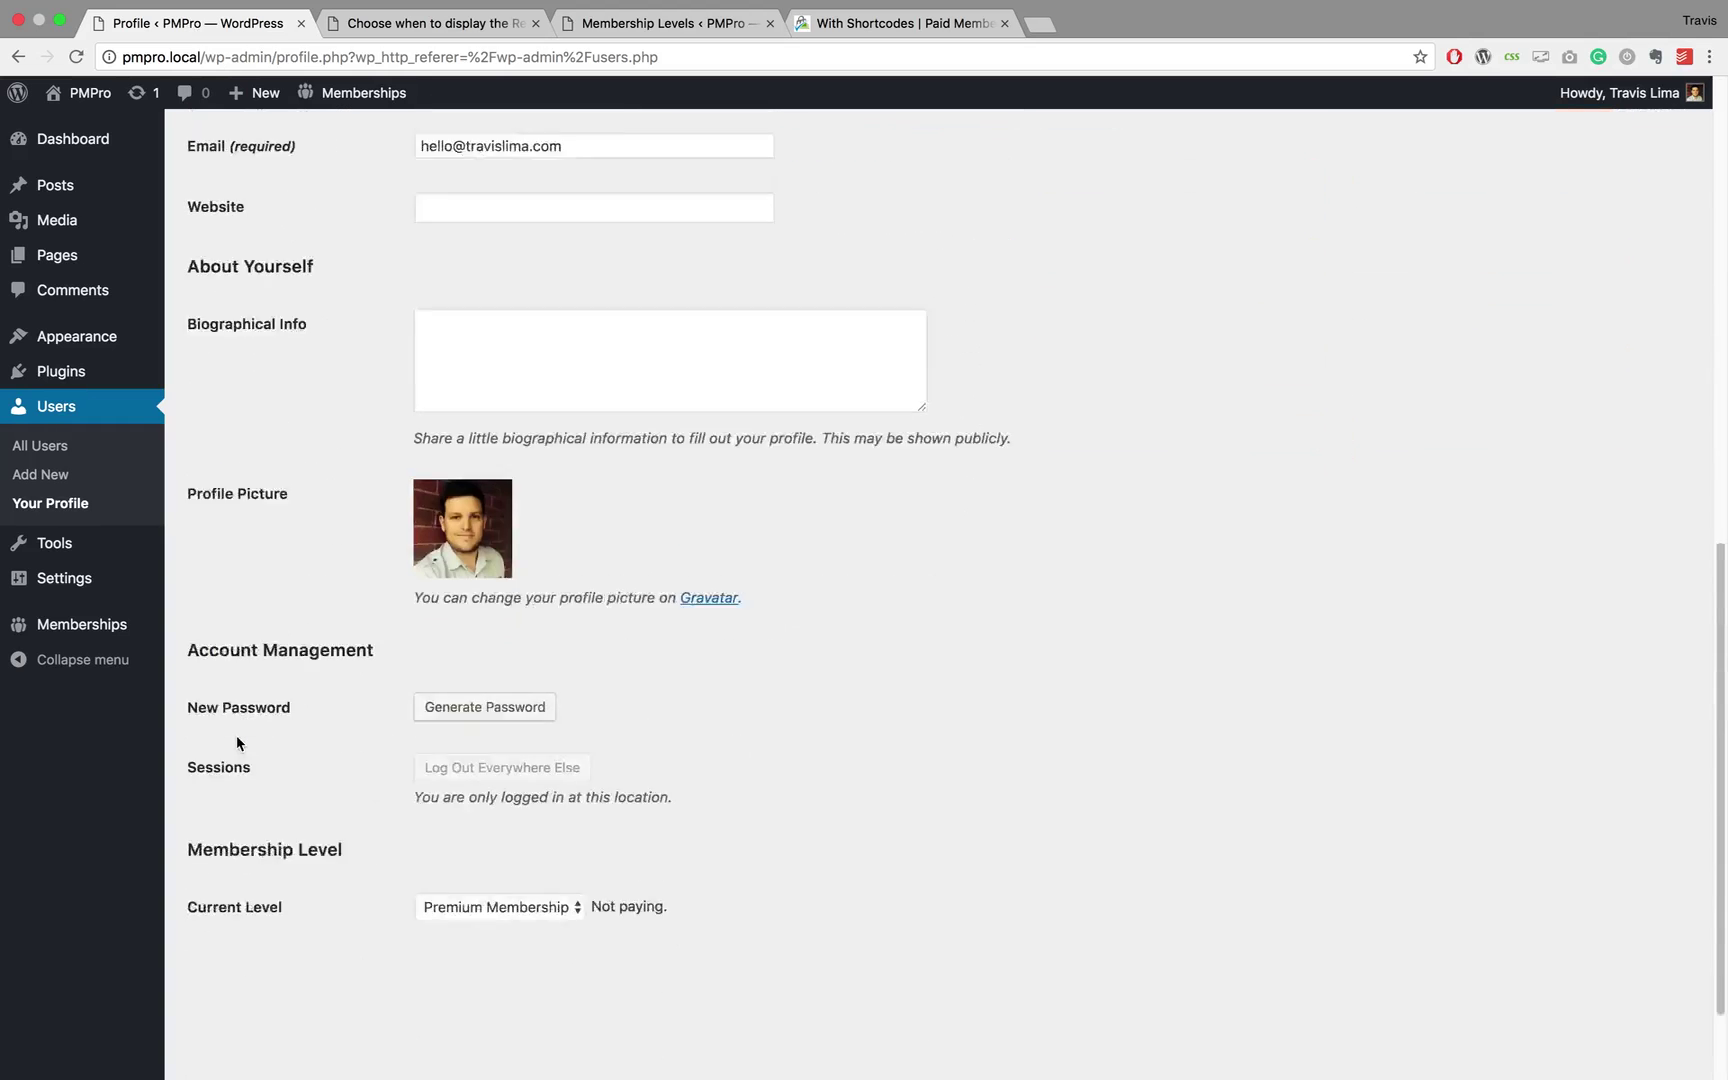
scroll(237, 740, down, 3)
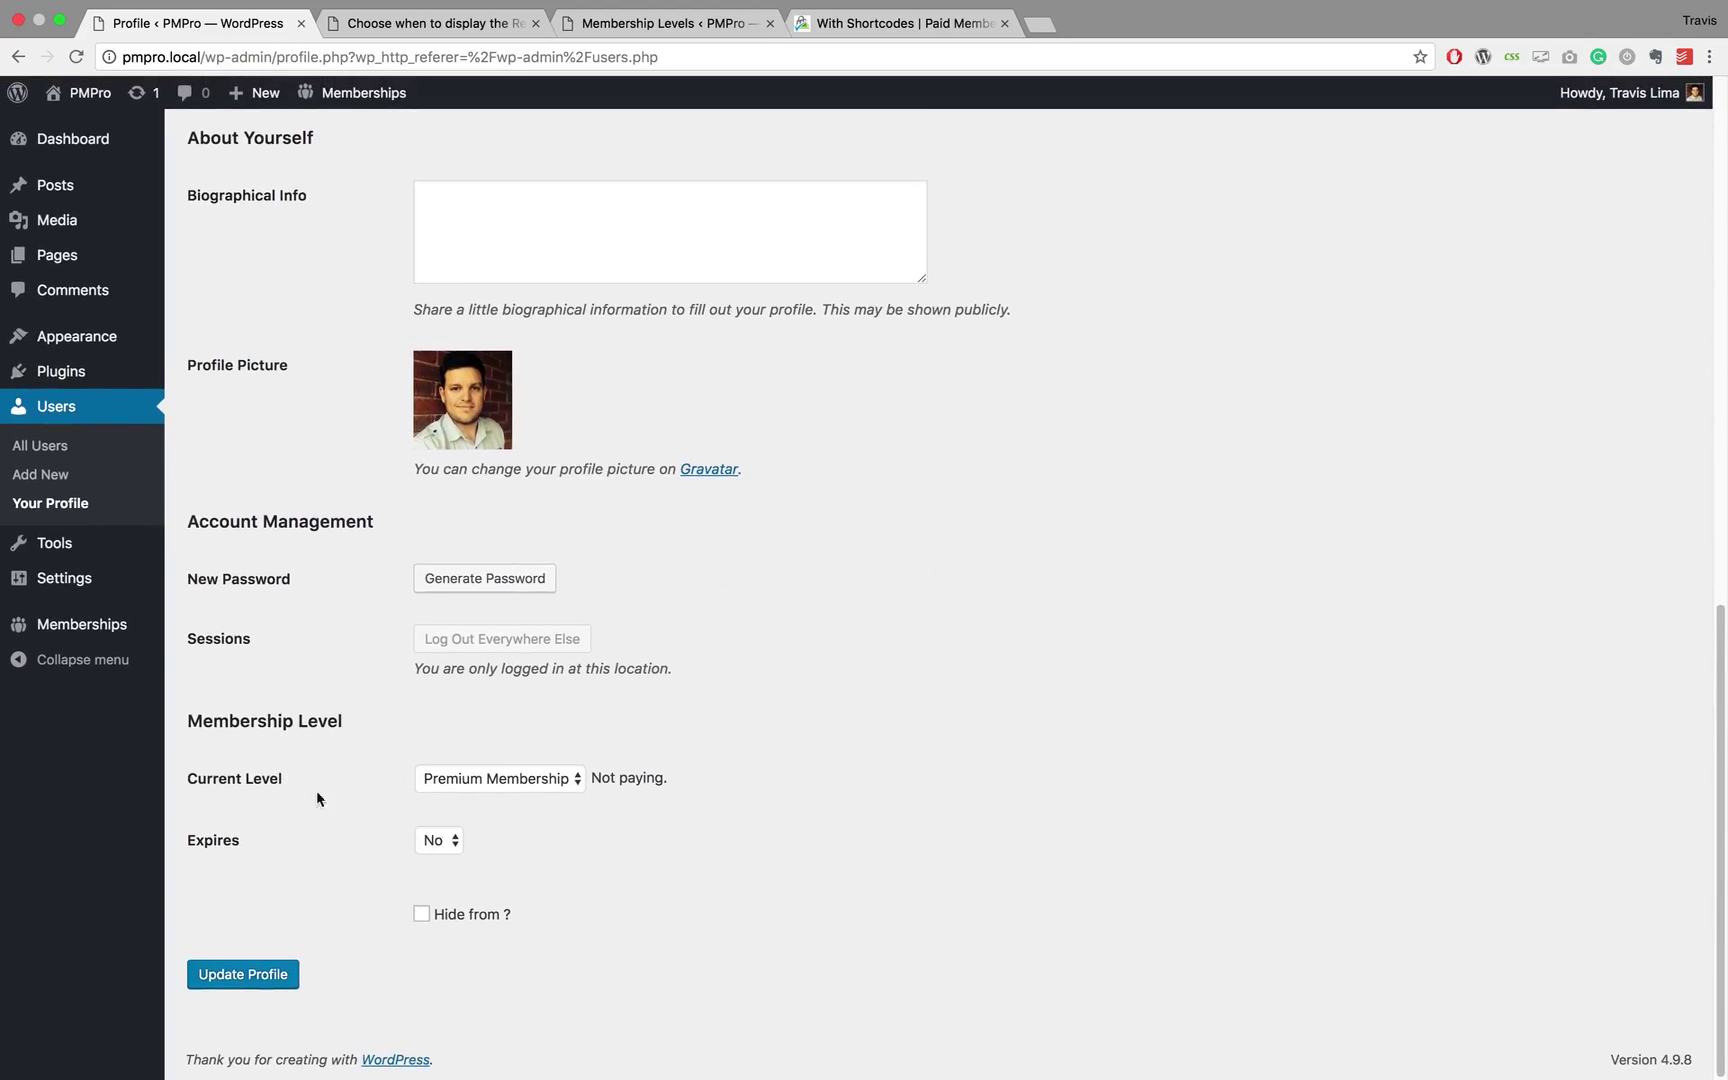
click(456, 780)
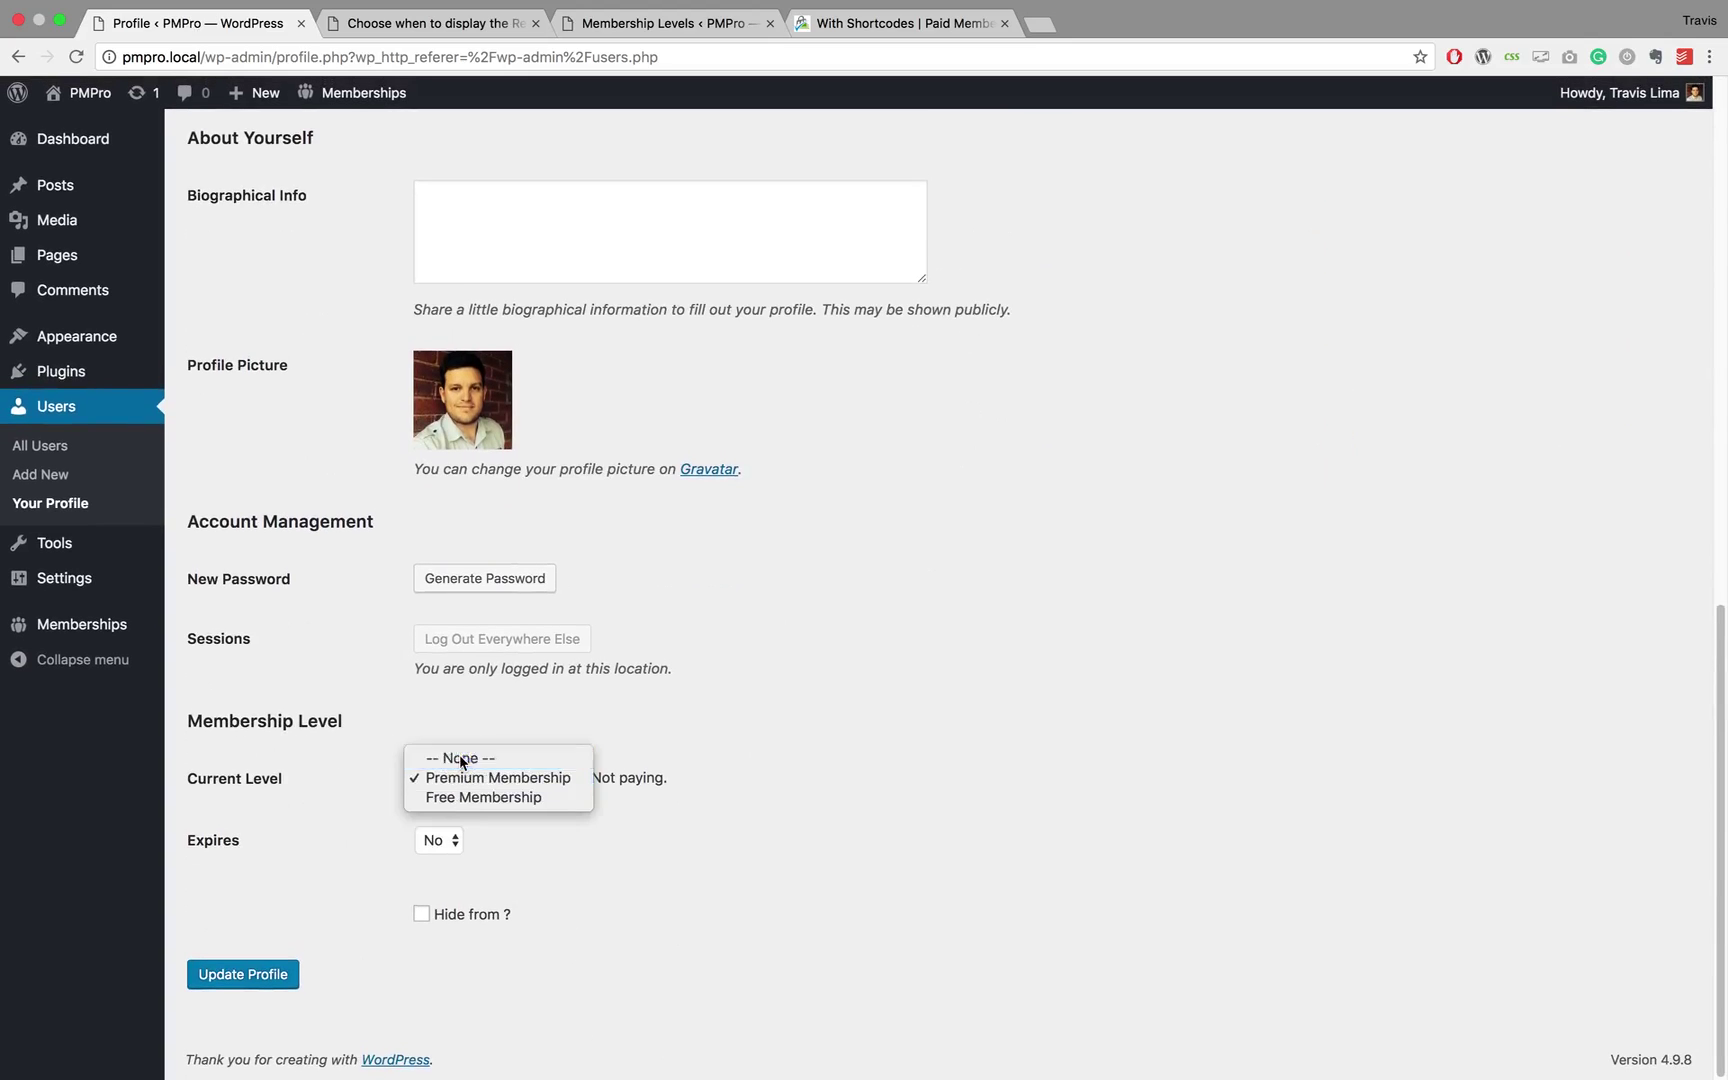
click(461, 759)
scroll(325, 905, down, 3)
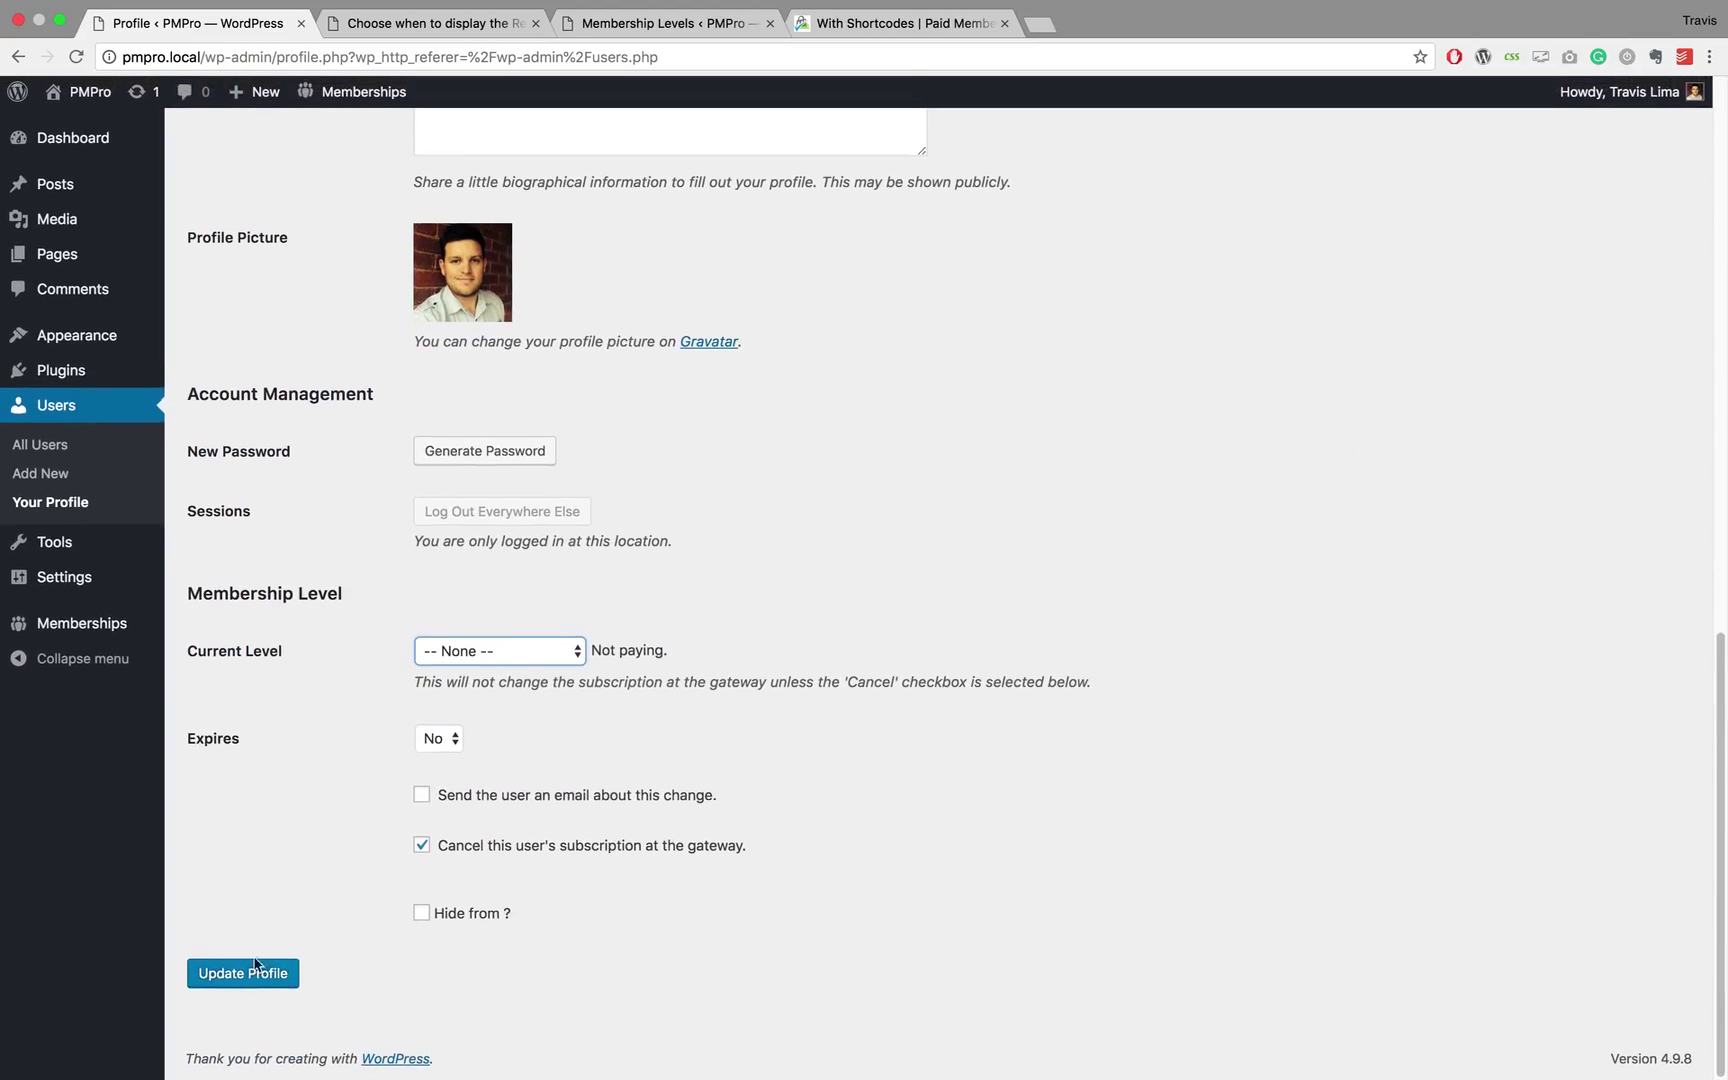
click(243, 974)
Step: Reload the viewed post as a user without a membership level and check the content under Code Recipe
click(397, 25)
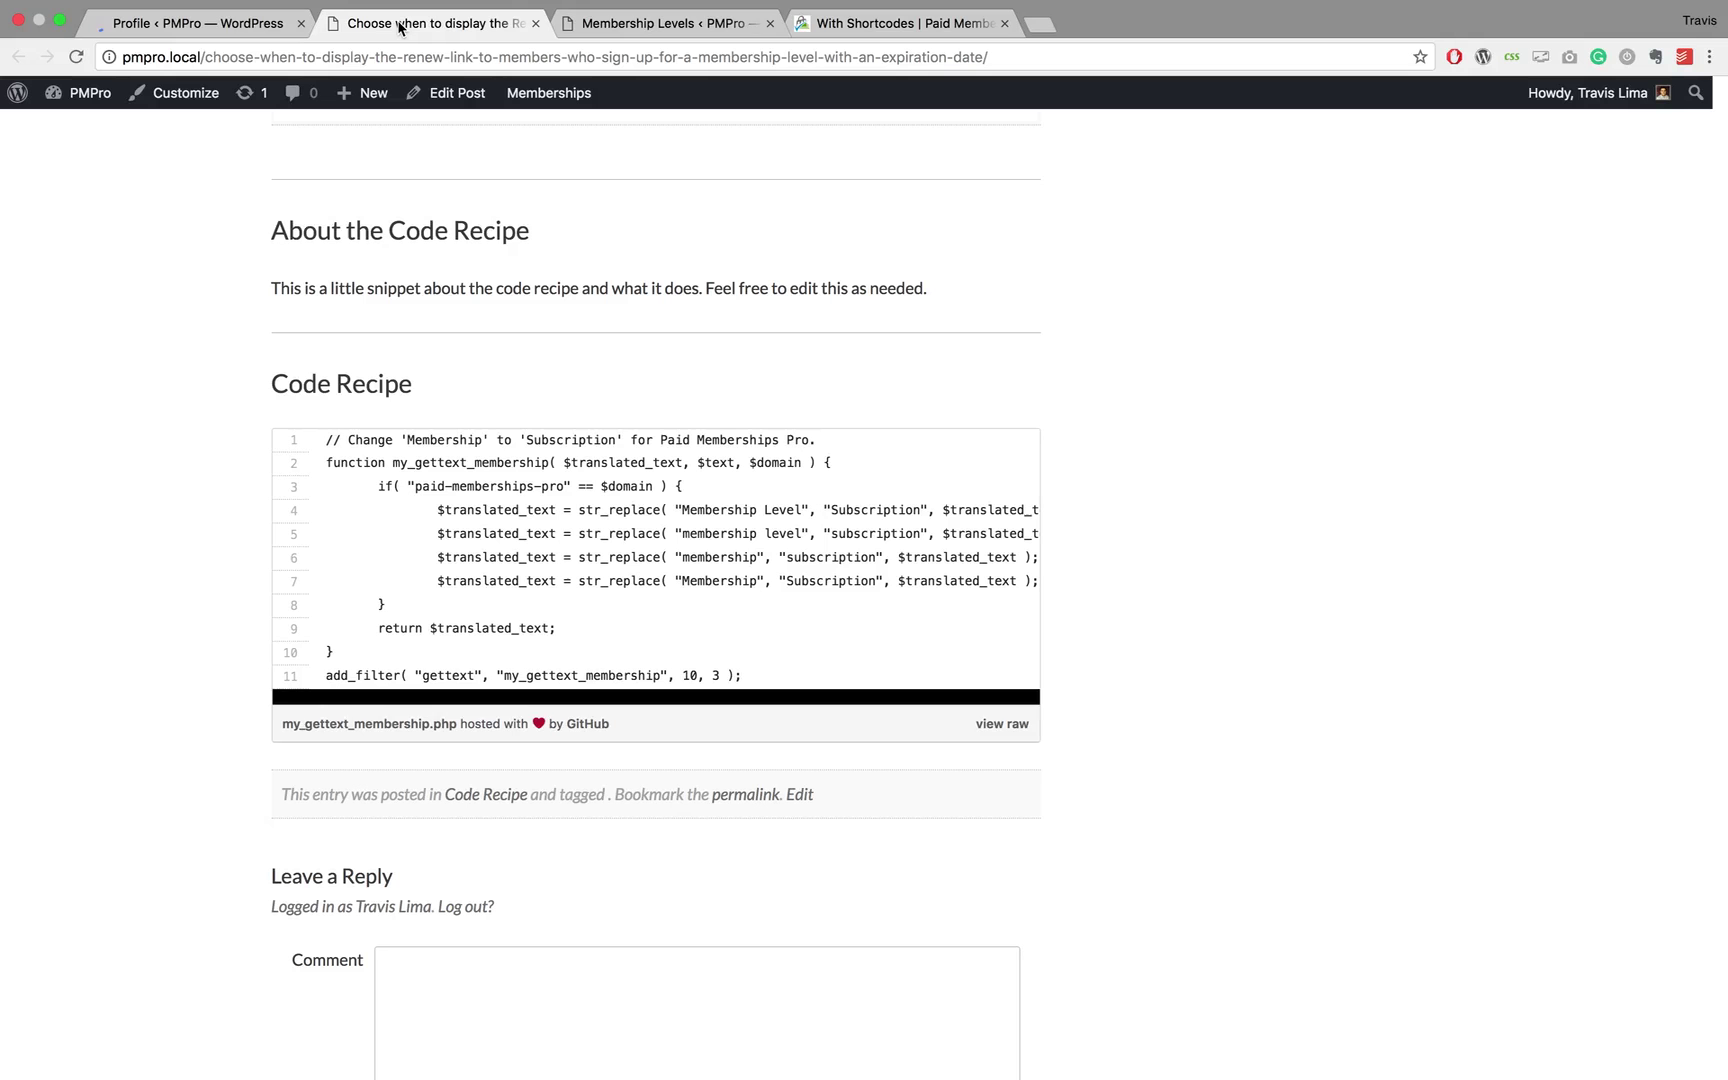
click(76, 57)
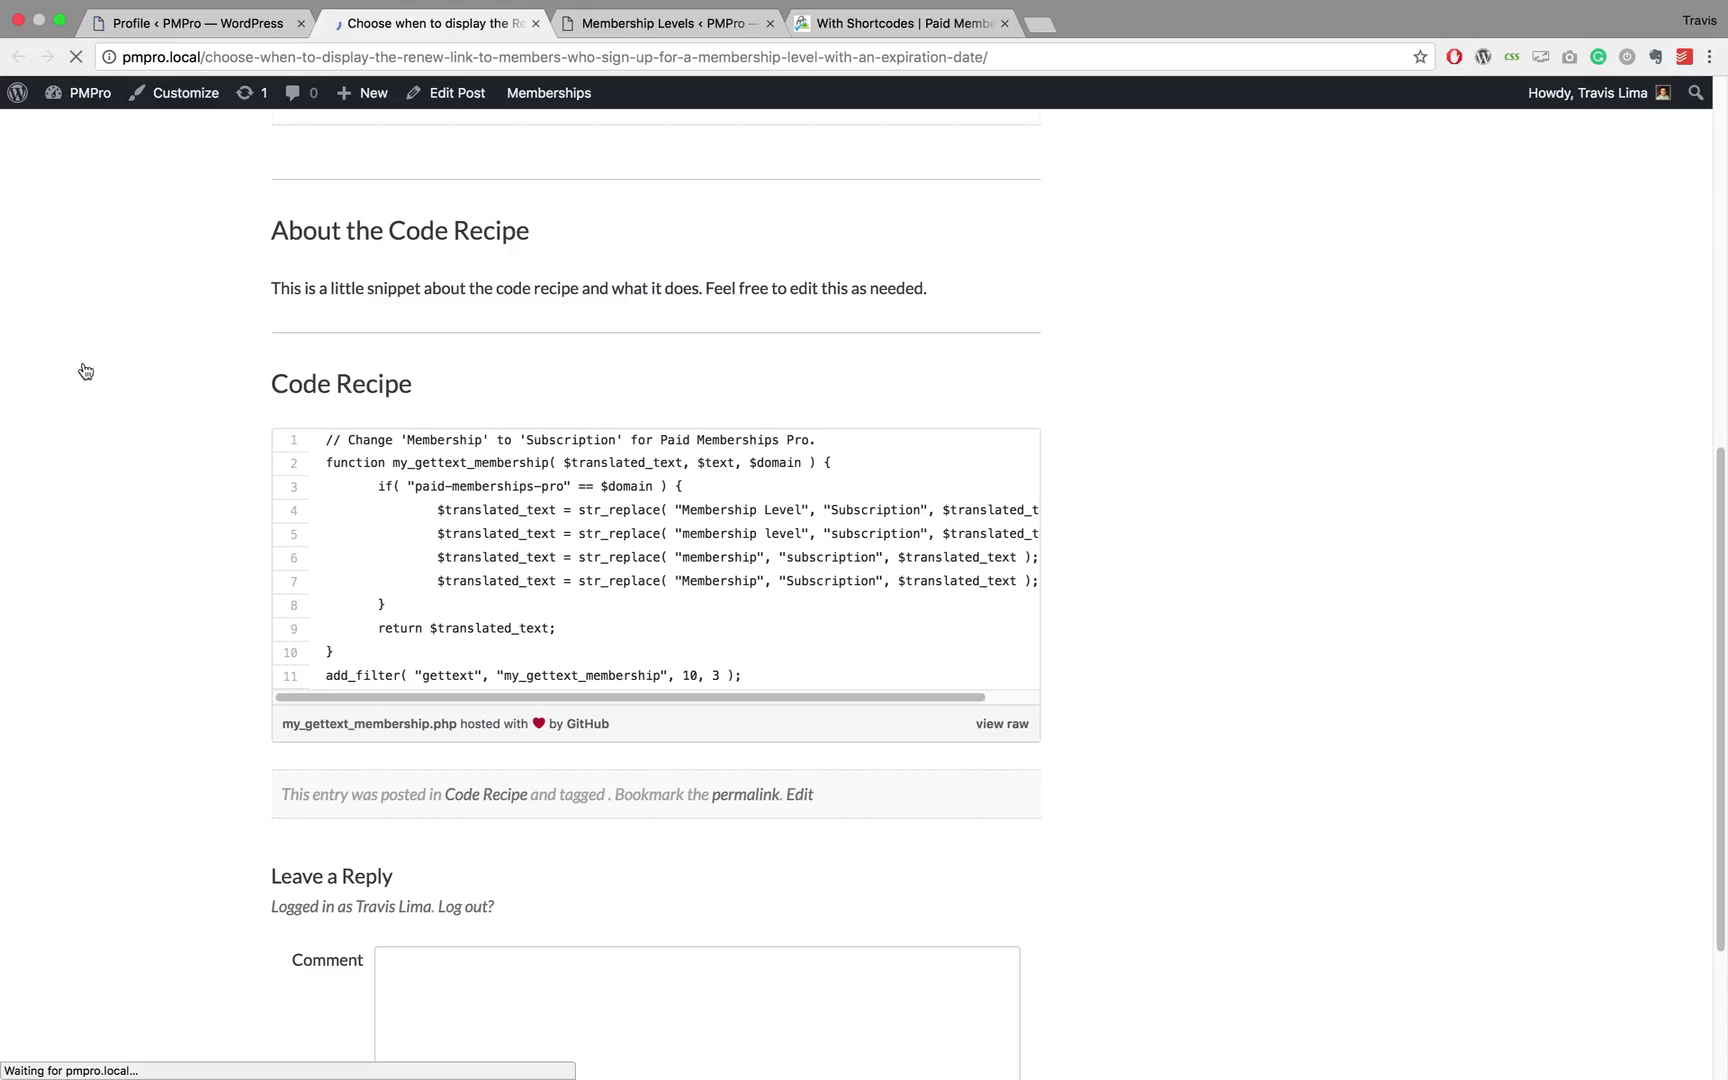
scroll(84, 370, down, 7)
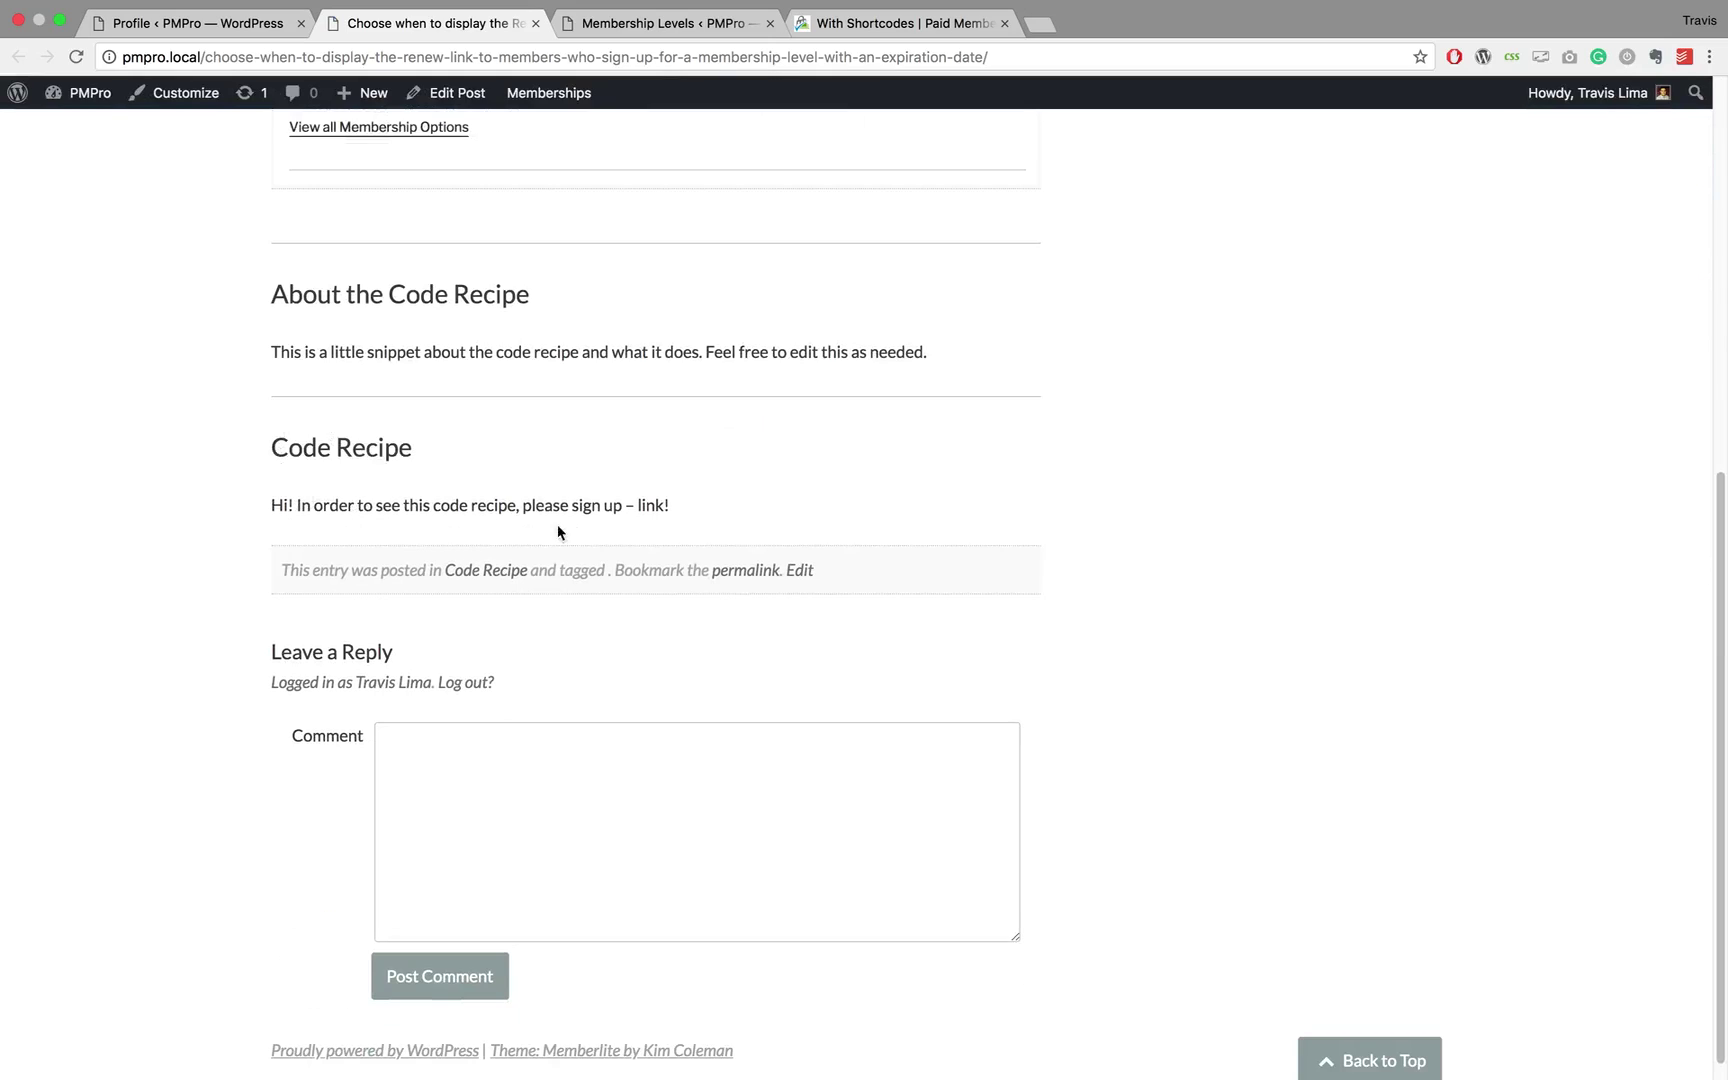
click(666, 505)
Step: Review the Controlling Members-Only Content documentation page, covering its sections on pages, posts, shortcodes and the pmpro_hasMembershipLevel() function
key(ctrl+Tab)
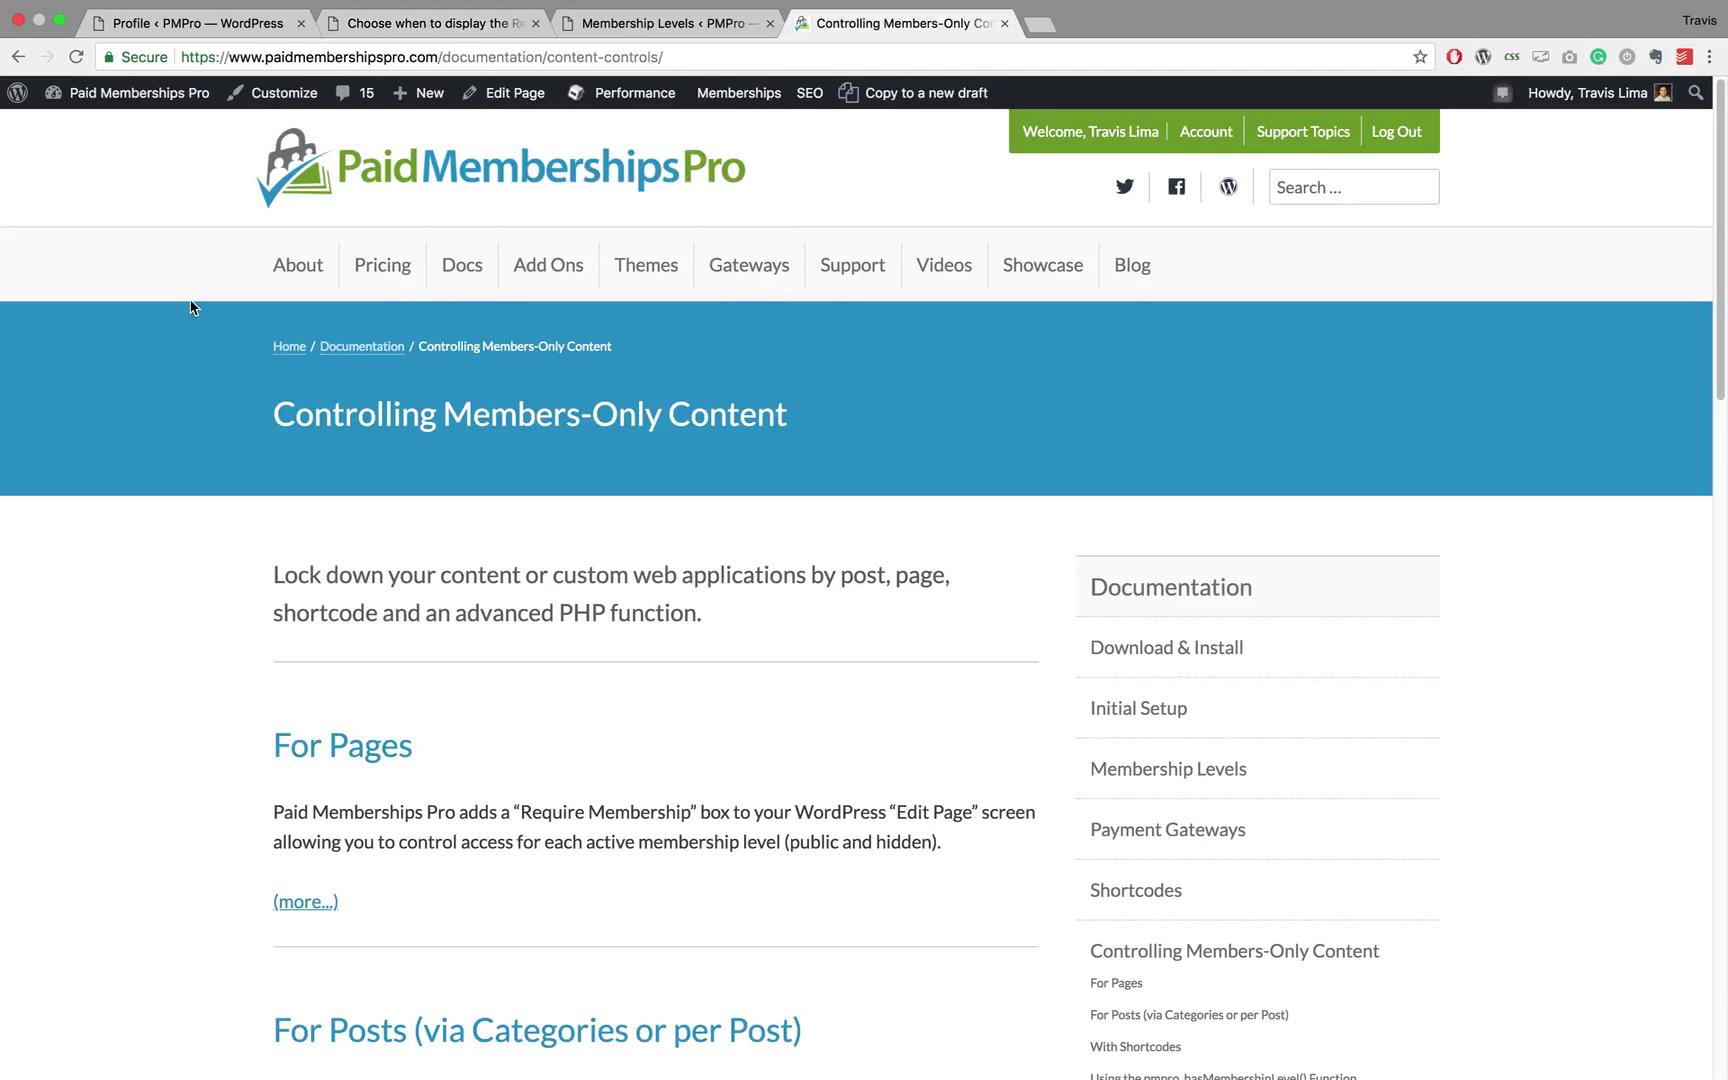
scroll(193, 307, down, 3)
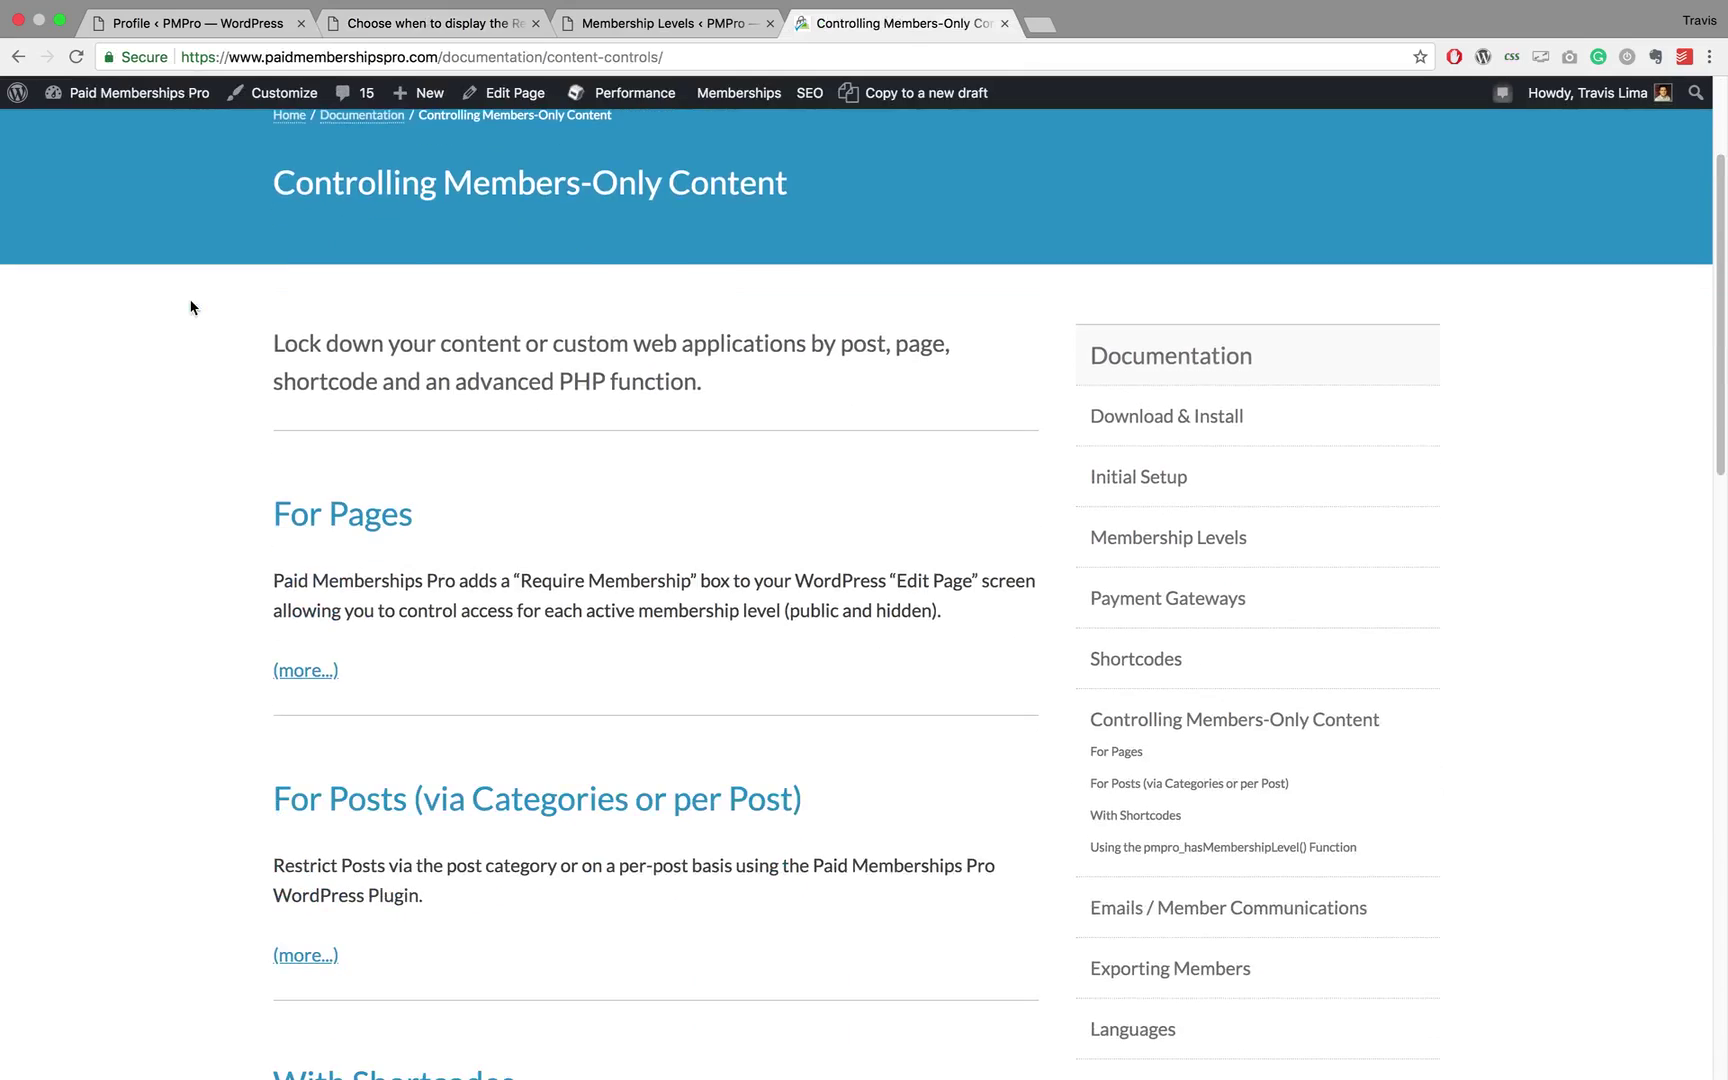
scroll(193, 307, down, 4)
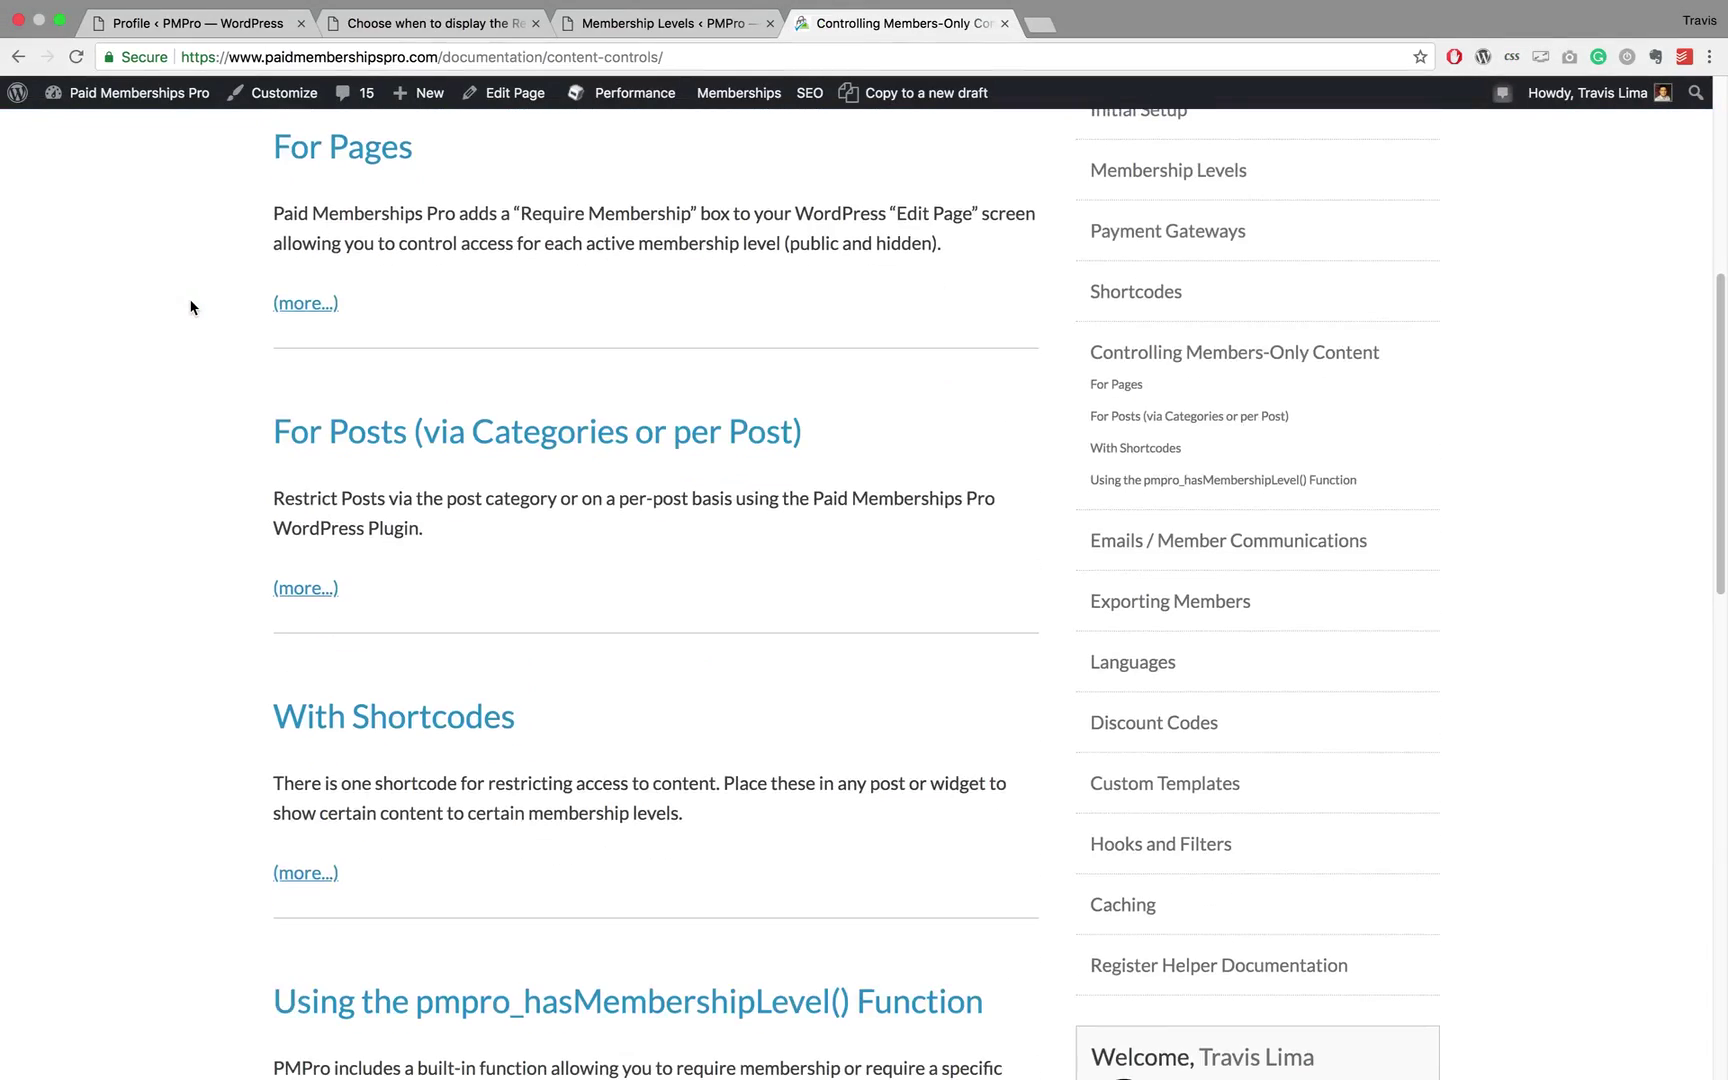
scroll(192, 307, up, 4)
scroll(193, 307, up, 3)
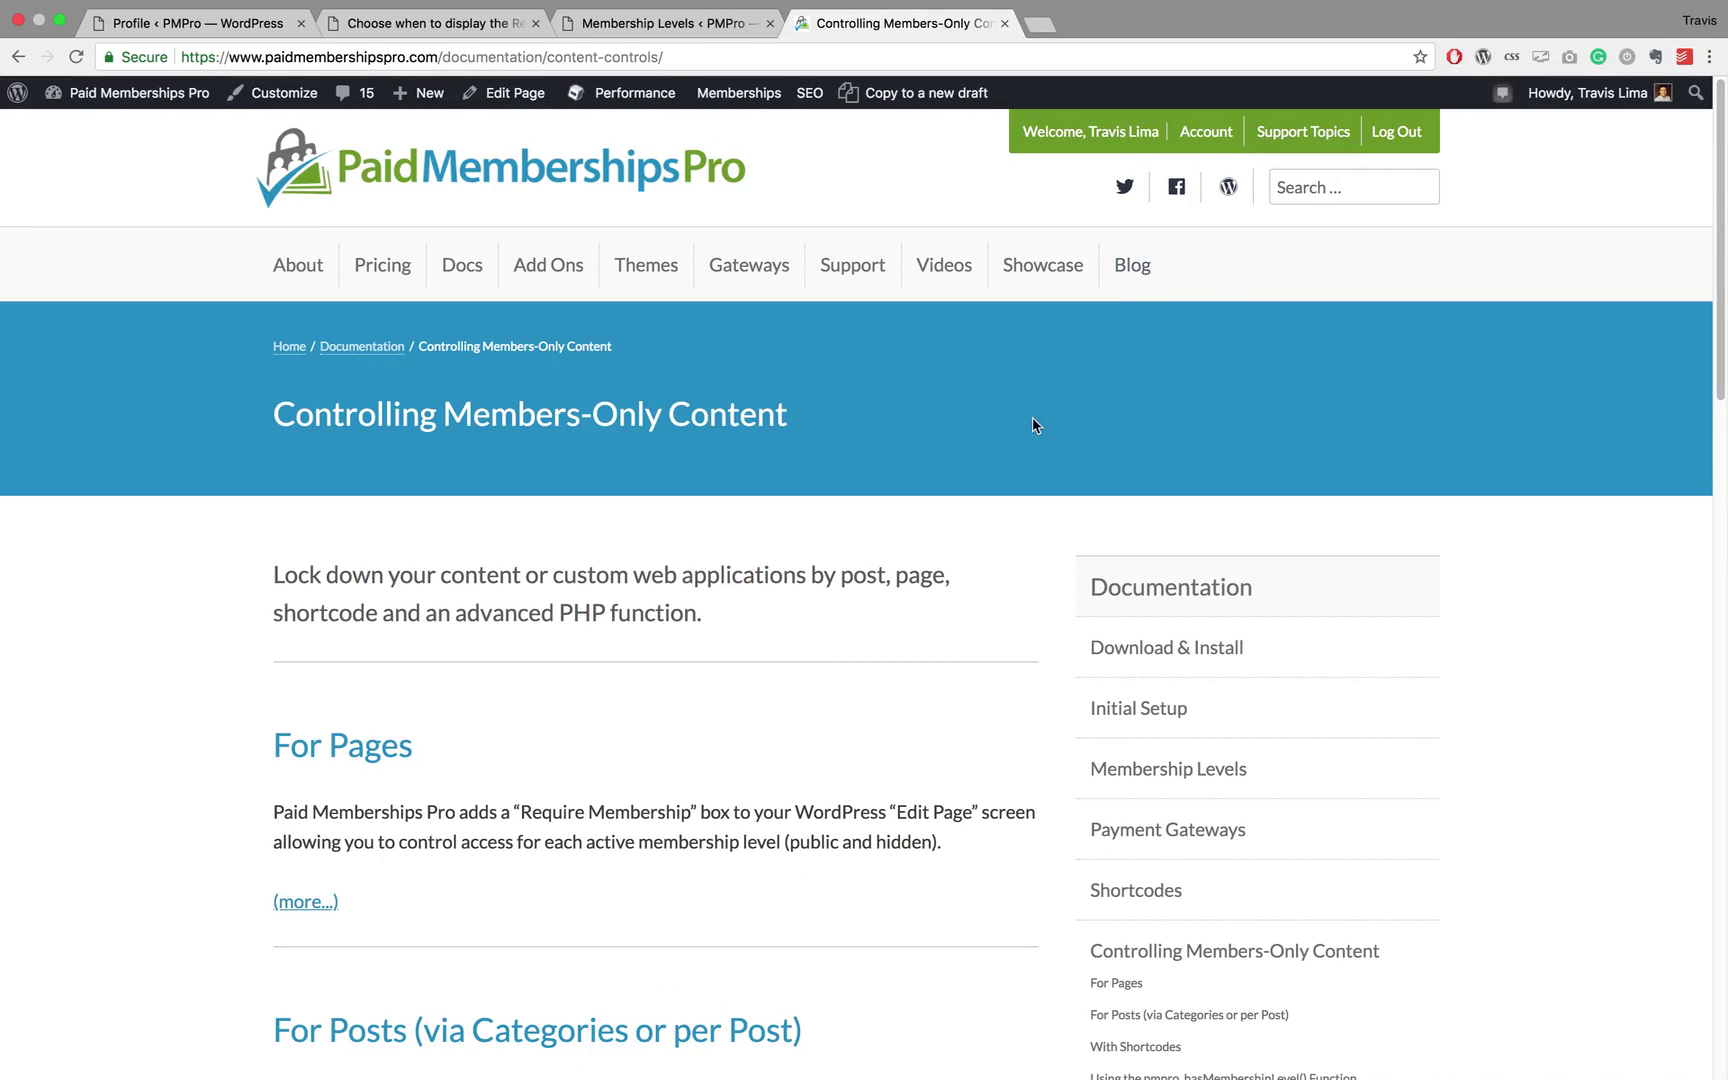
scroll(1032, 419, down, 3)
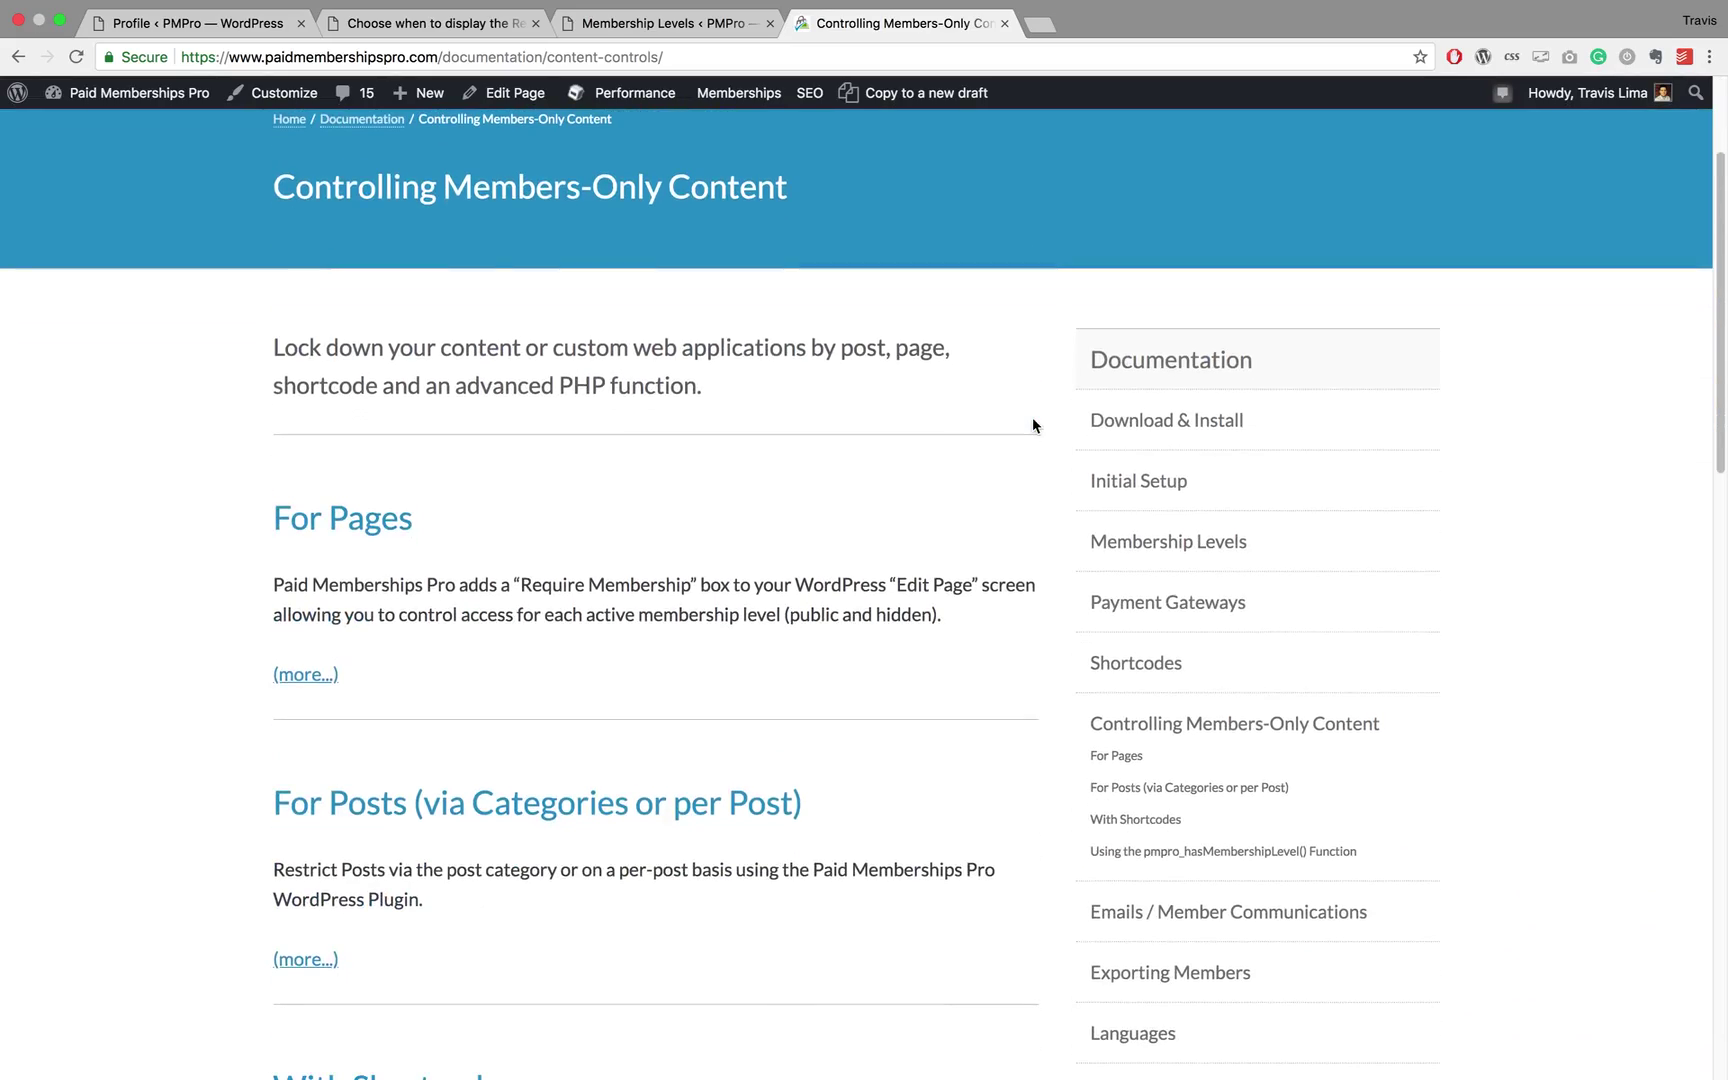
scroll(1032, 420, down, 4)
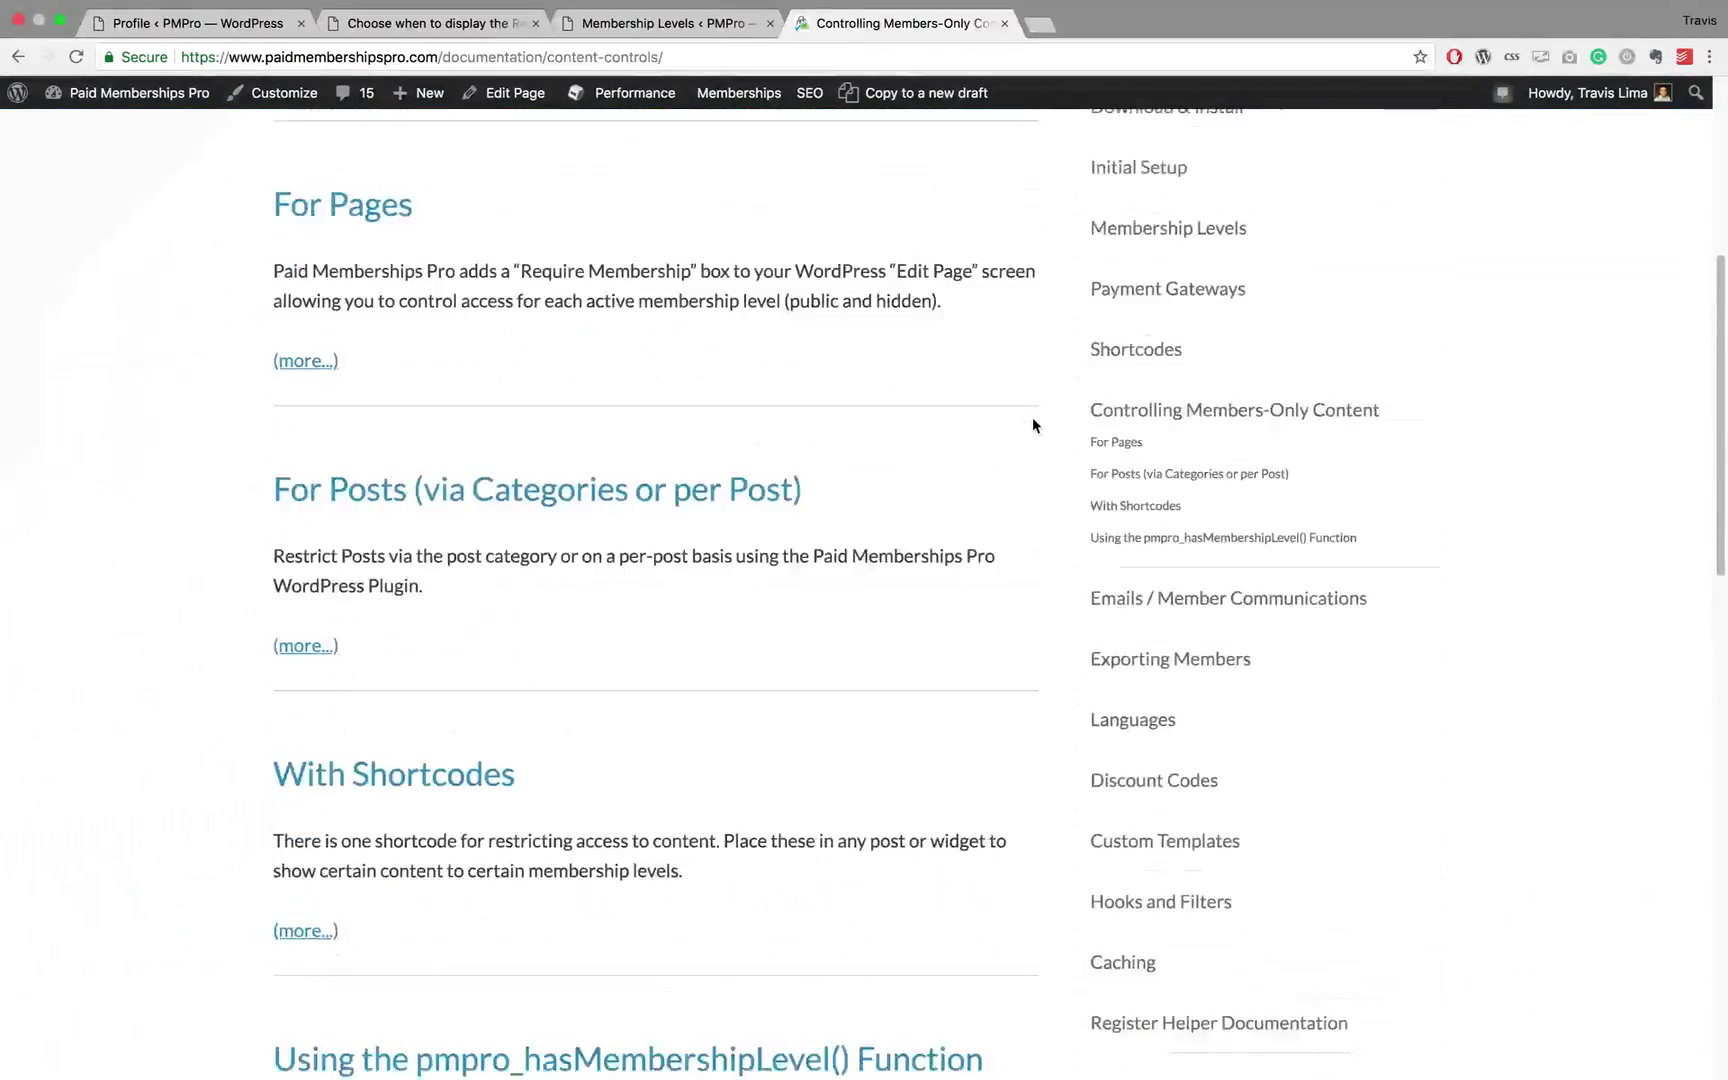
scroll(1032, 420, up, 6)
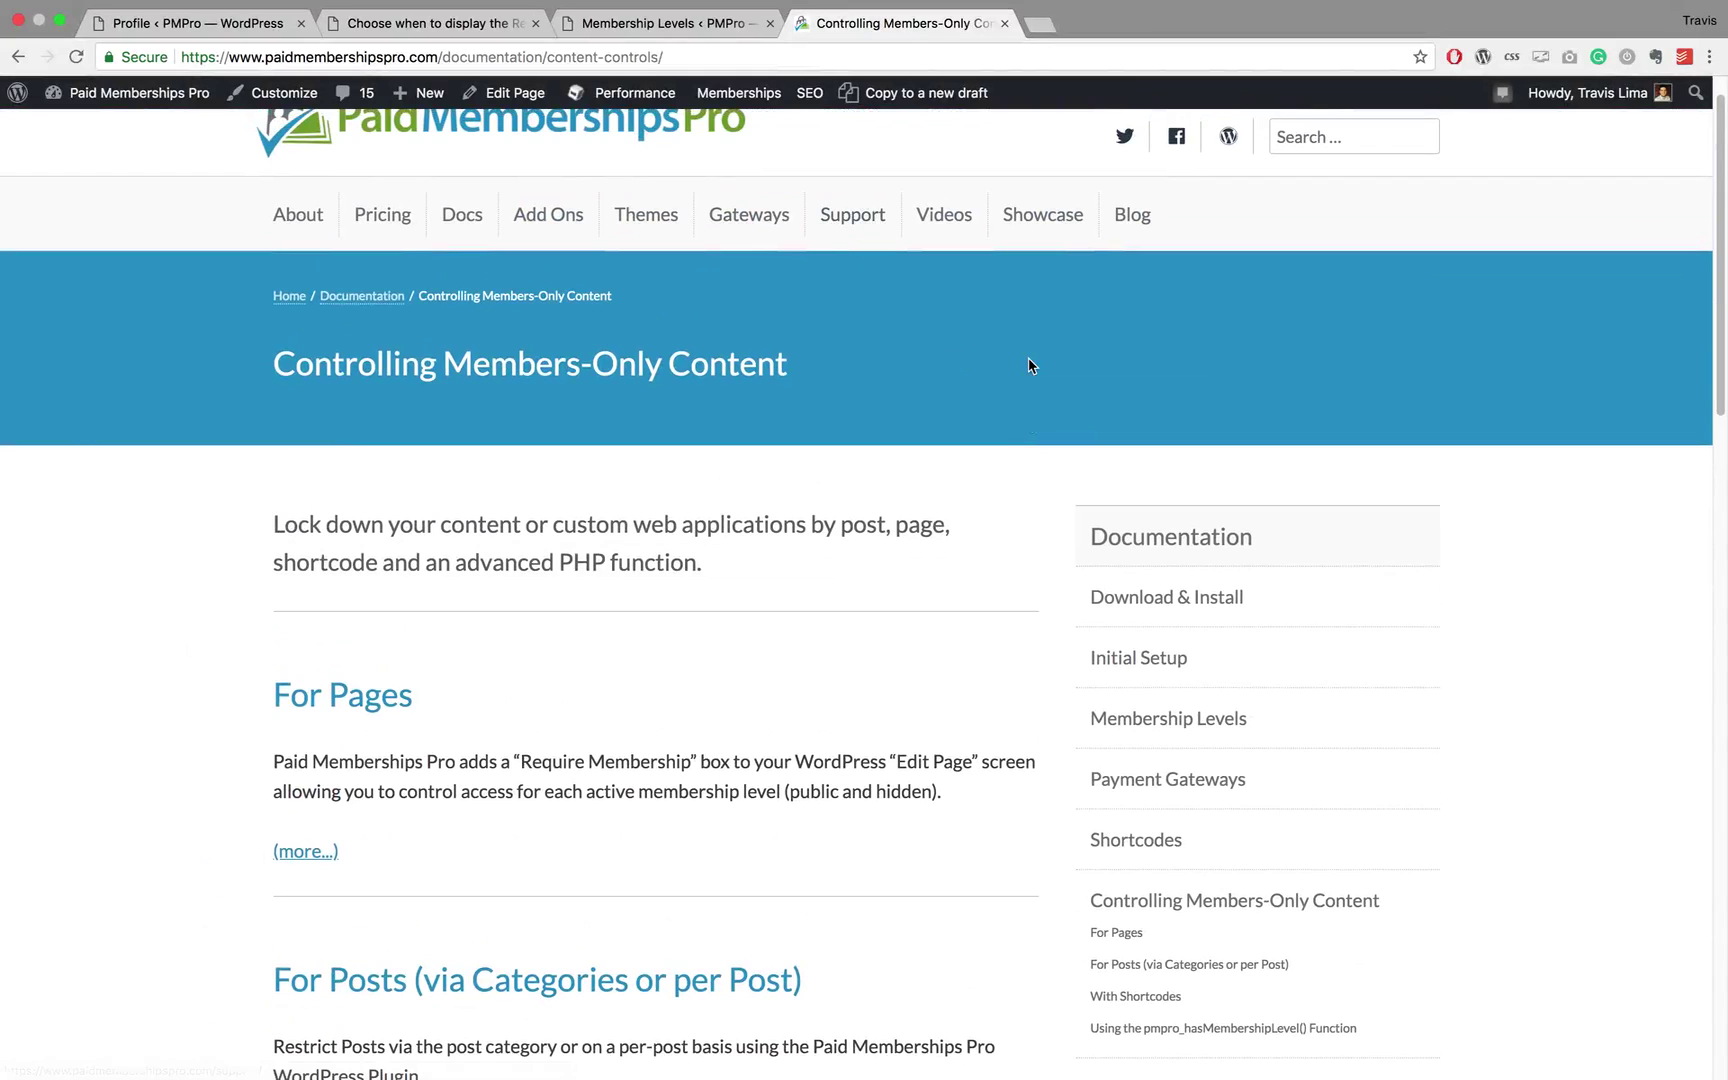
scroll(1030, 365, up, 1)
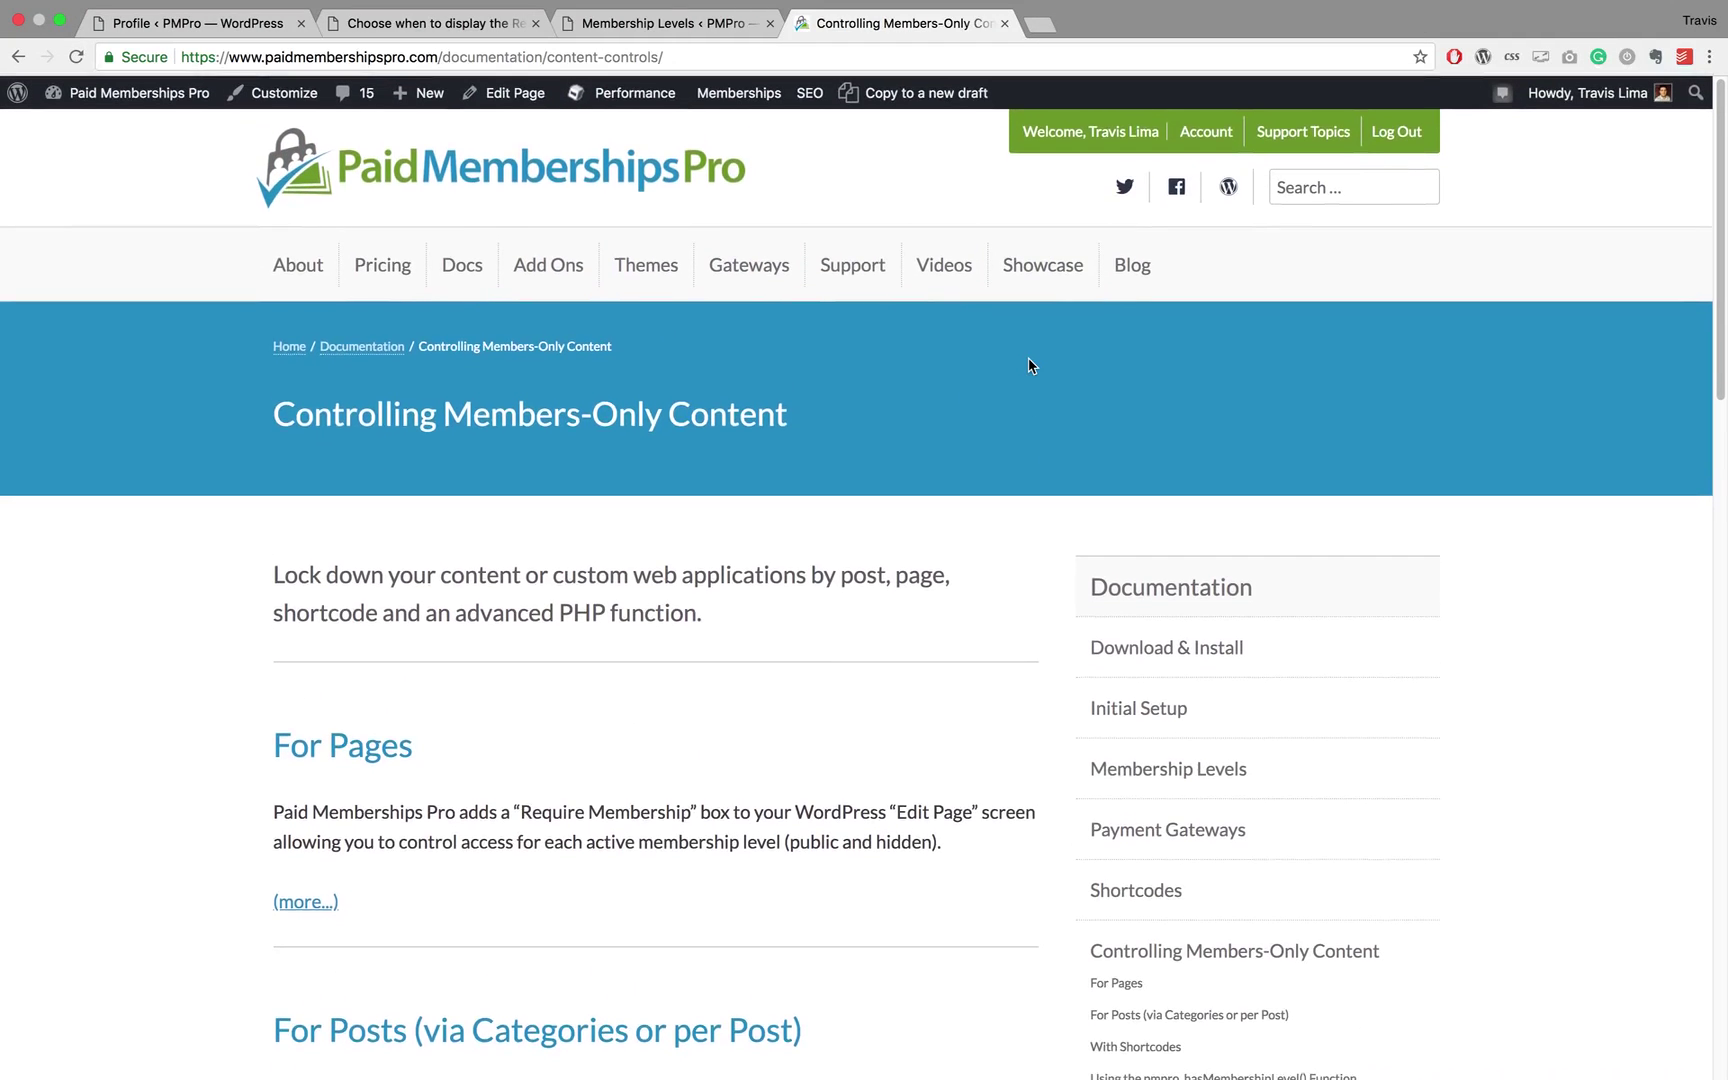